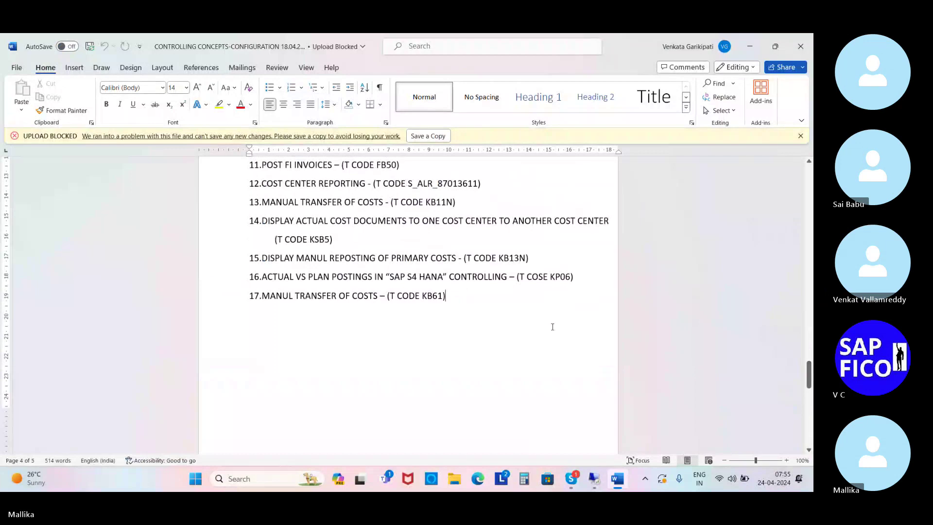
left_click(593, 480)
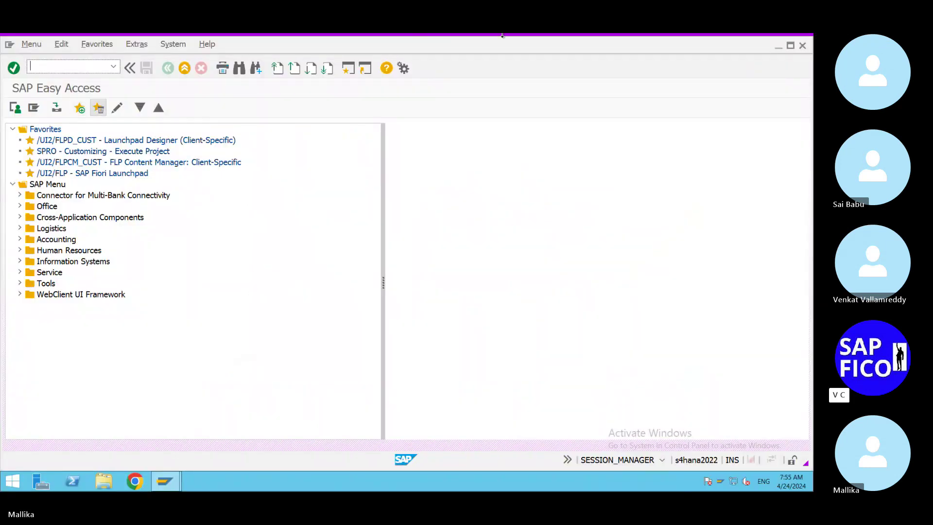
left_click(709, 40)
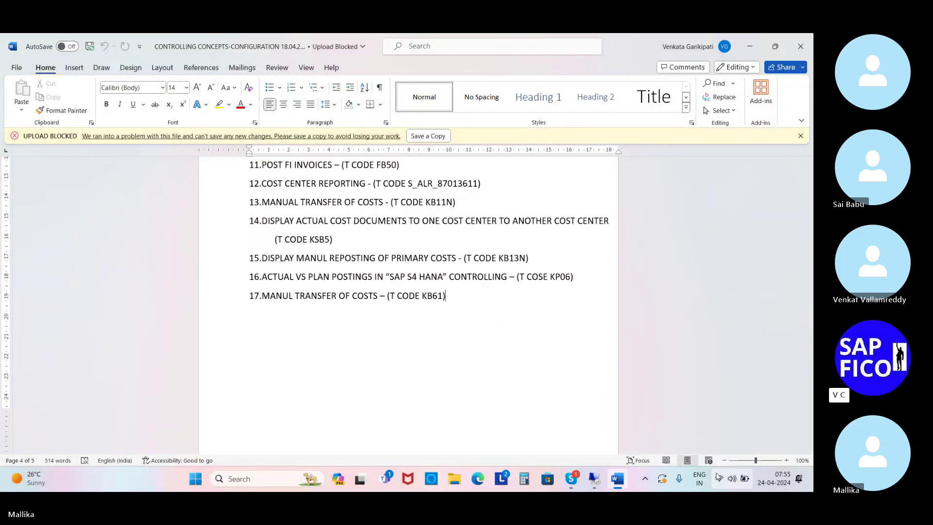
Add item 18 to the end of the numbered list with the text "SPECIFY RECEIVER TYPES FOR DISTRIBUTION".
key("Return")
type("18.")
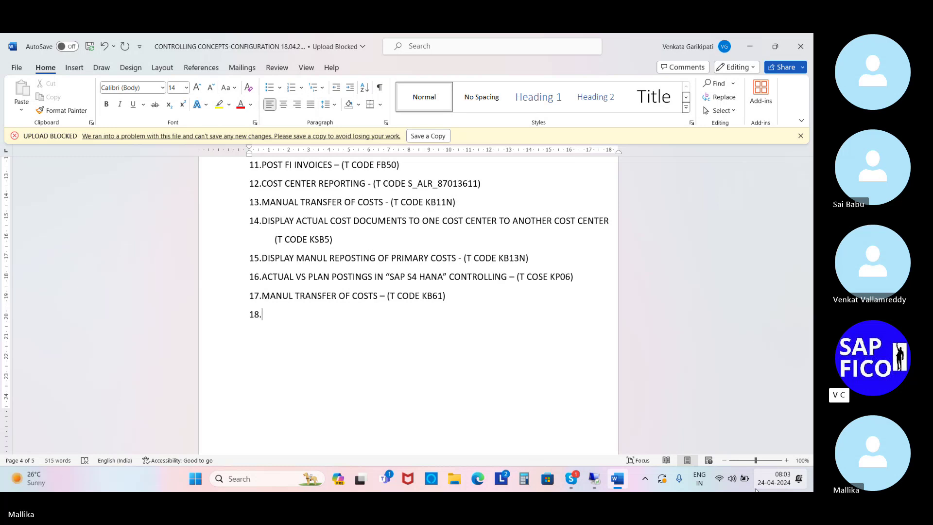
type("SPECIFY RECEIVER TP")
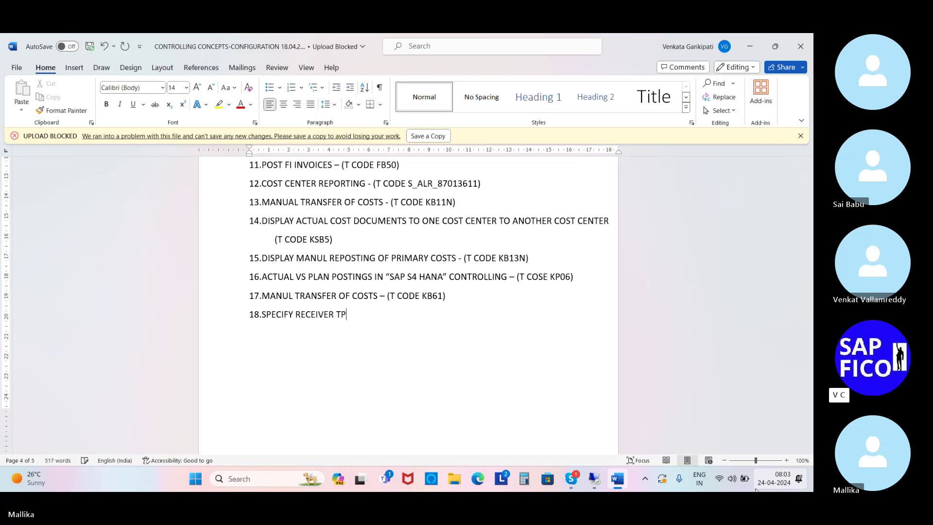
key("BackSpace")
type("YPES FOR DISTRIBUTION")
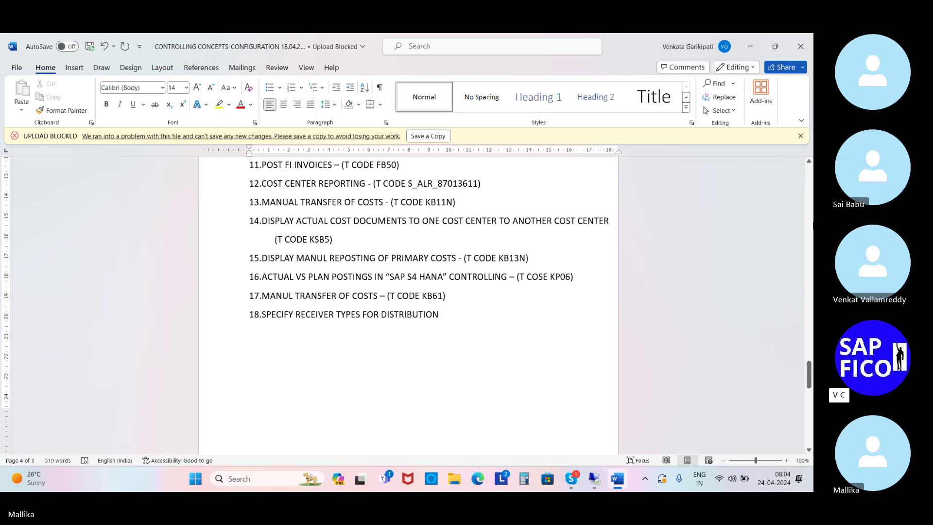
Switch to the SAP session and set the controlling area to MAL2 with transaction OKKS.
left_click(749, 51)
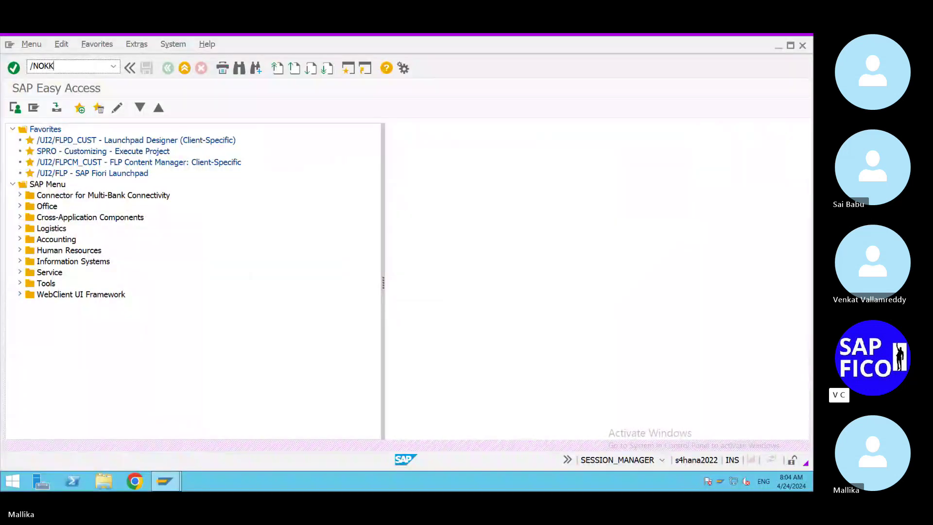
type("S")
key("Return")
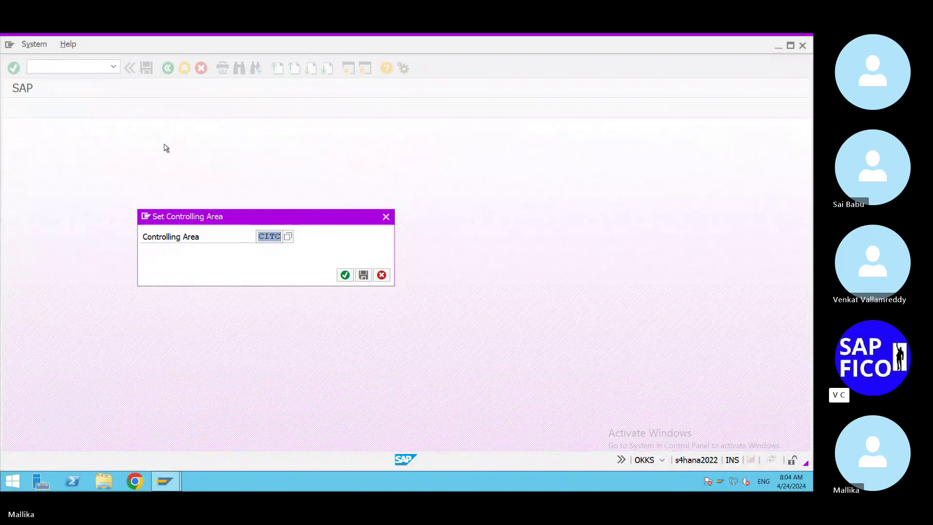
left_click(345, 275)
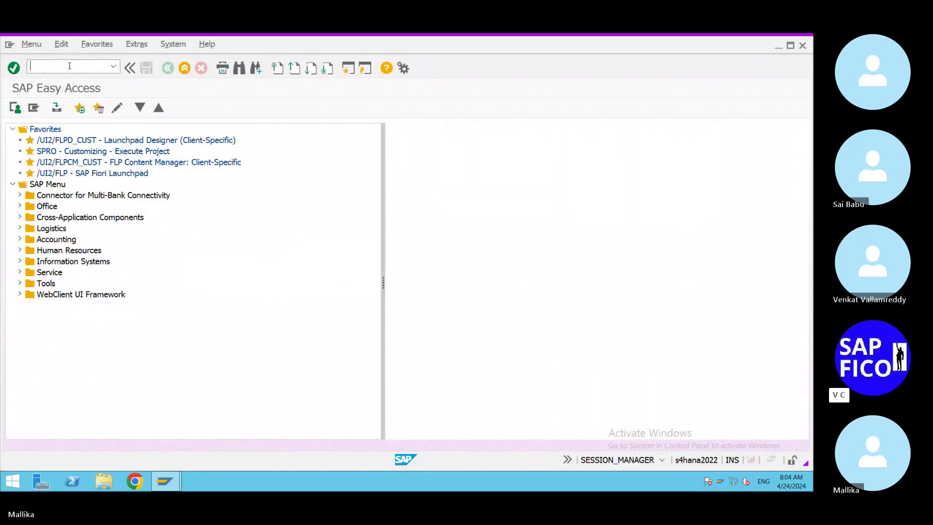
type("/NOKKS")
key("Return")
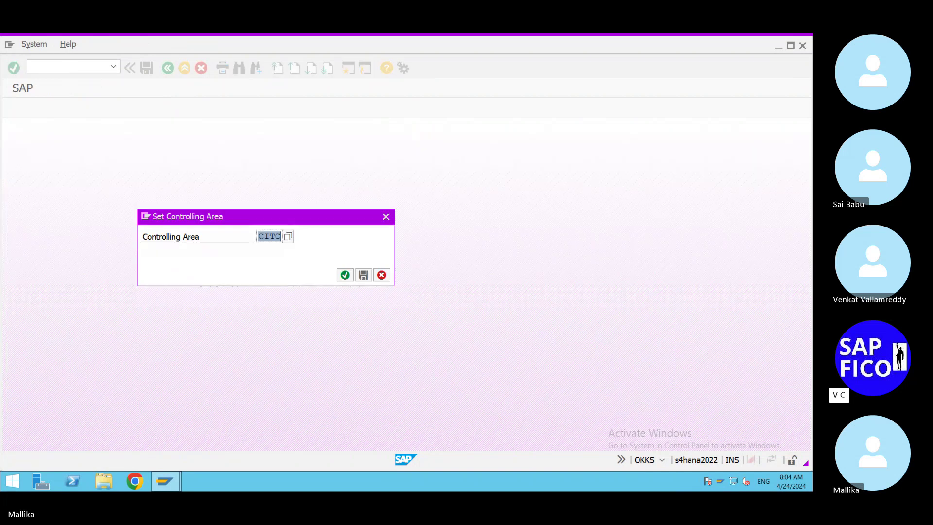
type("MAL2")
left_click(345, 275)
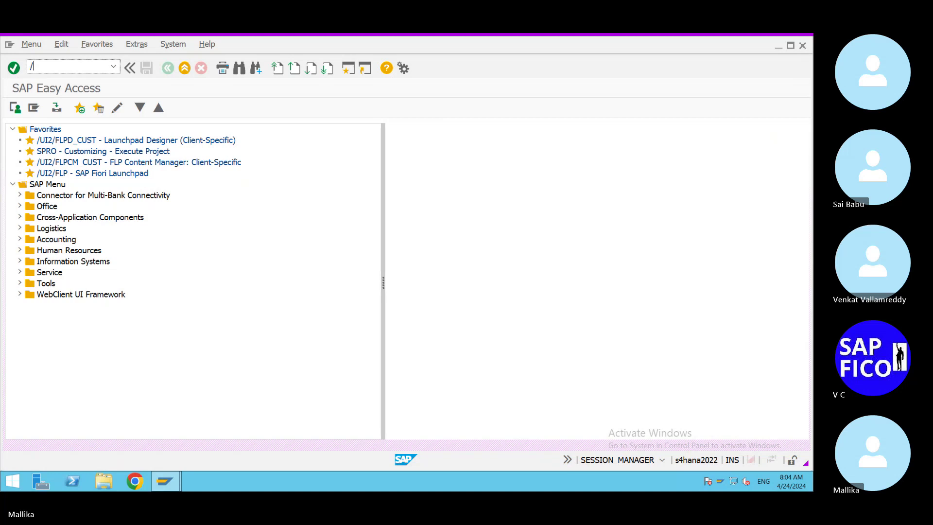
Run transaction SPRO and display the SAP Customizing Implementation Guide.
type("nSPRO")
key("Return")
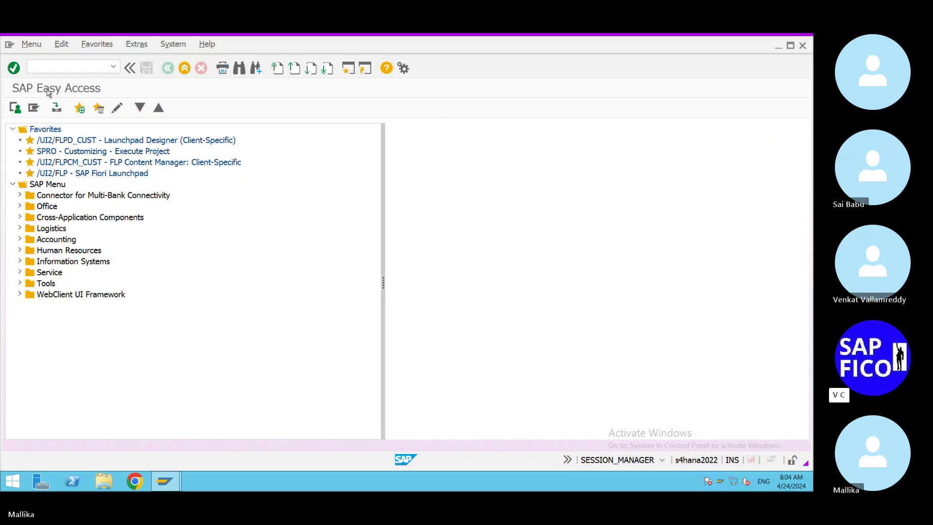
left_click(67, 108)
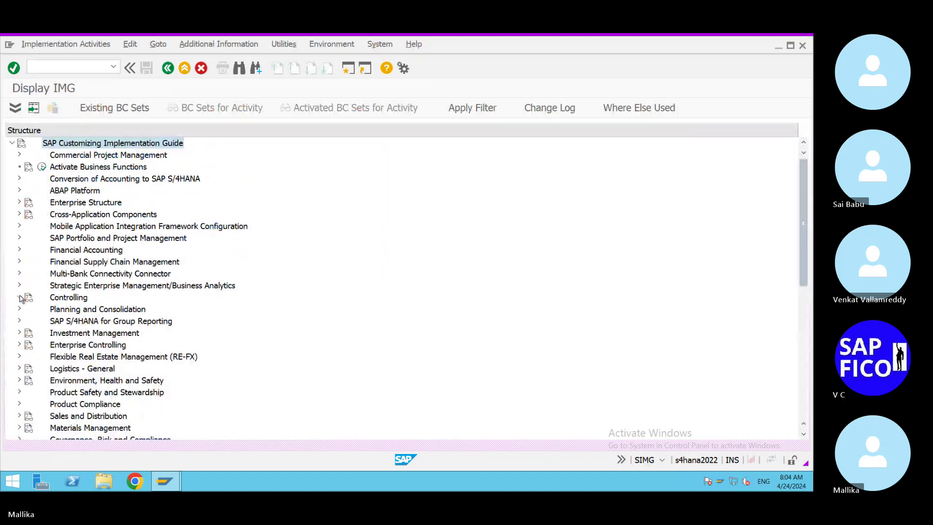
Expand the guide's structure through Controlling, Cost Center Accounting, Planning and Allocations down to the Distribution activities.
left_click(20, 297)
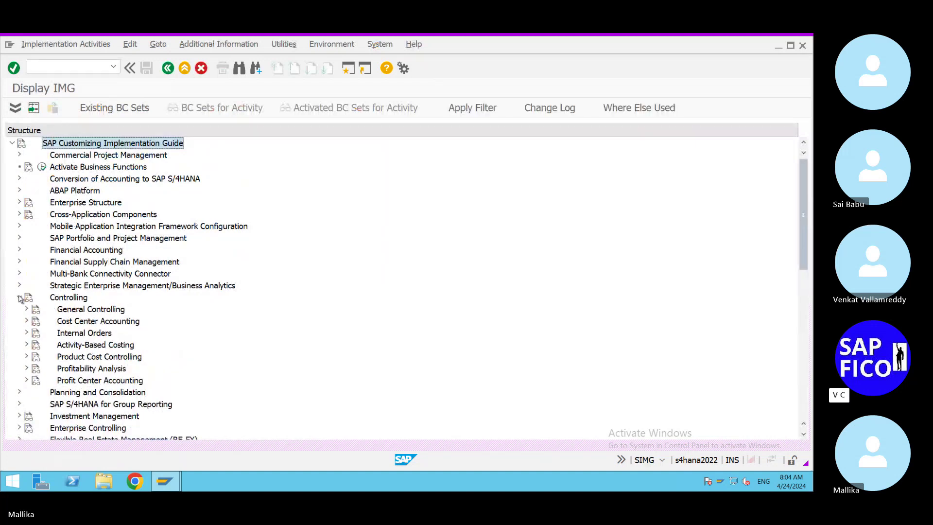
left_click(28, 321)
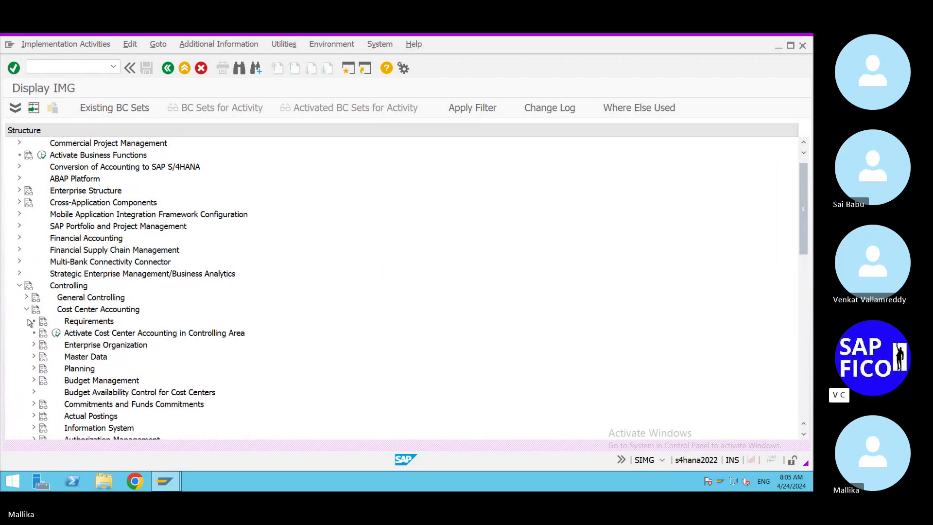
left_click(33, 368)
scroll(113, 347, "down", 1)
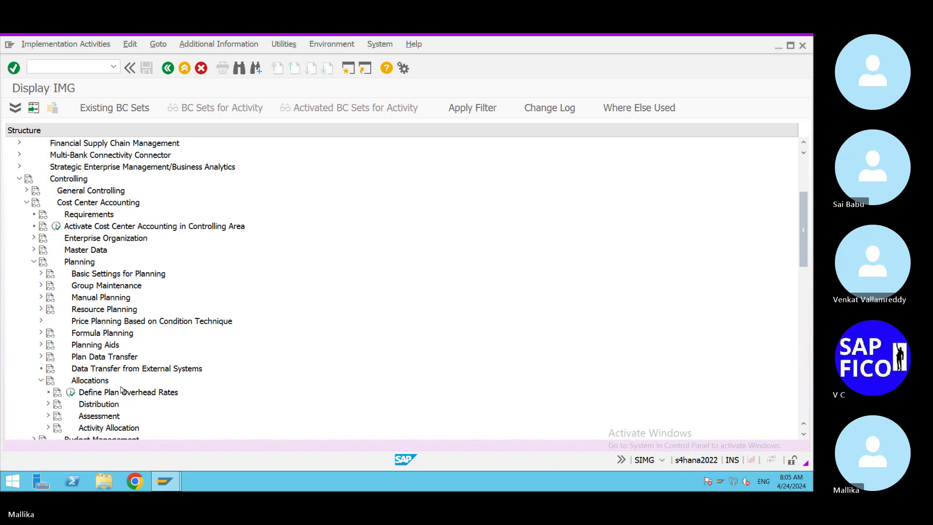
scroll(179, 383, "down", 3)
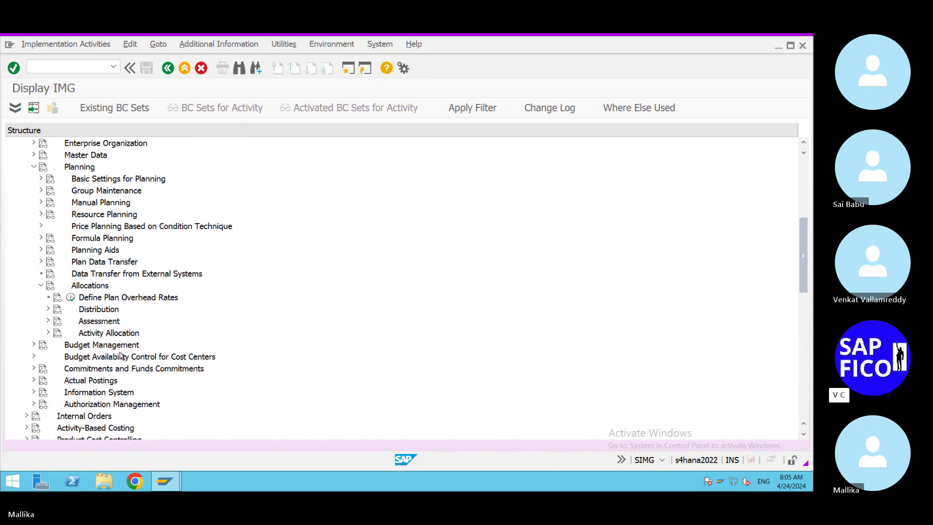
left_click(49, 310)
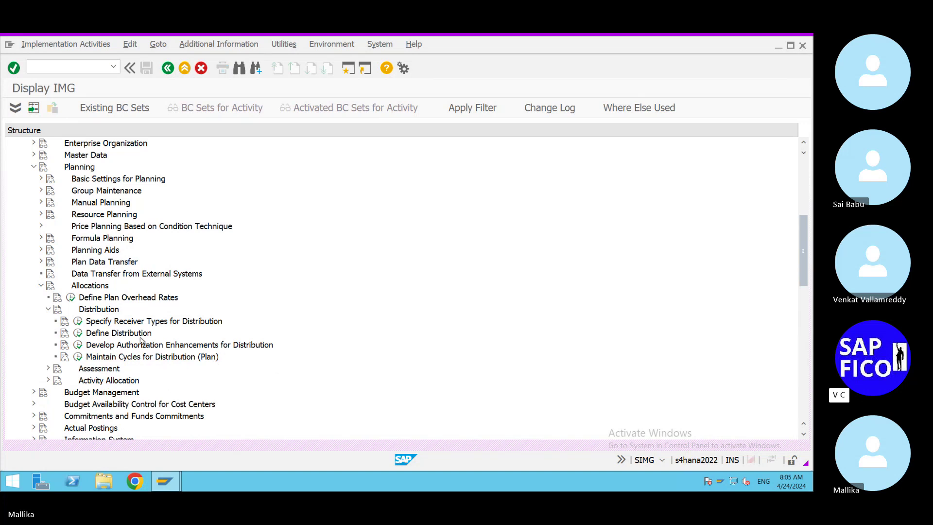
Review the Specify Receiver Types for Distribution view for controlling area MAL2, return to the guide and open the Define Distribution activity.
left_click(78, 322)
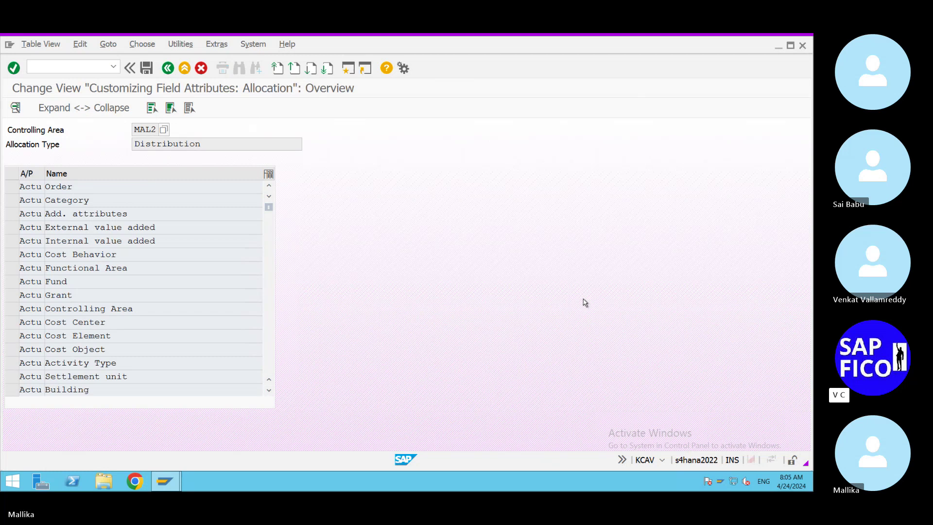
left_click(167, 69)
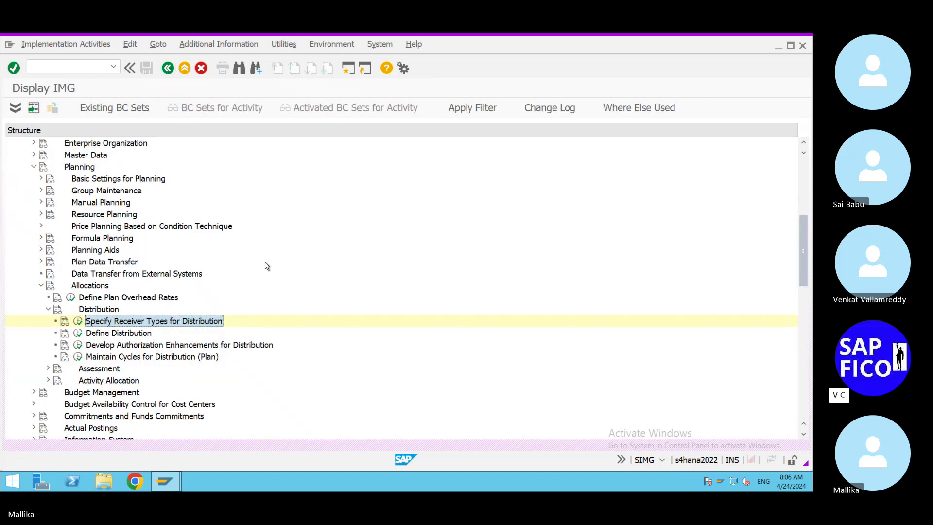
left_click(78, 334)
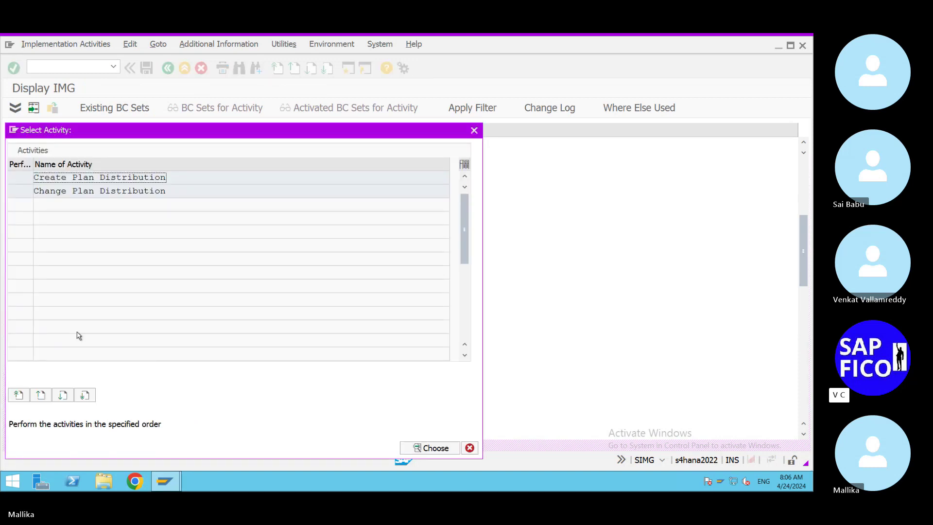
Switch back to the Word document and add list item 19 with the text "DEFINE DISTRUBUTION".
mouse_move(713, 41)
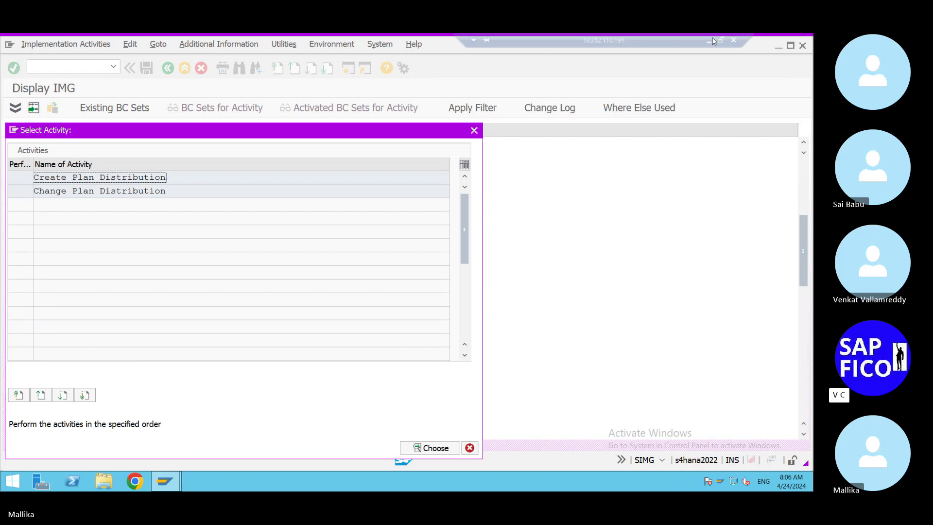
left_click(707, 41)
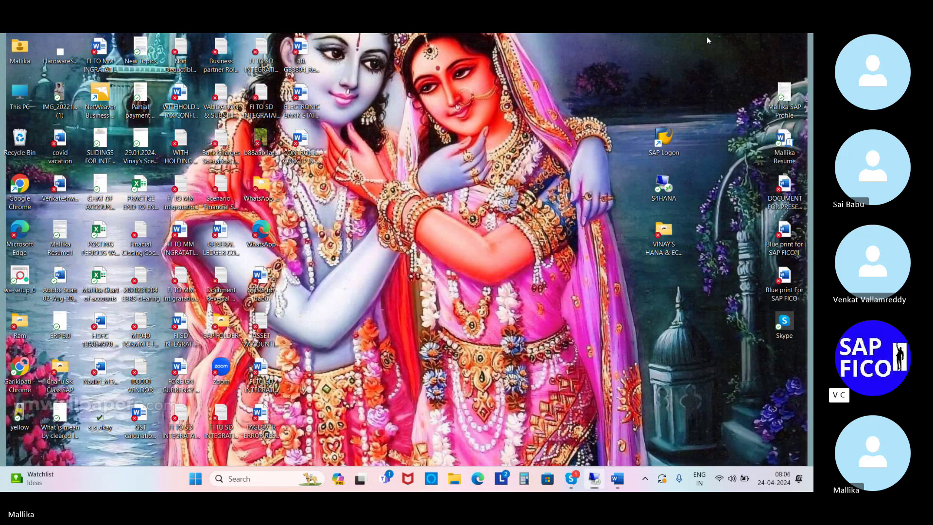
key("alt+Tab")
type("19.")
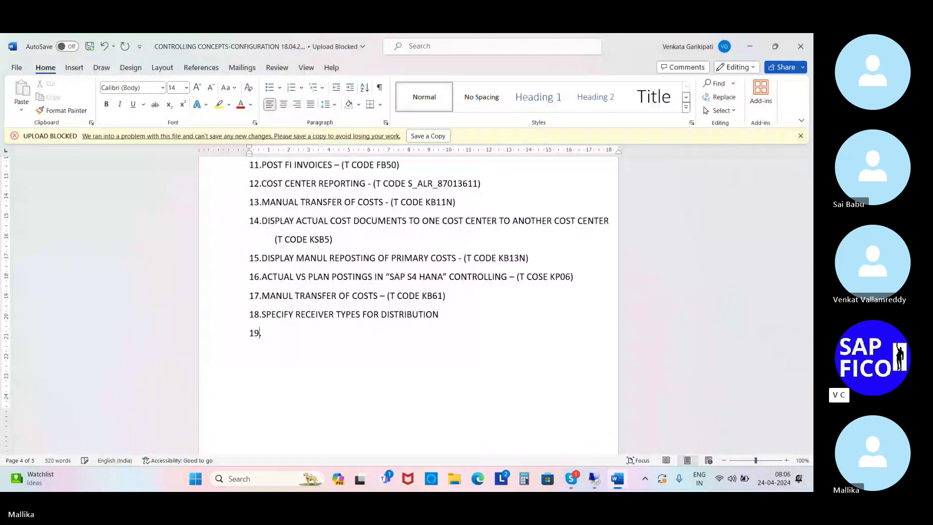
type("DEFINE")
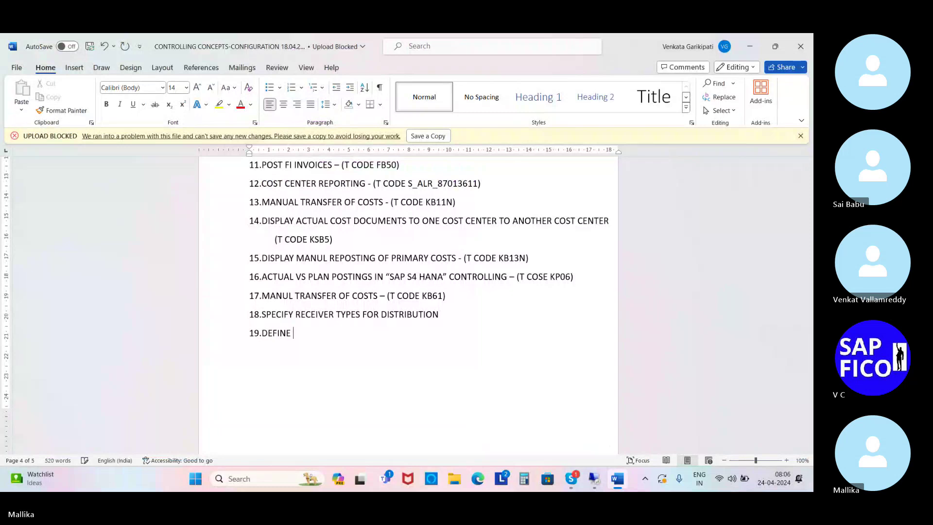
type(" DIS")
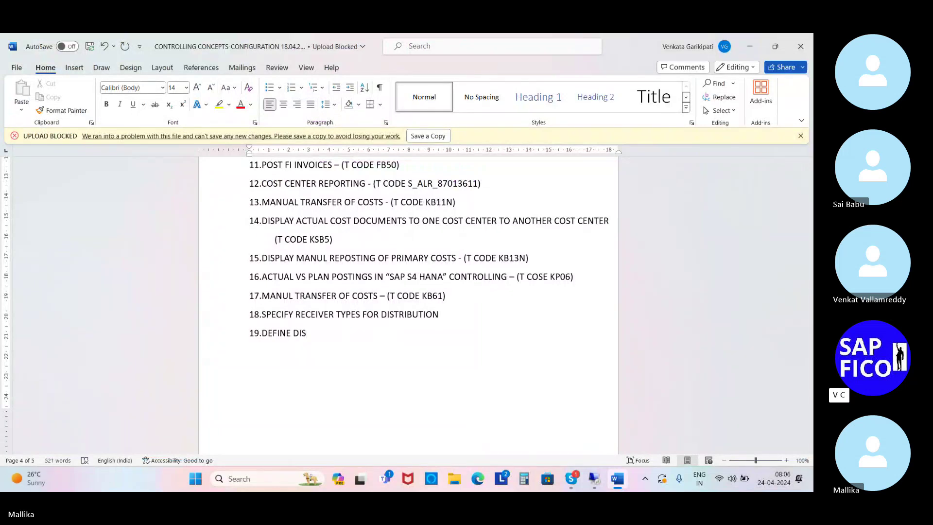
type("TRUBUTION")
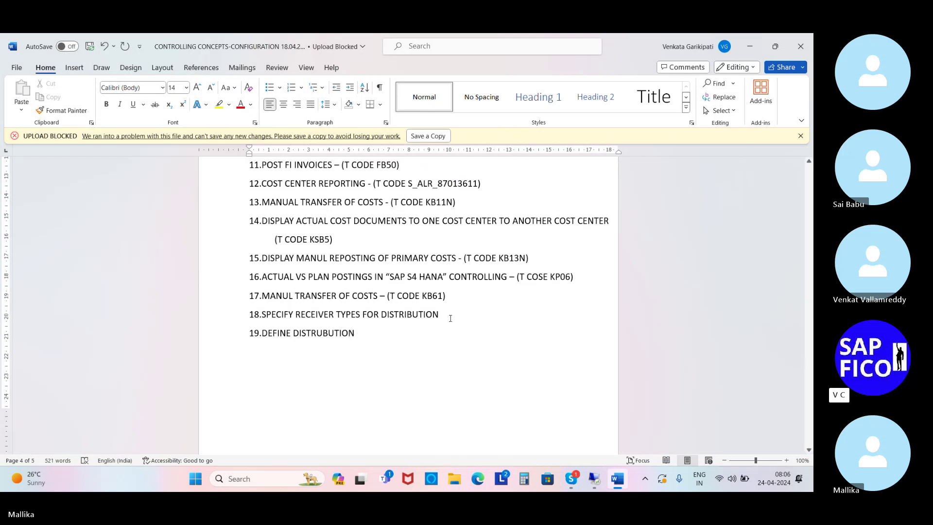
Copy item 18's text "SPECIFY RECEIVER TYPES FOR DISTRIBUTION" to the end of item 19.
left_click_drag(263, 316, 412, 322)
key("ctrl+c")
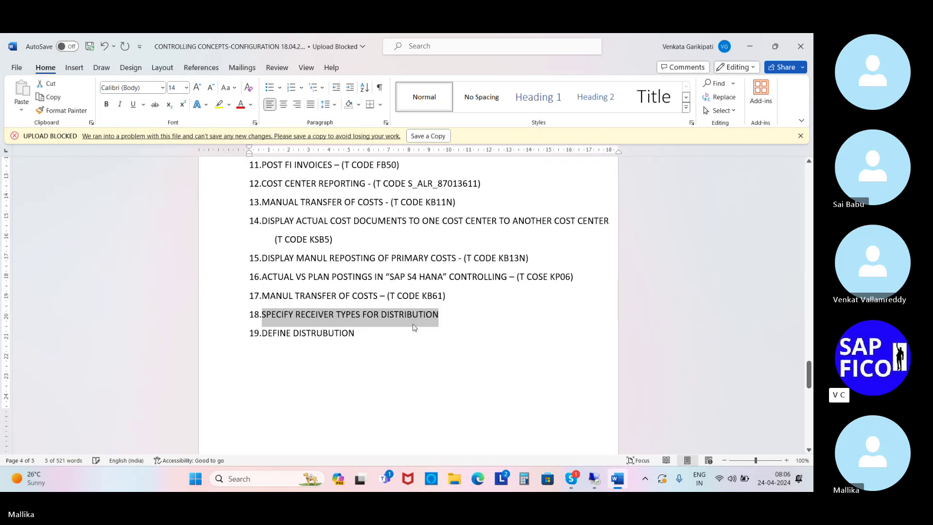
left_click(363, 336)
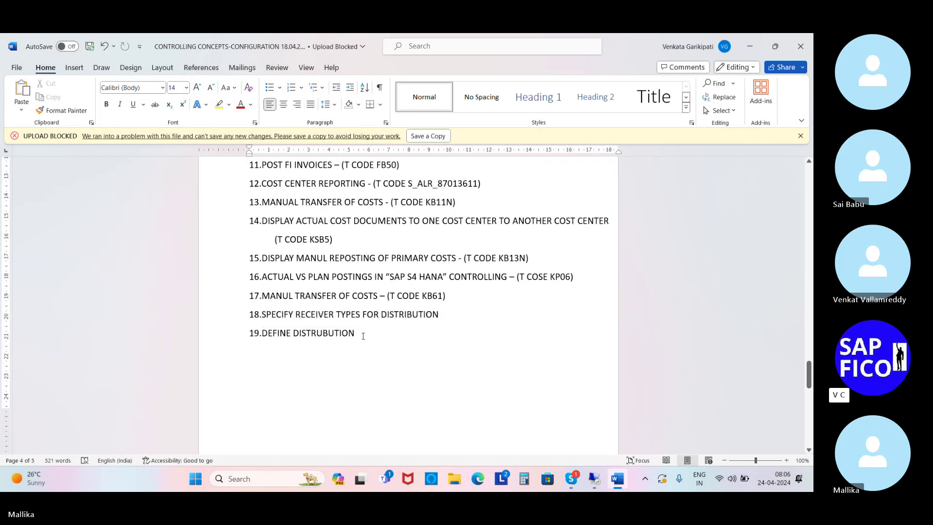
key("ctrl+v")
Replace item 18's text with "DEFINE DISTRUBUTION" copied from item 19.
left_click_drag(261, 330, 325, 335)
key("ctrl+c")
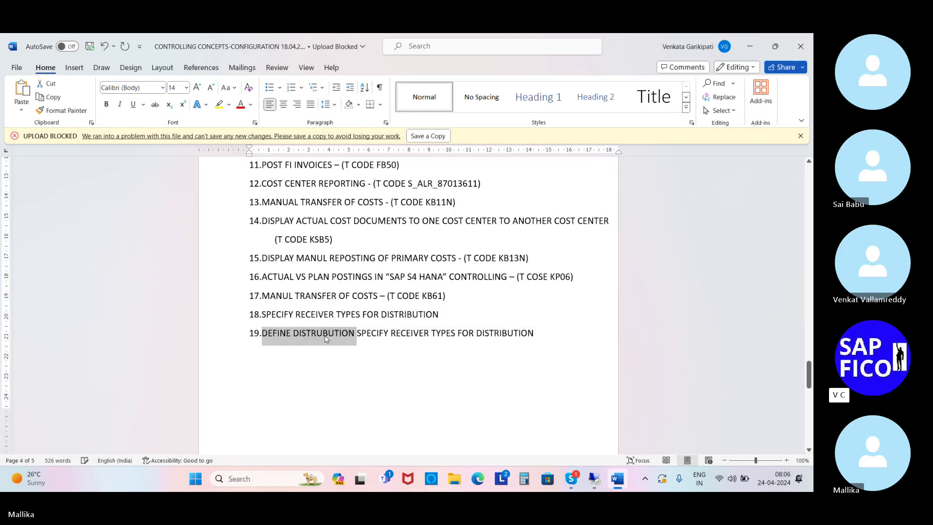
left_click_drag(261, 313, 416, 324)
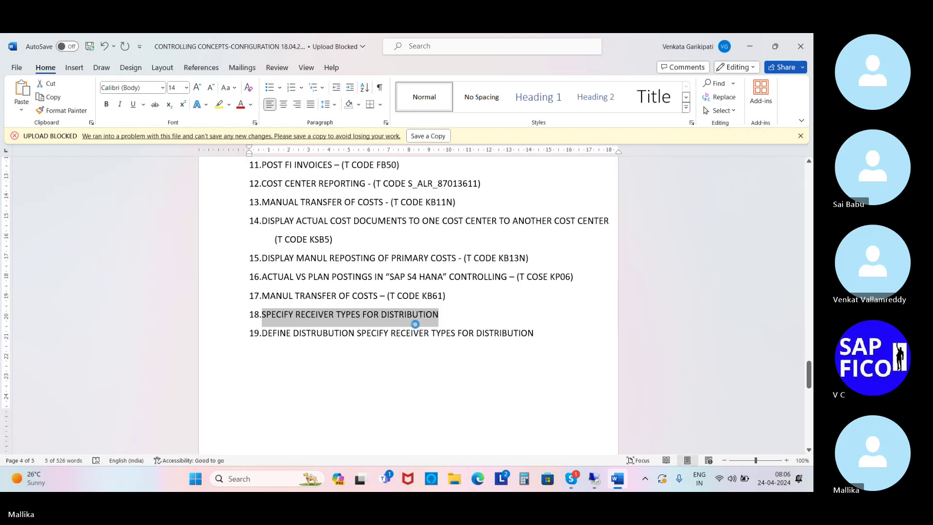
key("ctrl+v")
left_click(353, 364)
Delete "DEFINE DISTRUBUTION" from item 19 and remove the extra space after the number in item 18.
left_click(355, 333)
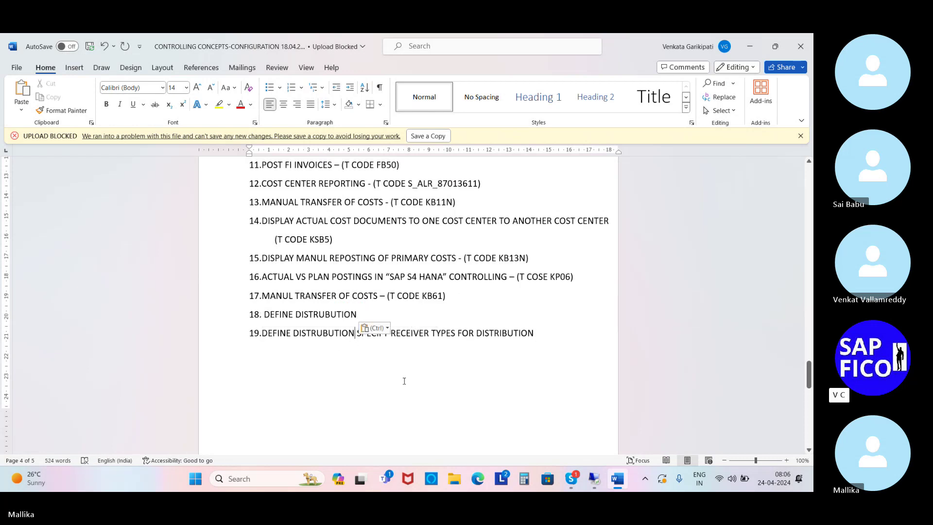
key("BackSpace")
key("BackSpace")
key("BackSpace")
key("BackSpace")
key("BackSpace")
key("BackSpace")
key("BackSpace")
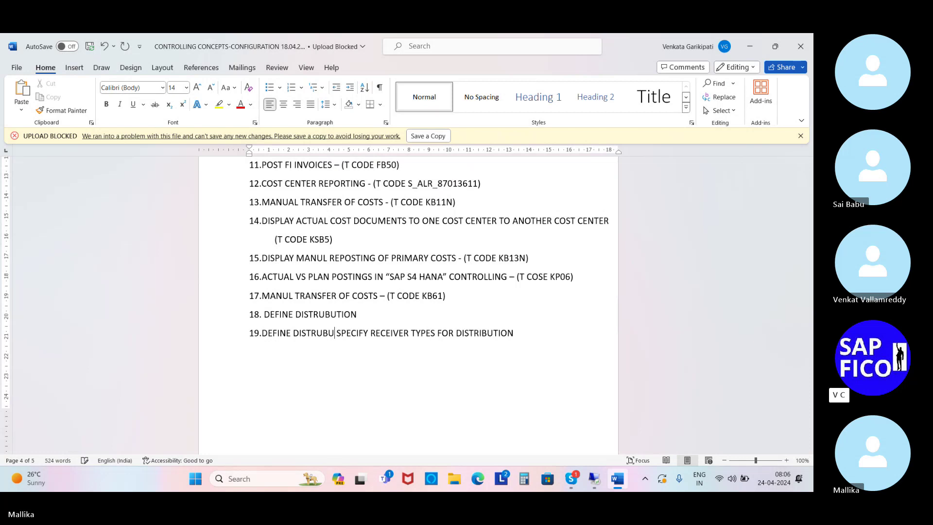
key("BackSpace")
key("BackSpace")
key("BackSpace")
key("BackSpace")
key("BackSpace")
key("BackSpace")
key("BackSpace")
key("BackSpace")
key("BackSpace")
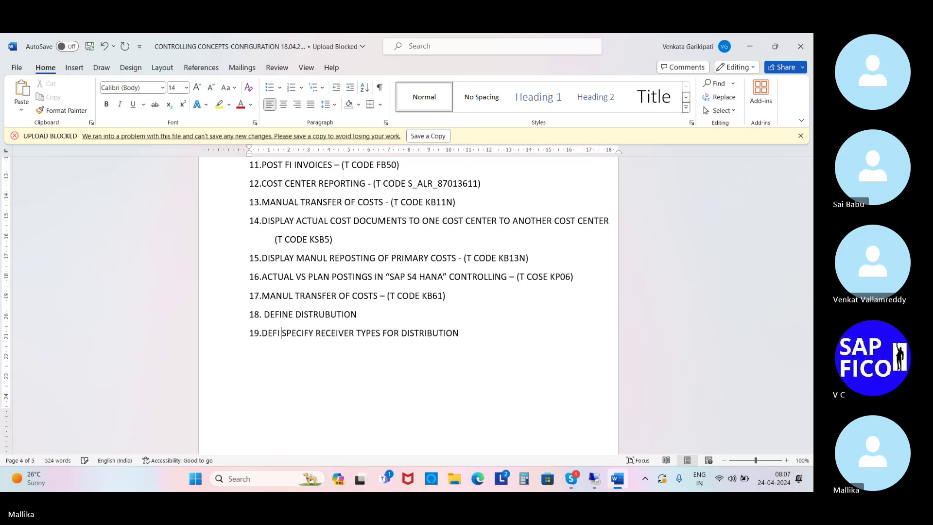
key("BackSpace")
key("BackSpace")
key("BackSpace")
key("Delete")
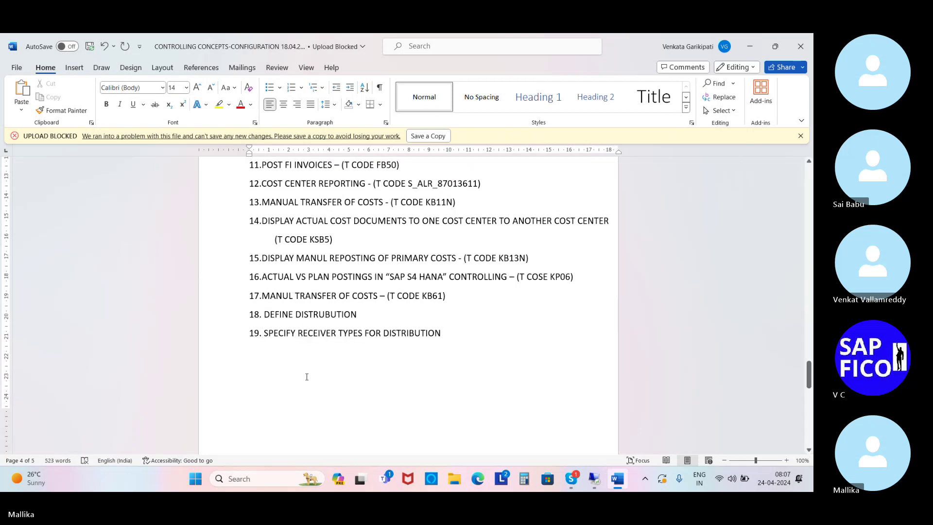
key("Up")
key("BackSpace")
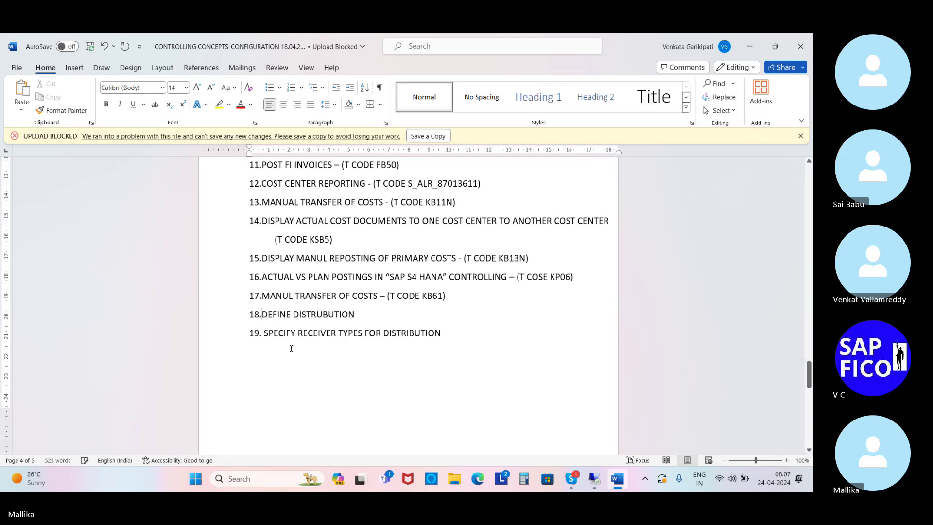
Remove the extra space after the number in list item 19 and place the cursor on the empty line below it.
left_click(263, 334)
key("BackSpace")
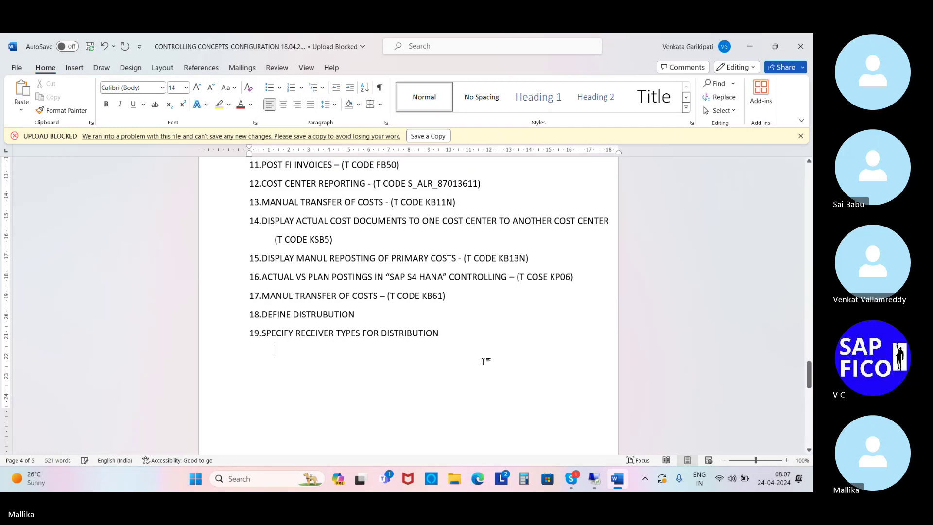
left_click(456, 349)
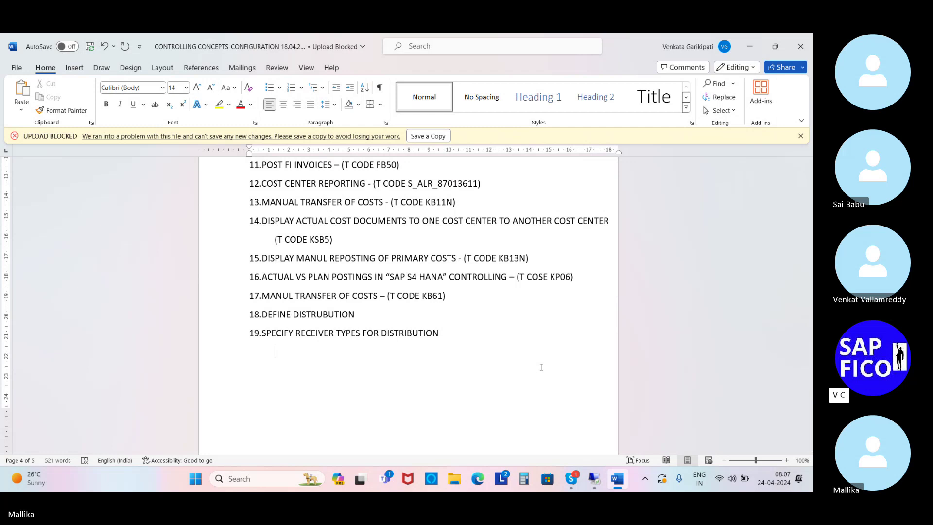
Switch to the SAP session and create plan distribution cycle ADMPLN with start date 01.04.2024.
left_click(594, 479)
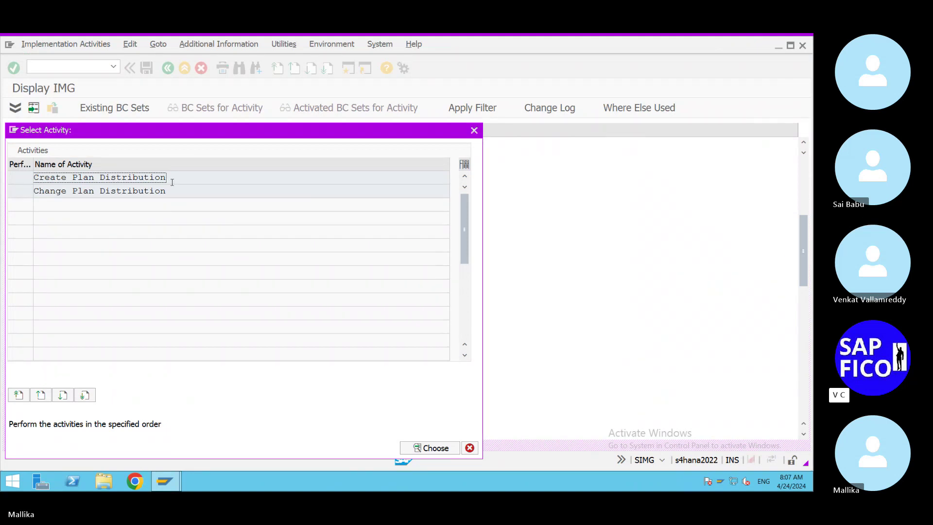
double_click(70, 177)
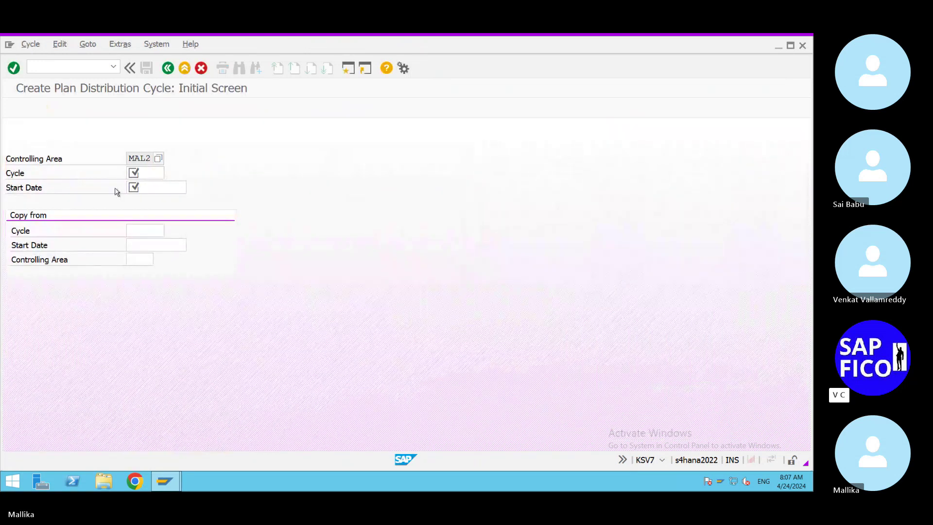
left_click(145, 174)
type("AD")
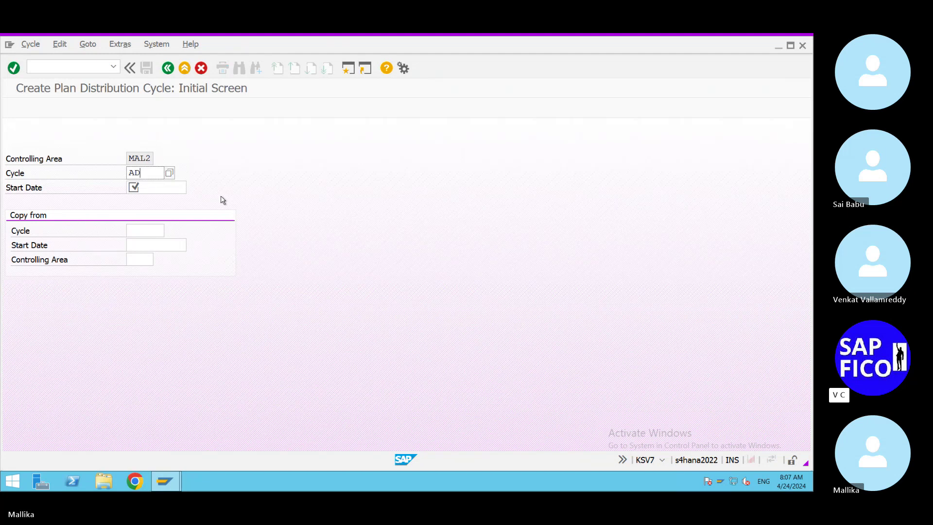
type("MPLN")
left_click(145, 185)
type("01.0")
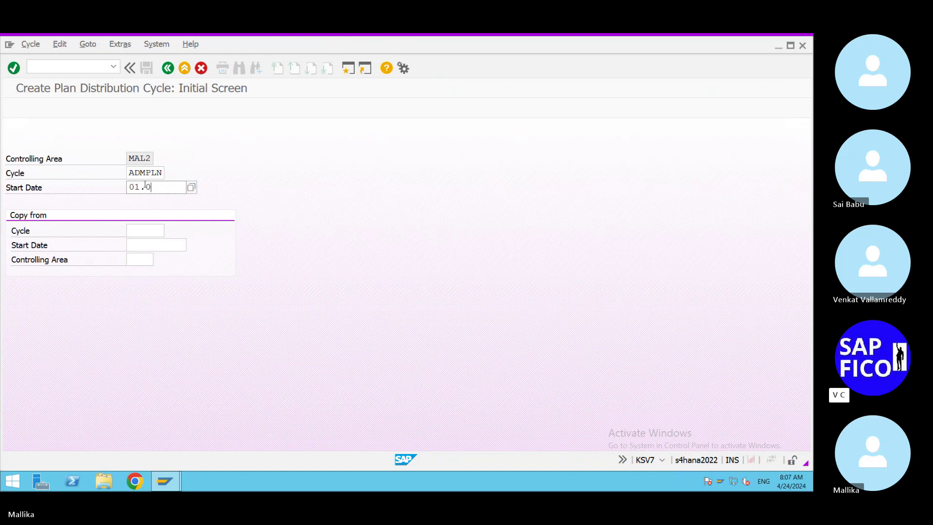
type("4.2024")
key("Return")
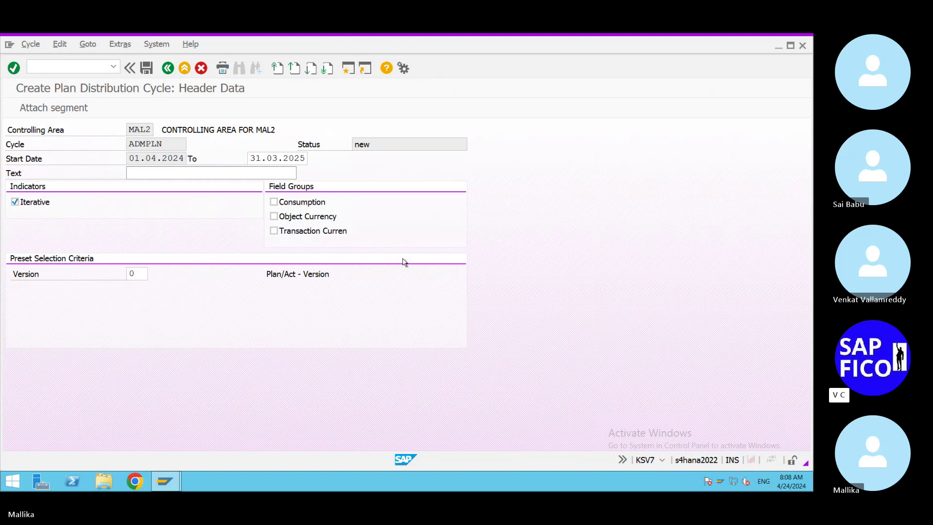
Enter "DISTRIBUTE ADMIN COSTS" as the text in the cycle's header data.
left_click(144, 172)
type("DISTRIBUTE ADMI")
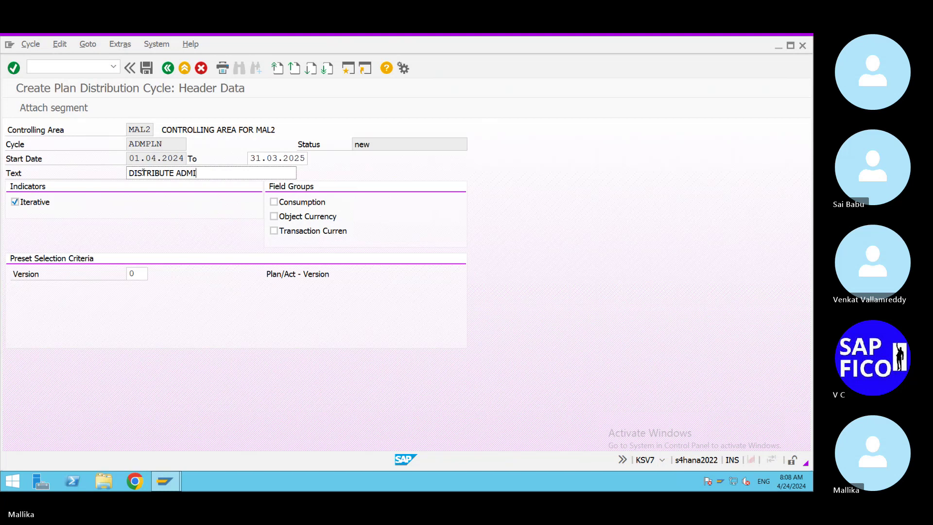
type("N COSTS")
Attach a segment to the cycle and name it STATIONERY.
left_click(66, 110)
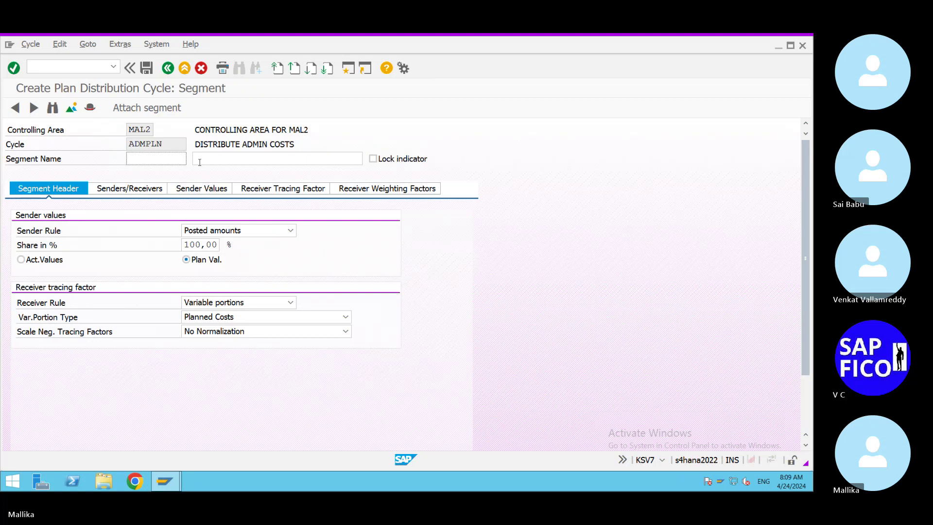
left_click(153, 157)
type("STAS")
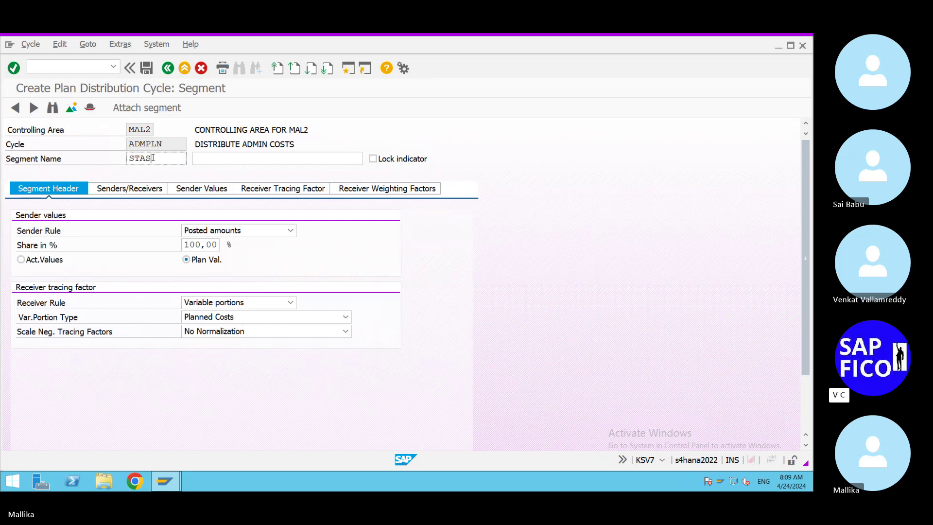
type("HE")
left_click_drag(145, 165, 165, 163)
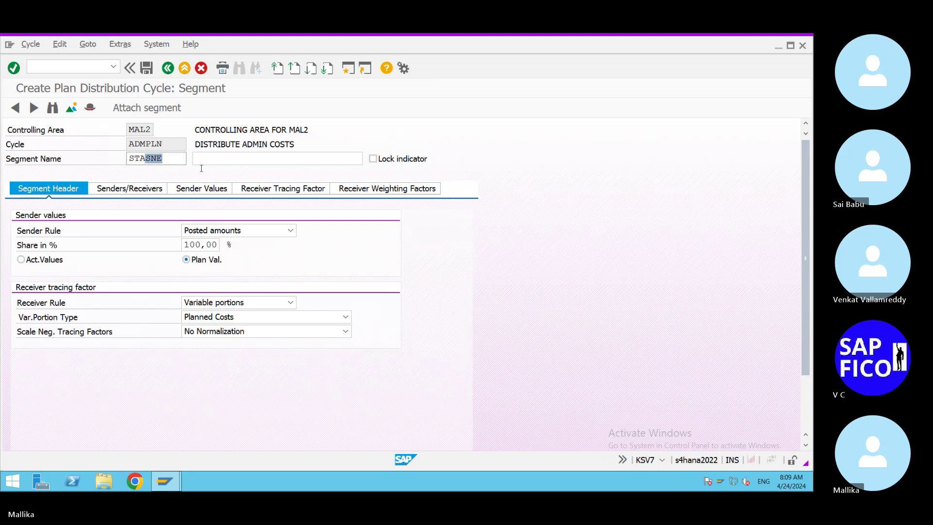
type("TIONERY")
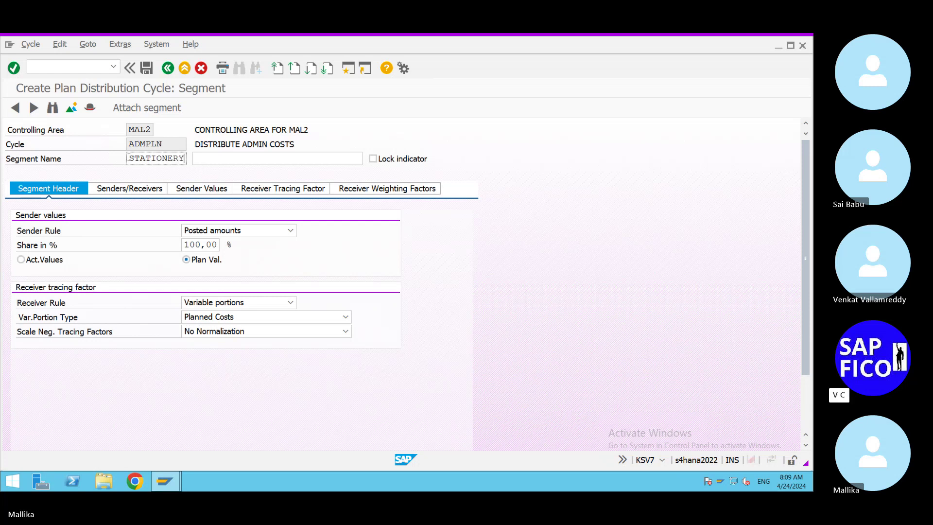
Enter "STATIONERY EXPENSES" as the segment's description and set its receiver rule to Fixed amounts.
key("Tab")
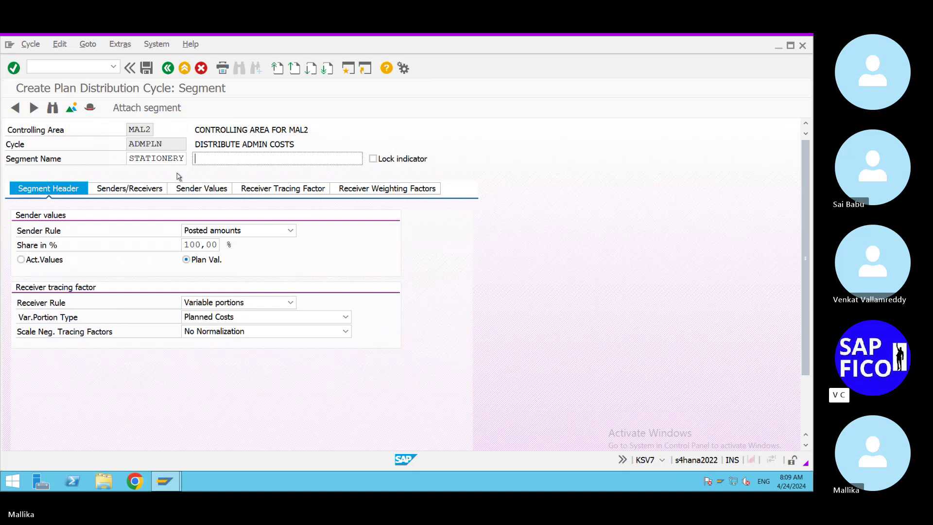
key("shift+Tab")
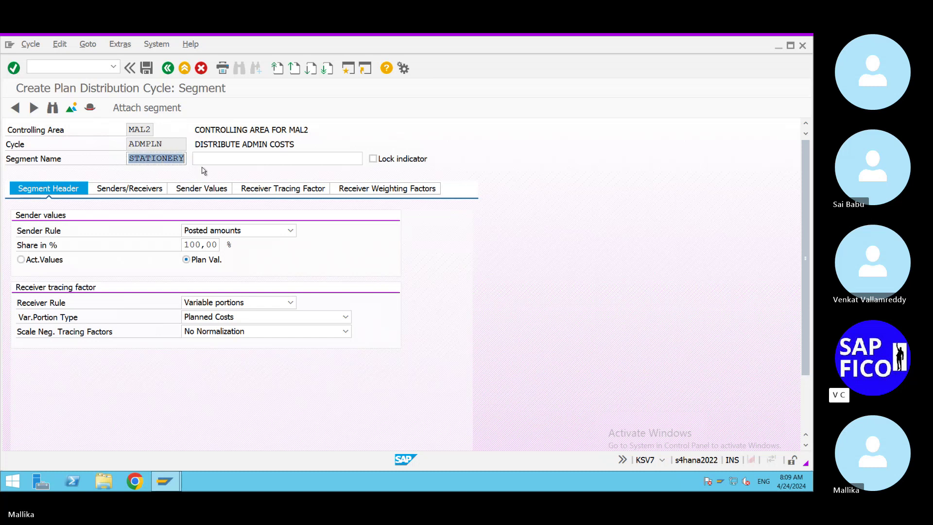
key("ctrl+c")
key("Tab")
key("ctrl+v")
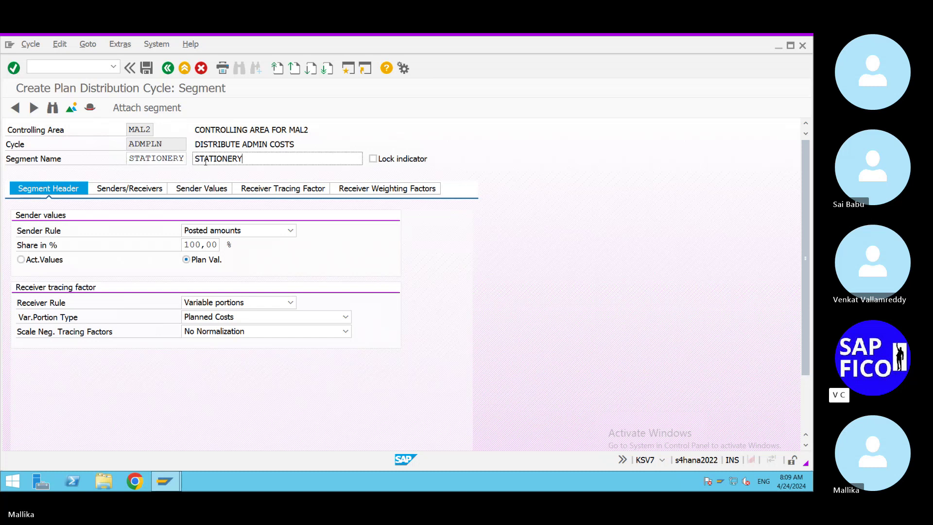
type("EXPENSES")
left_click(291, 303)
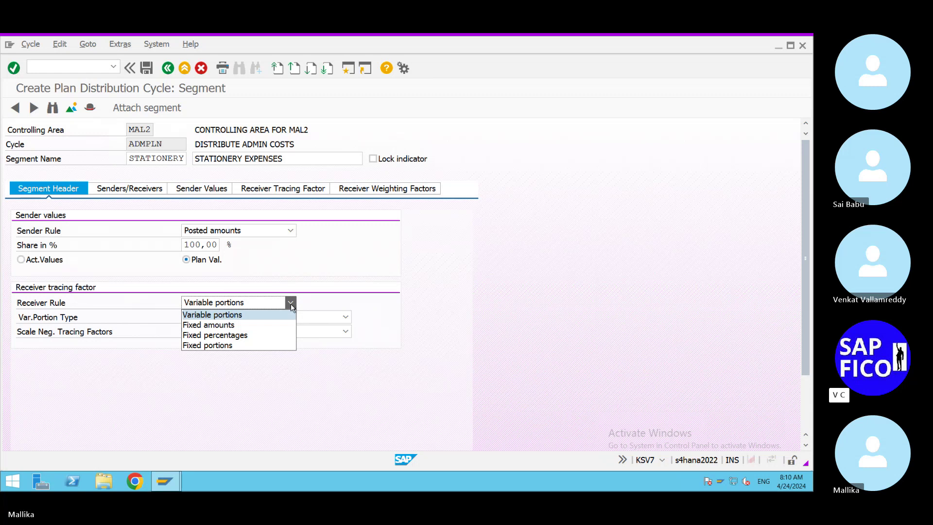
left_click(249, 325)
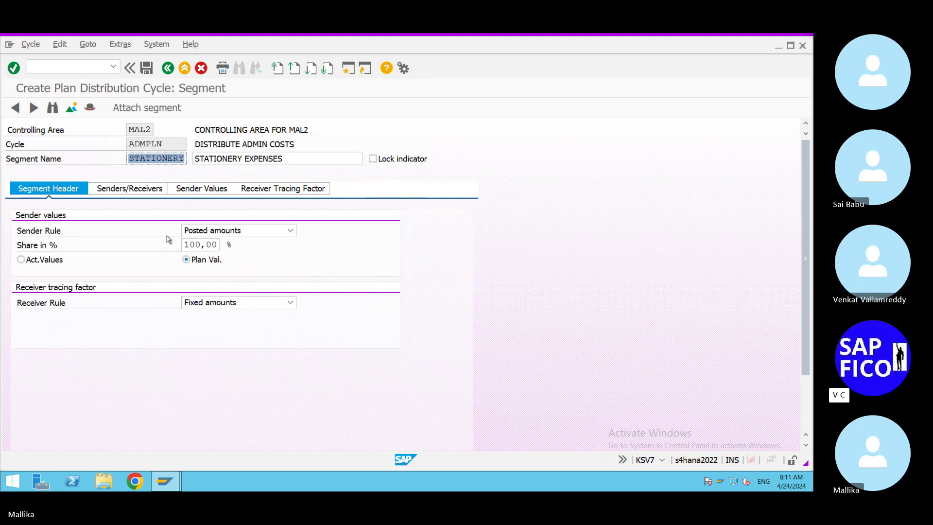
Choose ADMIN COMM as the segment's sender cost center, looking it up under company code MAL2.
left_click(154, 191)
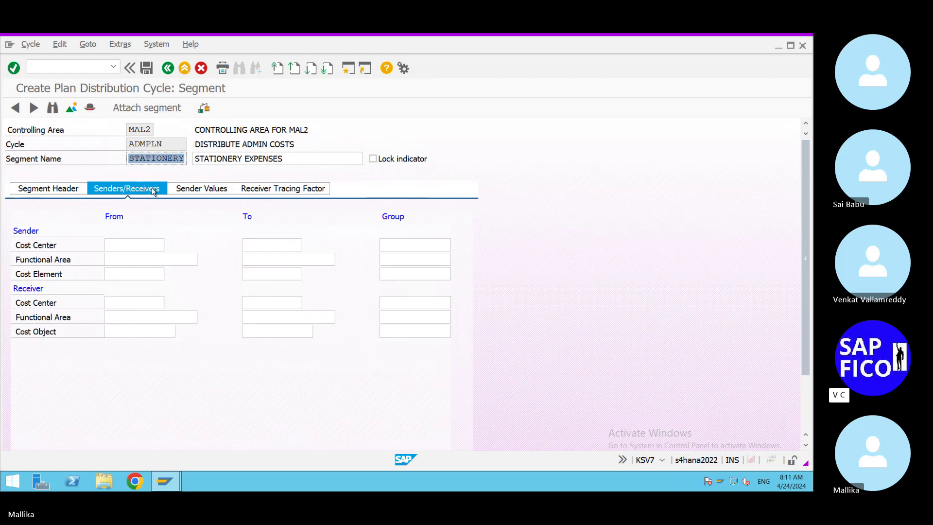
left_click(126, 245)
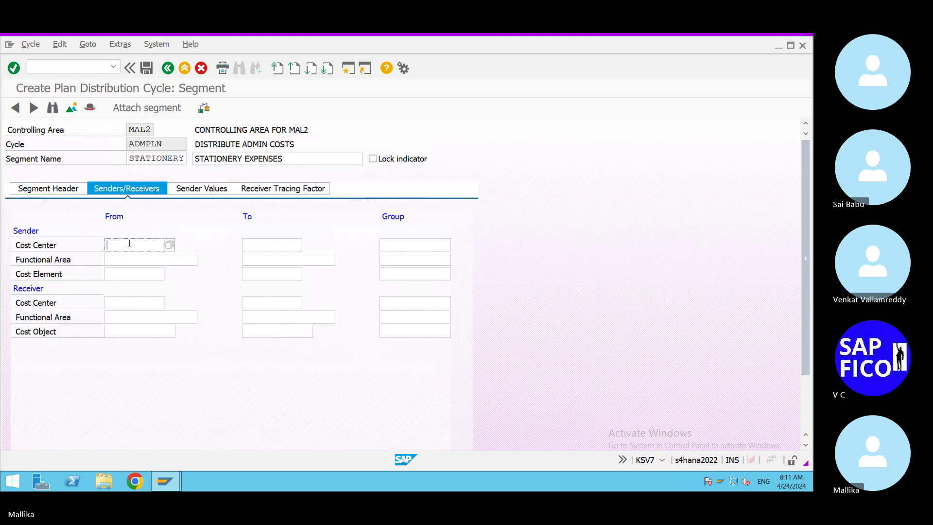
left_click(169, 246)
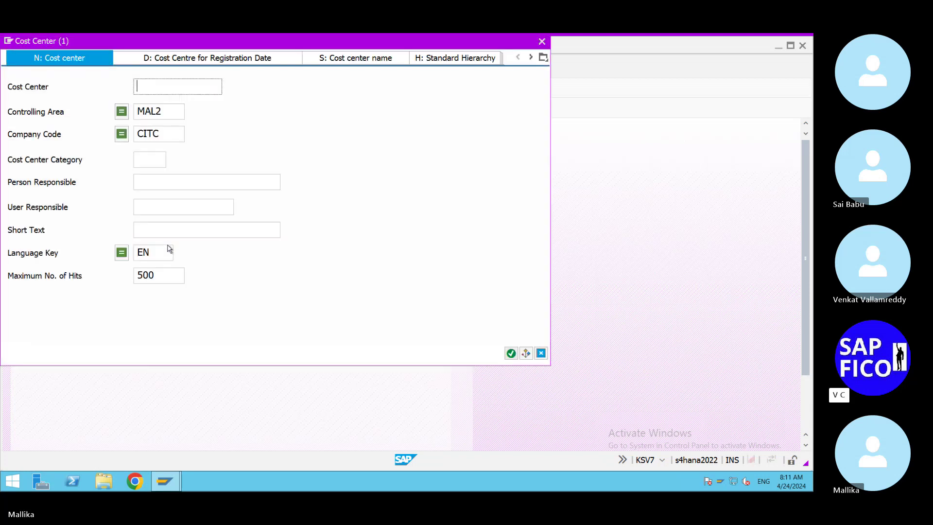
double_click(166, 134)
key("BackSpace")
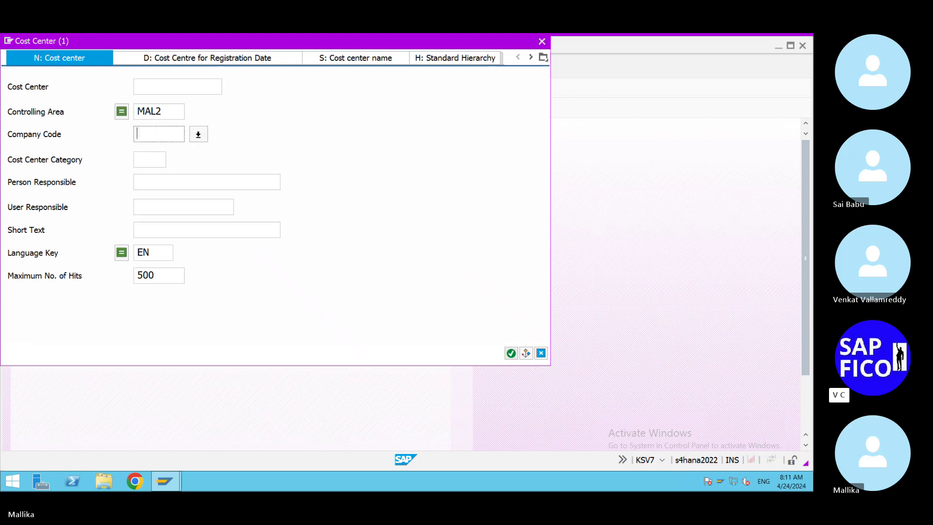
type("MAL2")
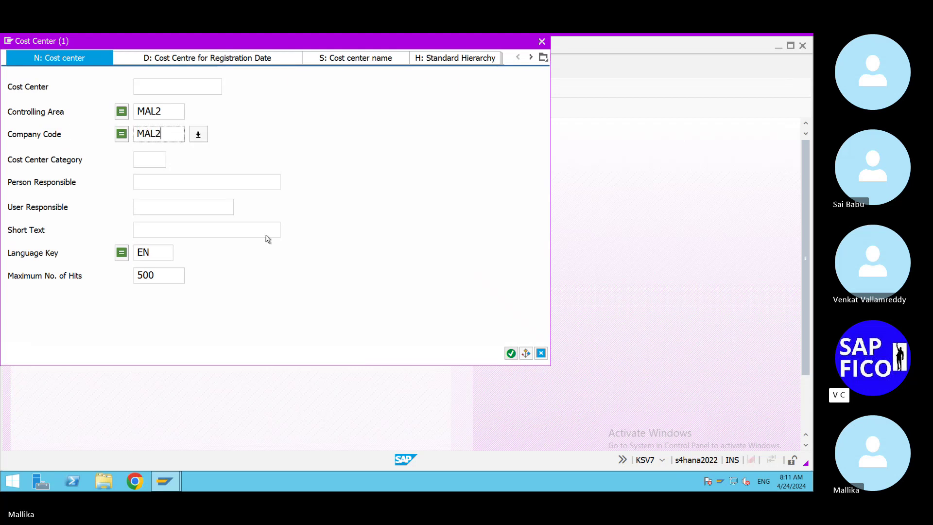
left_click(511, 353)
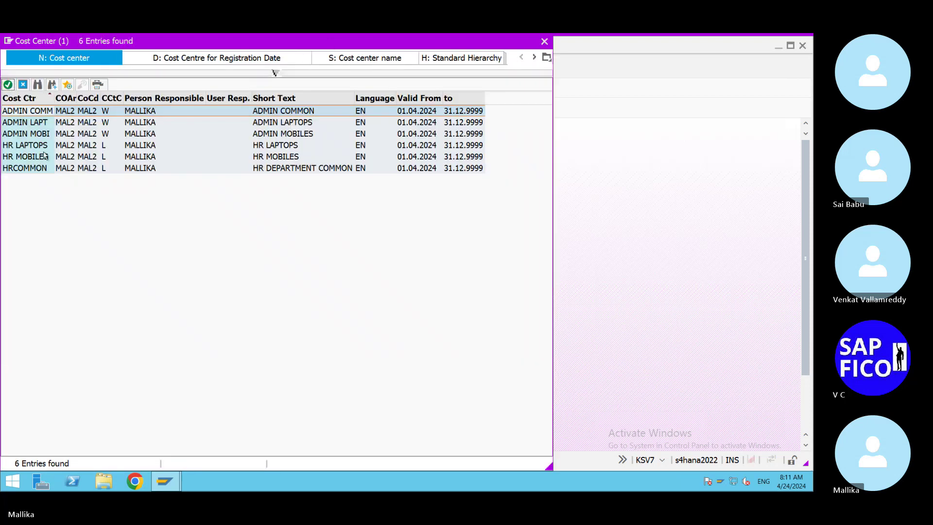
double_click(55, 111)
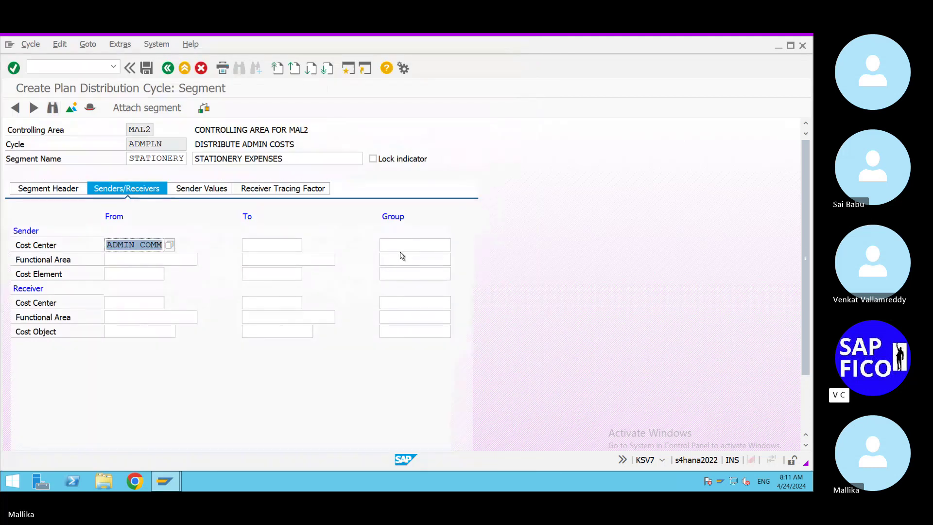
left_click(272, 247)
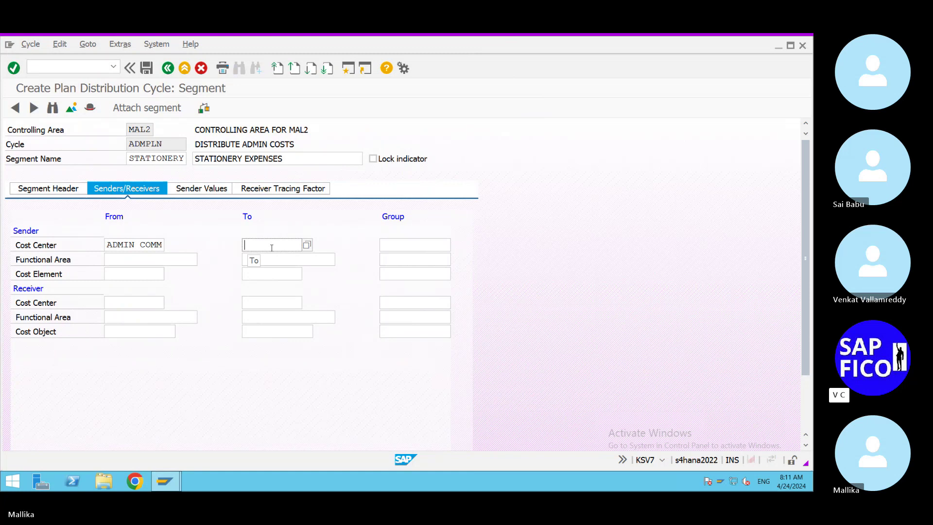
Choose stationery expense account 400608 as the sender cost element, looking it up in chart of accounts MCA1.
left_click(136, 272)
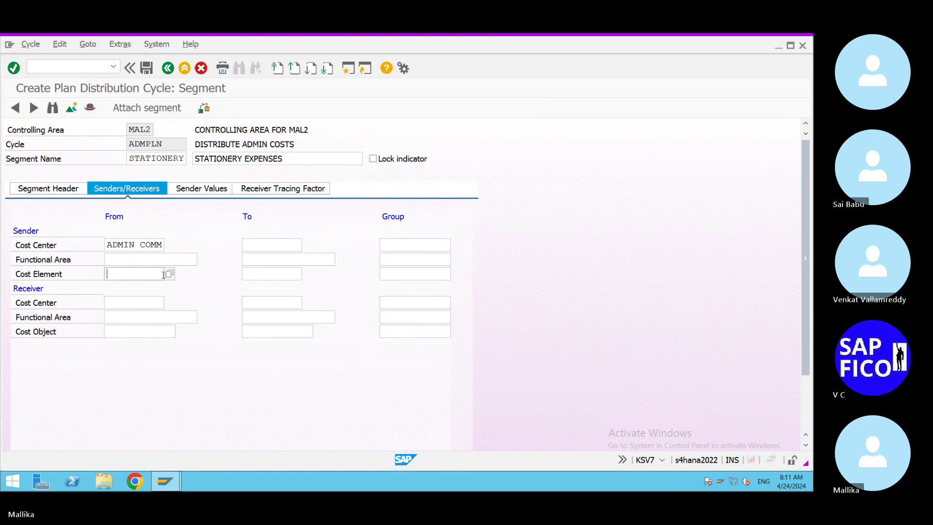
left_click(168, 275)
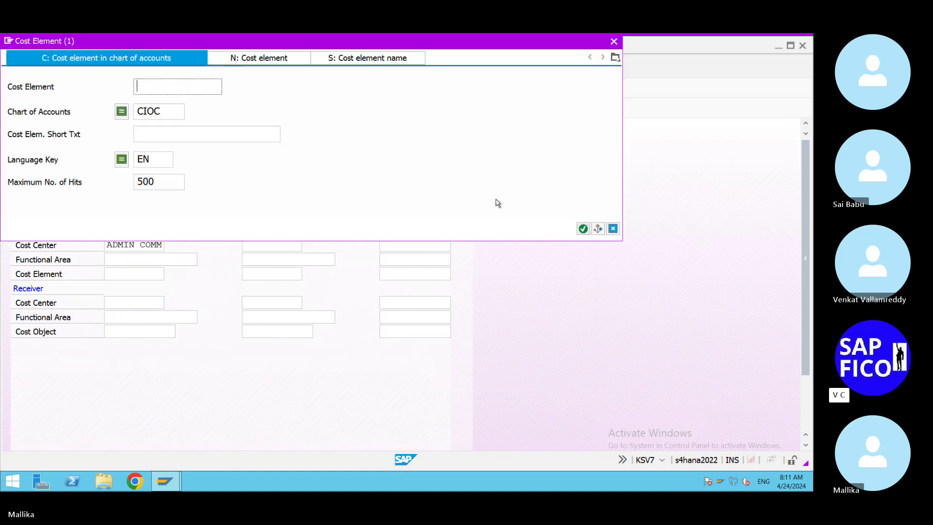
double_click(168, 113)
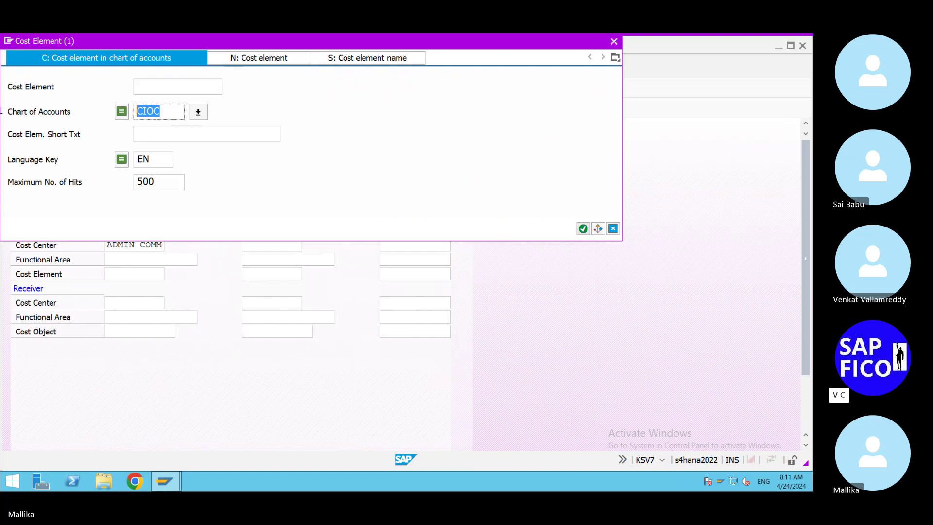
type("MA")
type("C")
type("CA1")
left_click(582, 228)
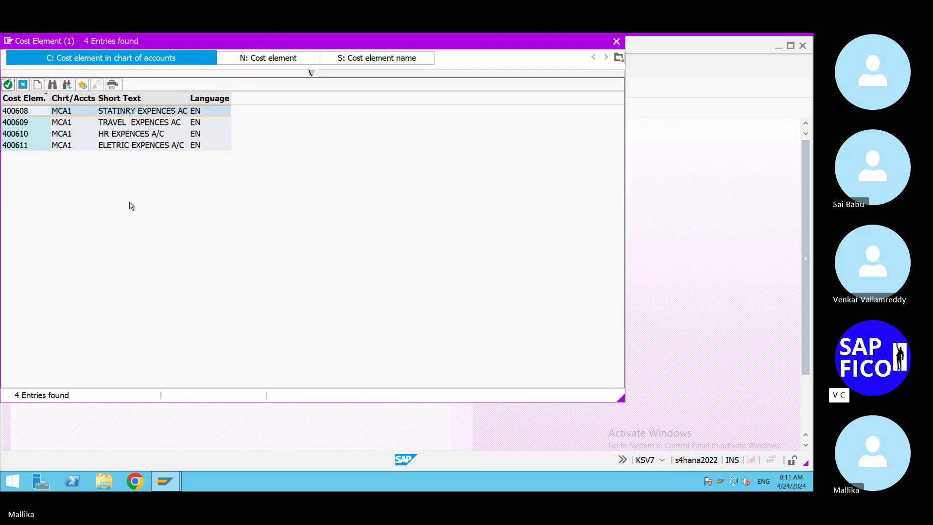
double_click(126, 112)
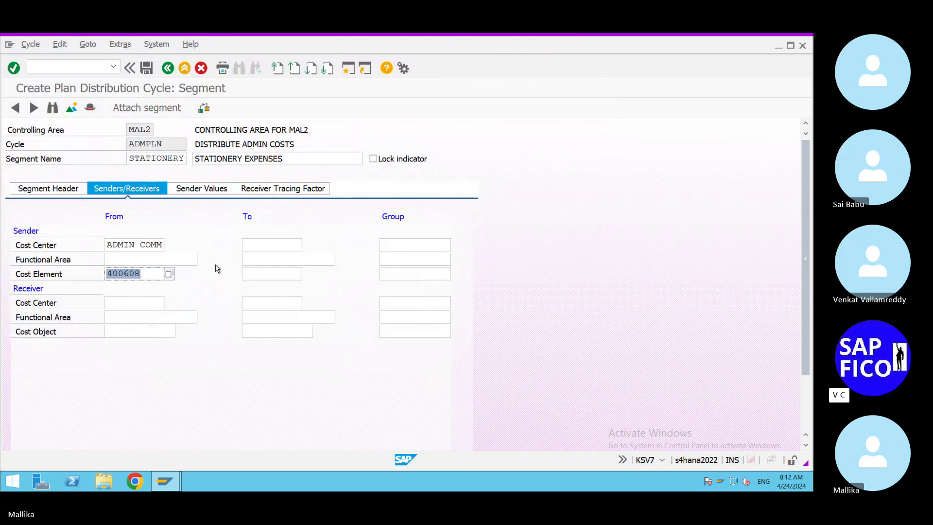
Set the segment's receiver cost center range from ADMIN LAPT to ADMIN MOBI, using the cost center lookup for MAL2.
left_click(126, 302)
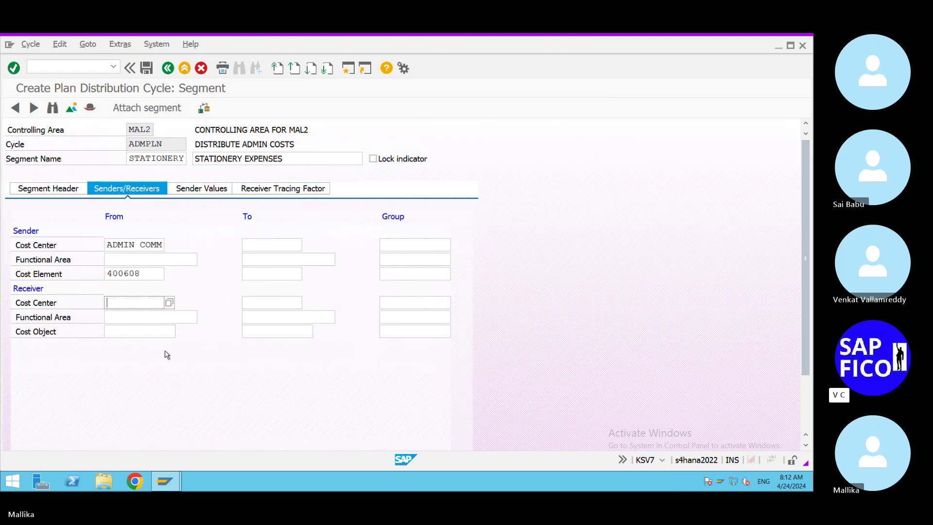
left_click(168, 303)
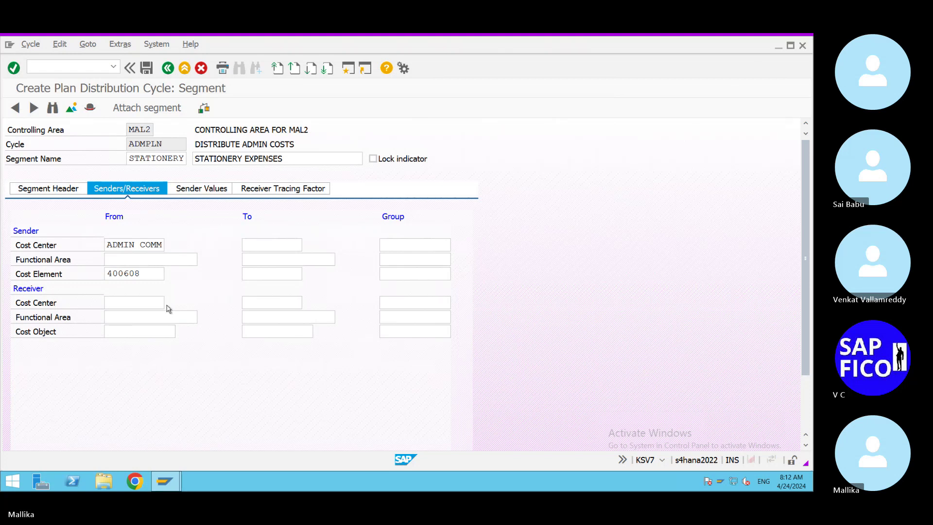
left_click(511, 354)
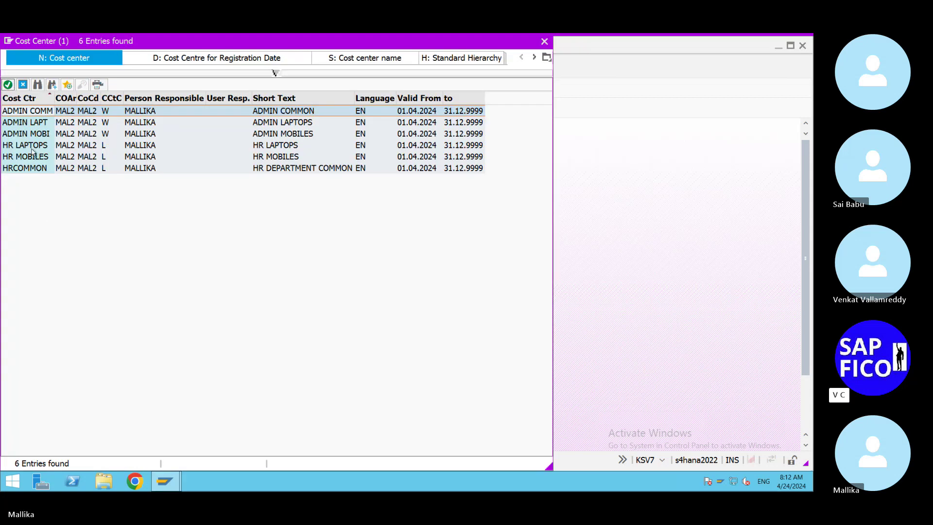
double_click(38, 125)
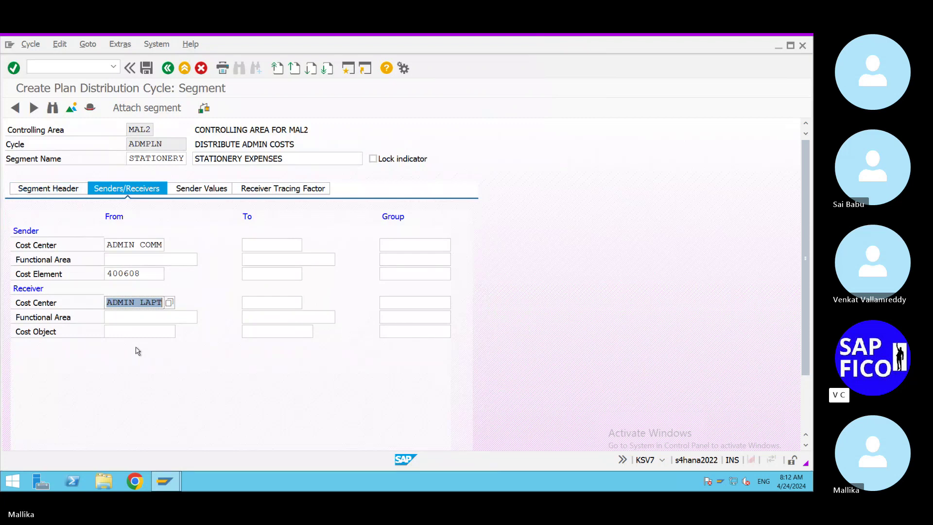
left_click(251, 302)
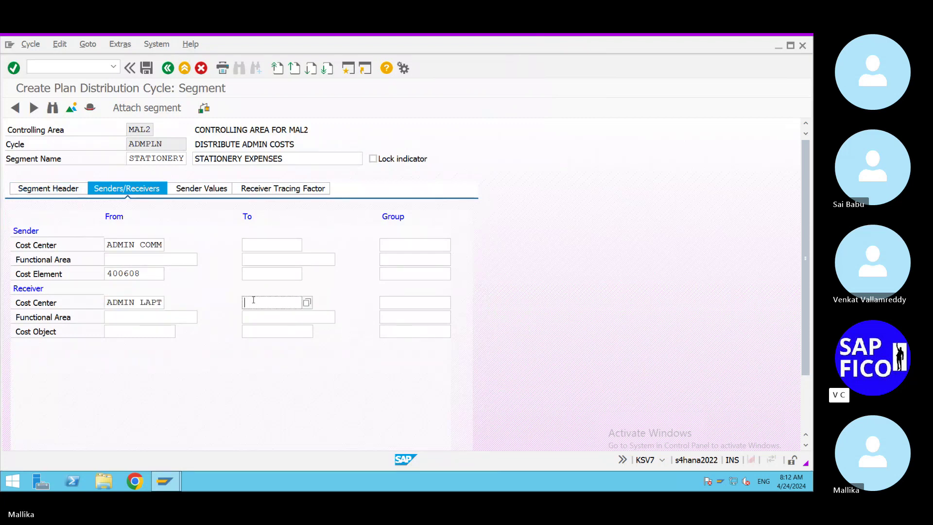
left_click(307, 302)
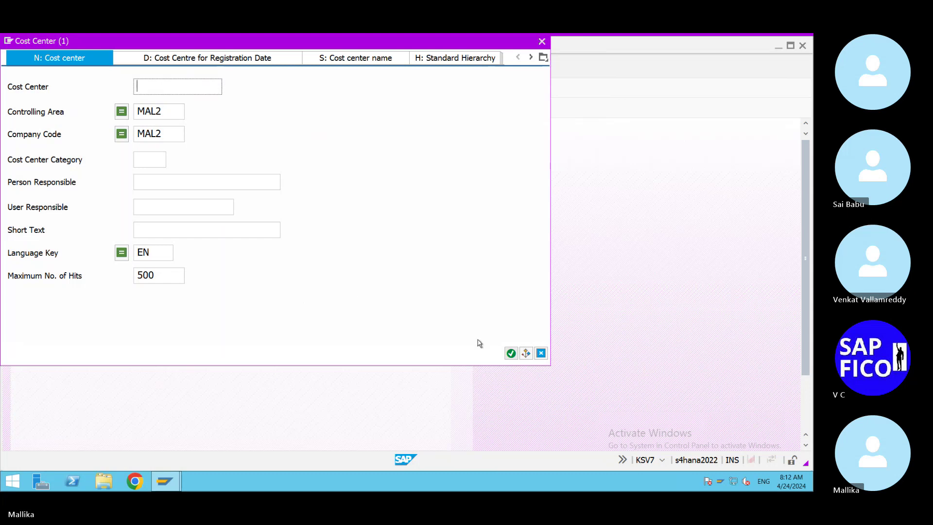
left_click(510, 354)
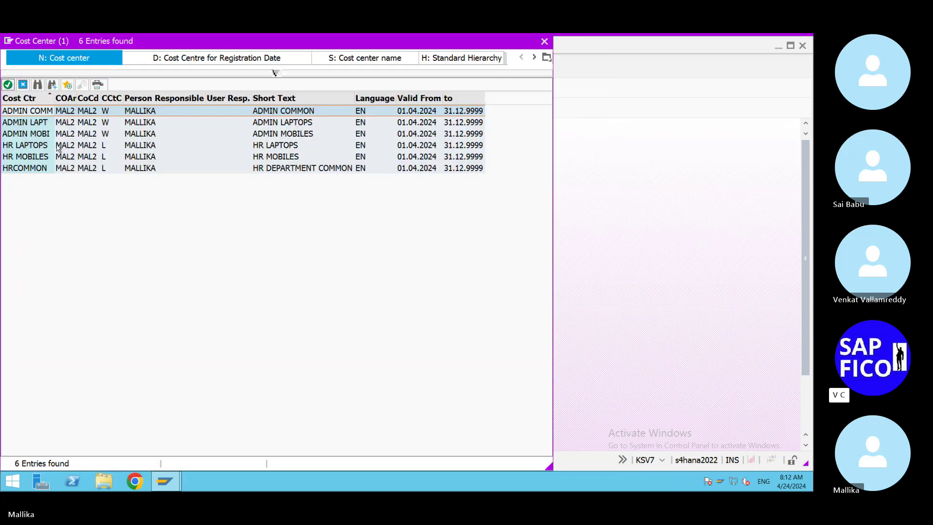
double_click(51, 134)
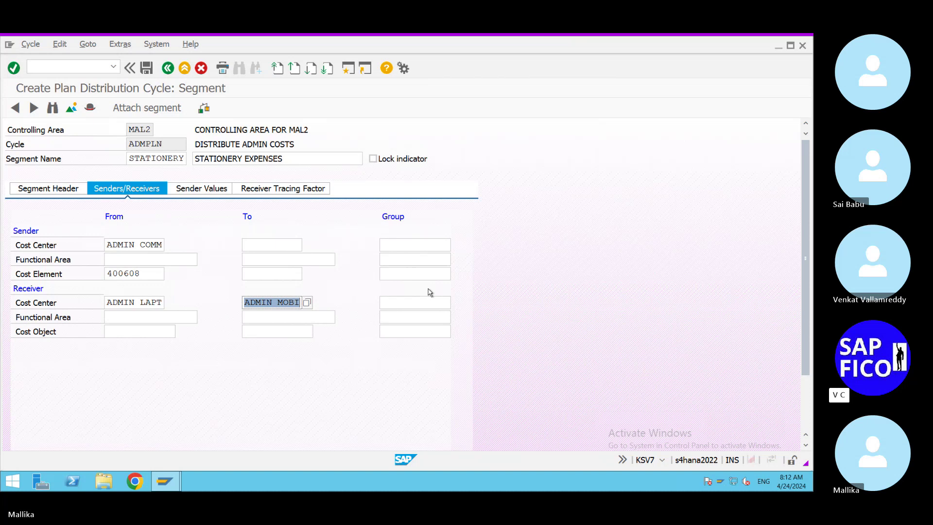
Extend the segment description to "STATIONERY EXPENSES MAL2" and open the receiver tracing factor at the ADMIN LAPT amount.
left_click(211, 190)
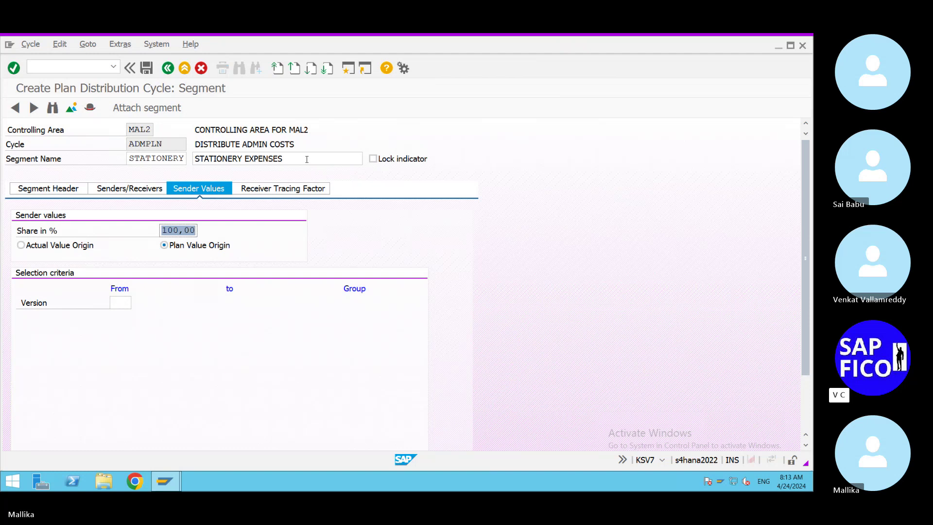
left_click(307, 158)
type("MAL2")
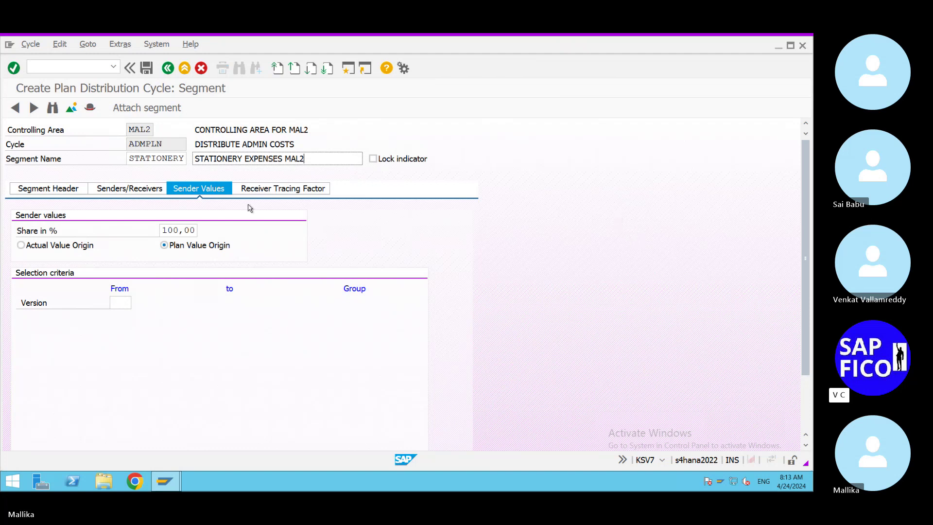
left_click(276, 192)
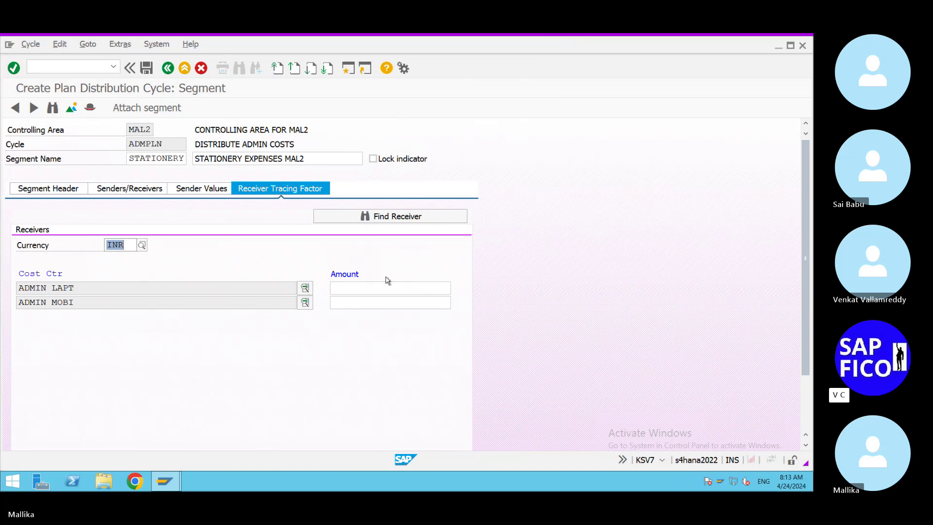
left_click(346, 289)
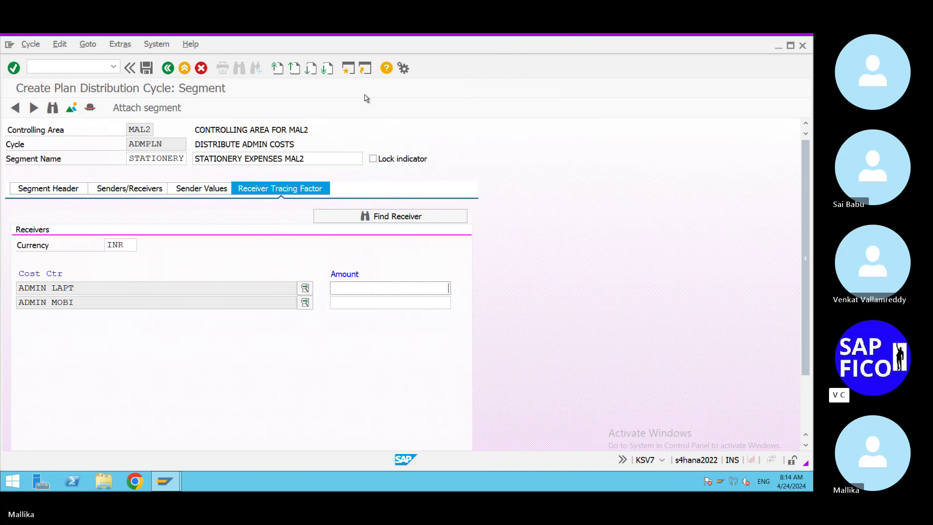
Open a second SAP session and expand Accounting, Controlling and Cost Center Accounting in its SAP menu tree.
left_click(349, 71)
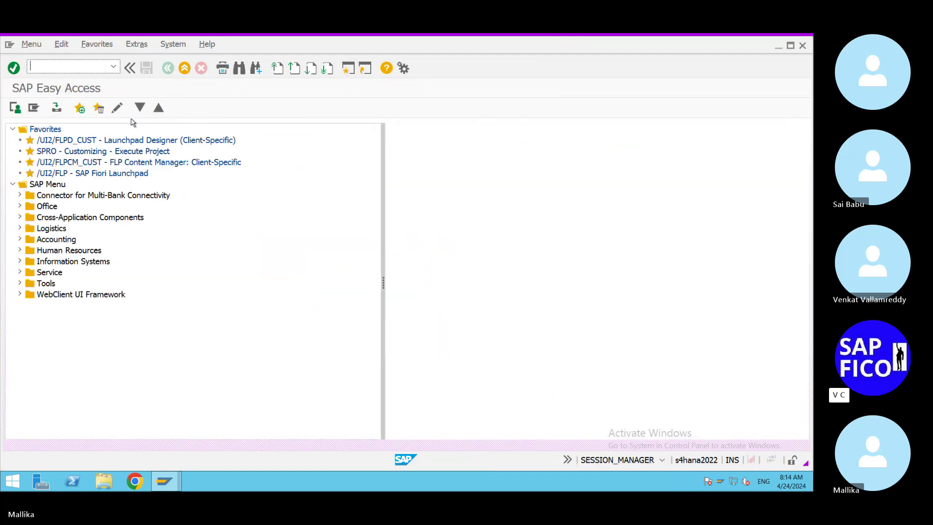
type("/N")
key("BackSpace")
key("BackSpace")
left_click(20, 240)
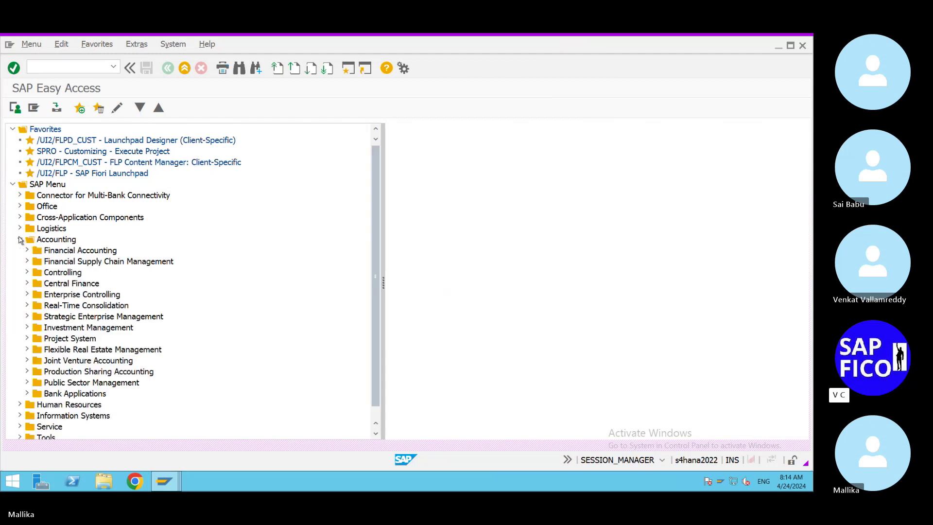
left_click(27, 273)
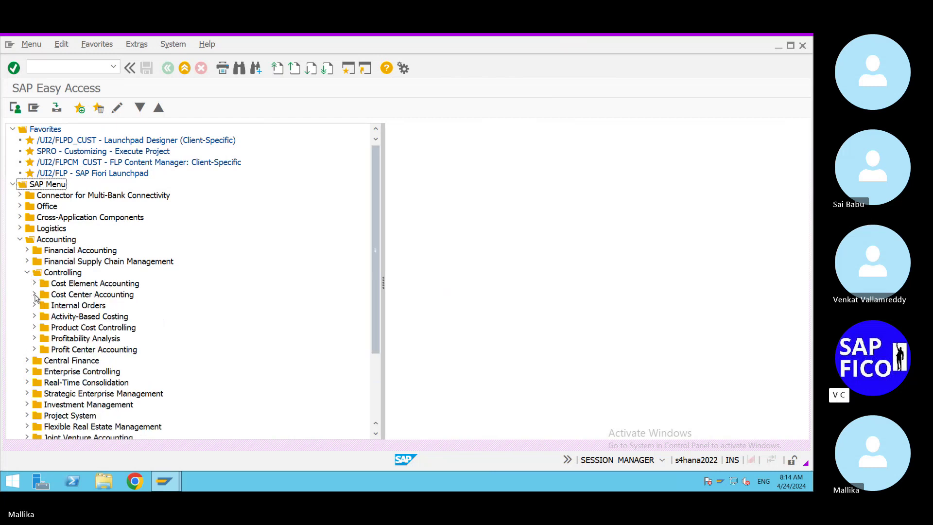
left_click(34, 294)
scroll(53, 311, "down", 2)
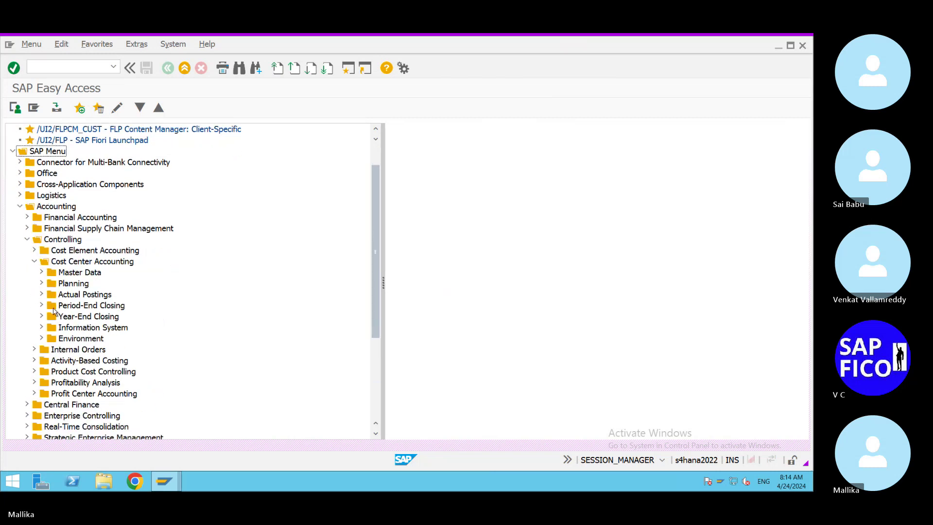
Look through the Master Data, Planning and Period-End Closing folders under Cost Center Accounting.
left_click(42, 249)
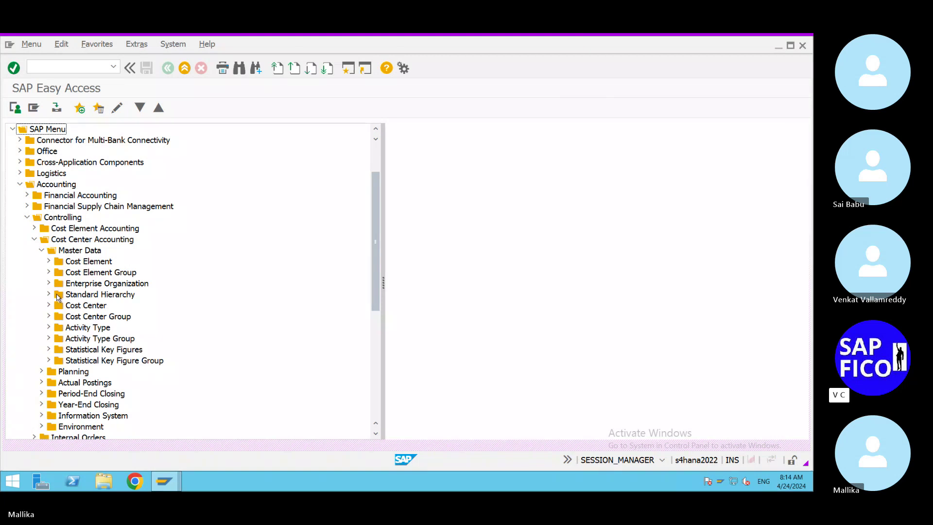
left_click(49, 316)
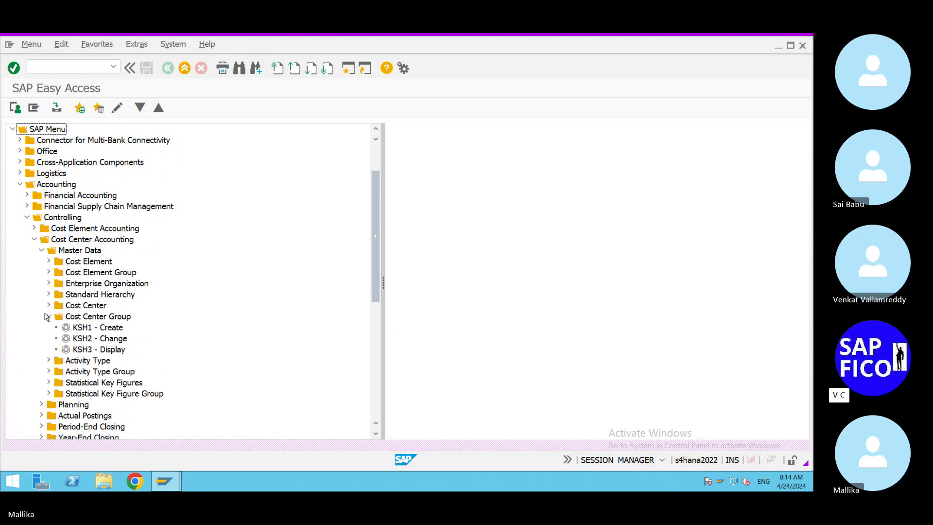
left_click(48, 317)
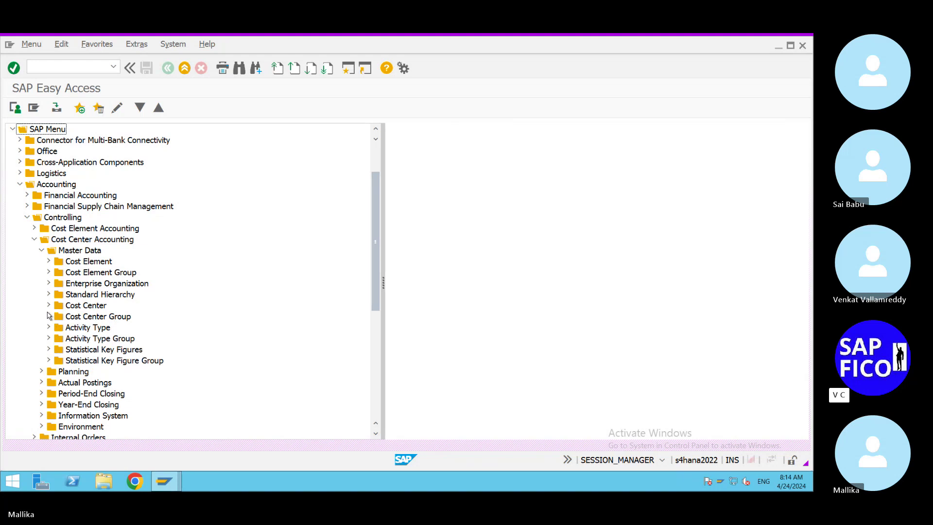
left_click(41, 250)
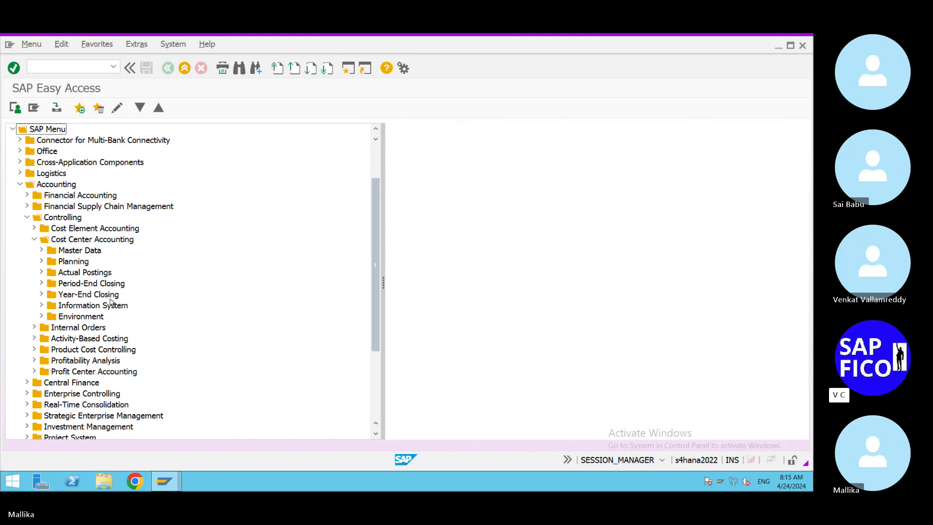
left_click(41, 261)
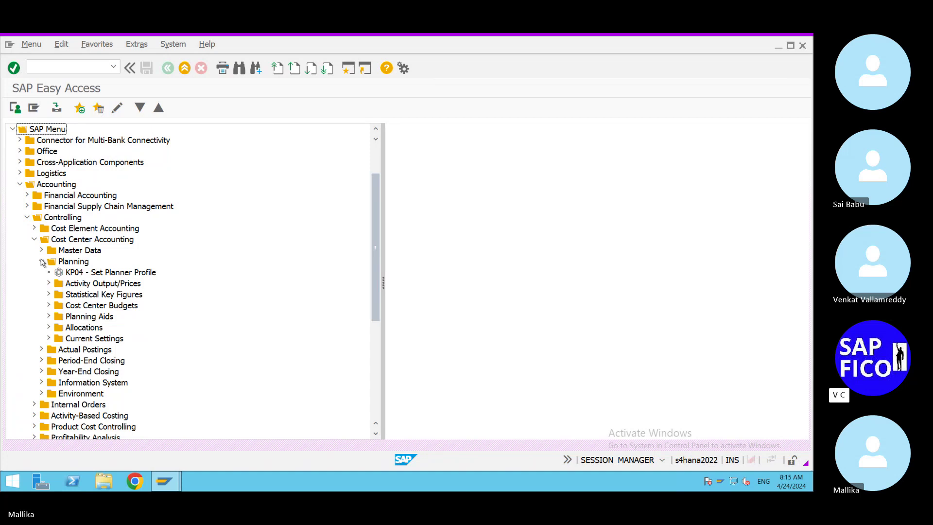
left_click(42, 262)
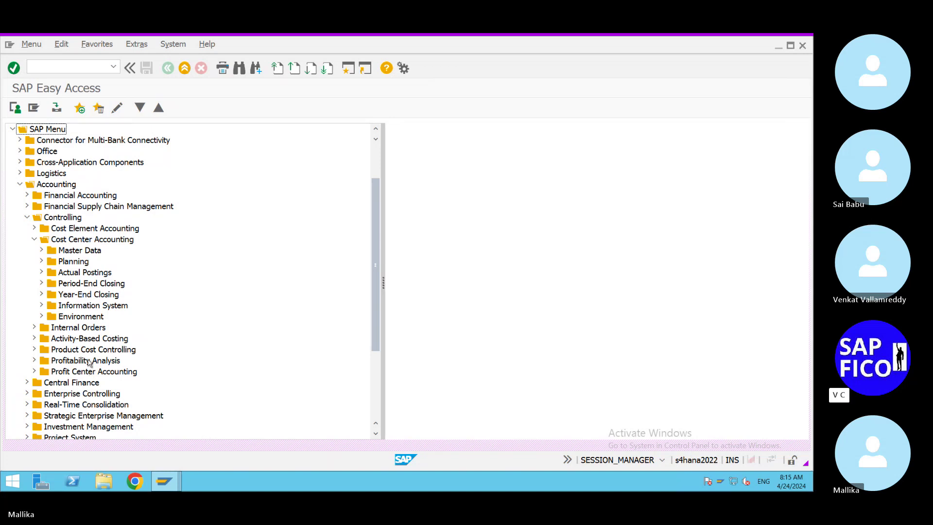
left_click(41, 284)
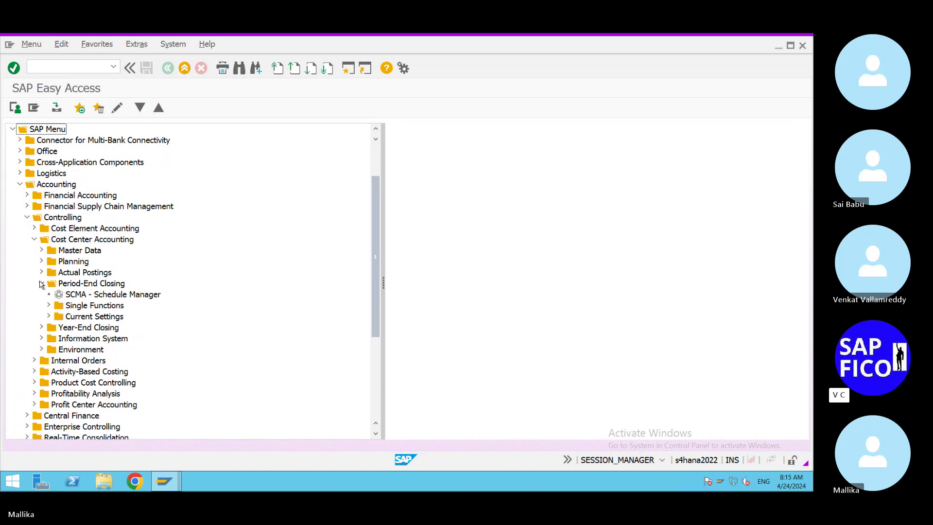
left_click(42, 283)
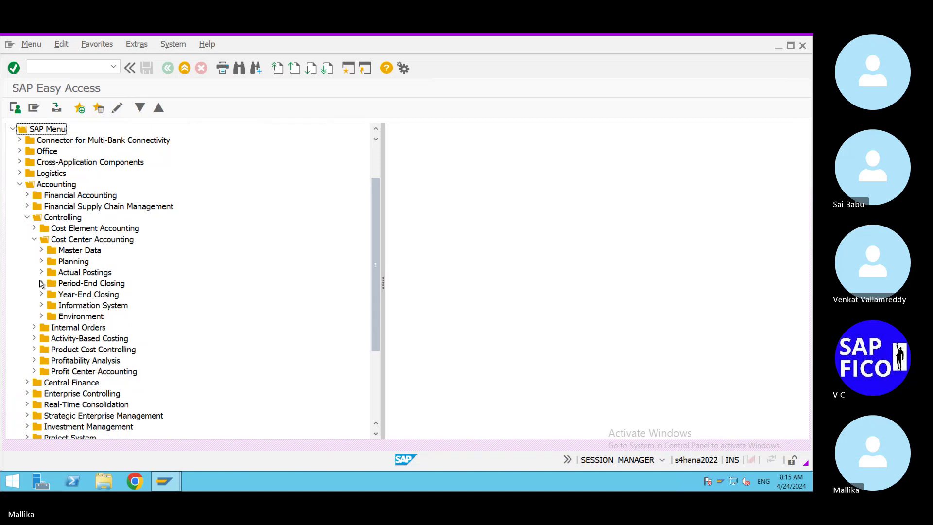
Open S_ALR_87013611 - Cost Centers: Actual/Plan/Variance from the plan/actual comparison reports in the Cost Center Accounting information system.
left_click(41, 250)
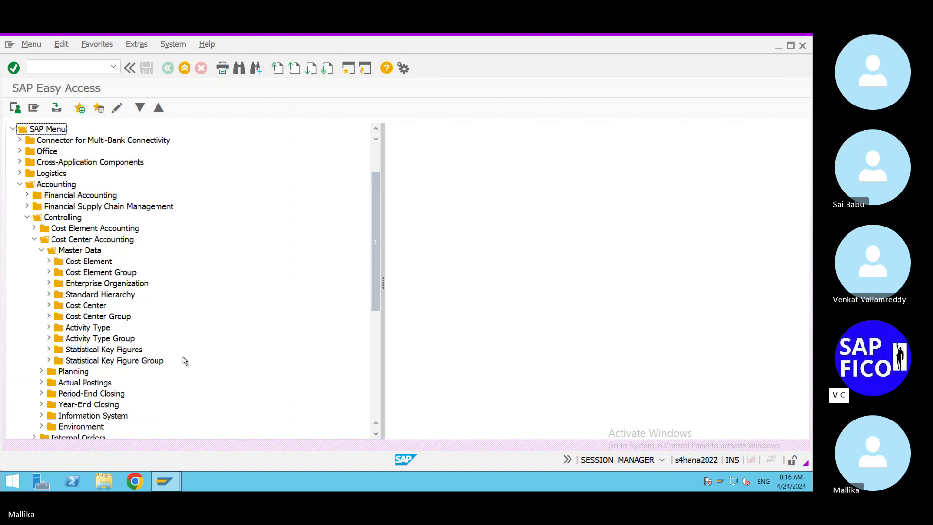
scroll(76, 360, "down", 1)
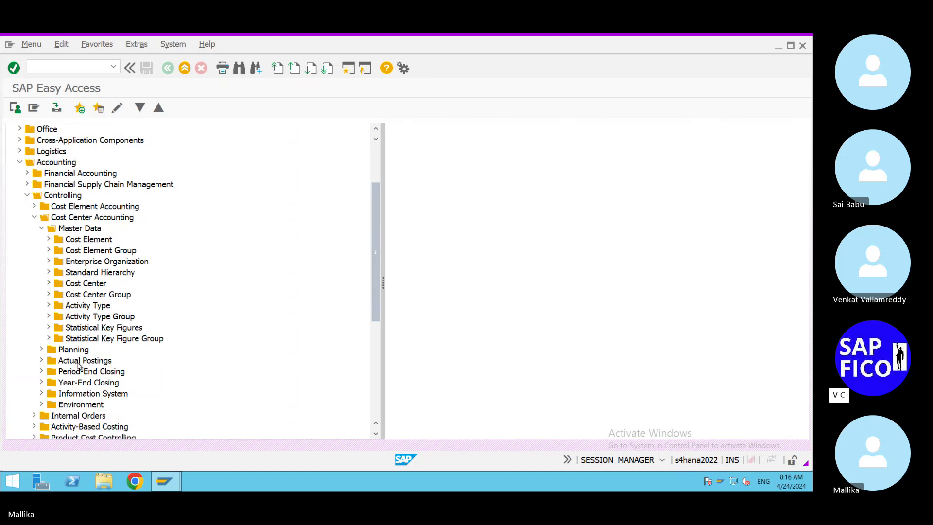
left_click(41, 394)
scroll(116, 395, "down", 3)
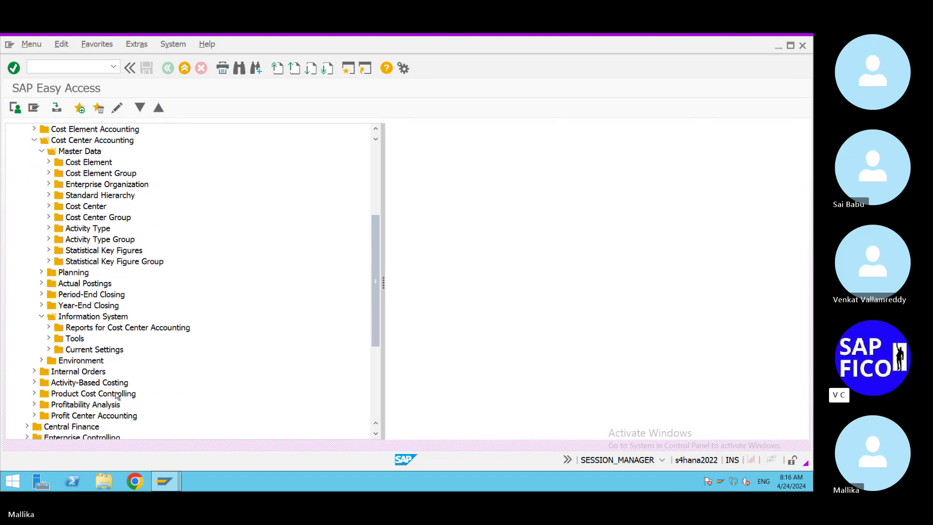
left_click(48, 327)
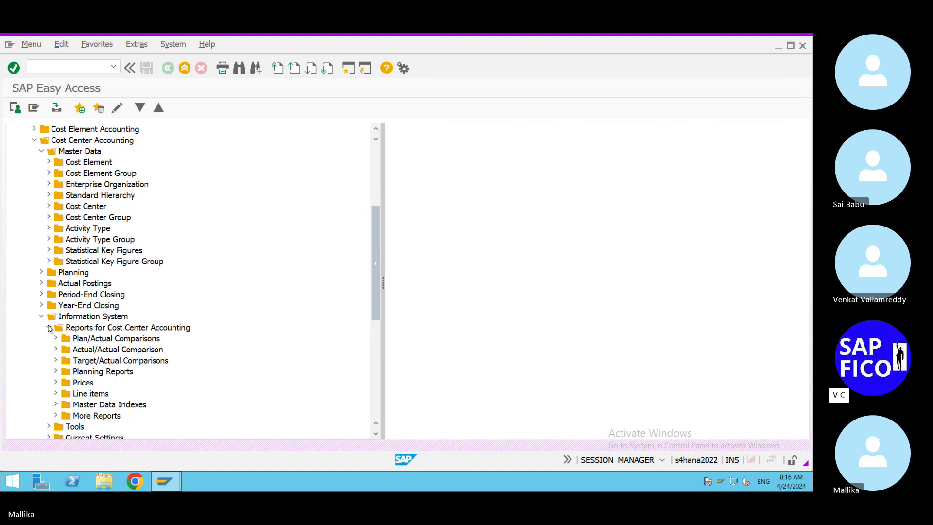
left_click(56, 338)
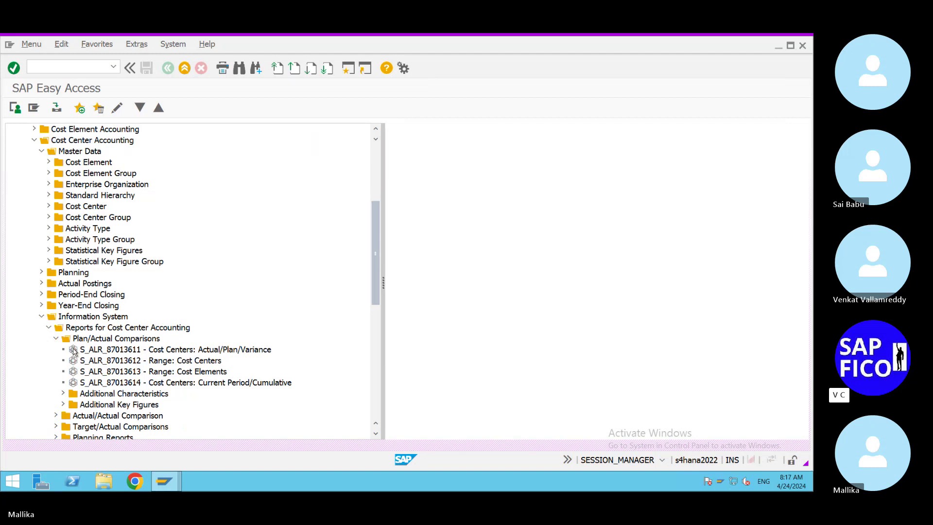
left_click(74, 351)
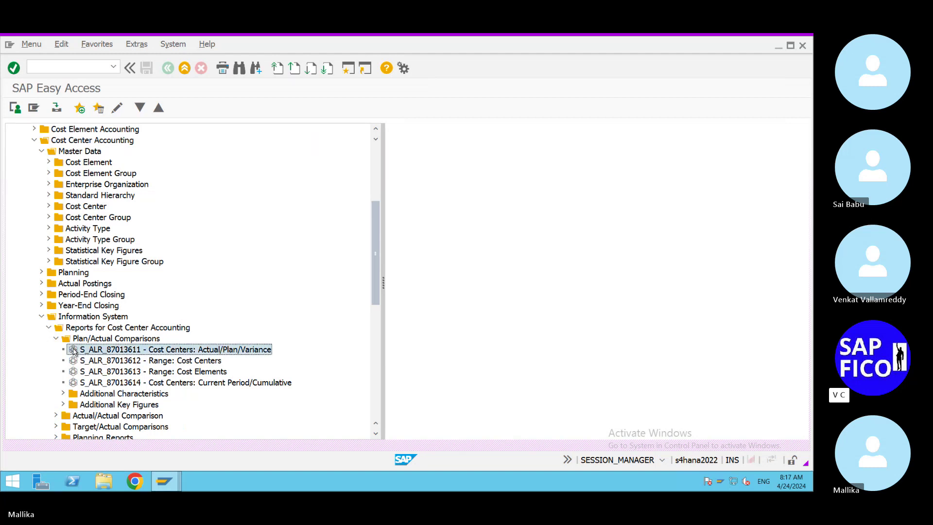
double_click(74, 351)
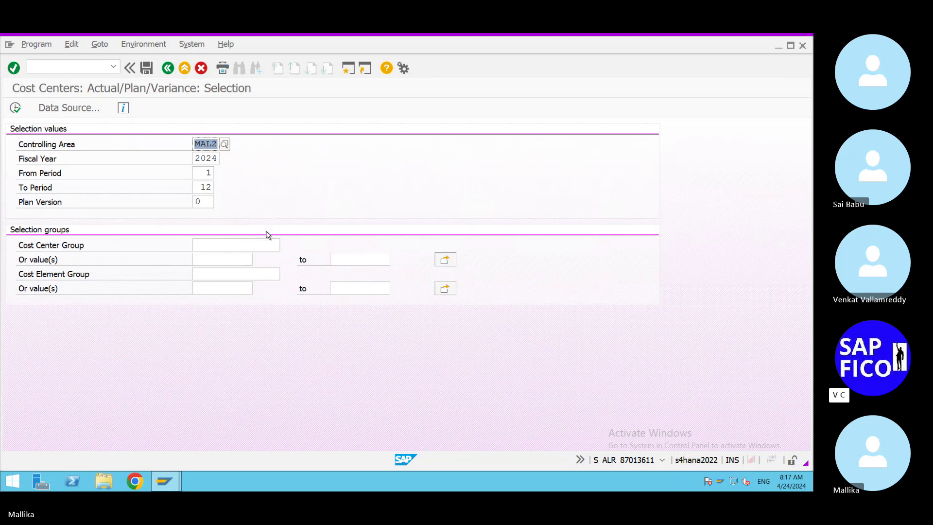
Run the Actual/Plan/Variance report for cost center ADMIN COMM, picking it from the MAL2 cost center lookup.
left_click(217, 261)
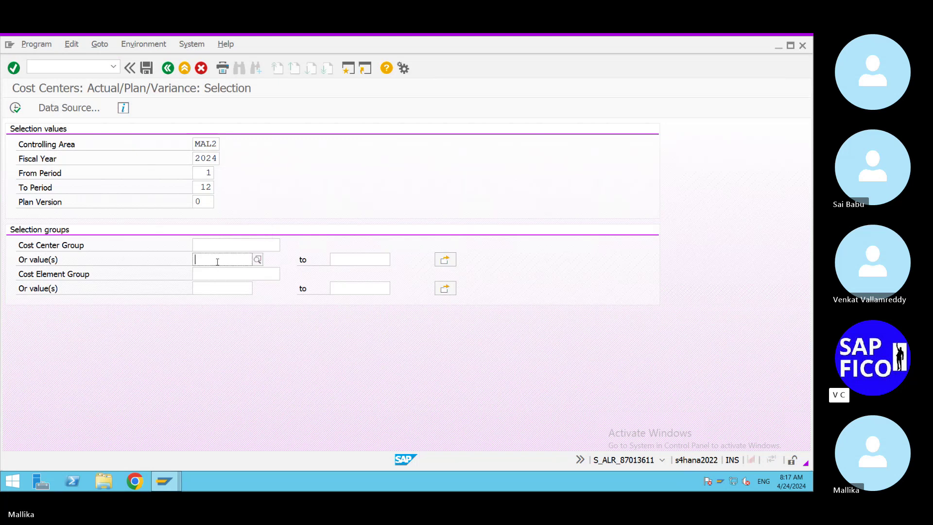
left_click(257, 259)
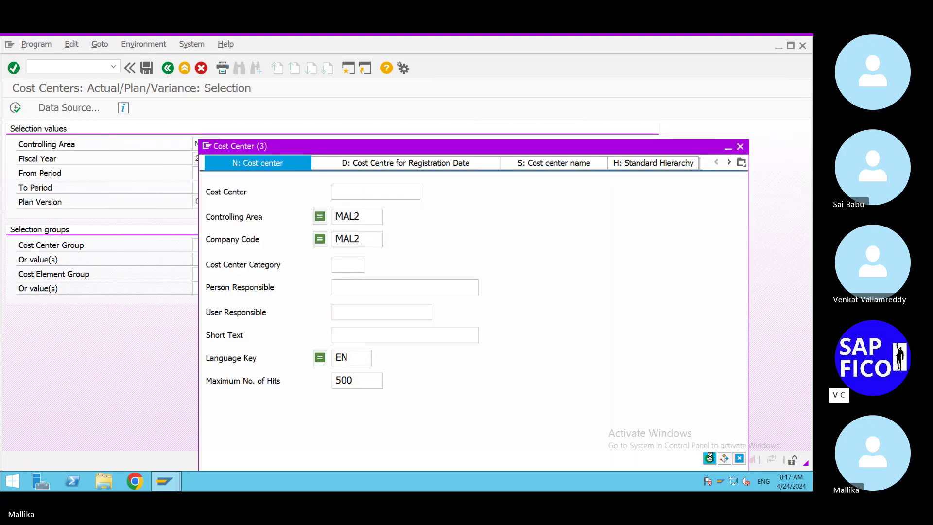
key("Return")
double_click(249, 111)
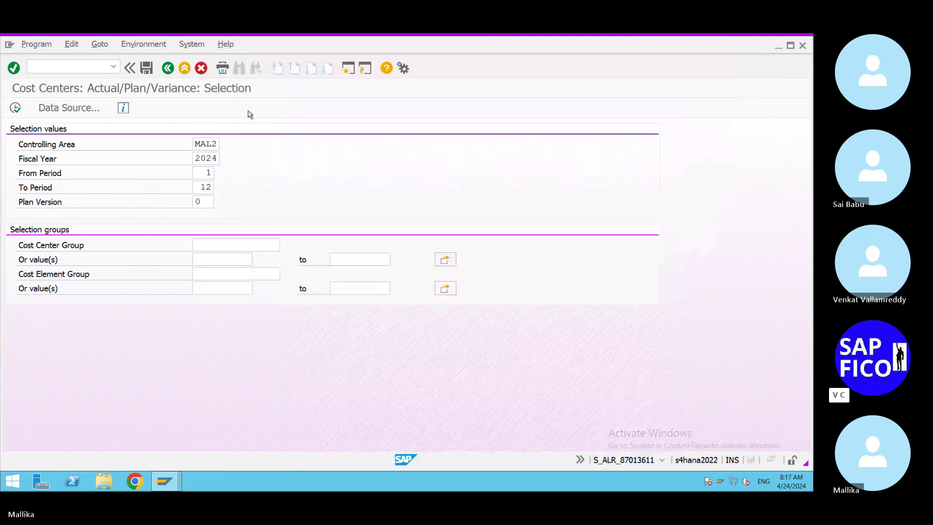
left_click(15, 108)
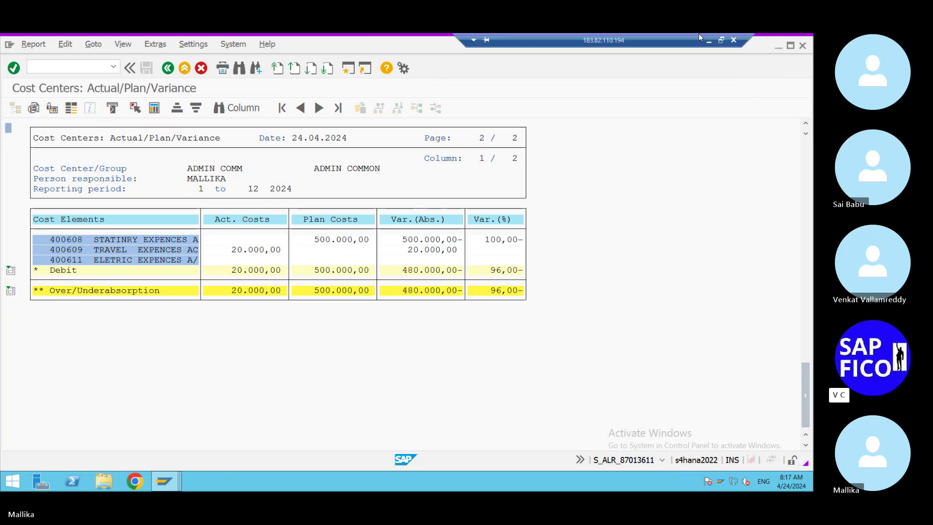
Compare ADMIN COMM's planned stationery costs in the Actual/Plan/Variance report with the receiver tracing factor page of cycle ADMPLN.
left_click(709, 46)
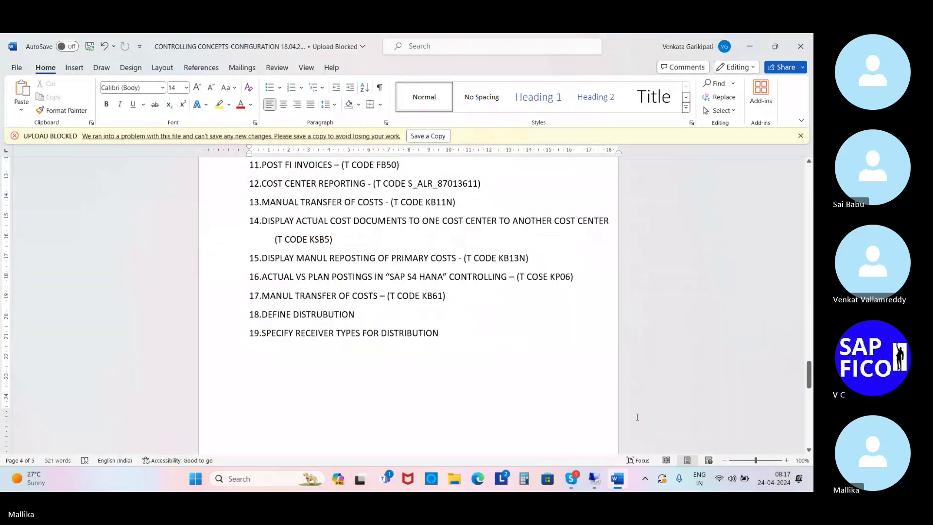
left_click(590, 477)
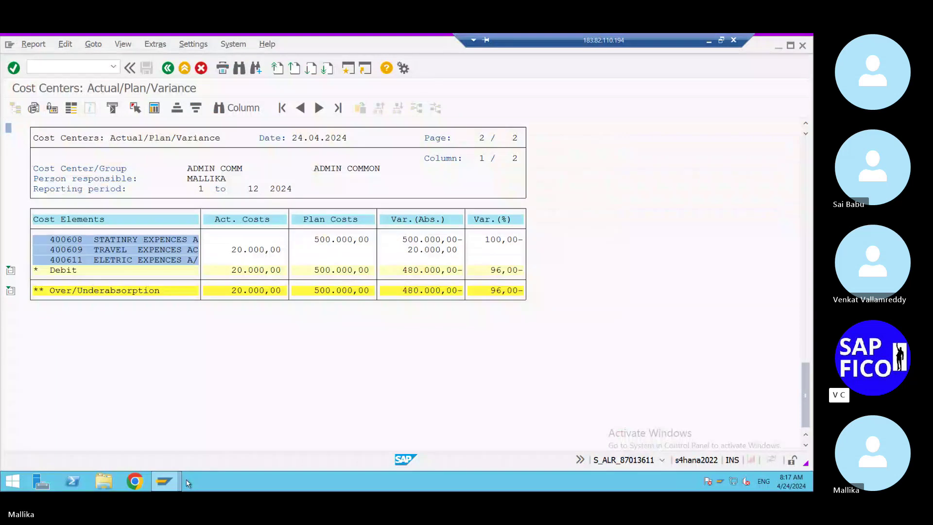
mouse_move(165, 480)
left_click(202, 450)
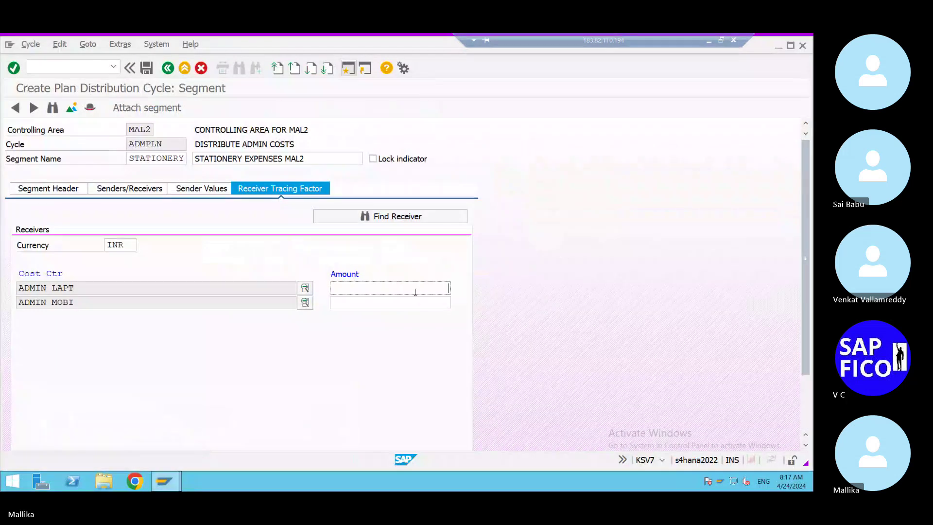
left_click(343, 290)
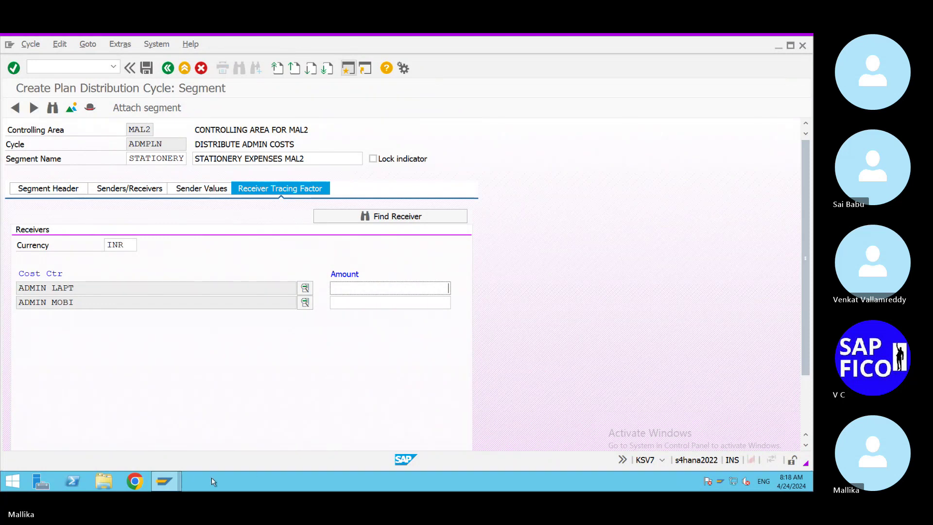
mouse_move(169, 488)
left_click(271, 440)
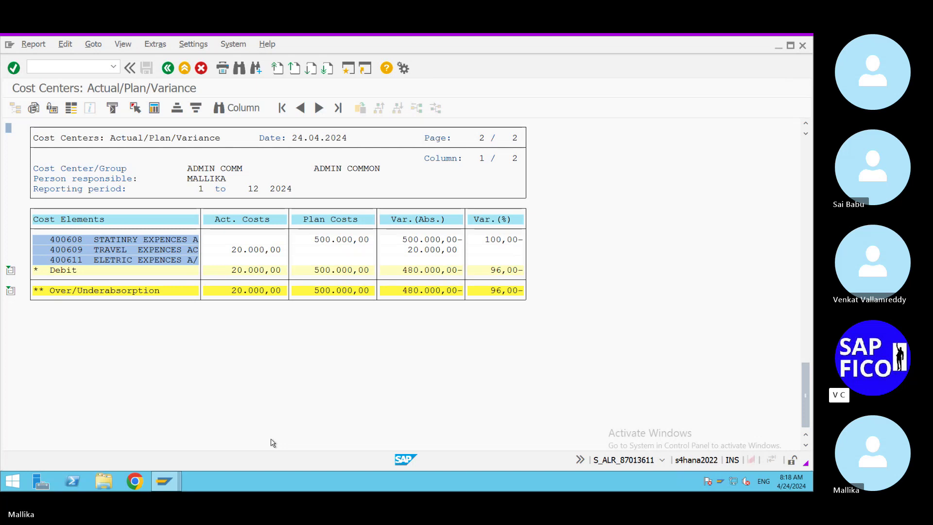
Set the fixed amounts of receivers ADMIN LAPT and ADMIN MOBI to 200000 each in the STATIONERY segment of cycle ADMPLN.
left_click(173, 481)
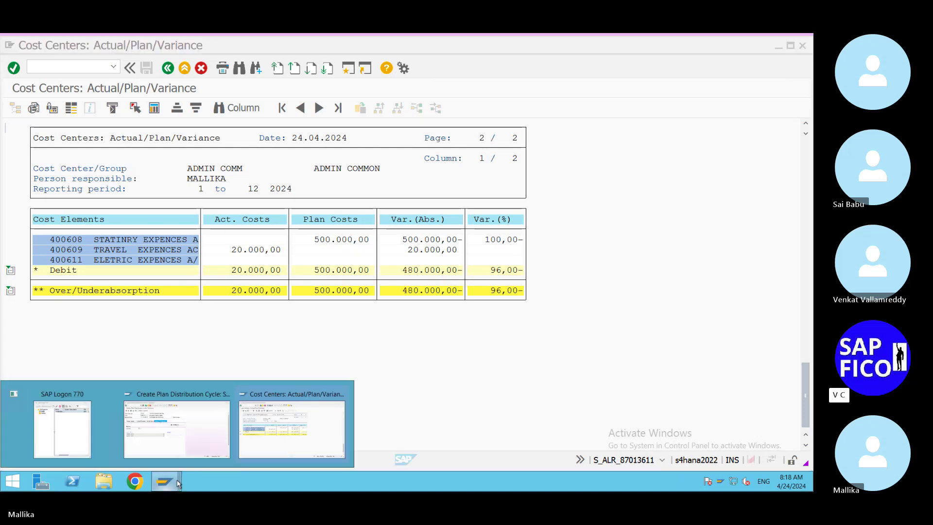
left_click(195, 448)
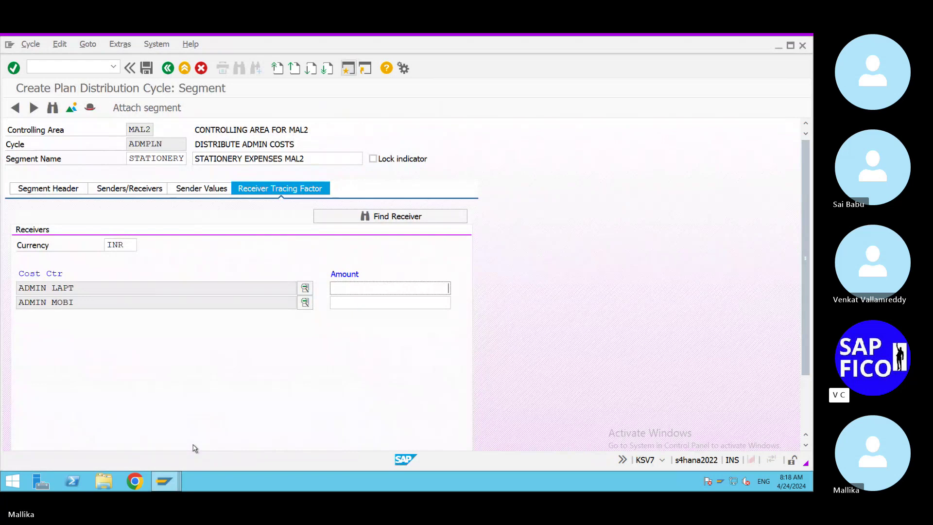
type("200000")
left_click(411, 302)
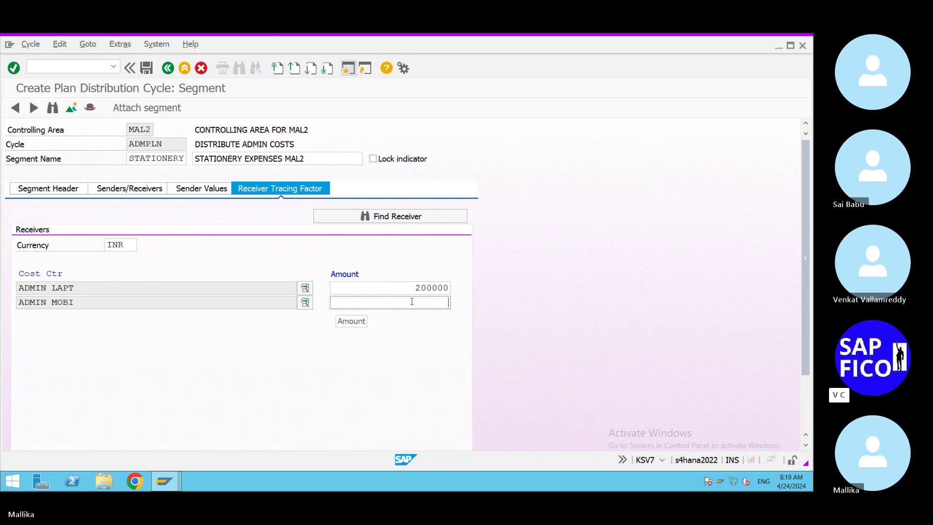
type("20")
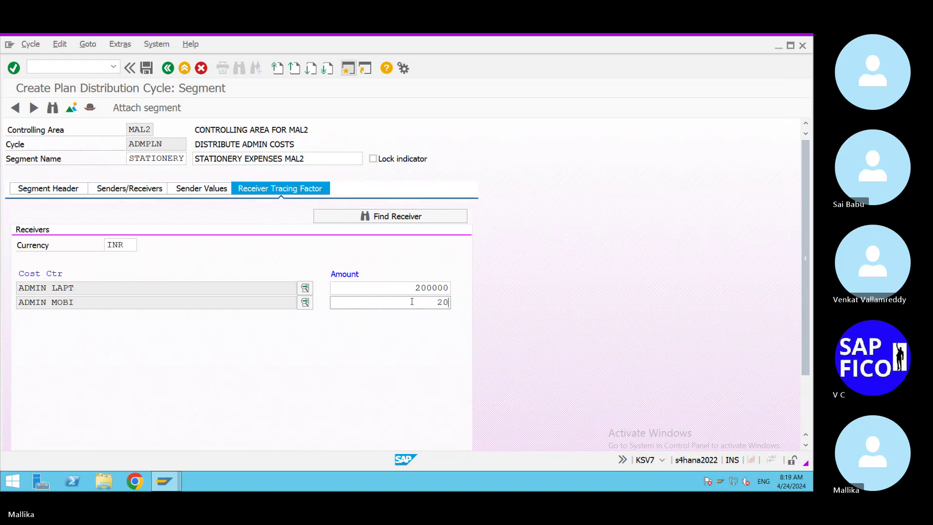
type("0000")
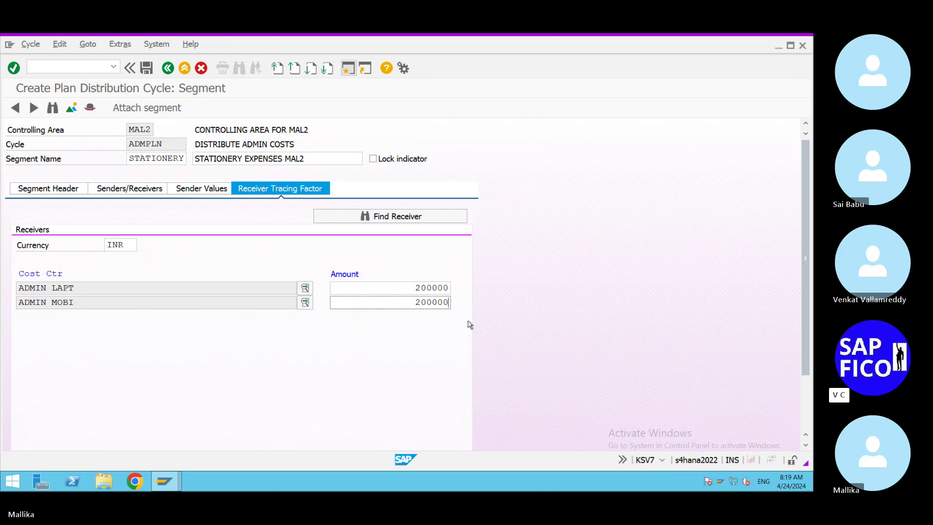
left_click(414, 302)
Save cycle ADMPLN under a new customizing request described as DISTRIBUTION FOR MAL2.
left_click(147, 69)
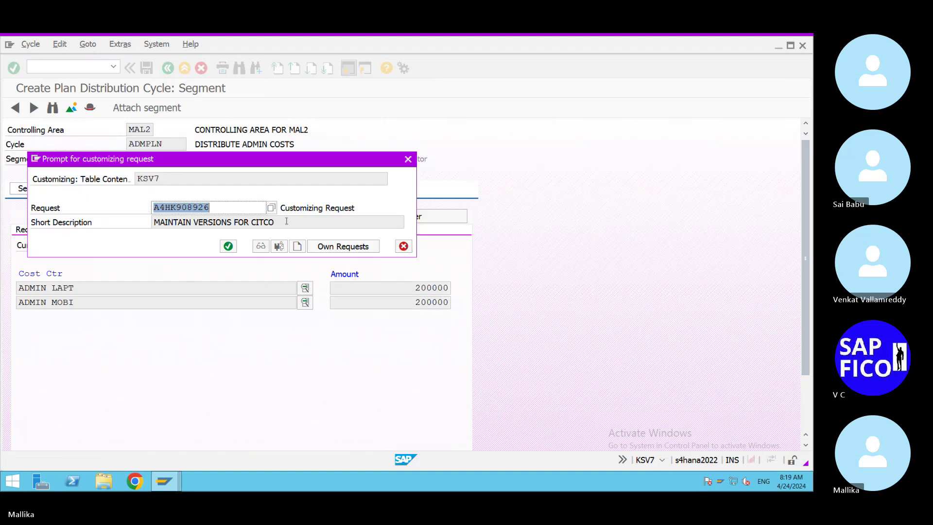
left_click(297, 247)
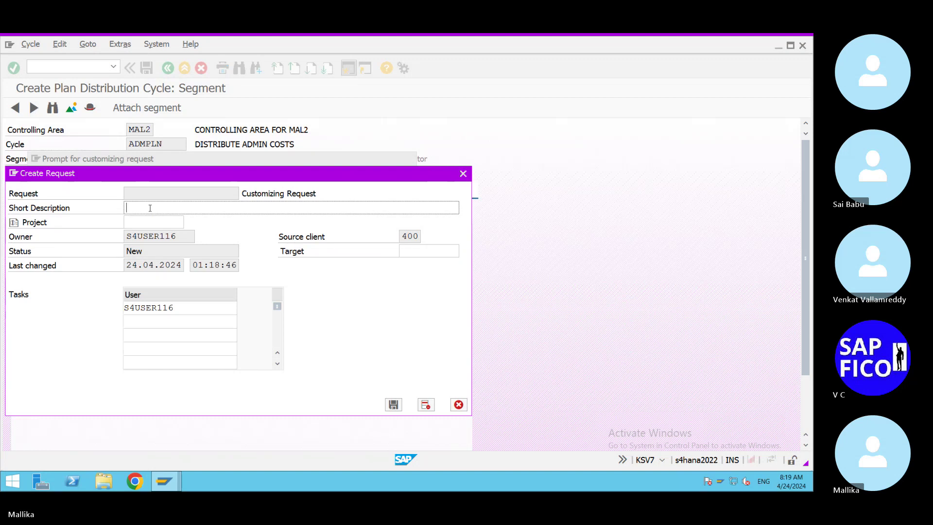
type("DISTRI")
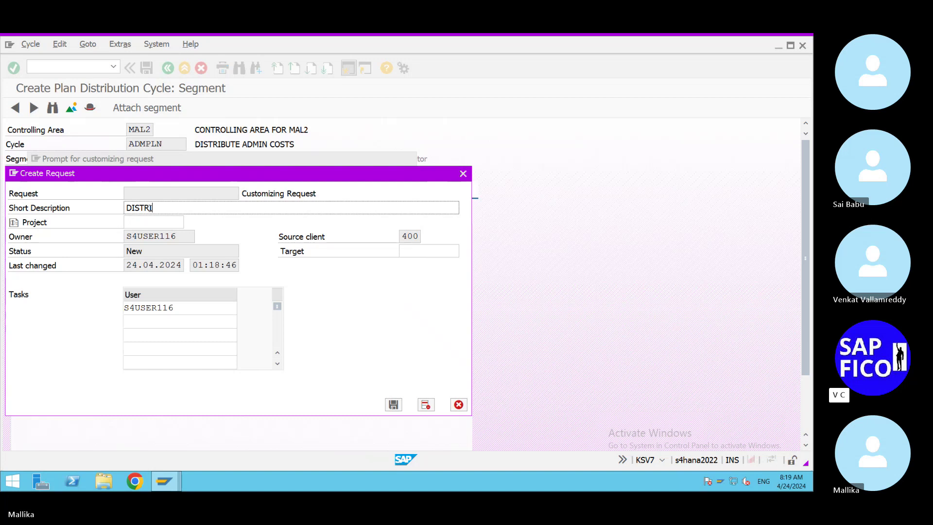
type("BUTION FOR MAL2")
left_click(394, 404)
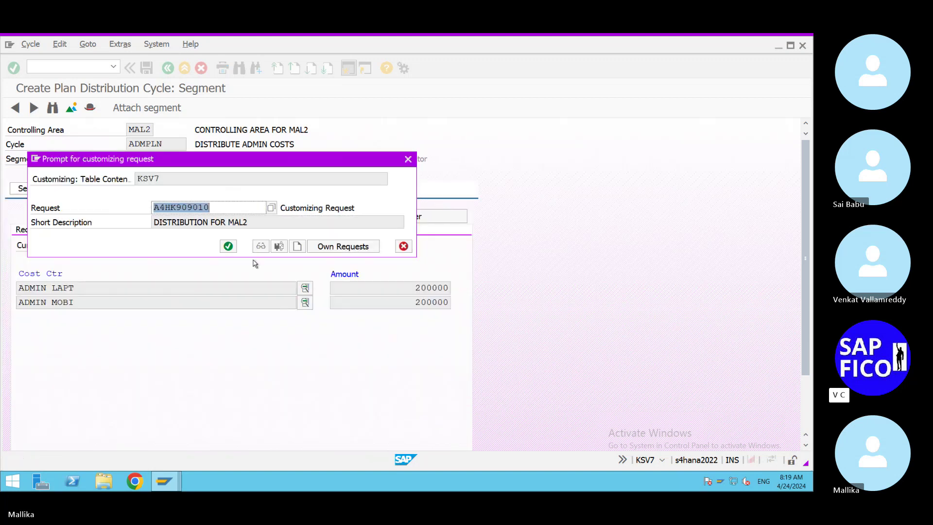
left_click(230, 246)
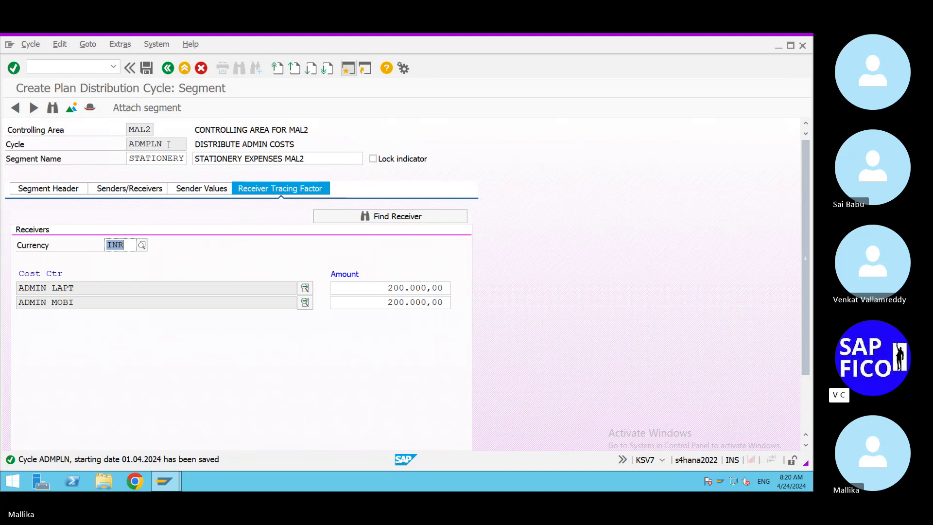
Switch to the Word notes and append the cycle name as "-( ADMPLN)" to item 18, DEFINE DISTRUBUTION.
left_click_drag(169, 145, 76, 154)
left_click(77, 154)
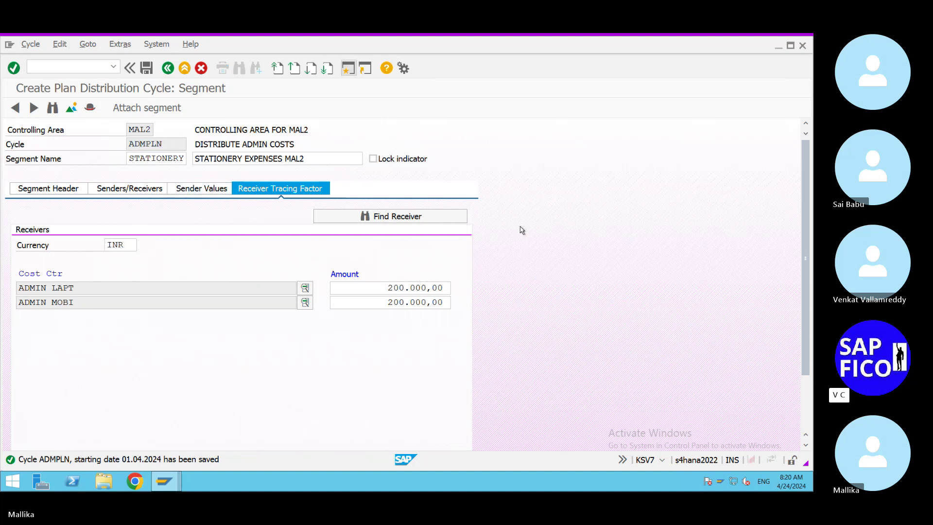
left_click(711, 38)
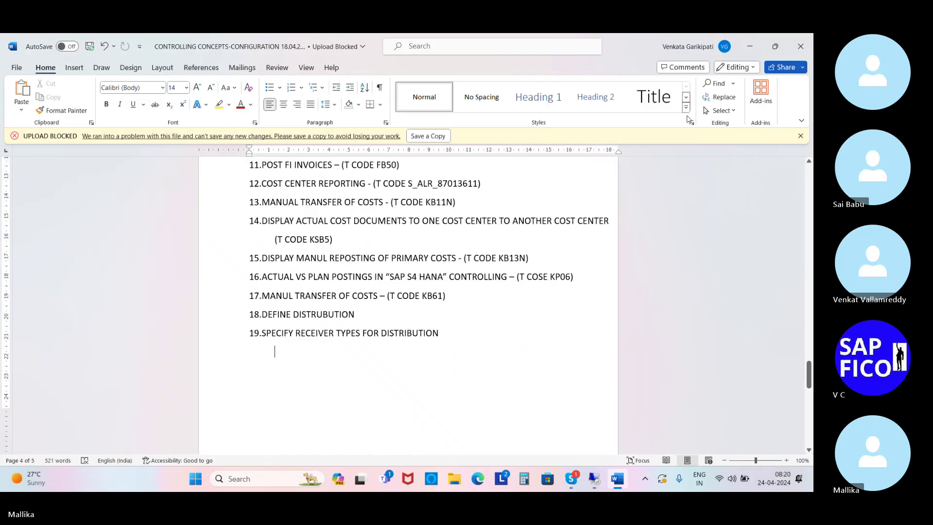
left_click(380, 314)
type("-(")
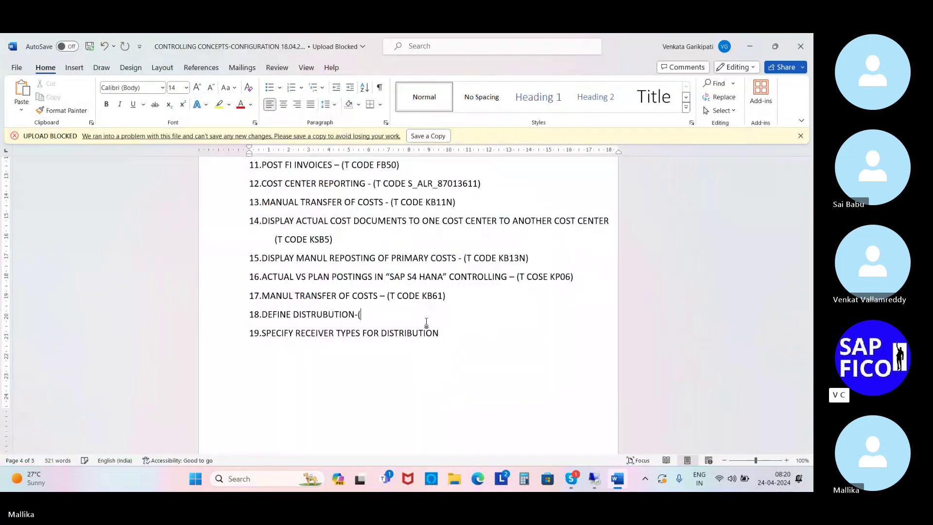
type(" ADMPLN)")
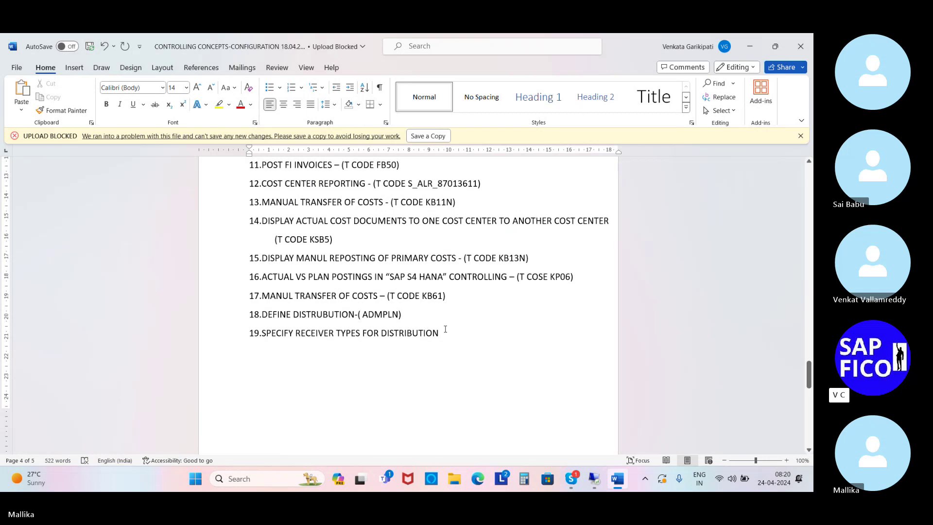
Add the line "20.ALLOCATE THE DISTRUBUTION - (T CODE KSVB)" below item 19 in the Word notes.
left_click(441, 328)
key("Return")
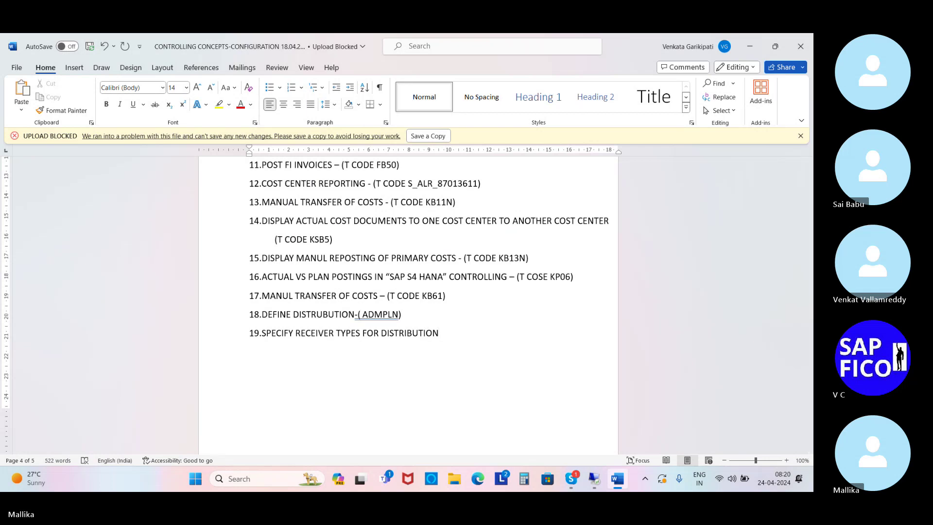
type("20.")
type("ALLOCATION &")
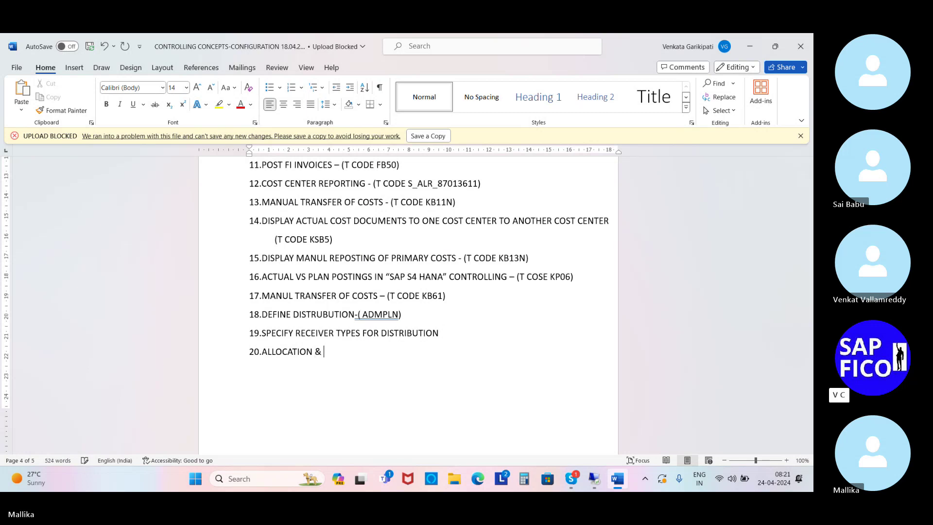
type(" DISTRU")
key("BackSpace")
key("BackSpace")
key("BackSpace")
key("BackSpace")
key("BackSpace")
key("BackSpace")
key("BackSpace")
key("BackSpace")
key("BackSpace")
key("BackSpace")
key("BackSpace")
key("BackSpace")
type("E THE DIS")
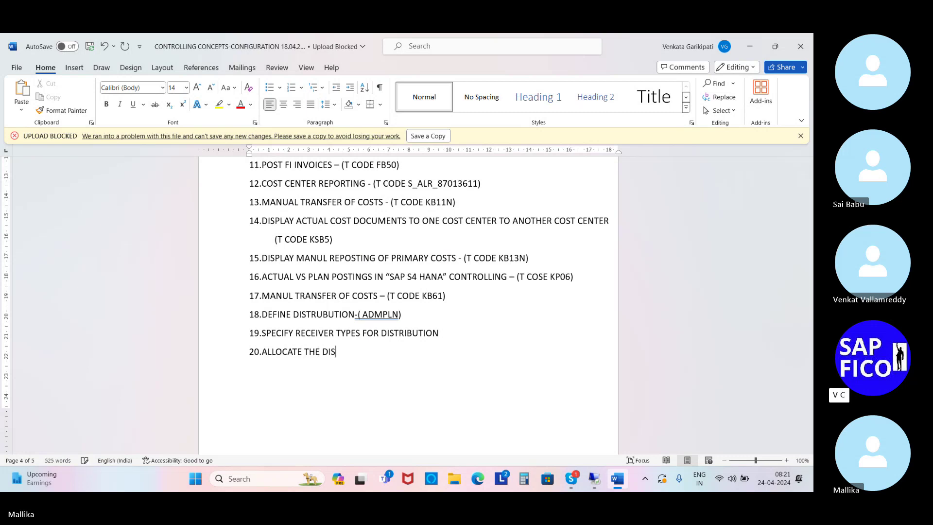
type("TRUBUTION T CODE KS")
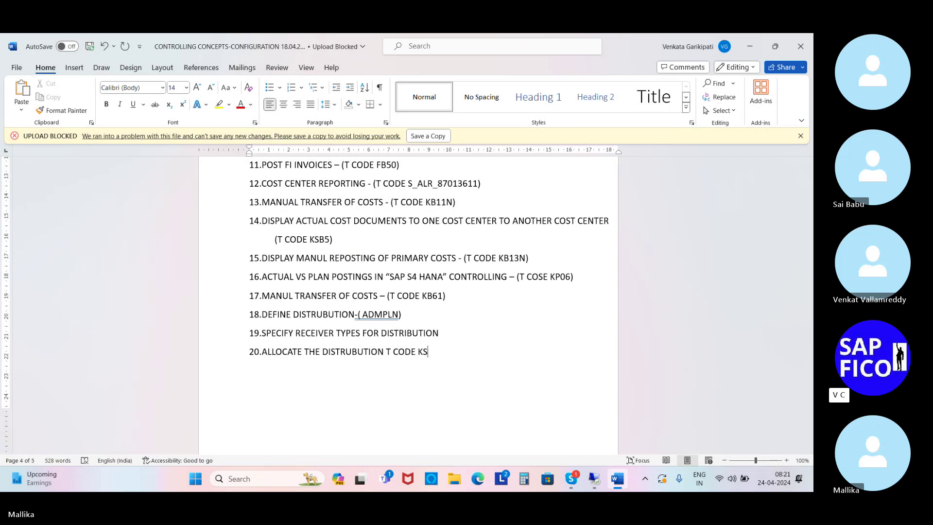
type("VB)")
left_click(387, 350)
type("(")
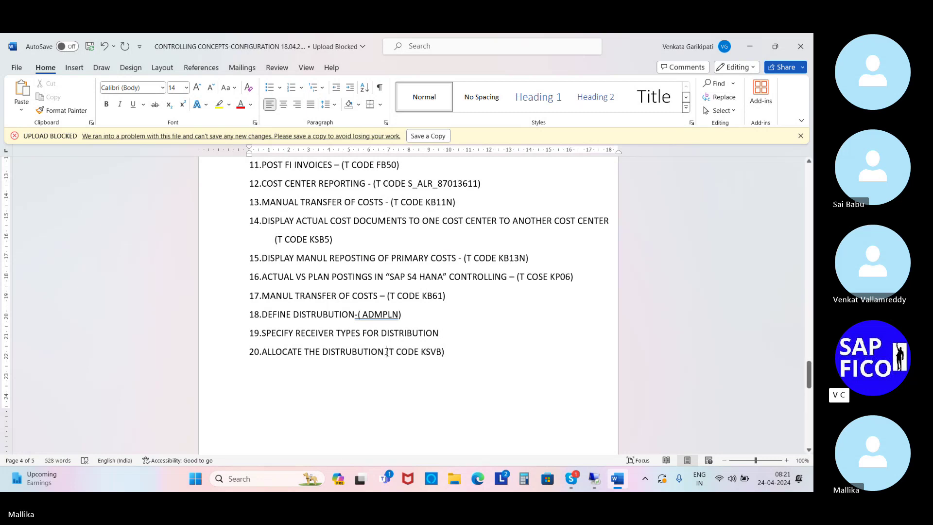
type("-")
left_click(465, 356)
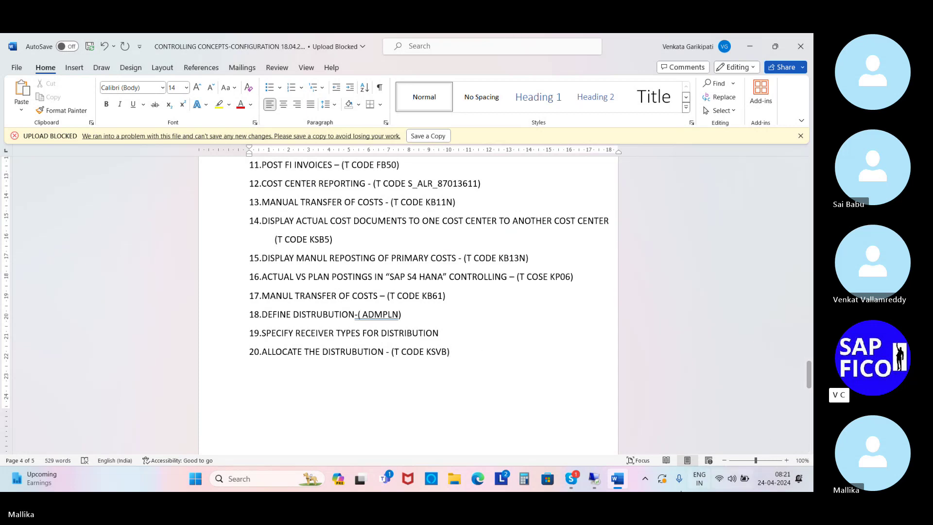
left_click(490, 384)
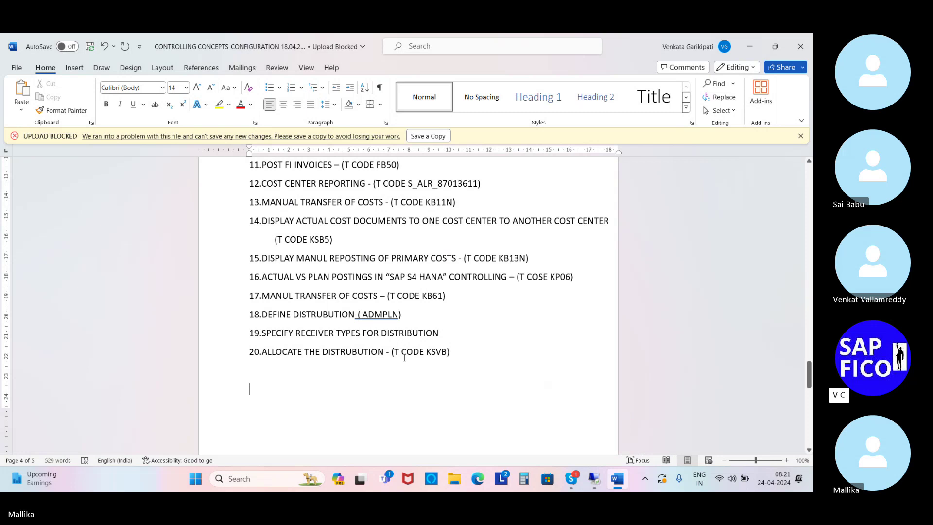
Remove the space before ADMPLN in item 18 so the note reads "(ADMPLN)".
left_click(360, 321)
key("Delete")
left_click(399, 313)
Switch back to the remote SAP system and open another session from the Actual/Plan/Variance report.
mouse_move(593, 478)
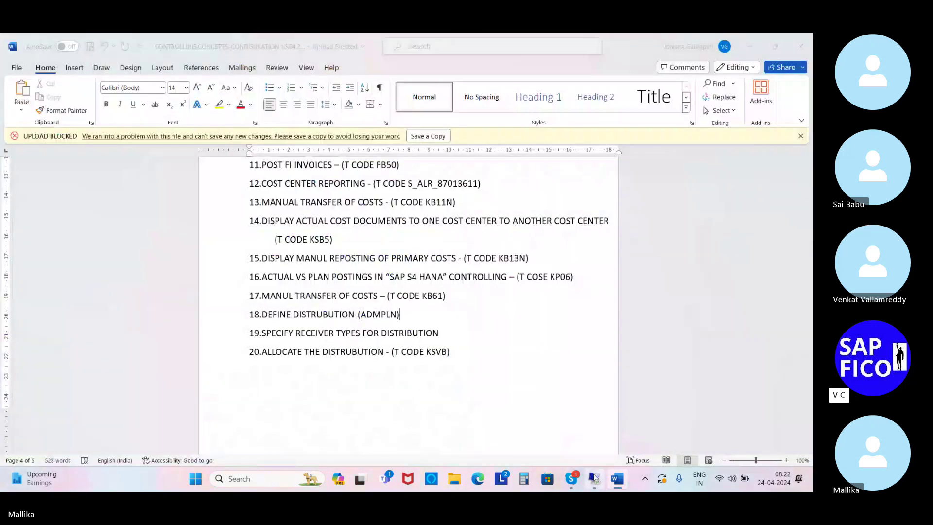
left_click(593, 478)
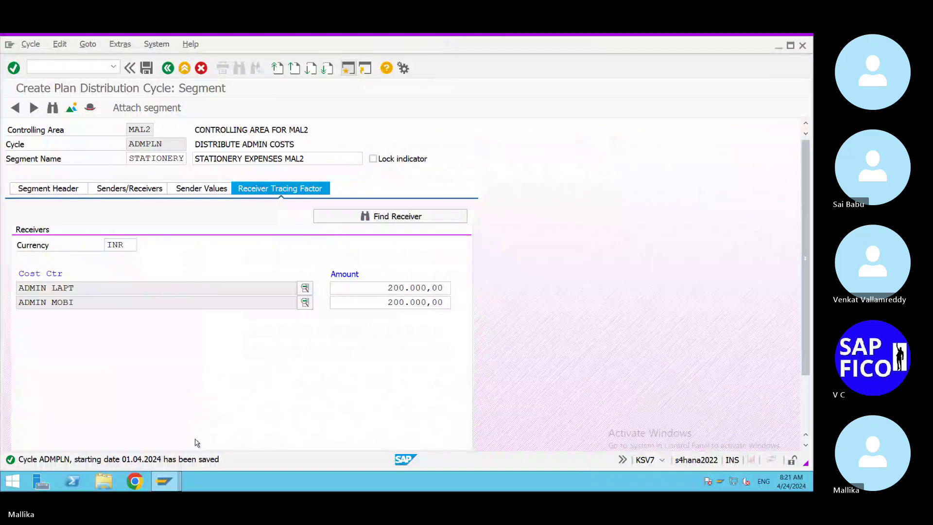
left_click(165, 480)
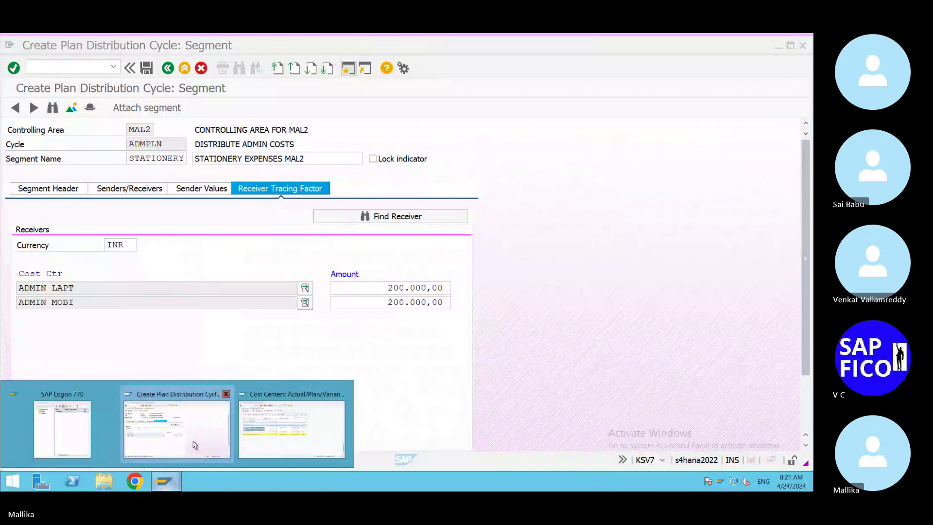
left_click(302, 434)
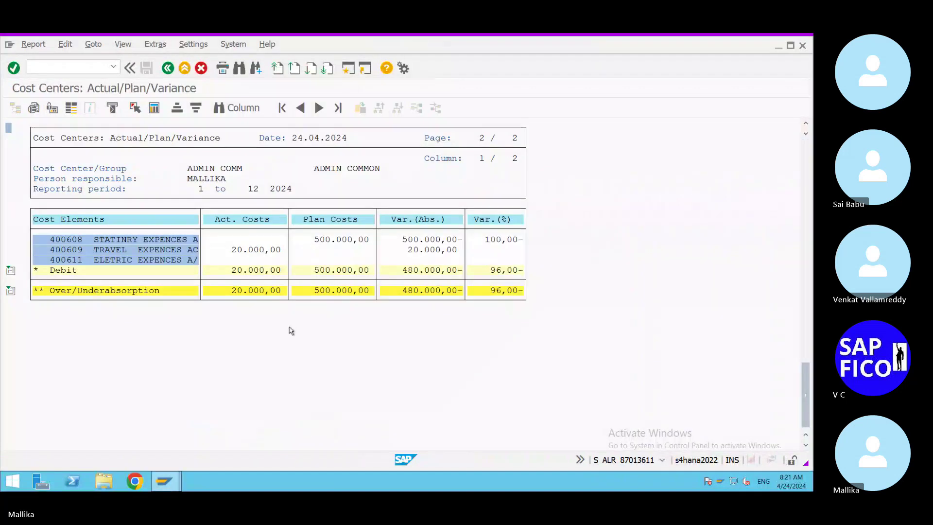
left_click(348, 70)
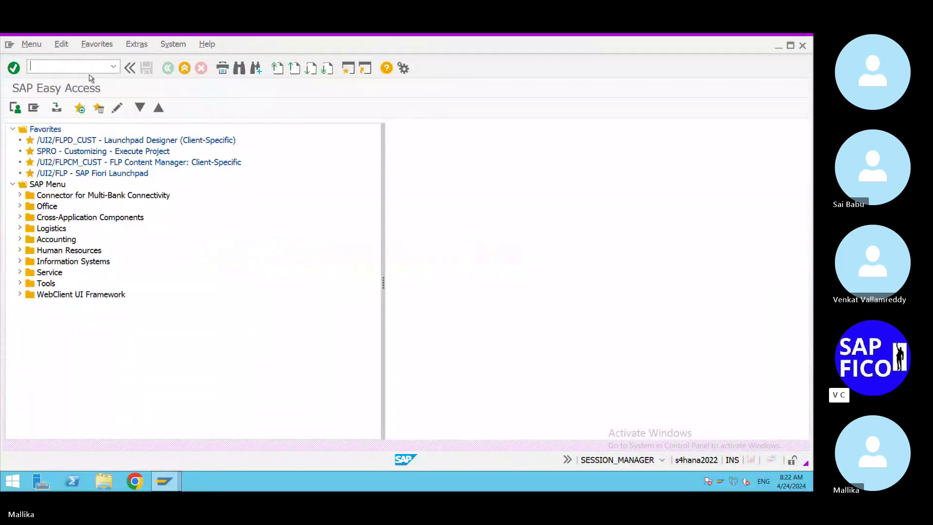
Open plan distribution transaction KSVB from the Allocations folder under Cost Center Accounting planning.
left_click(20, 239)
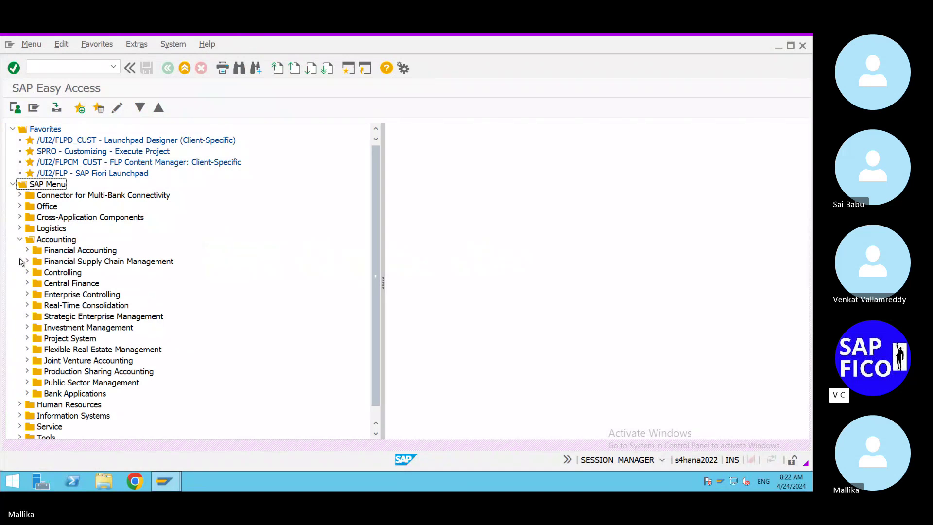
left_click(28, 272)
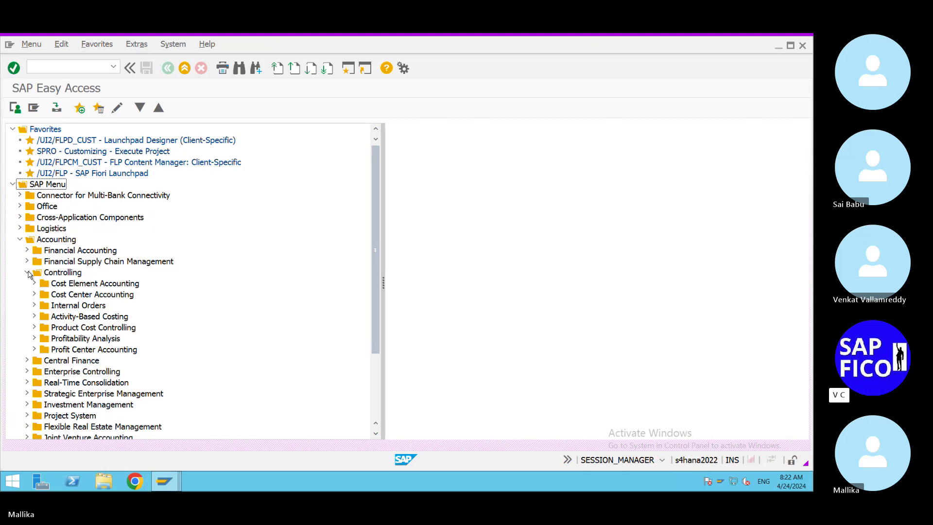
left_click(34, 294)
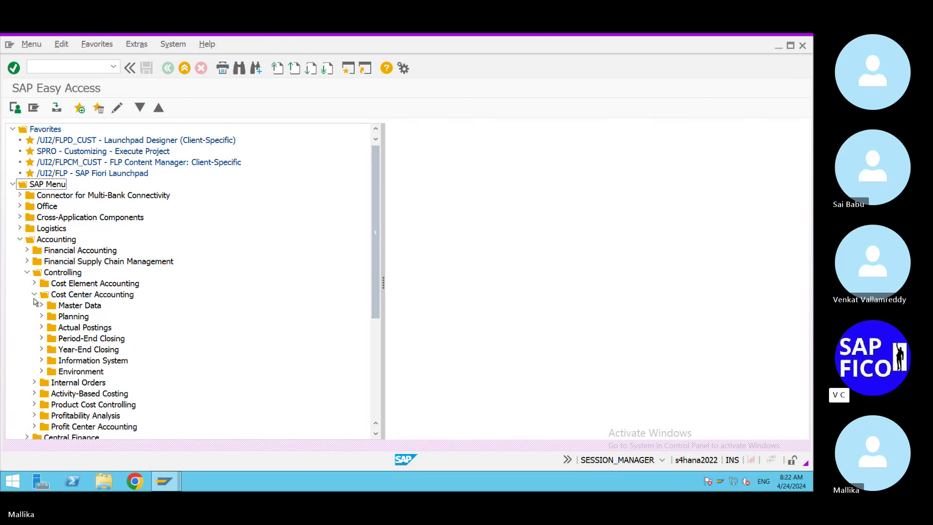
left_click(42, 317)
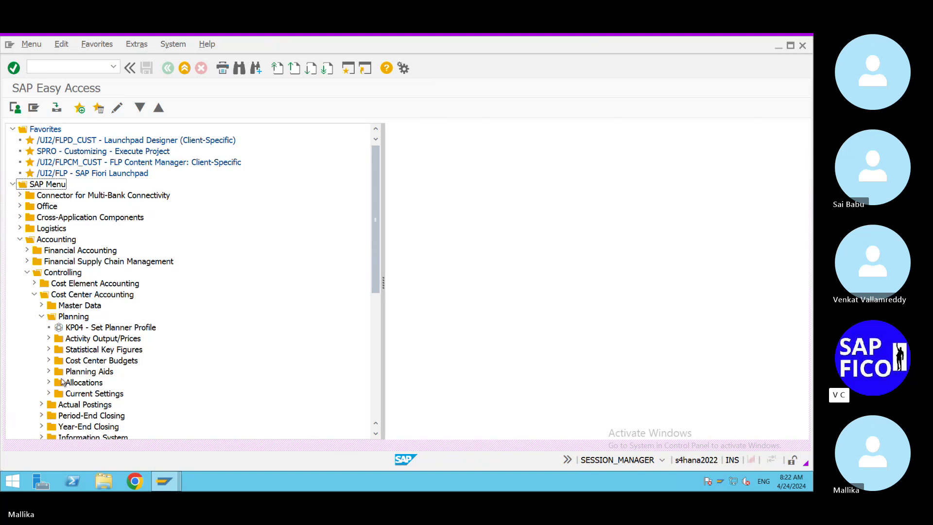
left_click(49, 383)
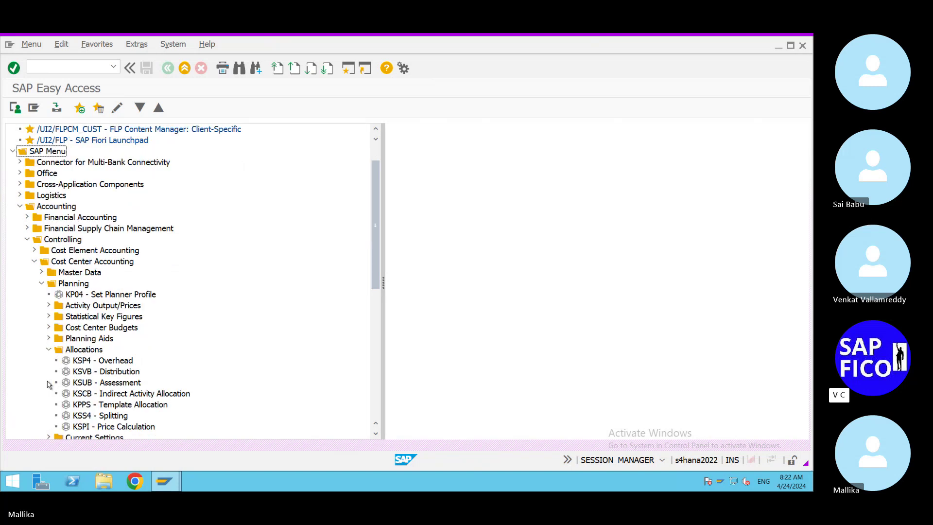
scroll(114, 359, "down", 2)
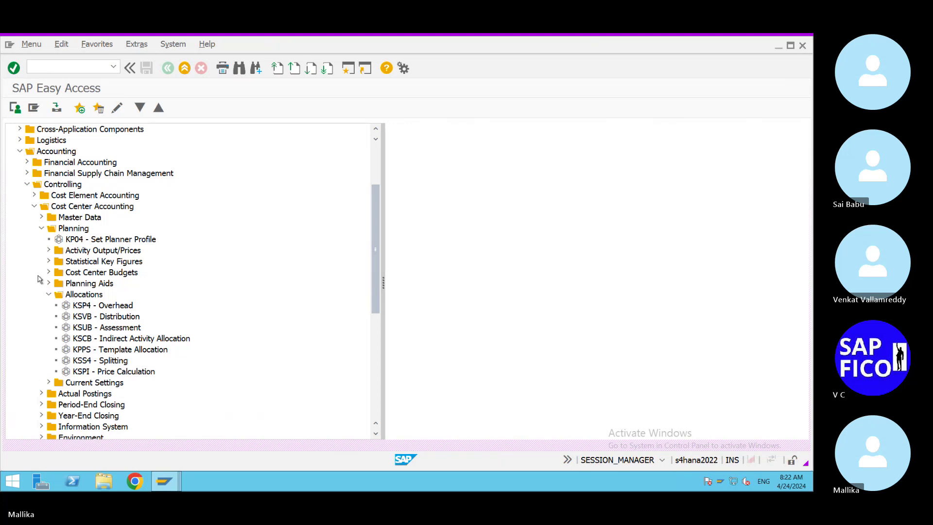
double_click(66, 316)
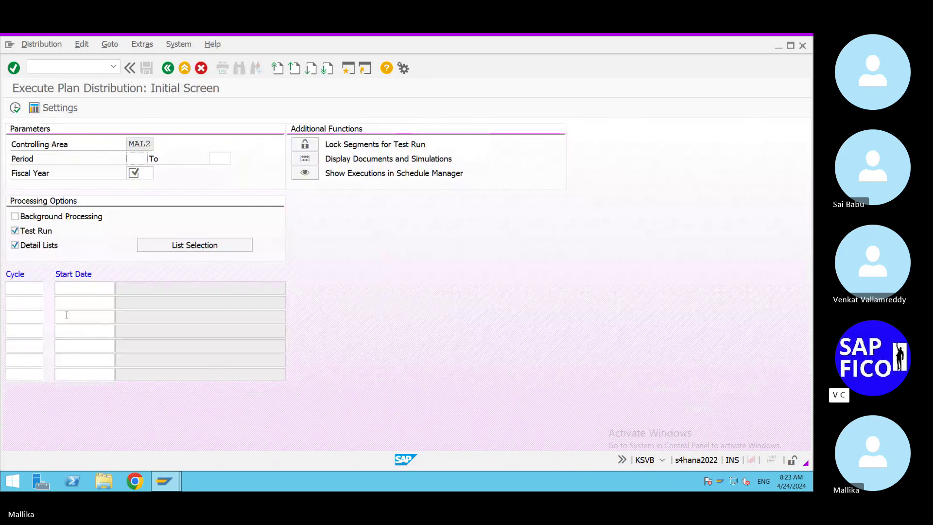
Set the plan distribution period from 01 to 01 and the fiscal year to 2024.
left_click(135, 159)
type("01")
left_click(145, 173)
type("2024")
left_click(218, 162)
type("01")
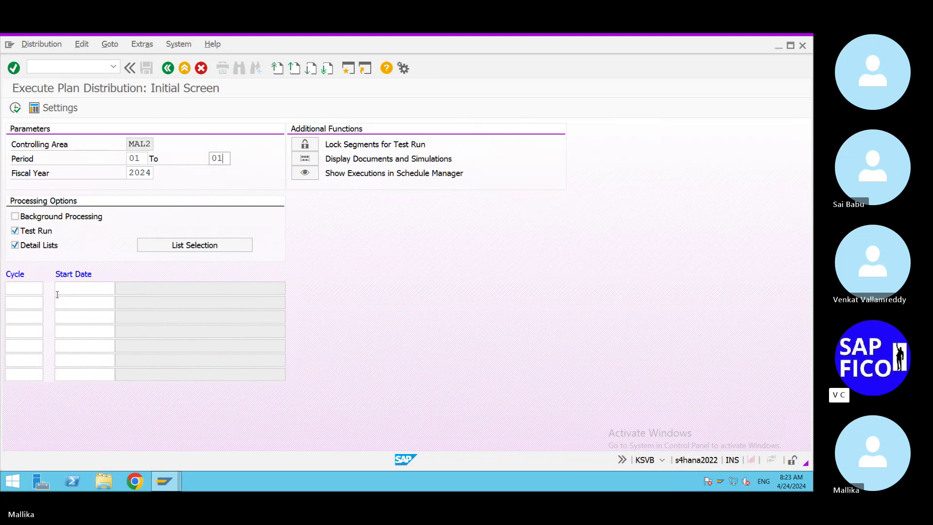
Select cycle ADMPLN with start date 01.04.2024 and execute the plan distribution as a test run with detail lists.
left_click(41, 291)
left_click(48, 289)
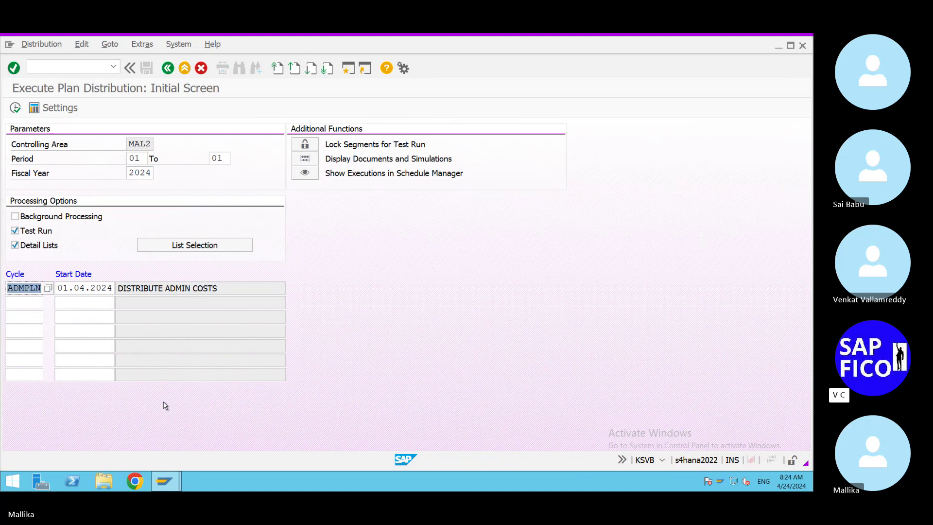
left_click(15, 108)
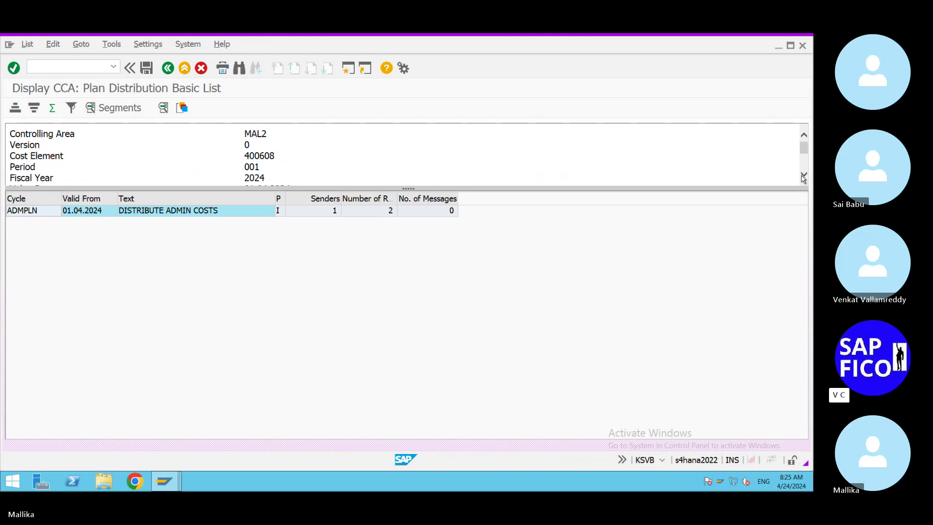
Examine the test run's header details and processing status, view its segment list, and return to the basic list.
left_click(802, 175)
left_click(803, 175)
left_click(802, 176)
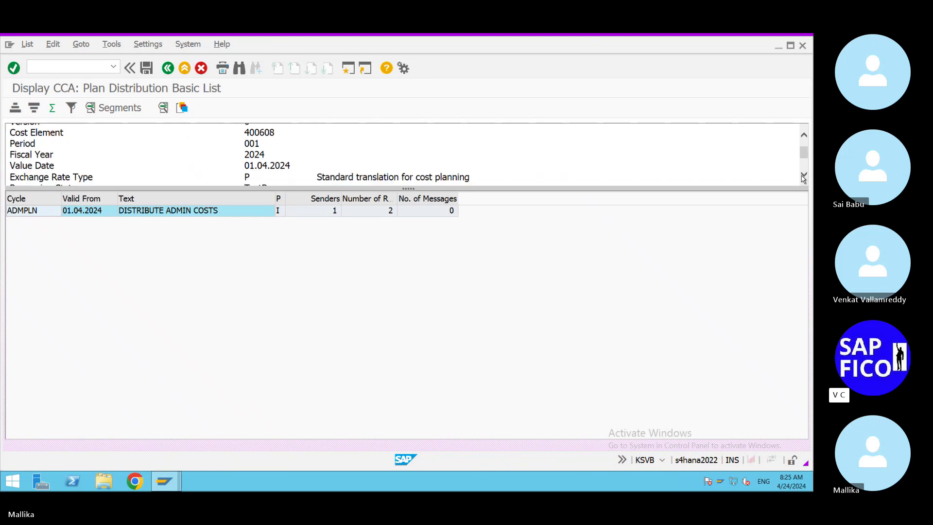
left_click(802, 176)
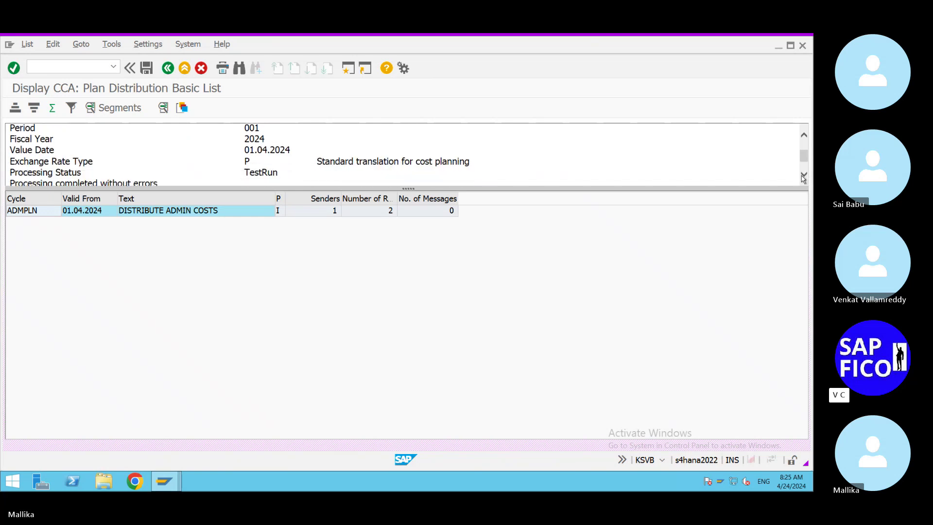
left_click(803, 176)
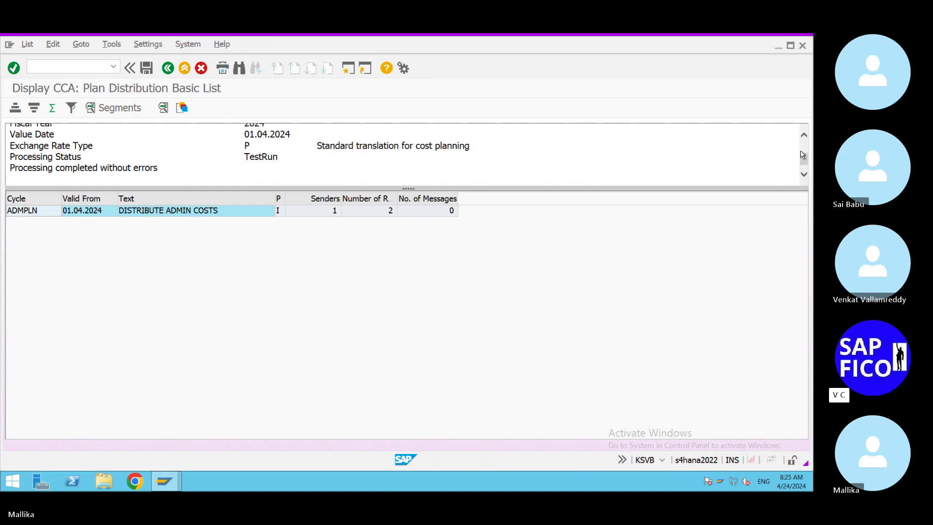
left_click(802, 138)
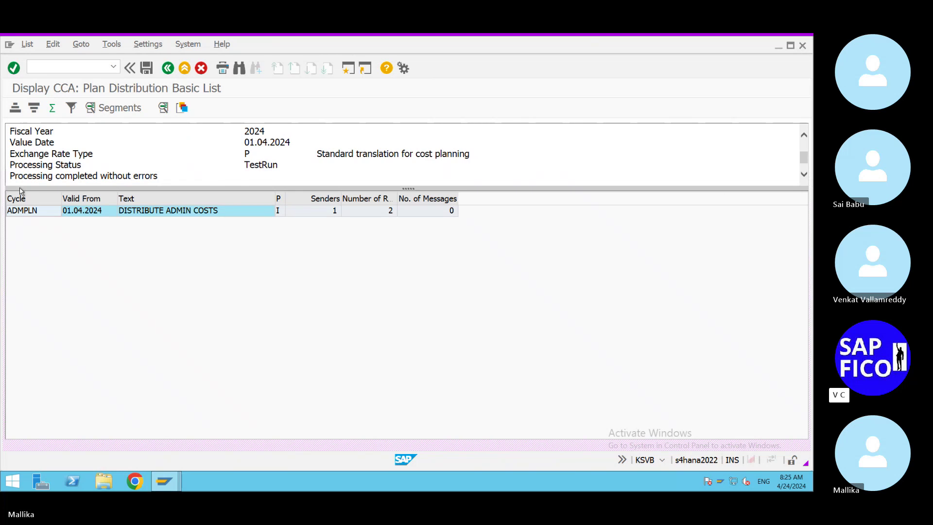
left_click(803, 179)
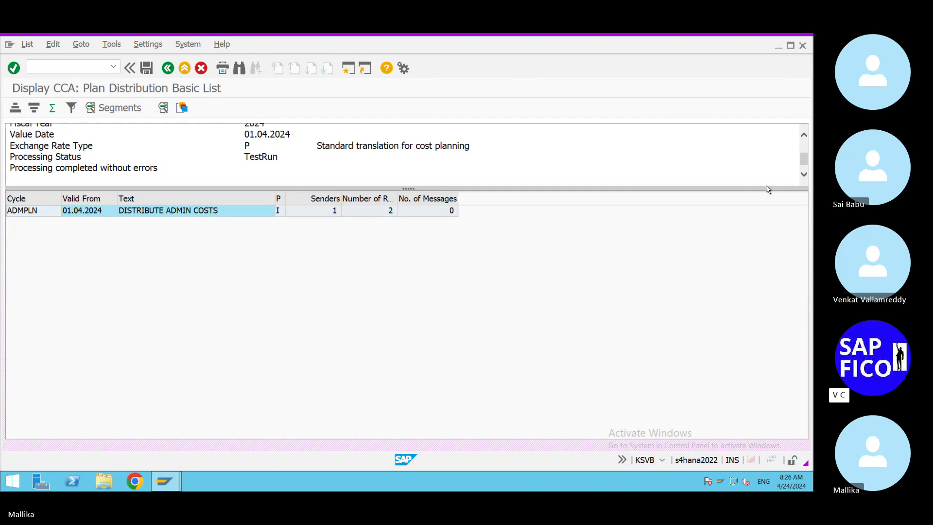
left_click(110, 109)
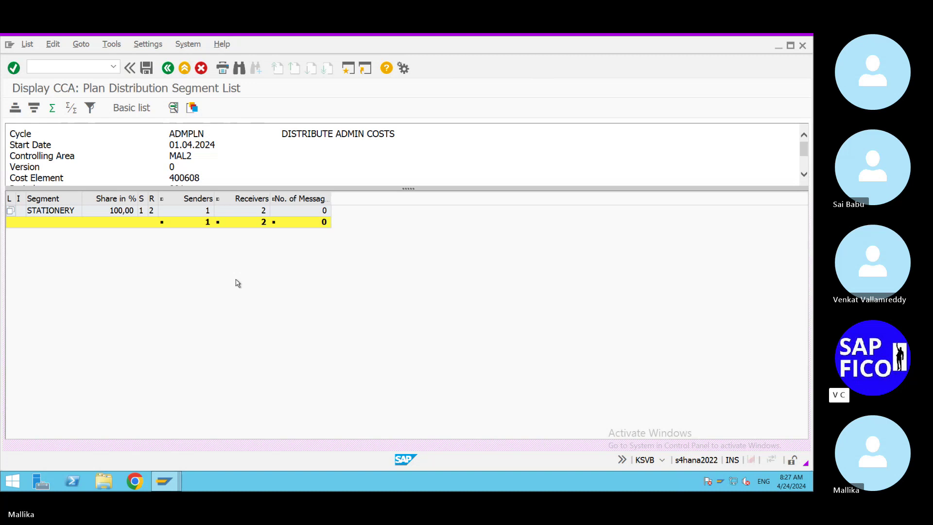
left_click(127, 110)
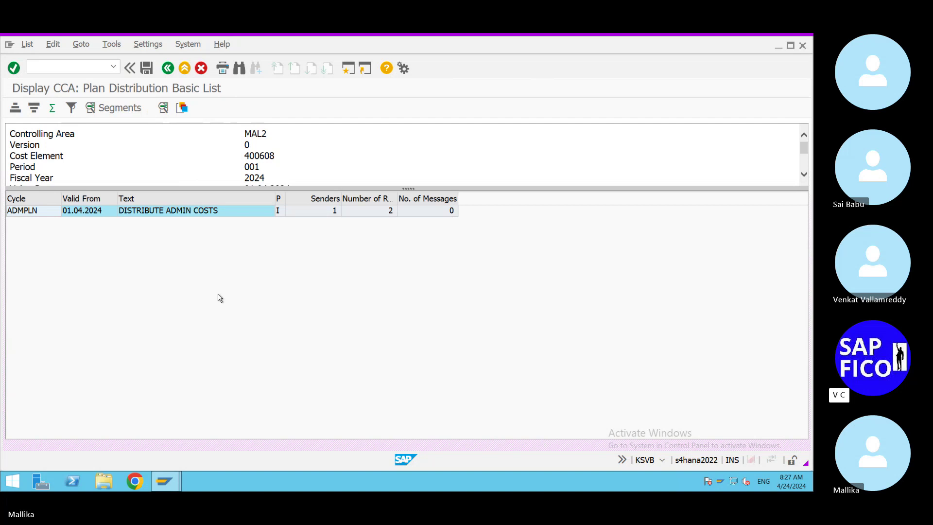
Exit the test run list and execute the ADMPLN plan distribution with Test Run turned off.
left_click(167, 69)
left_click(168, 69)
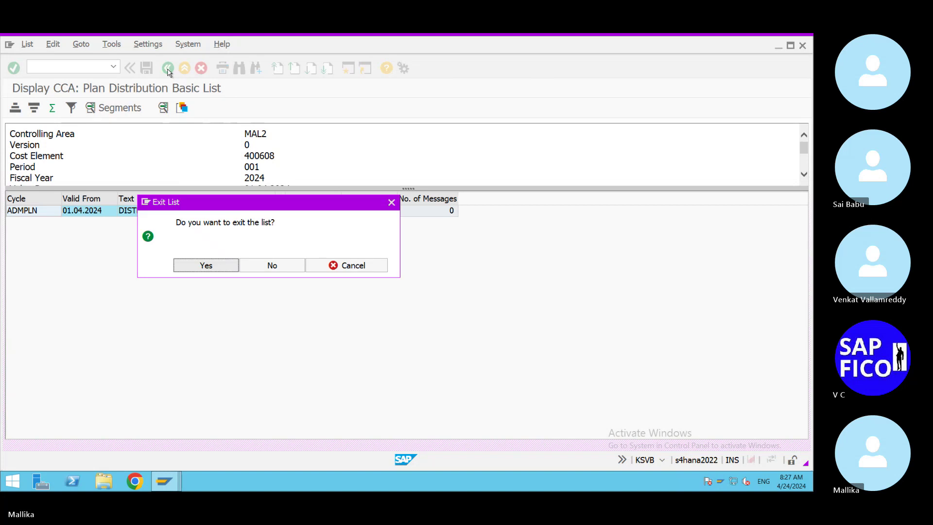
left_click(208, 269)
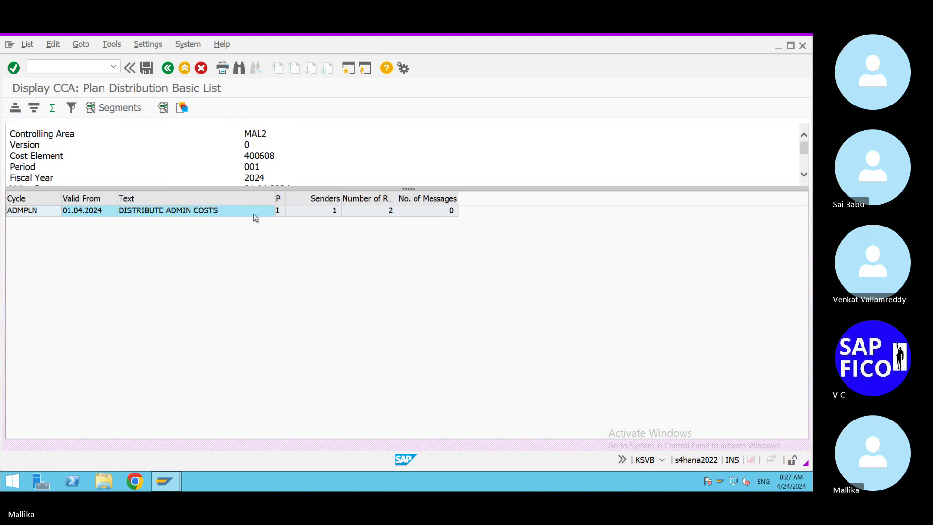
left_click(201, 68)
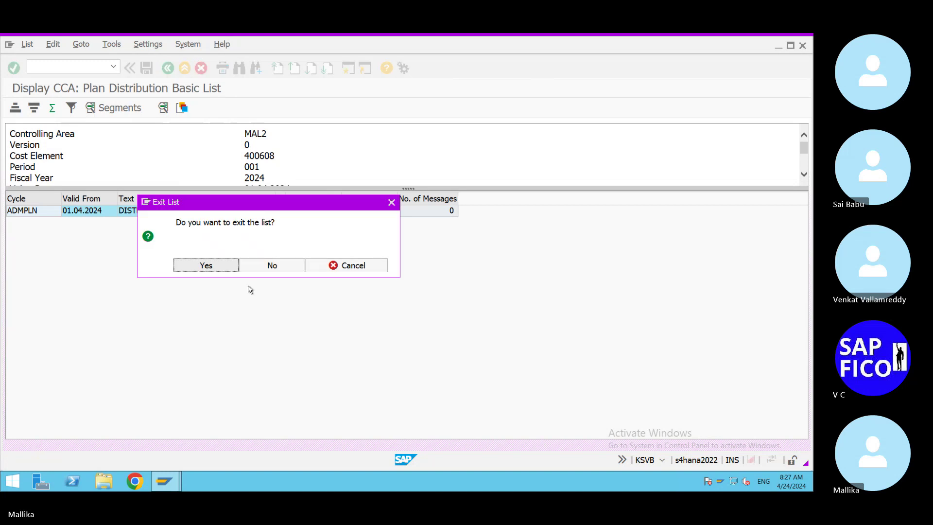
left_click(206, 268)
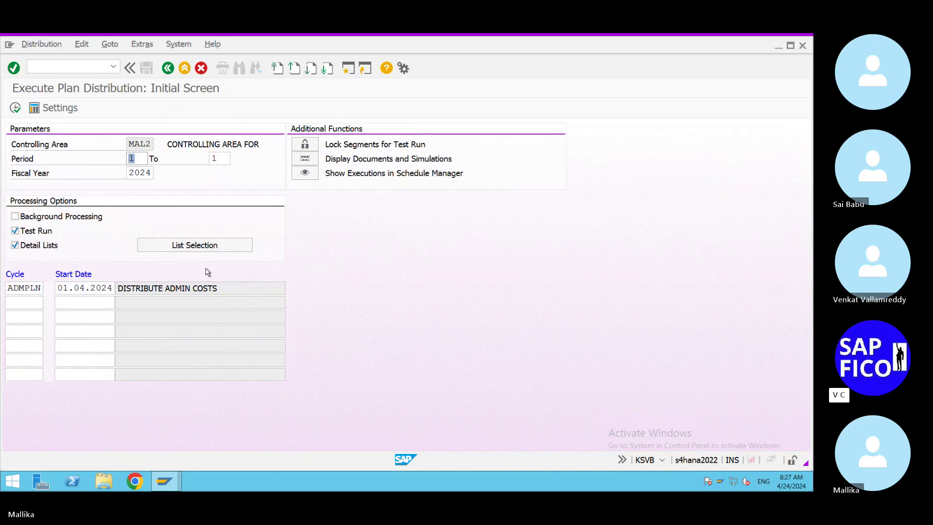
left_click(14, 230)
left_click(15, 108)
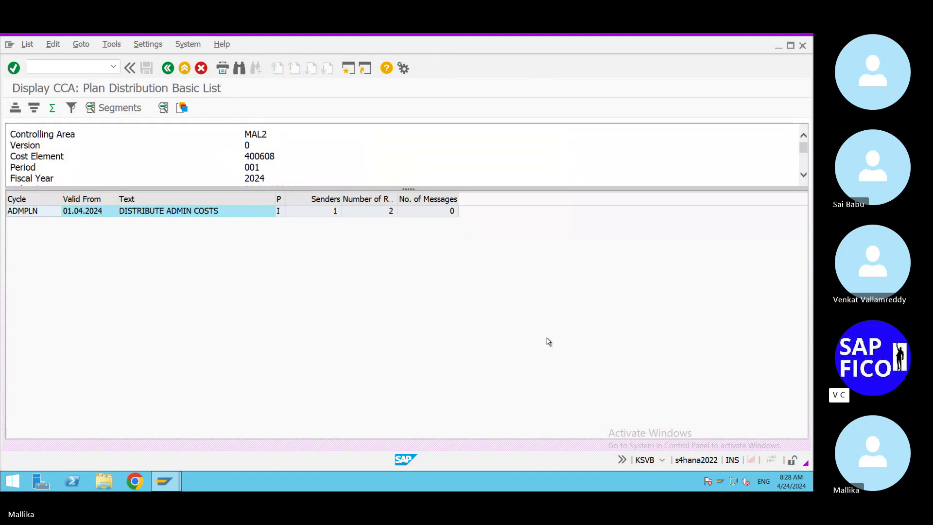
Copy the document number from the header details of the plan distribution basic list.
left_click(804, 175)
left_click(803, 175)
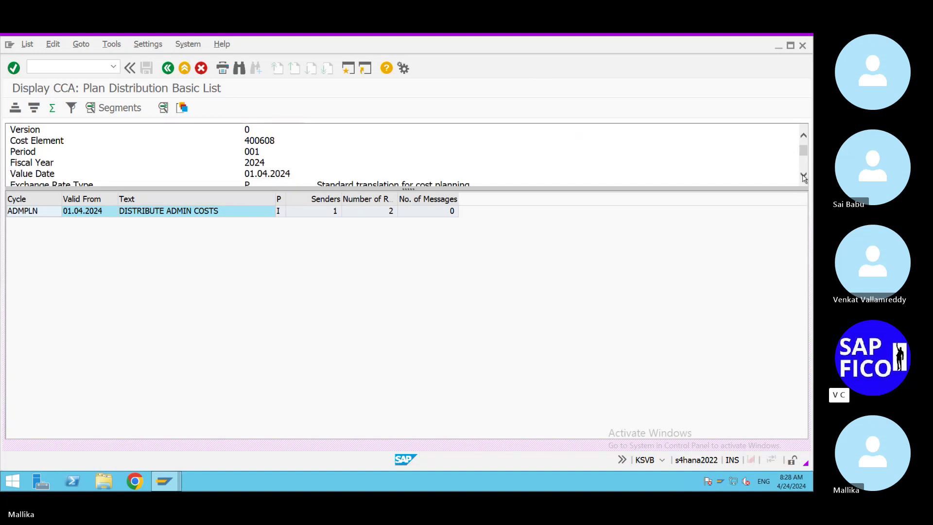
left_click(803, 175)
left_click(803, 175)
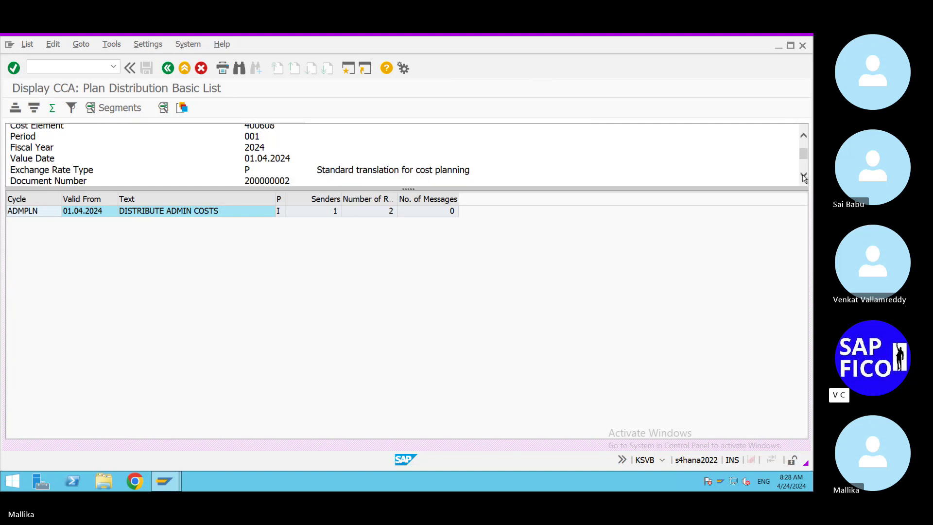
left_click(803, 176)
left_click(803, 176)
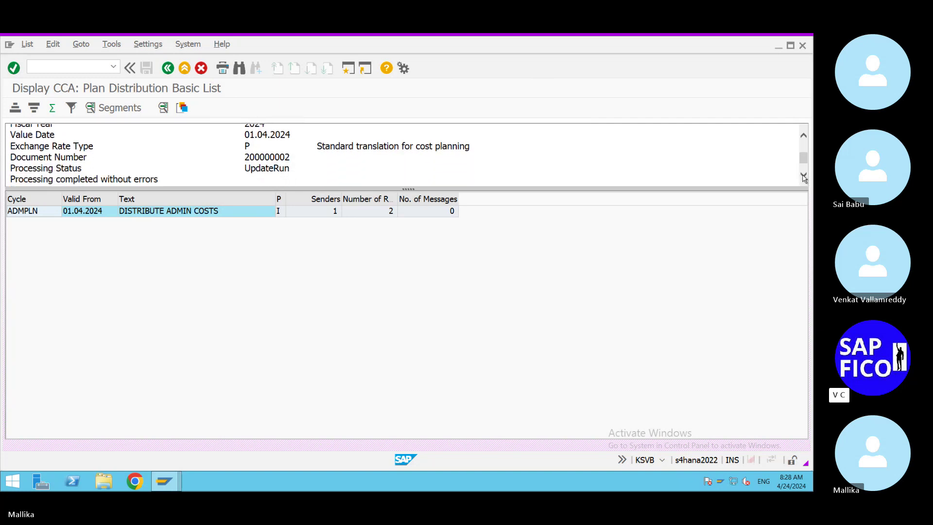
left_click(803, 175)
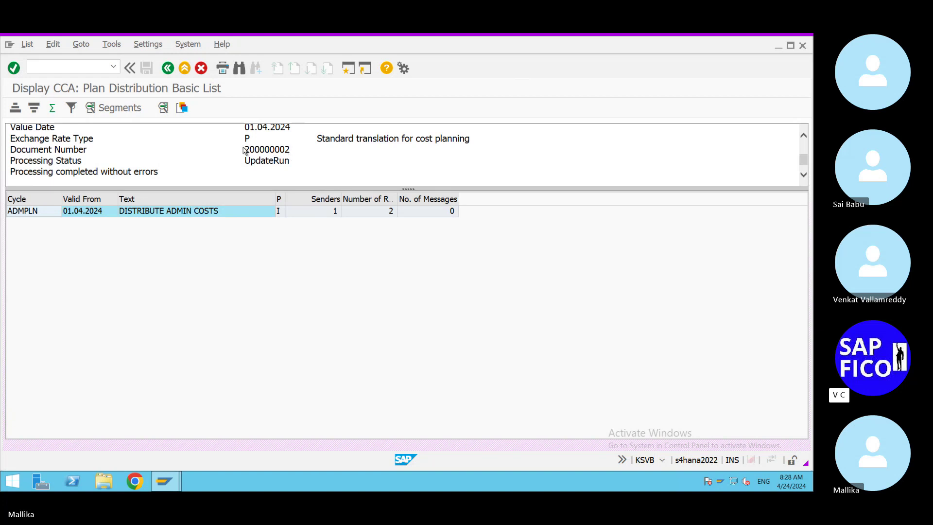
left_click_drag(247, 148, 298, 153)
key("ctrl+c")
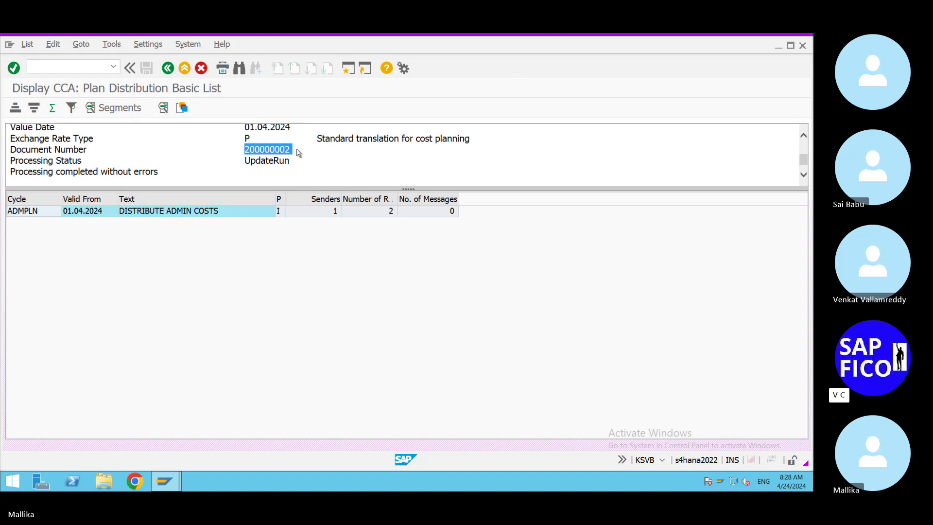
Switch to the Word notes and append the copied document number as "-( 200000002)" to item 18, DEFINE DISTRUBUTION.
left_click(721, 40)
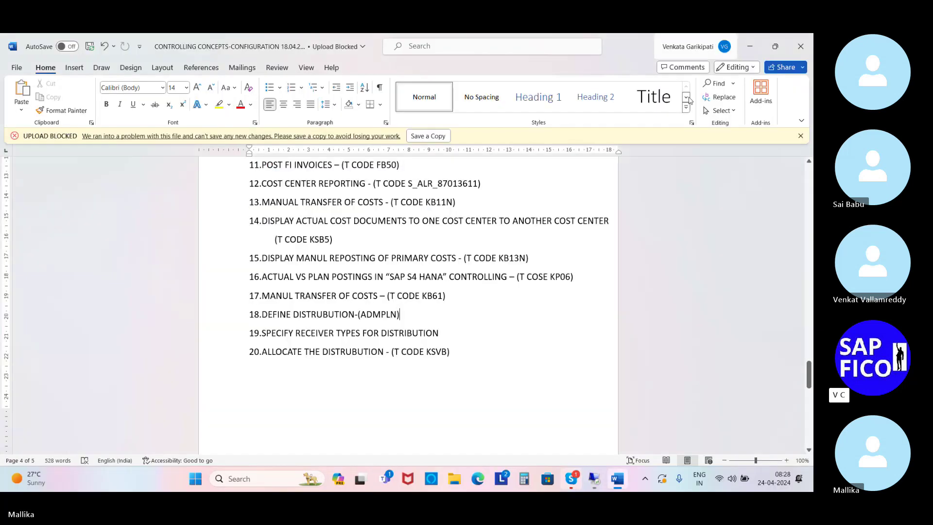
left_click(409, 321)
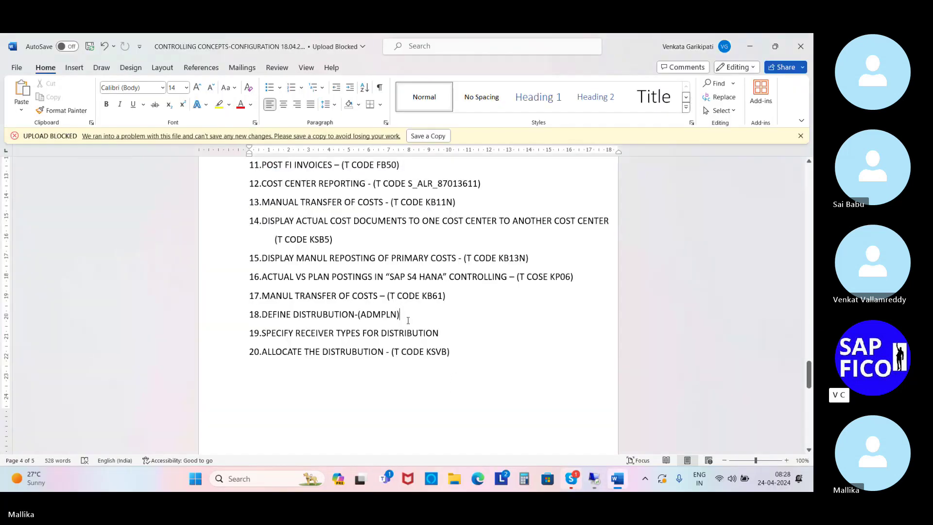
type("-(")
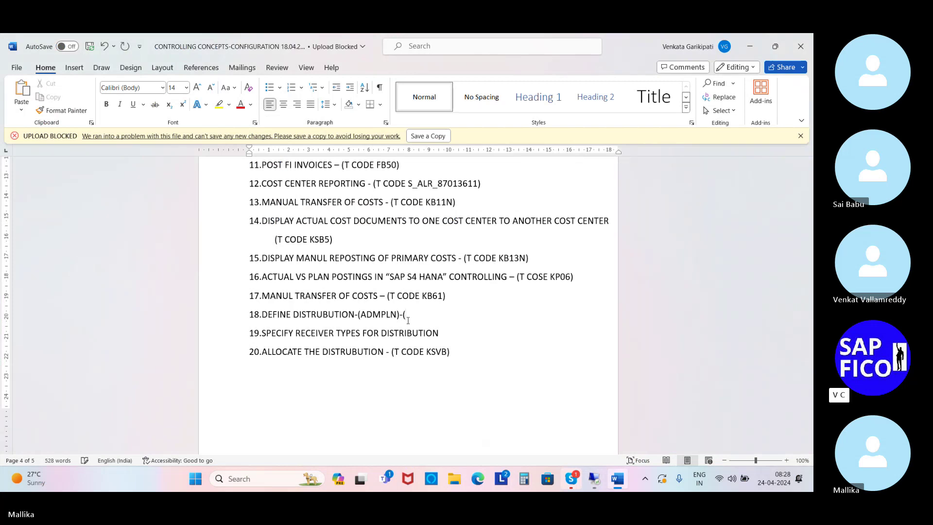
type("v")
key("BackSpace")
key("ctrl+v")
type(")")
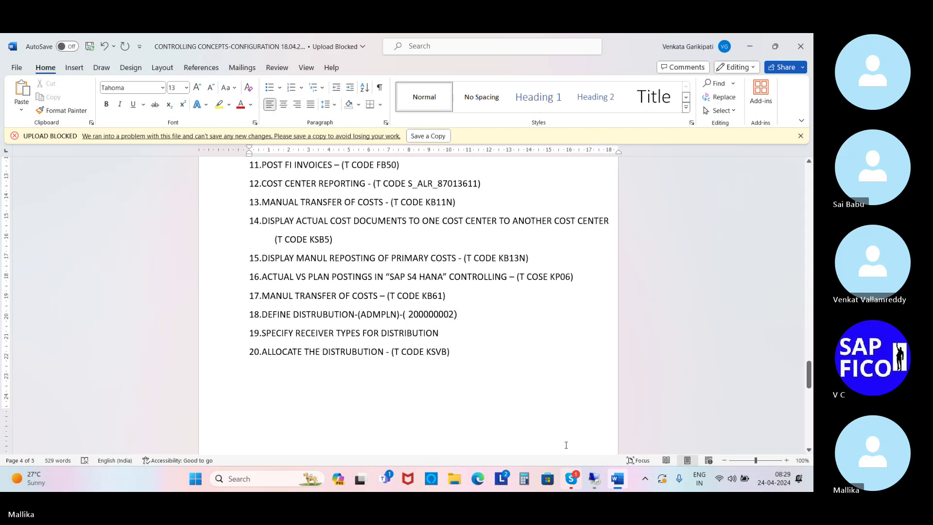
Switch back to the remote SAP system and examine the segment list and header of the executed ADMPLN distribution.
mouse_move(594, 481)
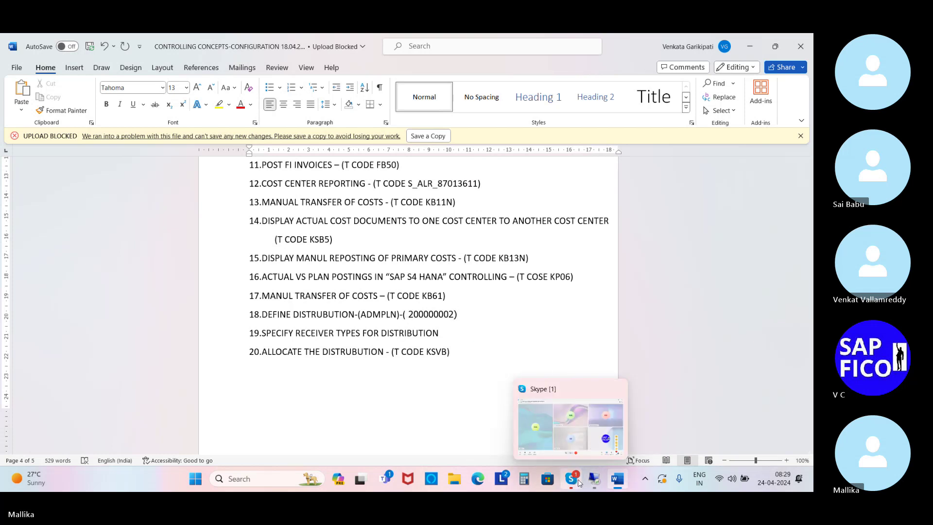
left_click(589, 481)
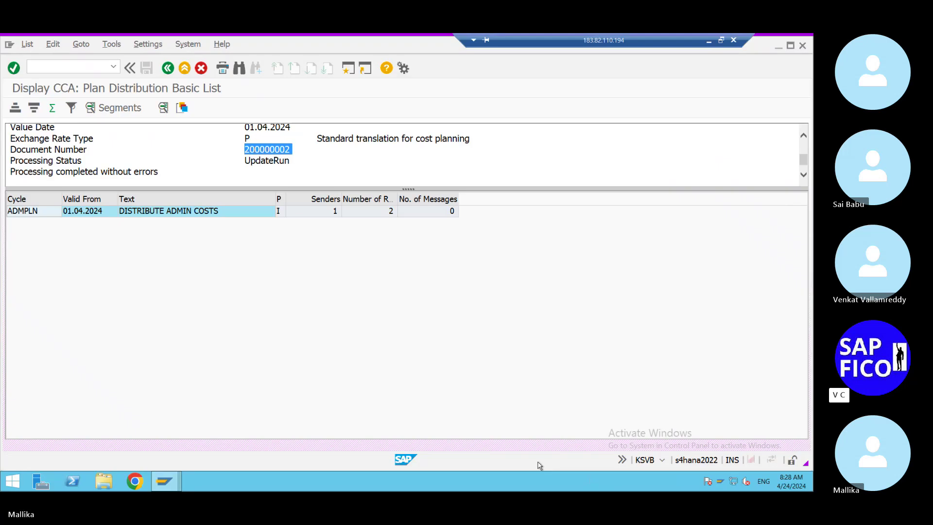
left_click(121, 109)
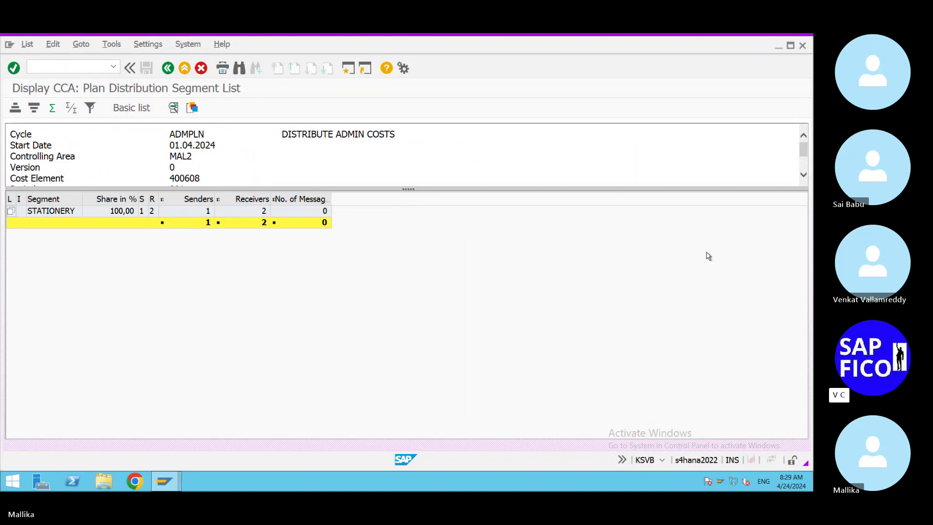
left_click(803, 176)
left_click(803, 176)
left_click(803, 177)
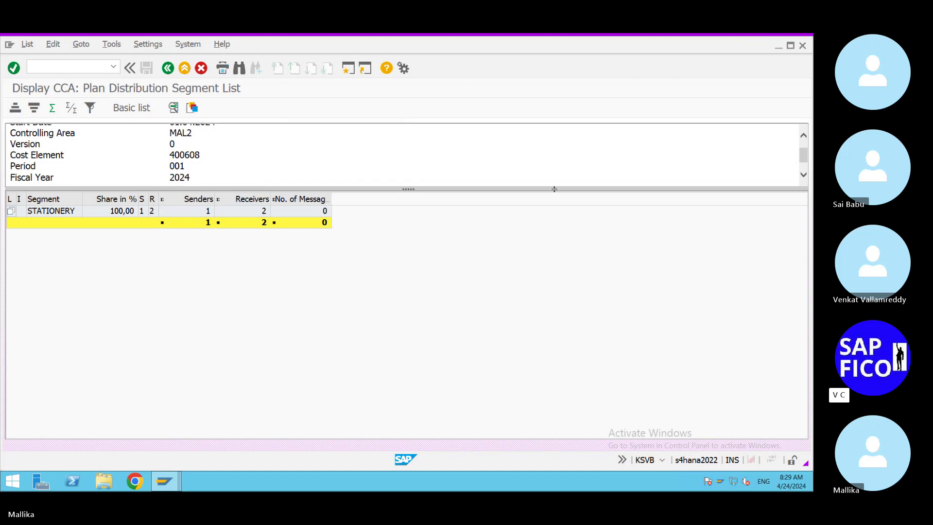
Review the remaining header details of the plan distribution segment list, down to the number of messages.
left_click(803, 176)
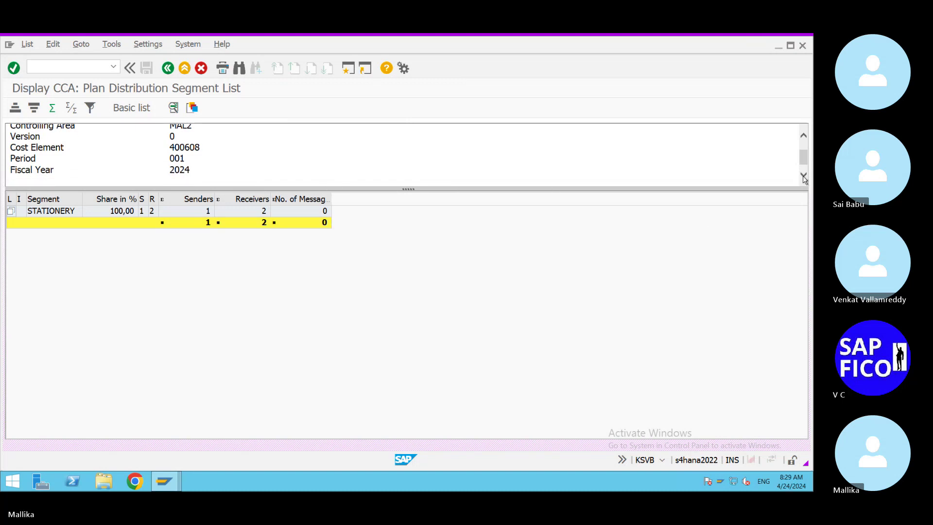
left_click(803, 177)
left_click(803, 176)
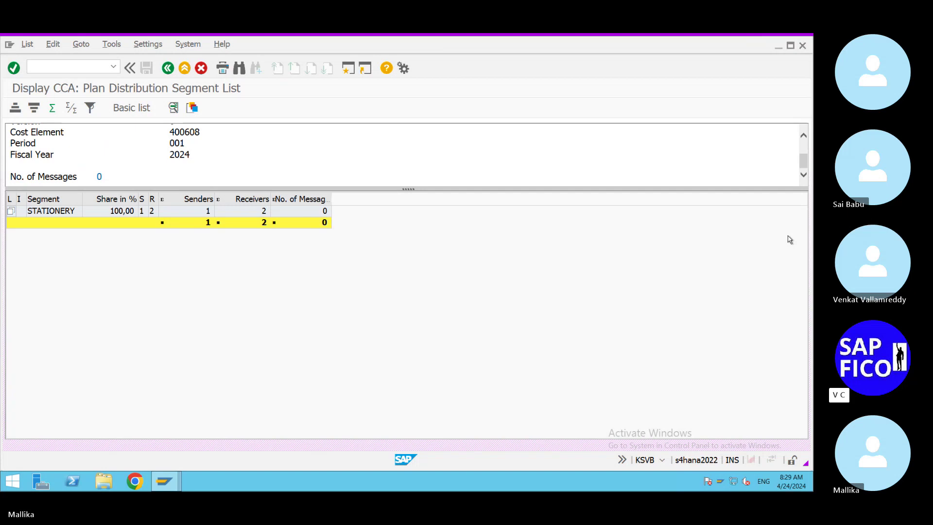
Leave the segment list and execute the Cost Center Accounting plan/actual comparison report S_ALR_87013611 for MAL2, fiscal year 2024, periods 1 to 12.
left_click(36, 66)
type("/N")
key("Return")
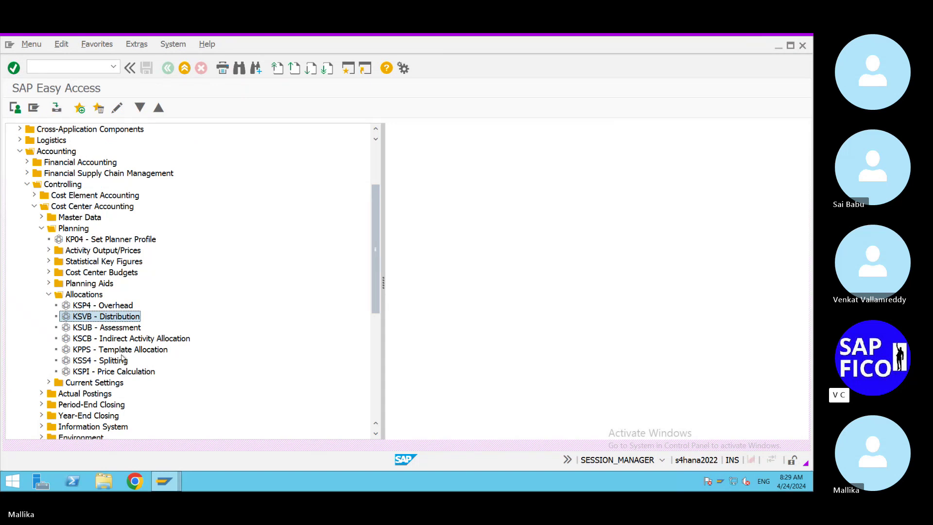
left_click(49, 294)
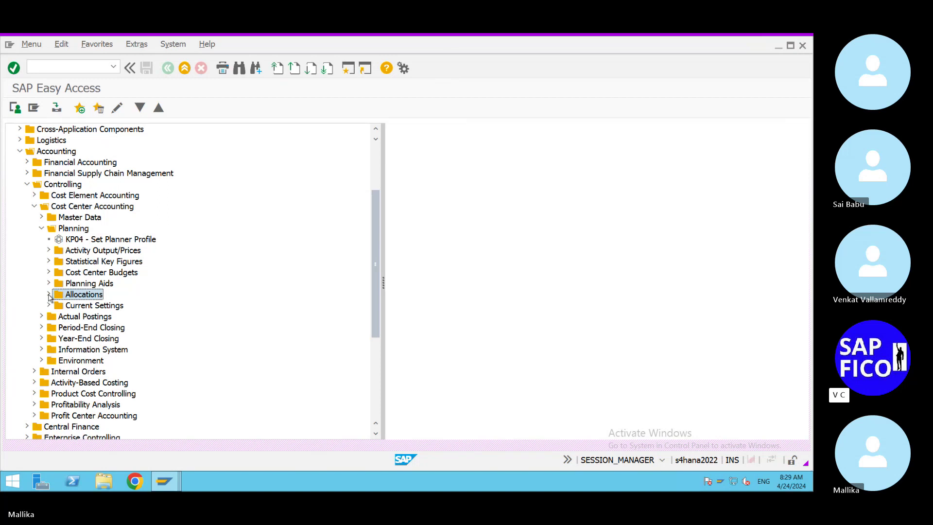
left_click(41, 228)
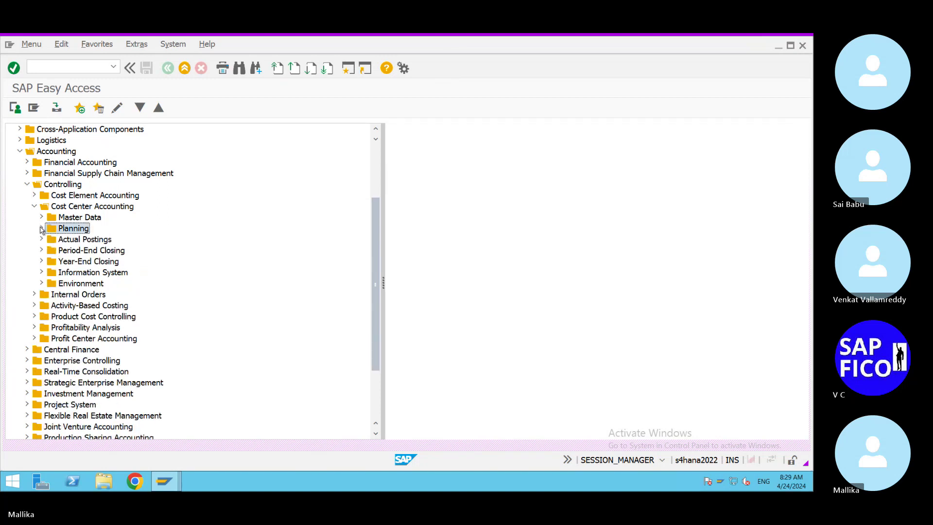
left_click(42, 273)
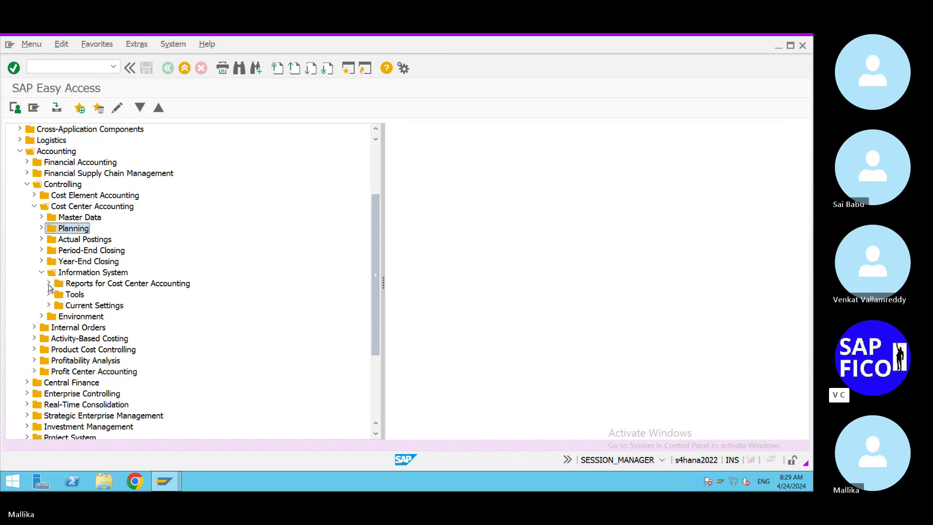
left_click(49, 284)
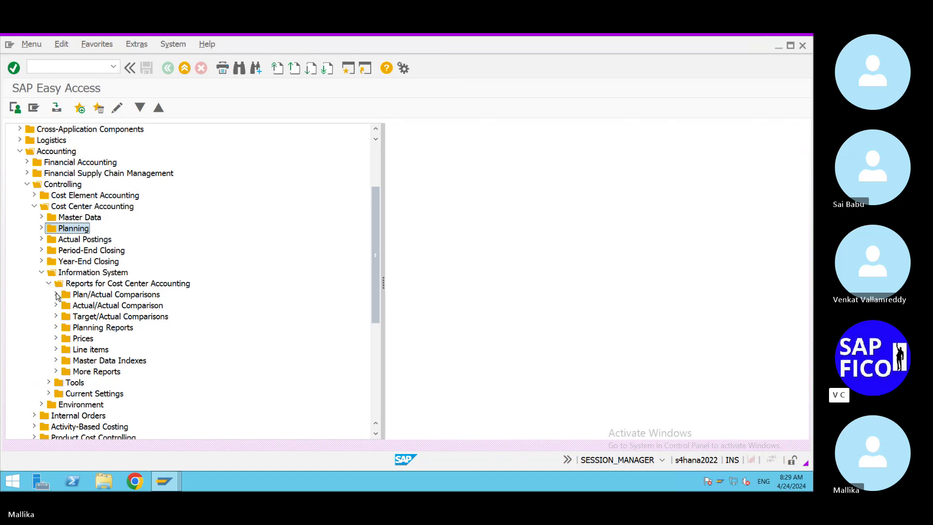
left_click(56, 295)
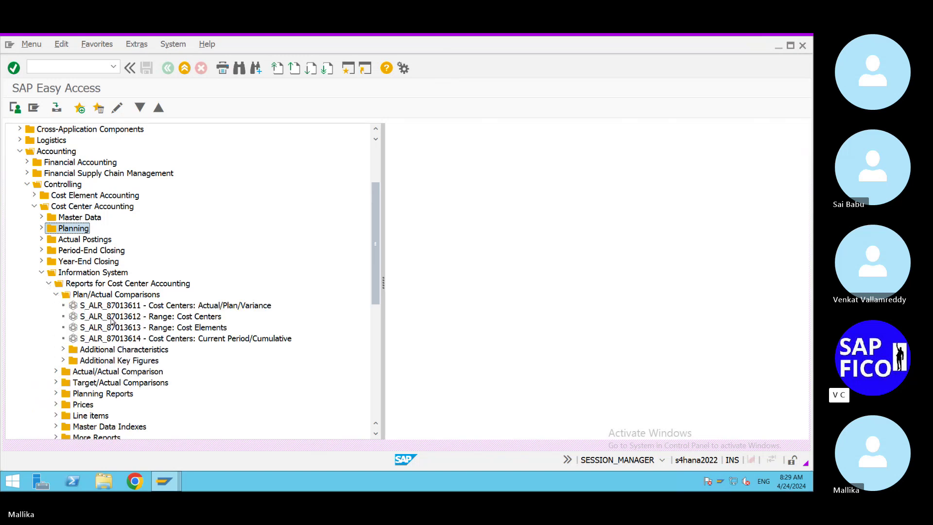
double_click(73, 307)
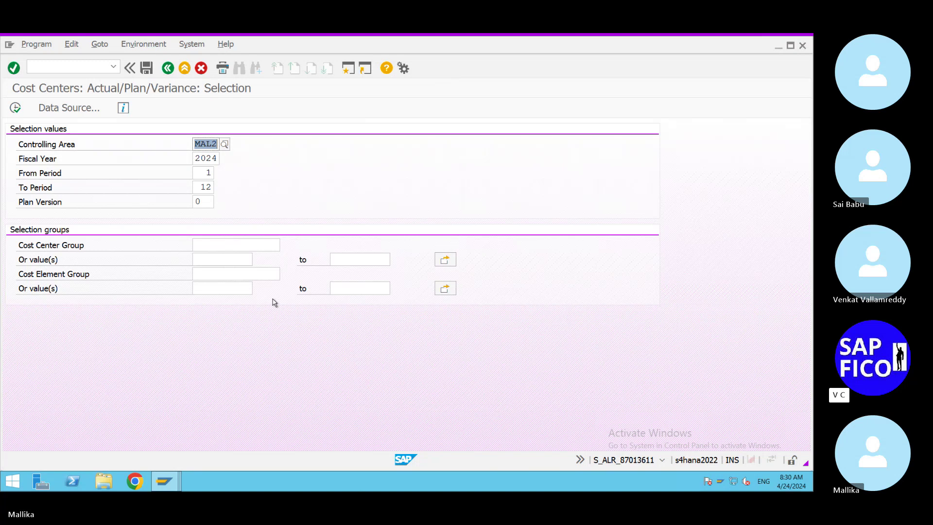
left_click(16, 109)
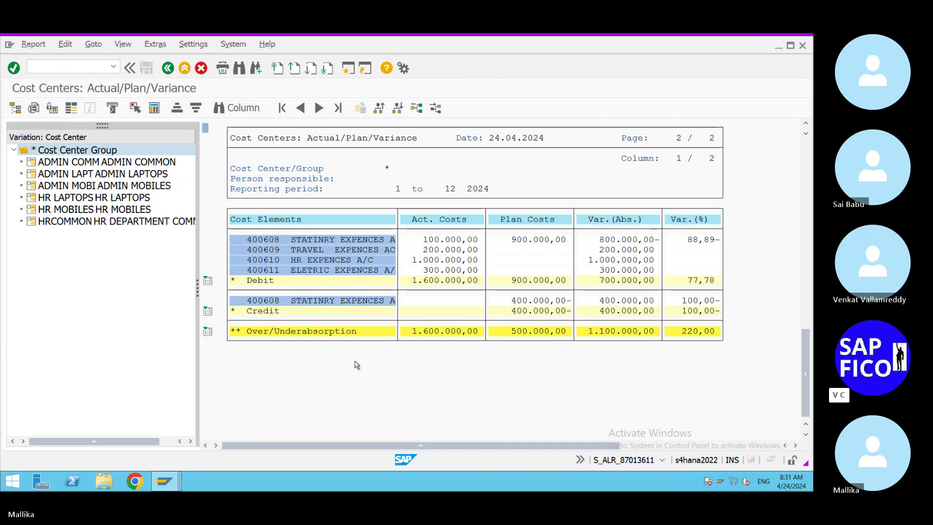
Compare actual and plan costs for ADMIN COMMON, ADMIN LAPTOPS and ADMIN MOBILES with the whole cost center group in the variance report.
left_click(83, 163)
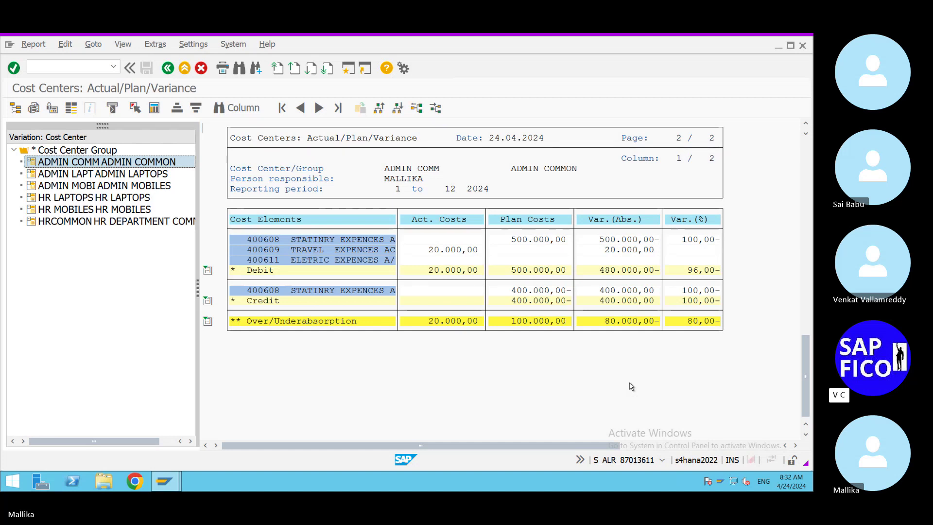
left_click(155, 174)
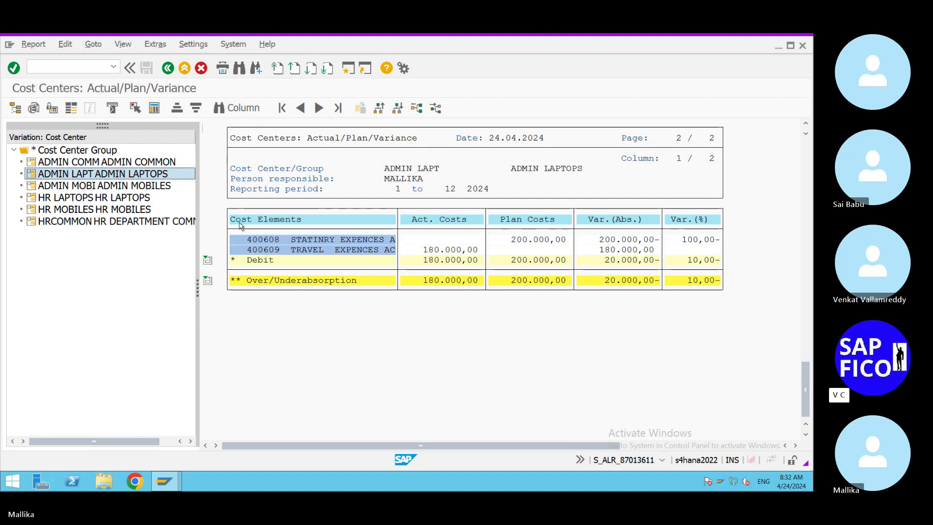
left_click(165, 186)
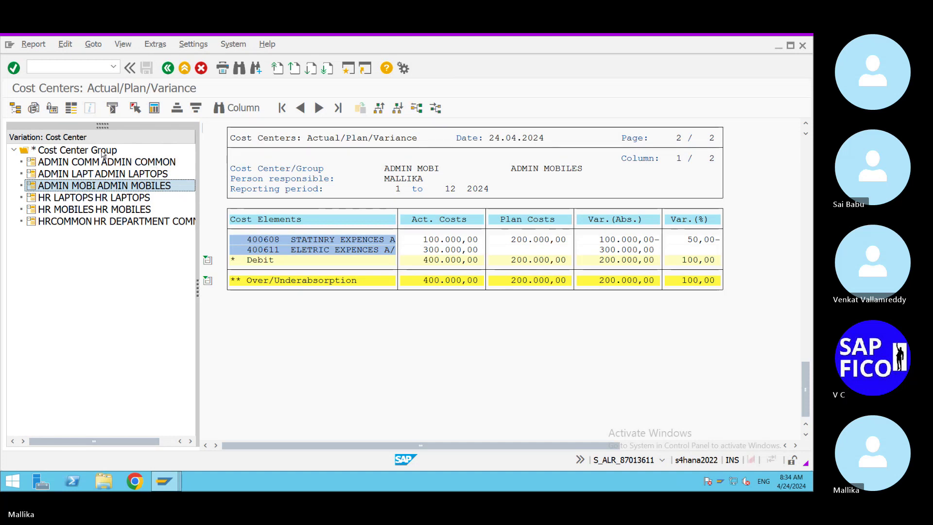
left_click(63, 151)
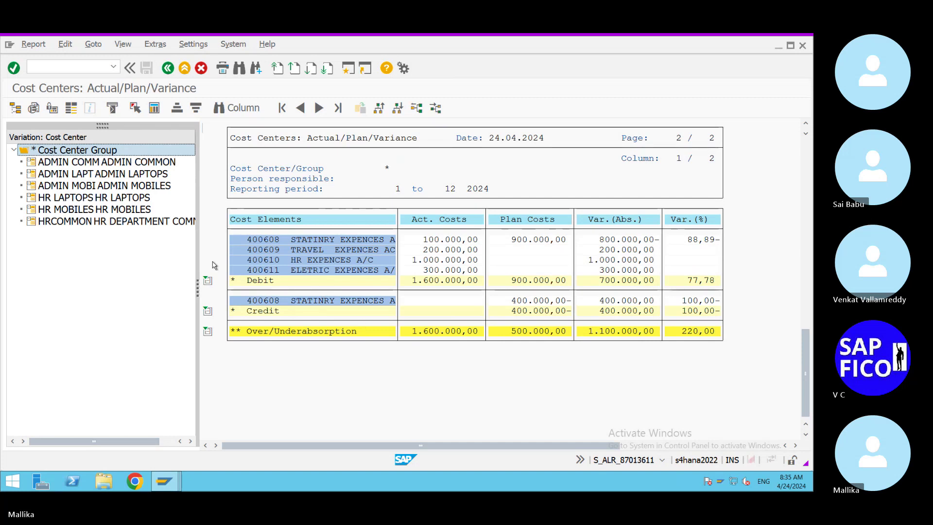
left_click(112, 163)
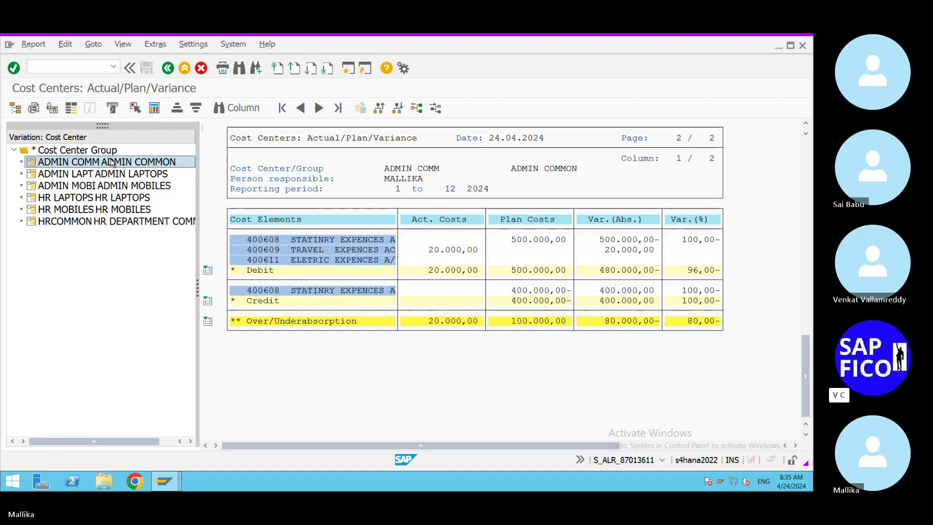
left_click(72, 175)
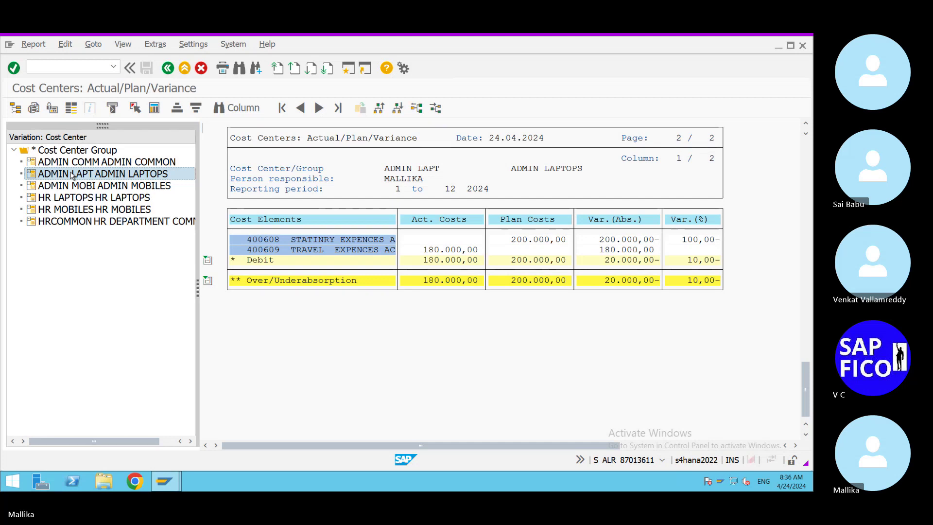
left_click(76, 185)
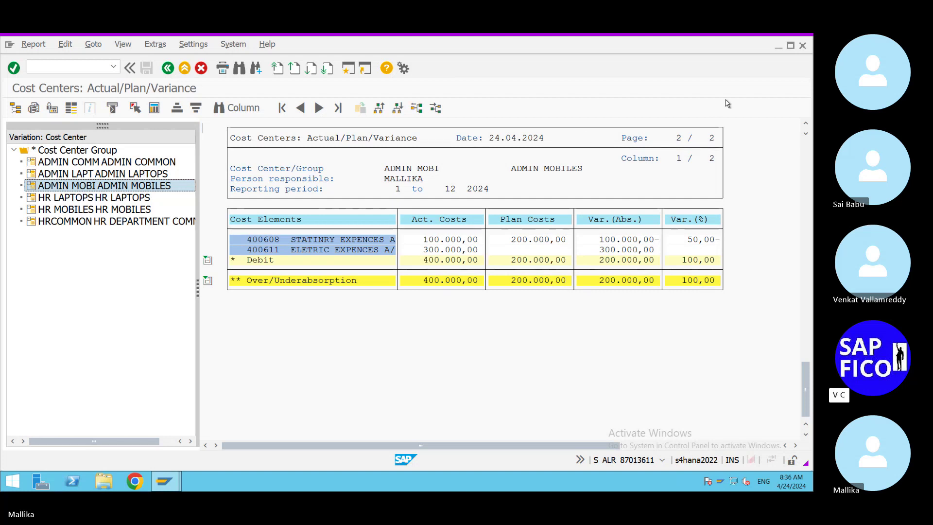
Switch to the Word notes and add item 21, "SAP S4 HANA CO ALLOCATION CYCLE", below the KSVB entry.
left_click(708, 40)
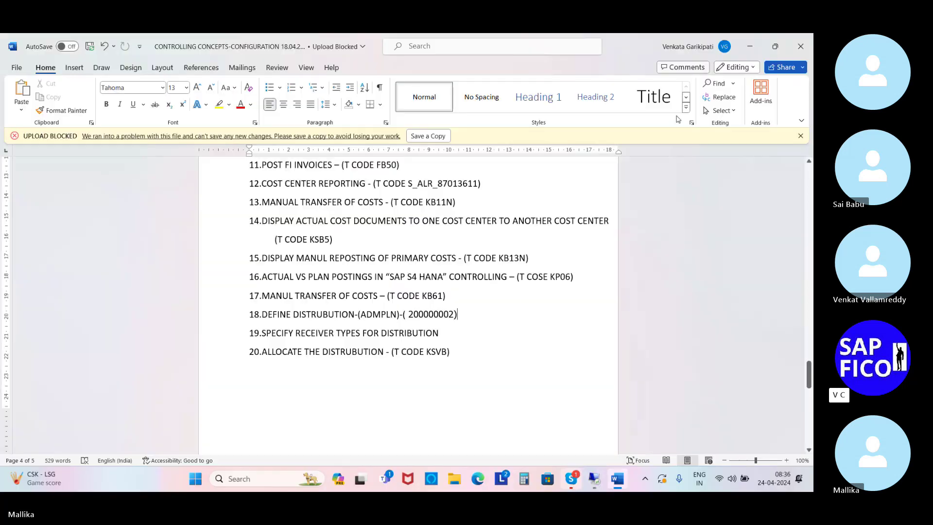
left_click(463, 356)
key("Return")
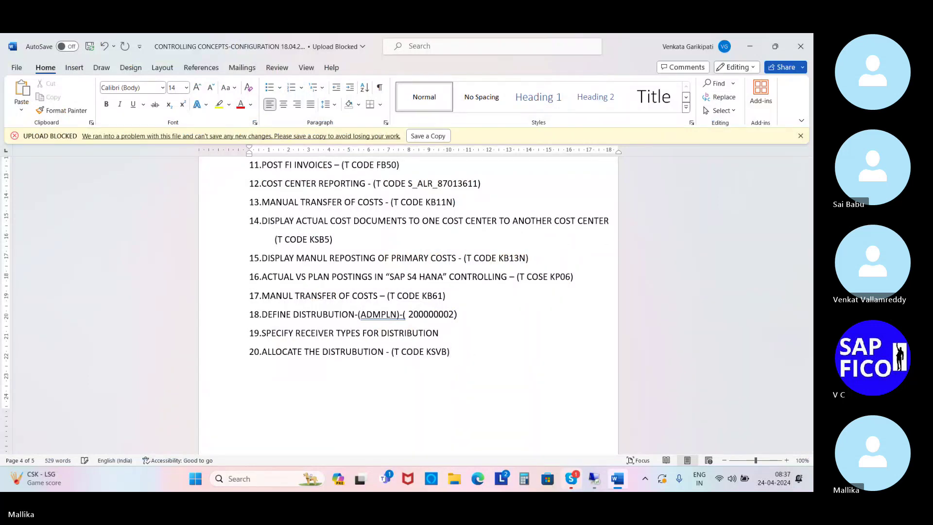
type("21.")
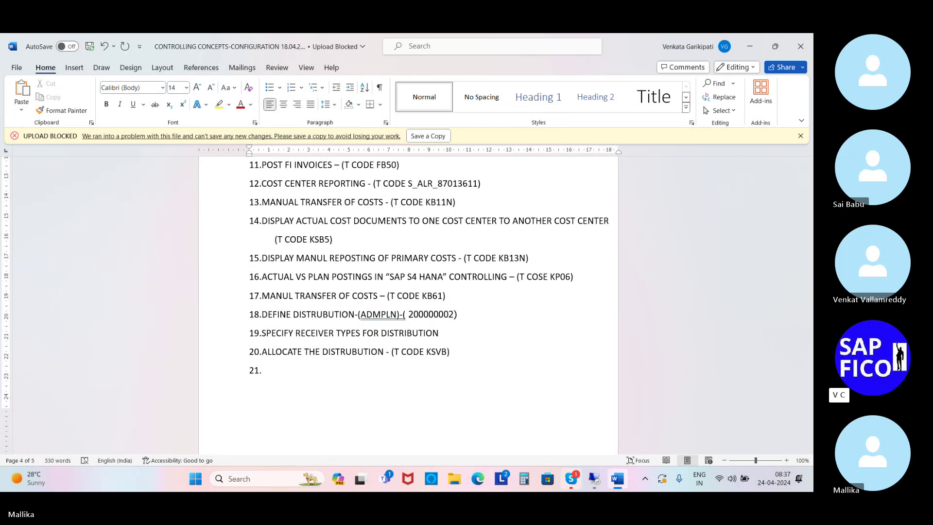
type("SAP CO ALL")
left_click(279, 371)
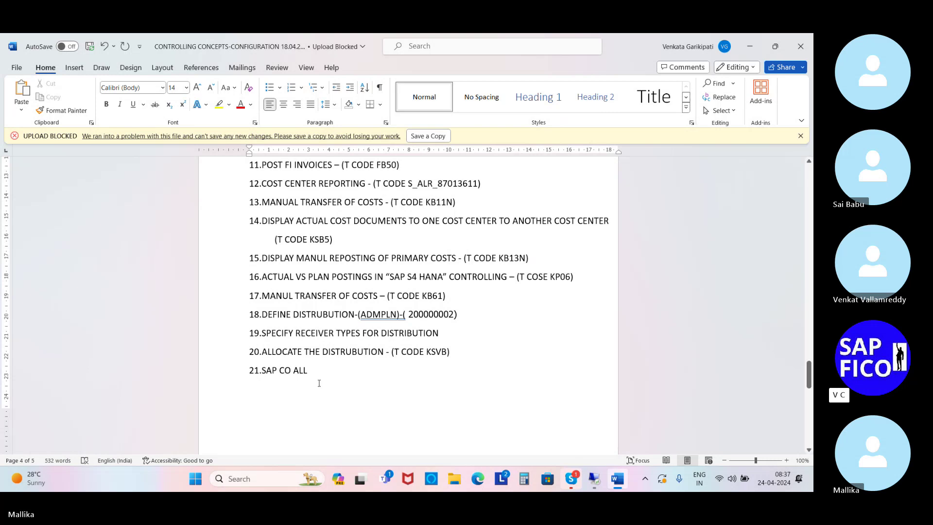
type("S4")
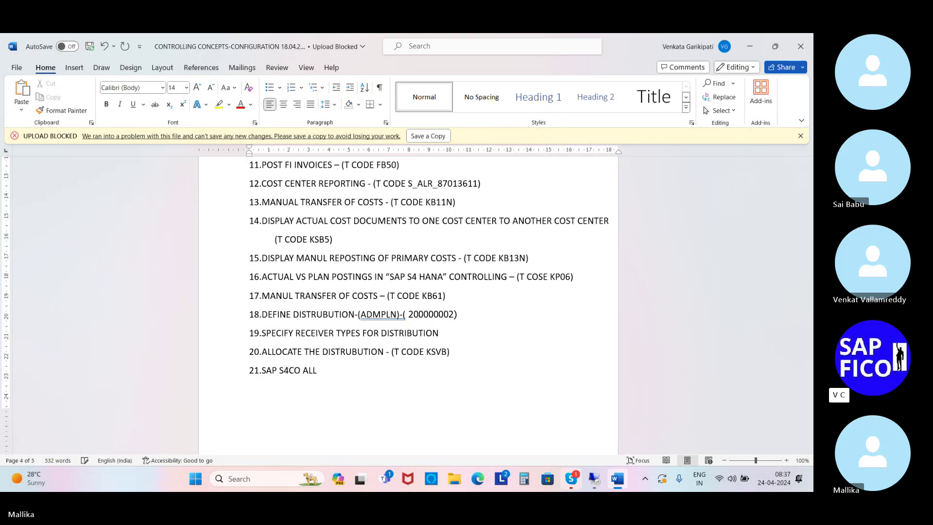
type(" HANA")
left_click(347, 372)
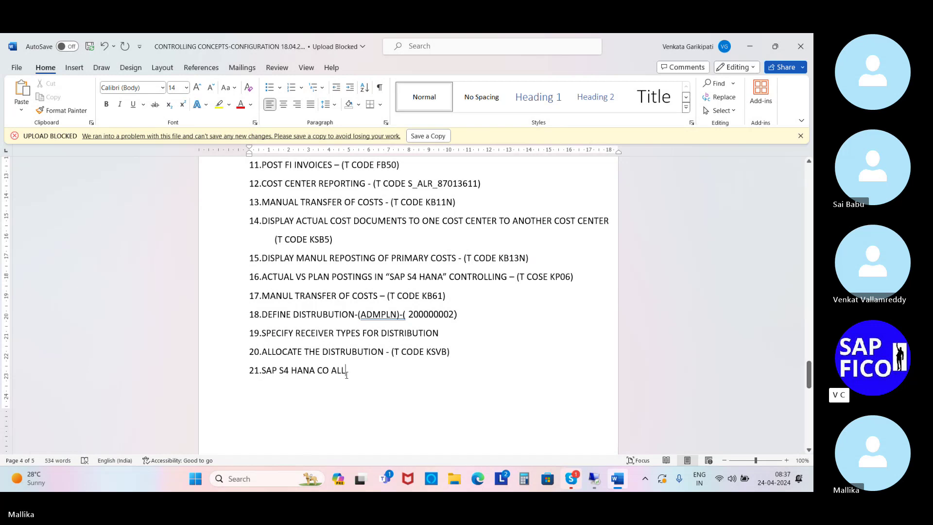
type("O")
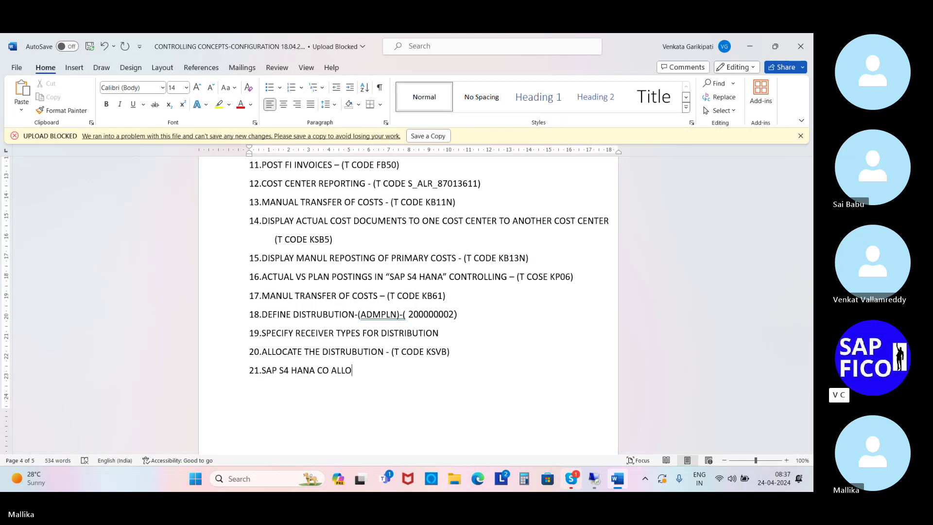
type("CATION CYCLE")
Append "– ASSESSMENT" to item 21, correcting the first letter of the word to A.
type("-ESSE")
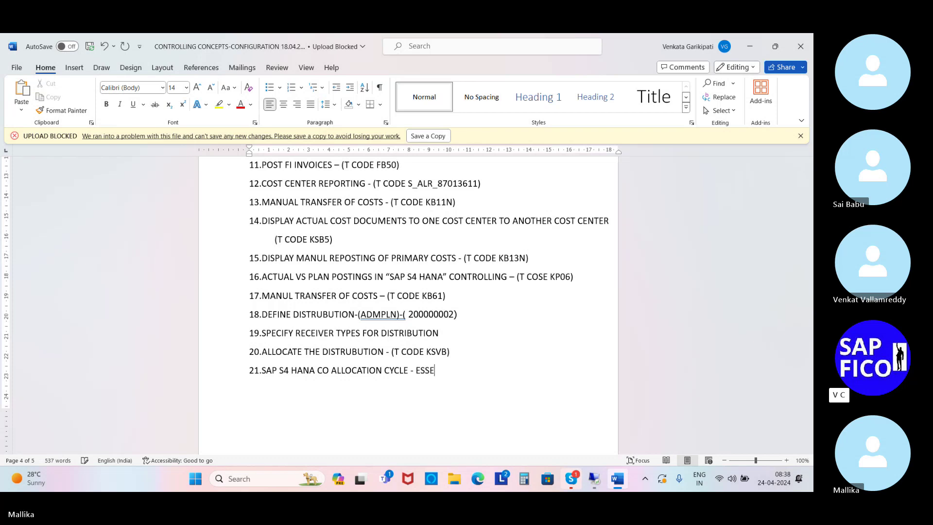
type("SSME")
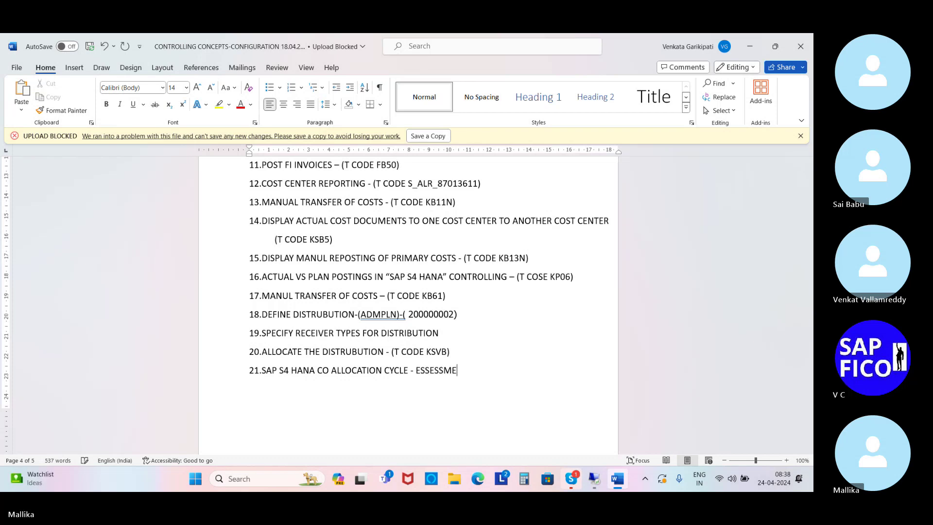
type("NT")
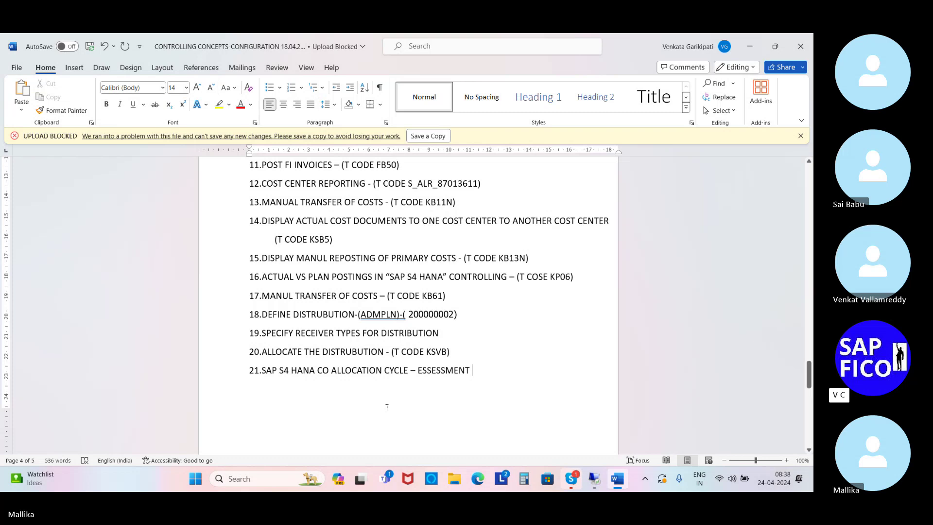
left_click(424, 372)
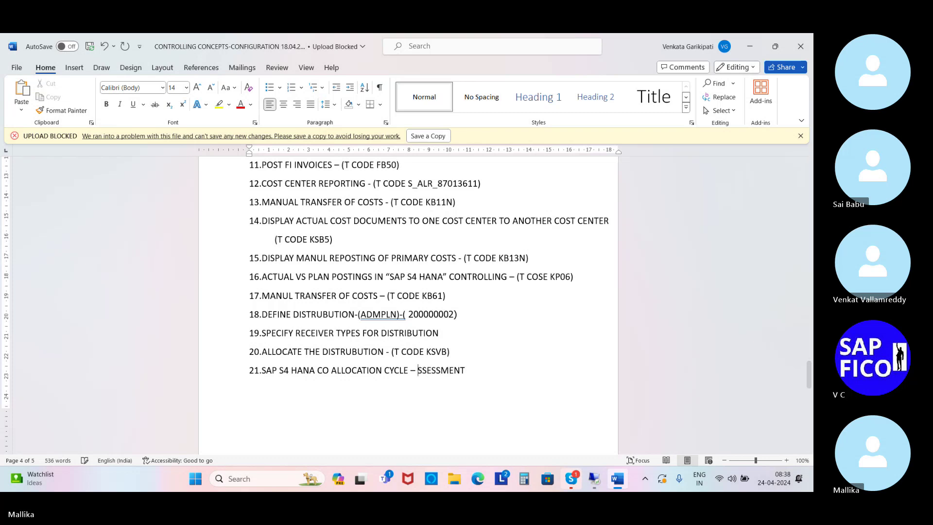
key("BackSpace")
type("A")
Complete the heading of item 21 with "CYCLE WITH STATICAL KEY FIGURES.".
left_click(483, 368)
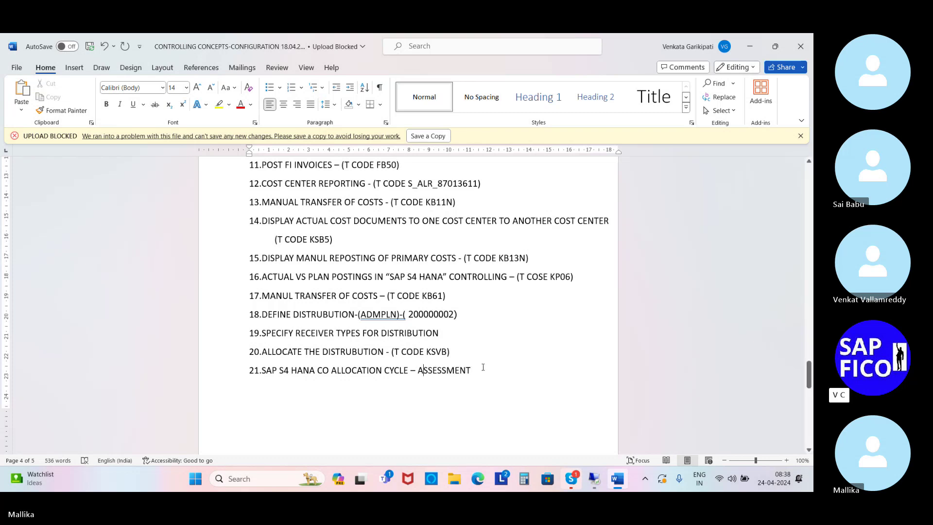
type("CYCL")
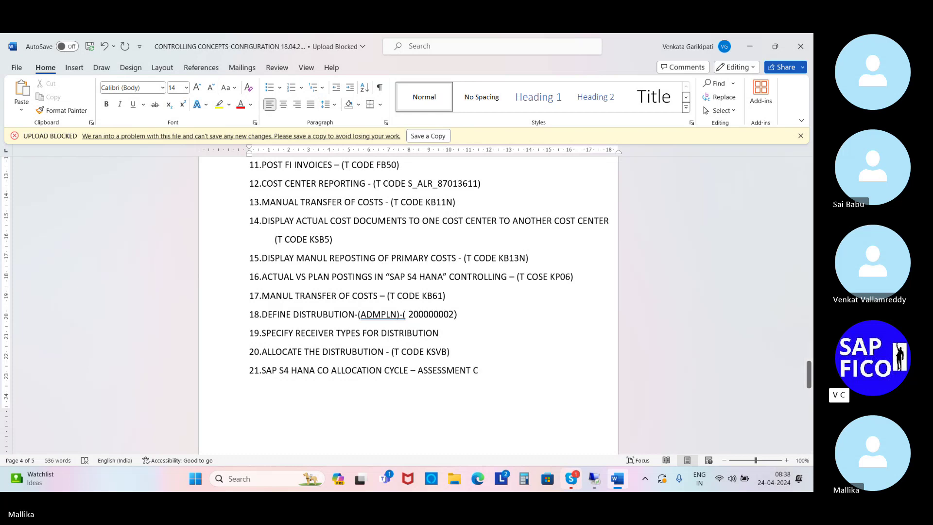
type("E WIT")
type("H ")
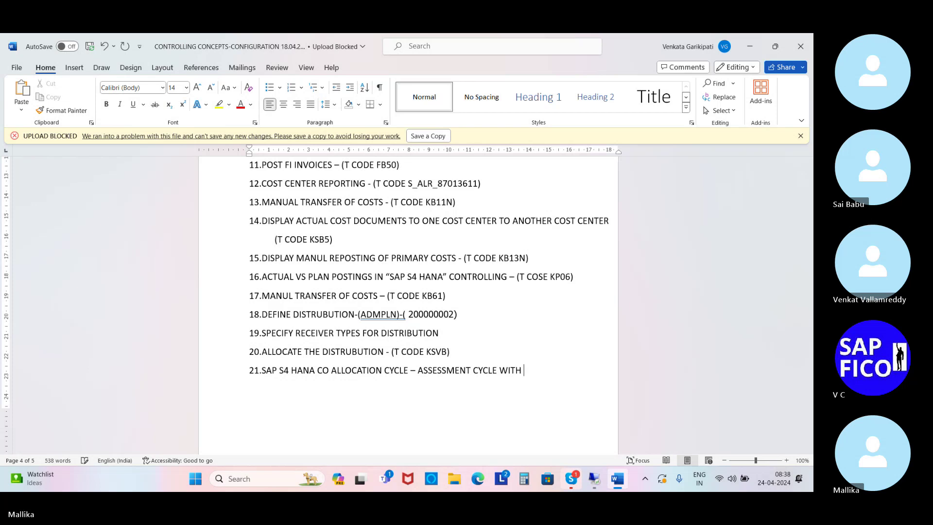
type("STATIC")
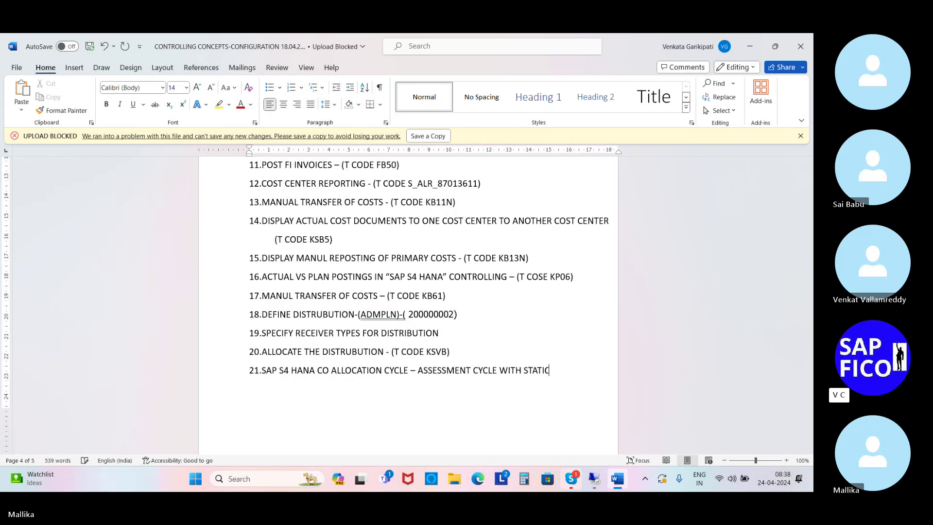
type("ALL")
key("BackSpace")
type("KEY FIGURES.")
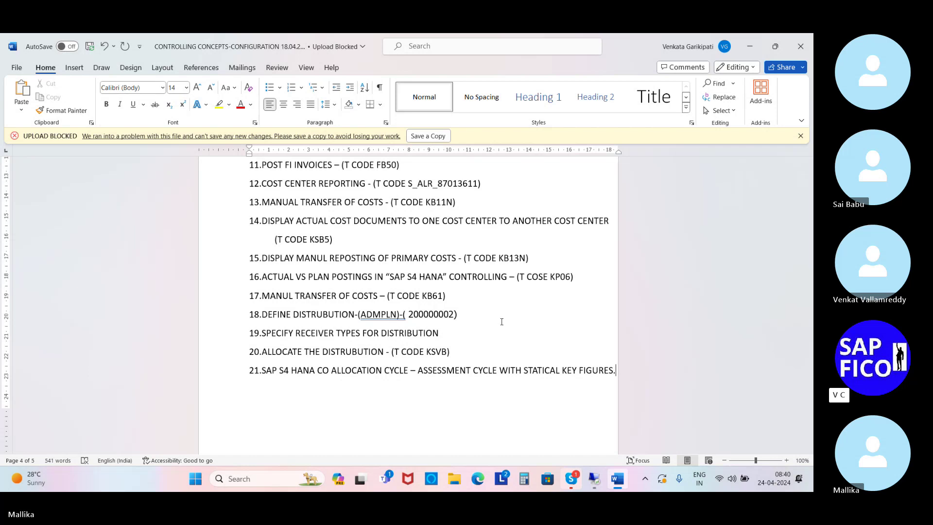
Switch back to the remote SAP system and bring up the Create Plan Distribution Cycle session for ADMPLN.
left_click(594, 479)
mouse_move(163, 481)
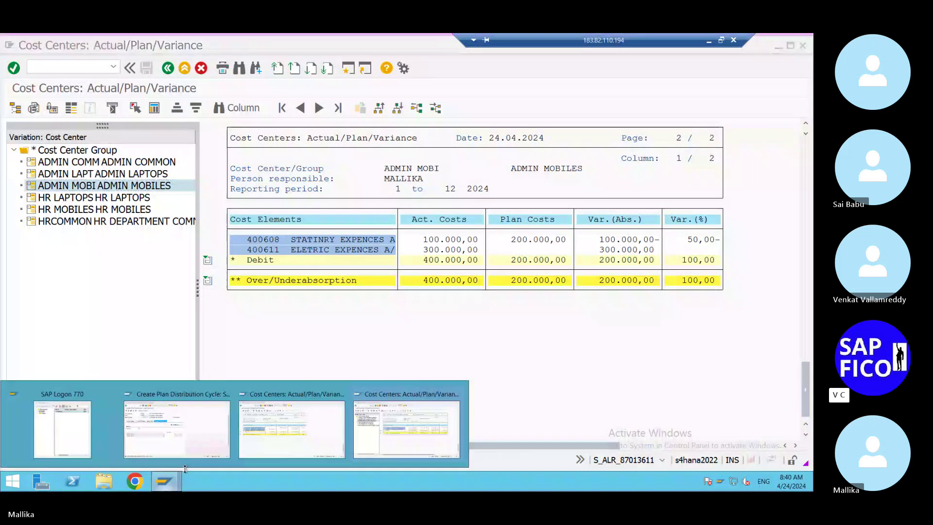
left_click(193, 443)
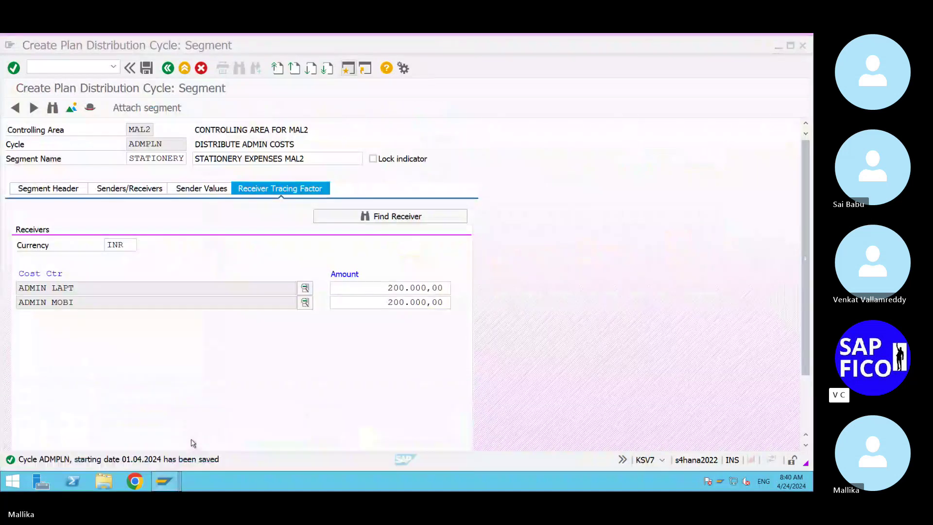
Open the SAP Reference IMG through transaction SPRO.
left_click(33, 66)
type("/NS")
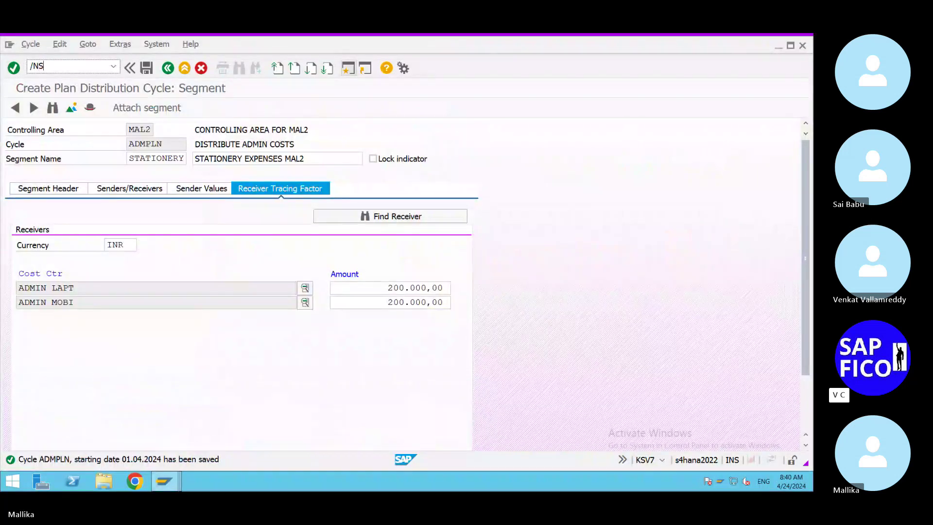
type("PRO")
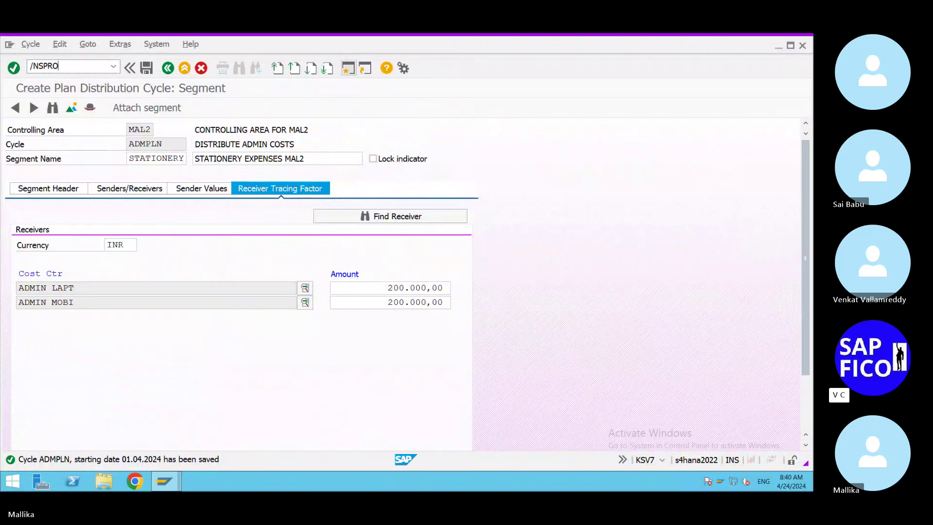
key("Return")
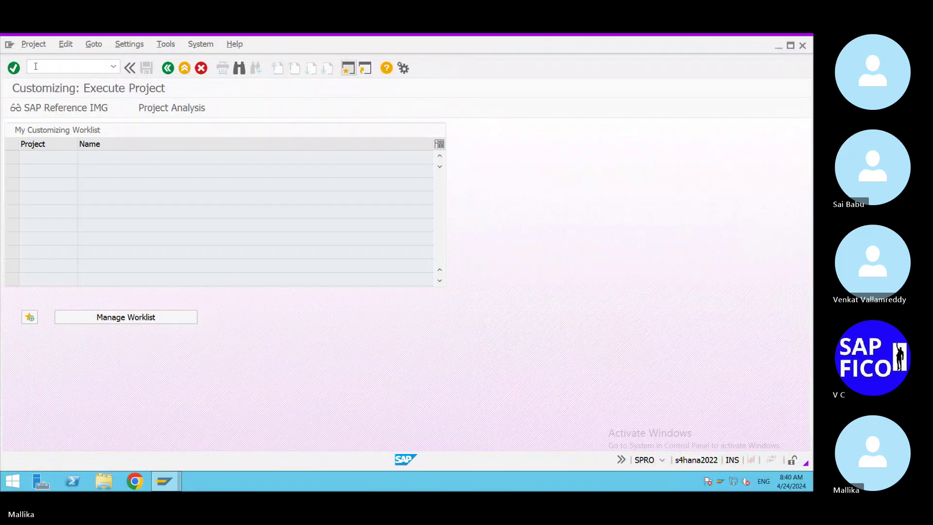
left_click(65, 114)
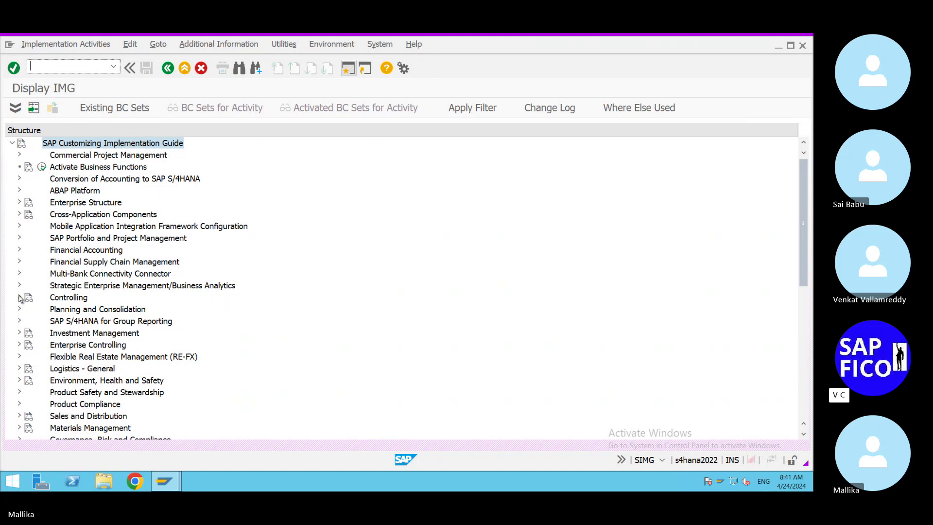
Expand the IMG structure down to Controlling, Cost Center Accounting, Actual Postings, Period-End Closing, Assessment.
left_click(20, 298)
scroll(39, 331, "down", 2)
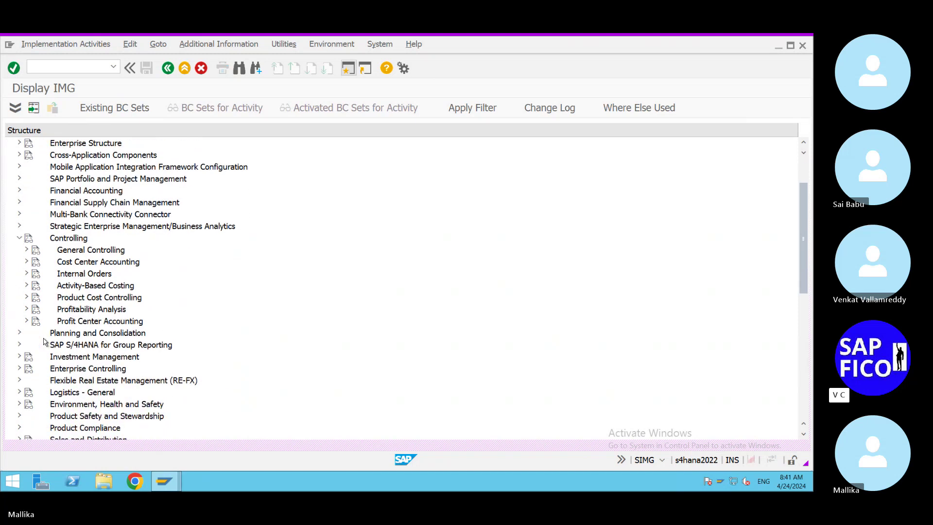
left_click(27, 261)
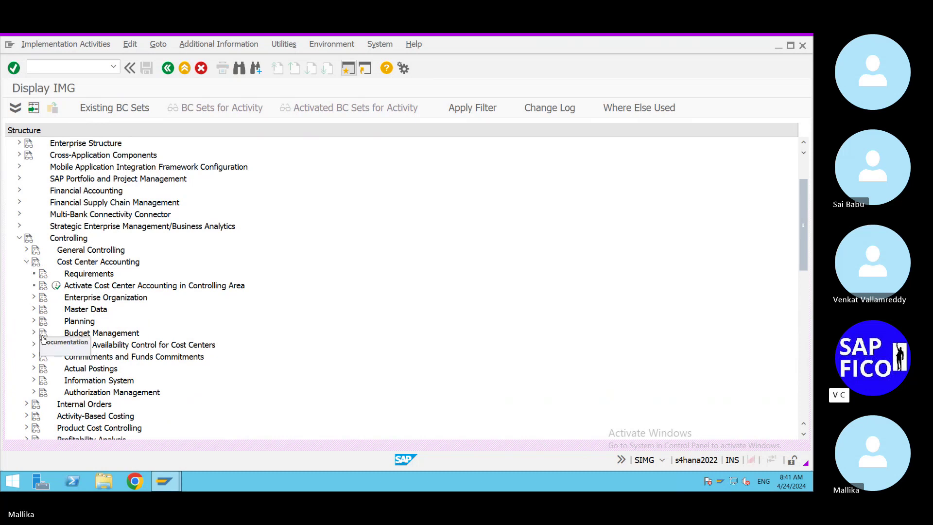
left_click(34, 368)
scroll(34, 370, "down", 2)
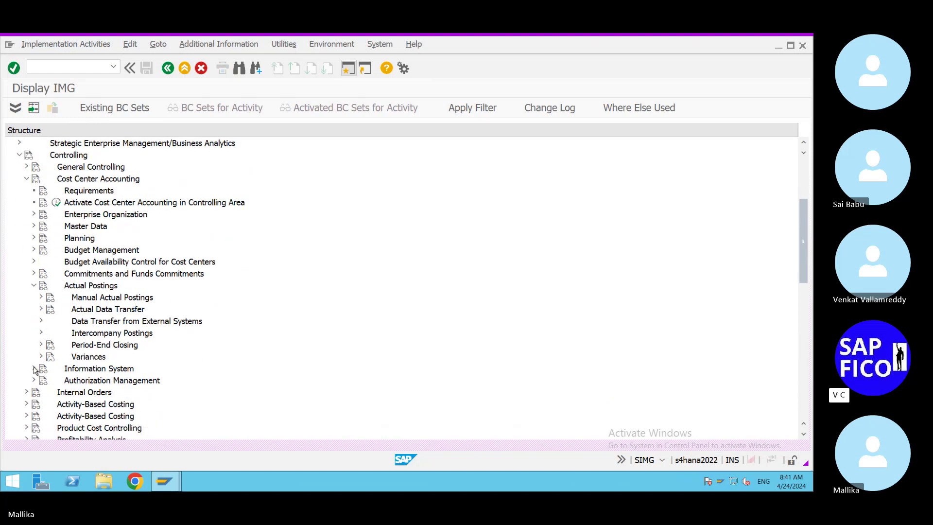
scroll(42, 340, "down", 1)
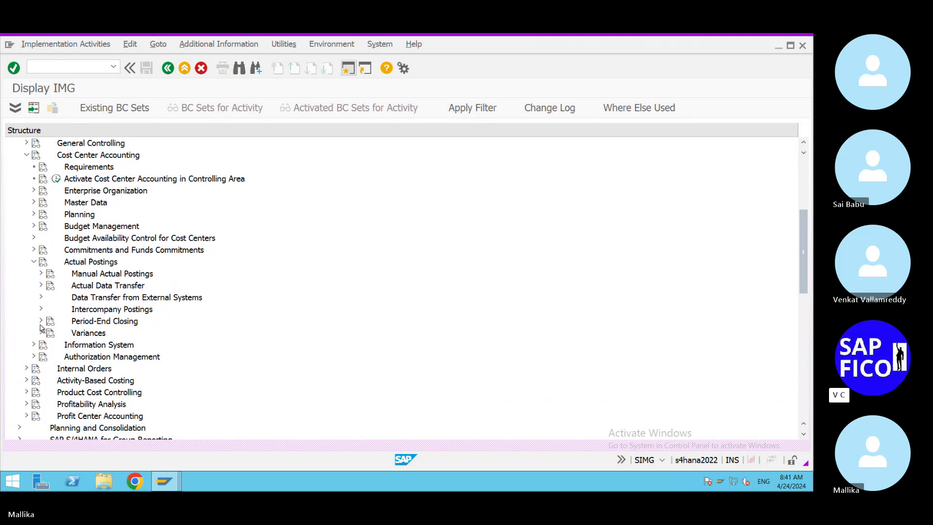
left_click(41, 321)
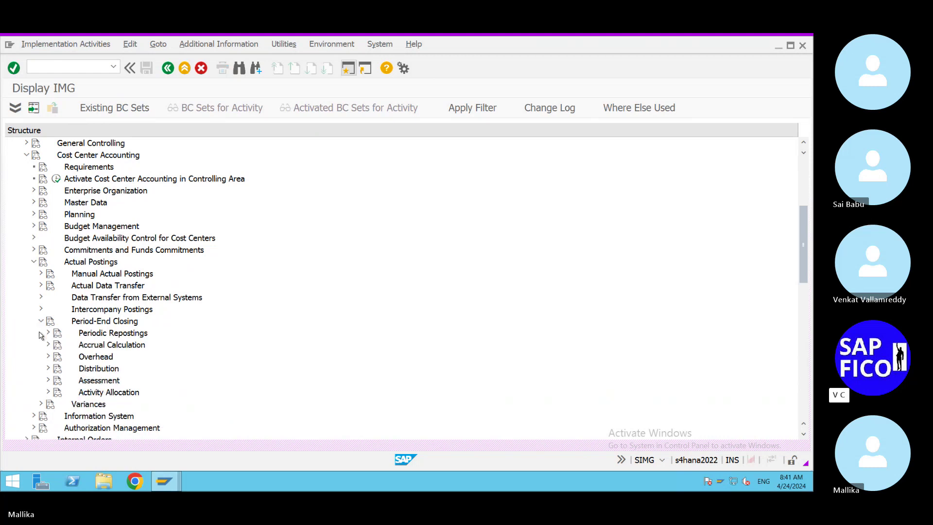
left_click(48, 381)
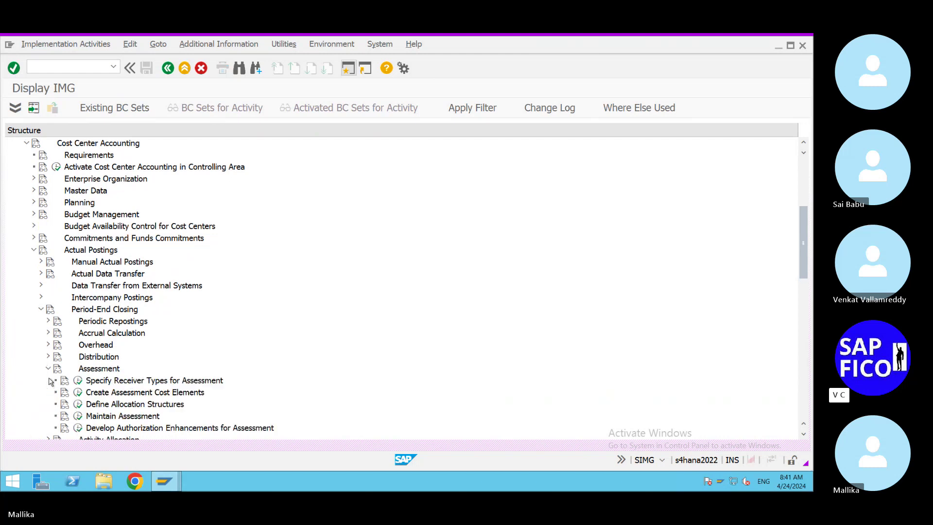
scroll(308, 338, "down", 1)
scroll(308, 338, "down", 2)
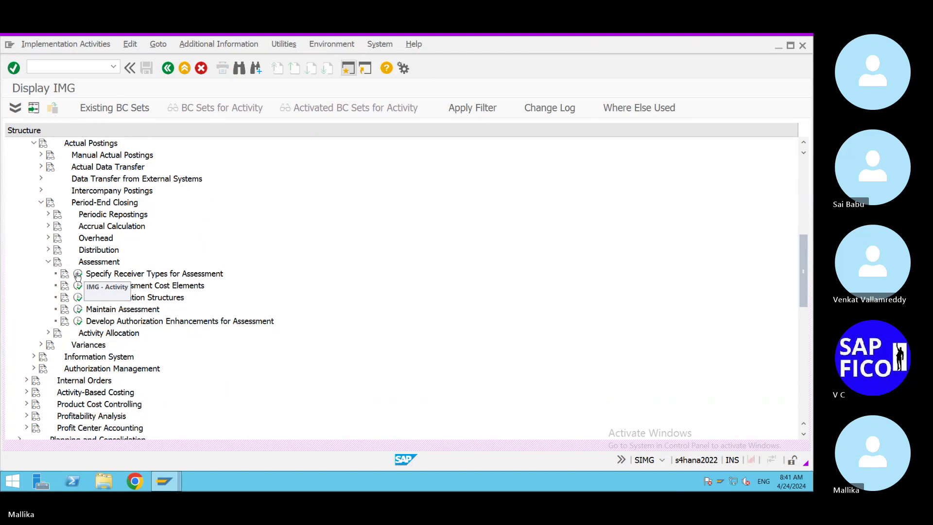
Check the receiver types specified for assessment, then open the activity for creating assessment cost elements.
left_click(78, 274)
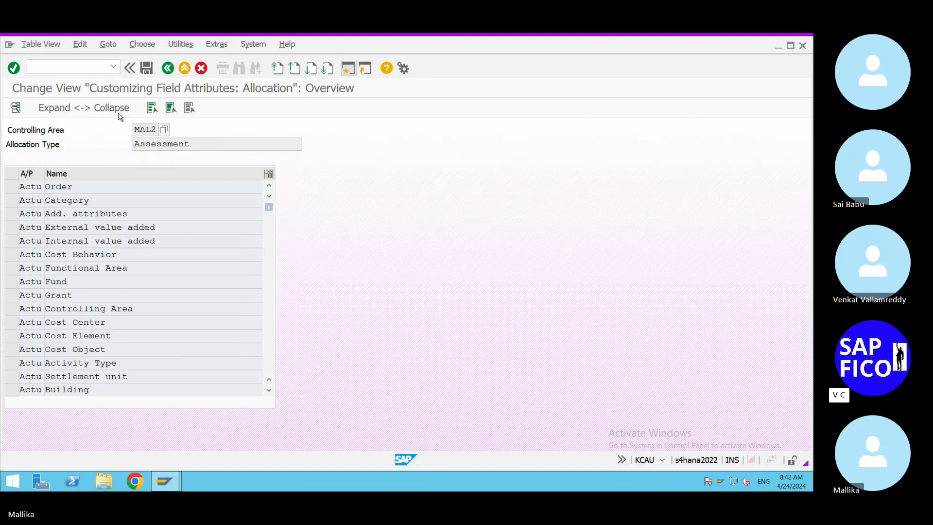
left_click(168, 69)
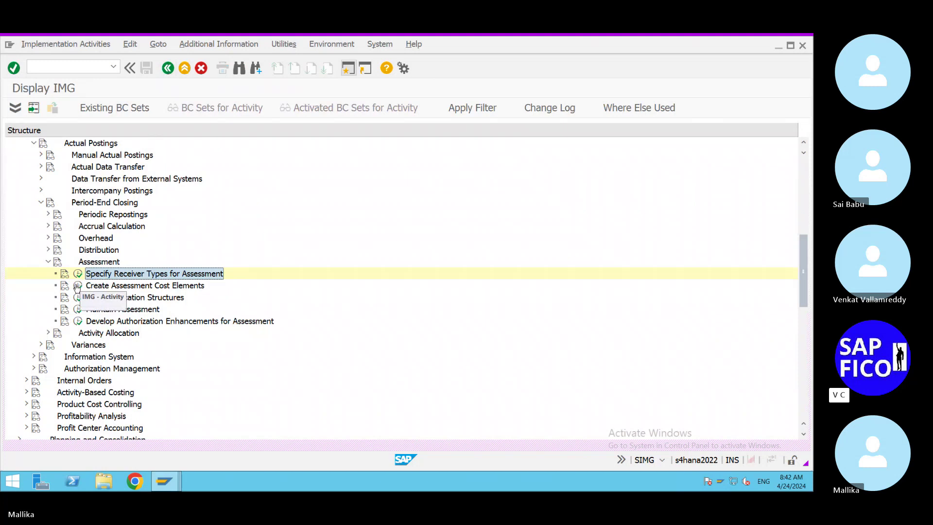
left_click(77, 286)
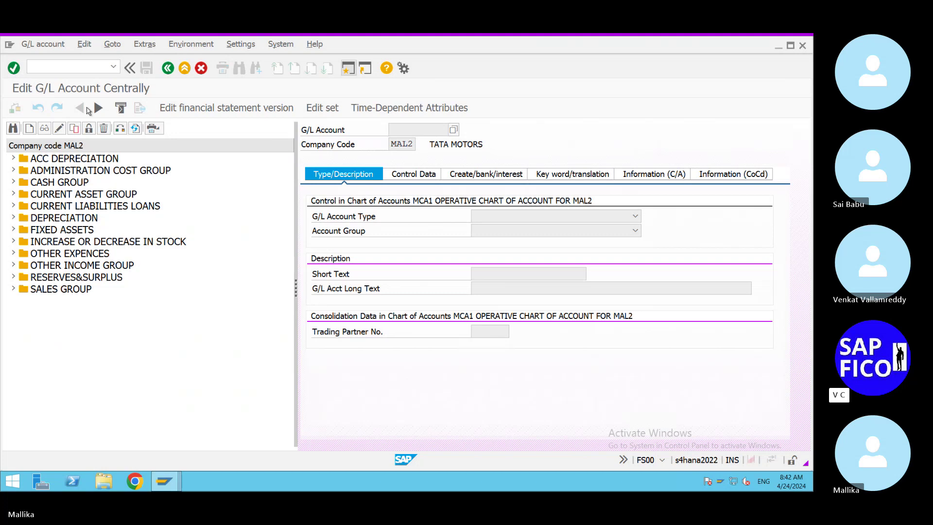
Open the G/L account groups with transaction OBD4 in a new session and position the list at chart of accounts MCA1.
left_click(347, 72)
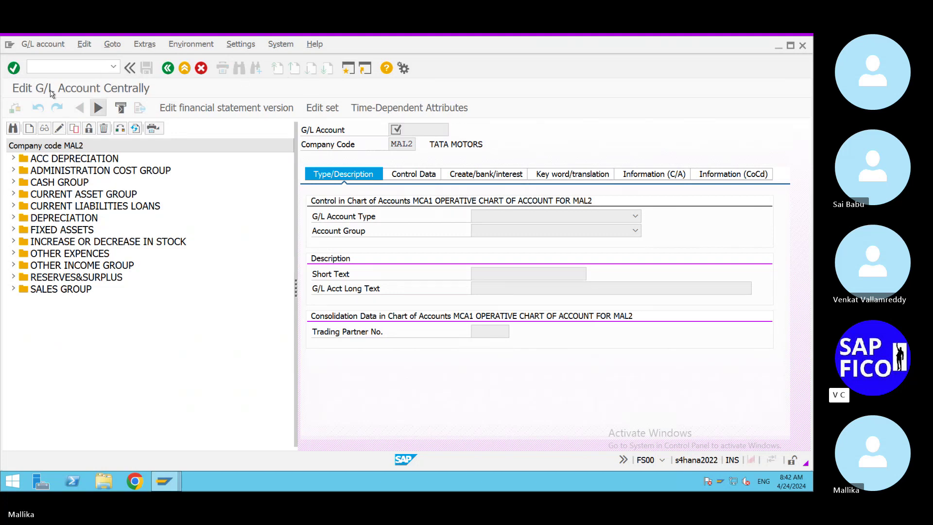
type("/N")
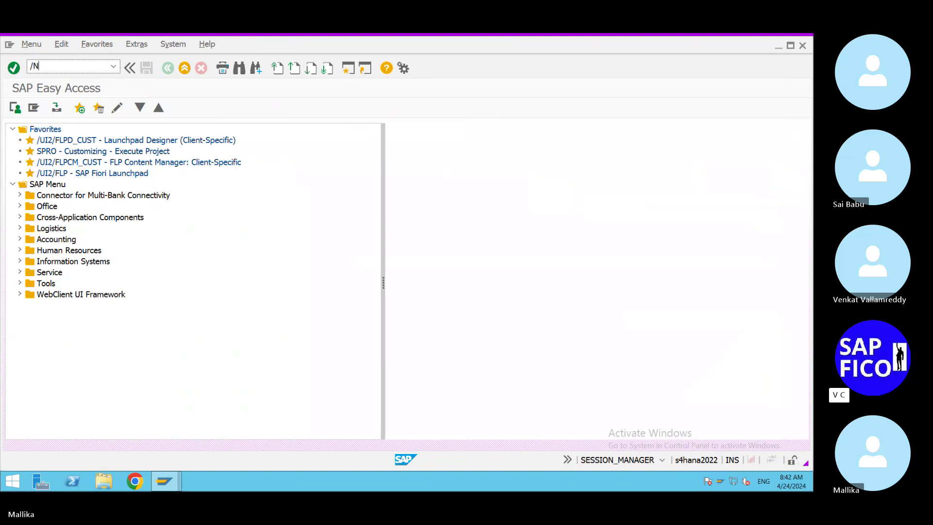
type("OBD4")
key("Return")
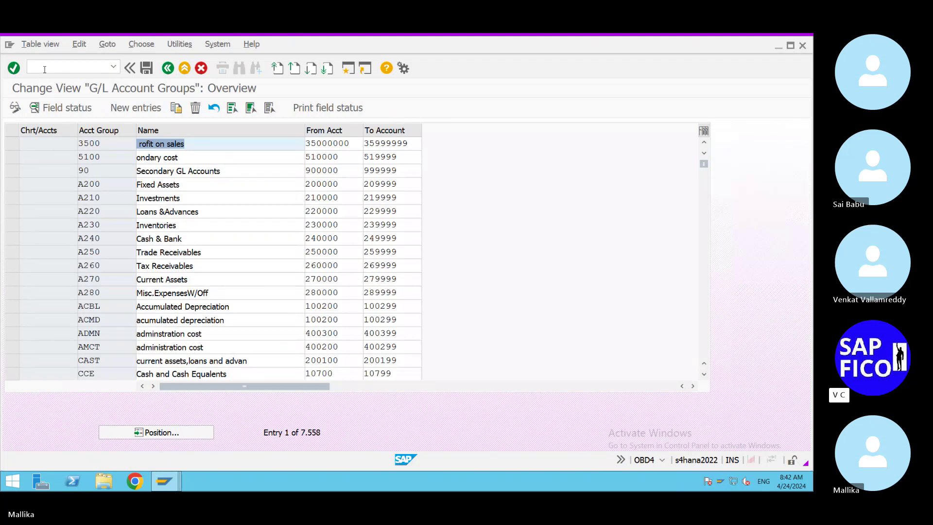
left_click(197, 438)
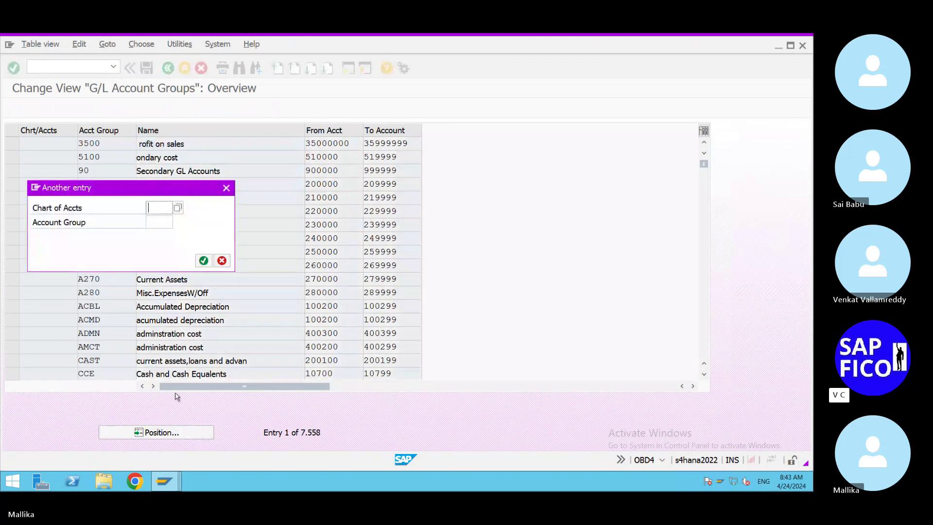
type("MCA1")
left_click(204, 260)
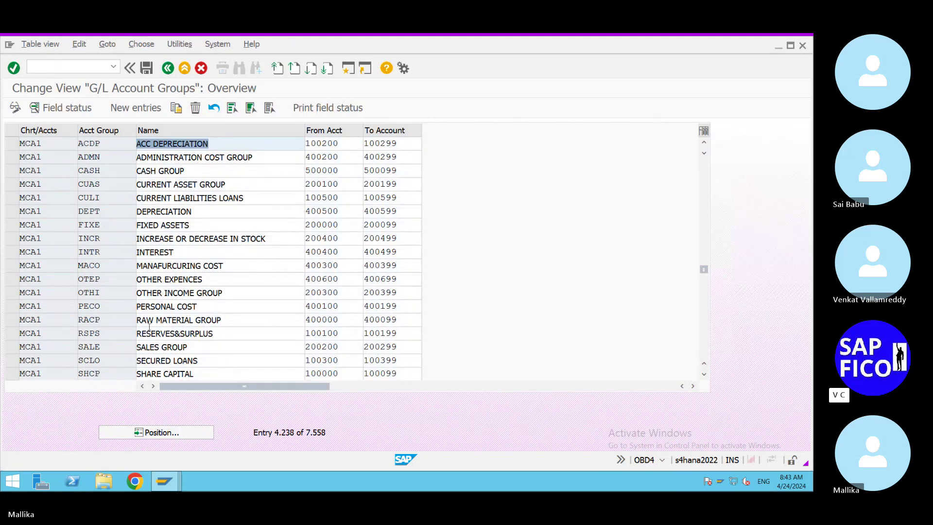
Examine the existing account groups of chart MCA1 and their account number ranges to find a free interval.
scroll(147, 338, "down", 1)
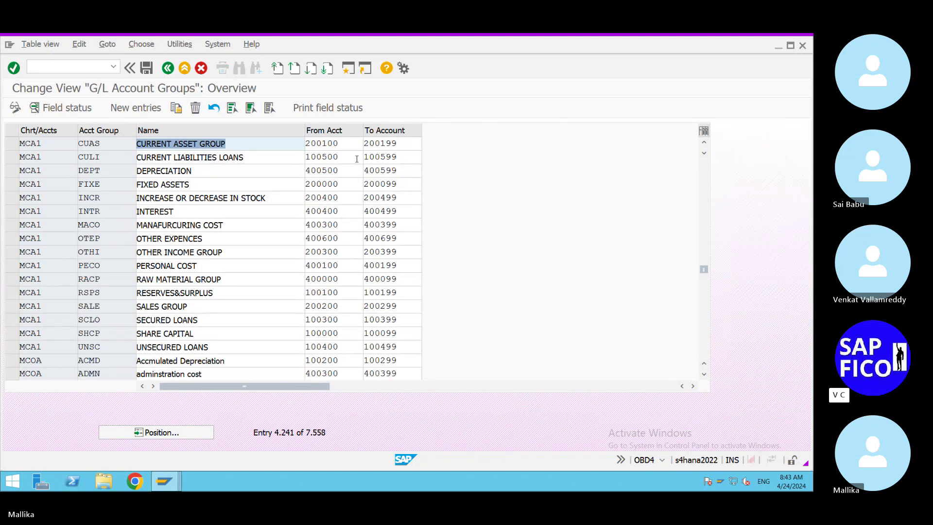
scroll(356, 159, "up", 1)
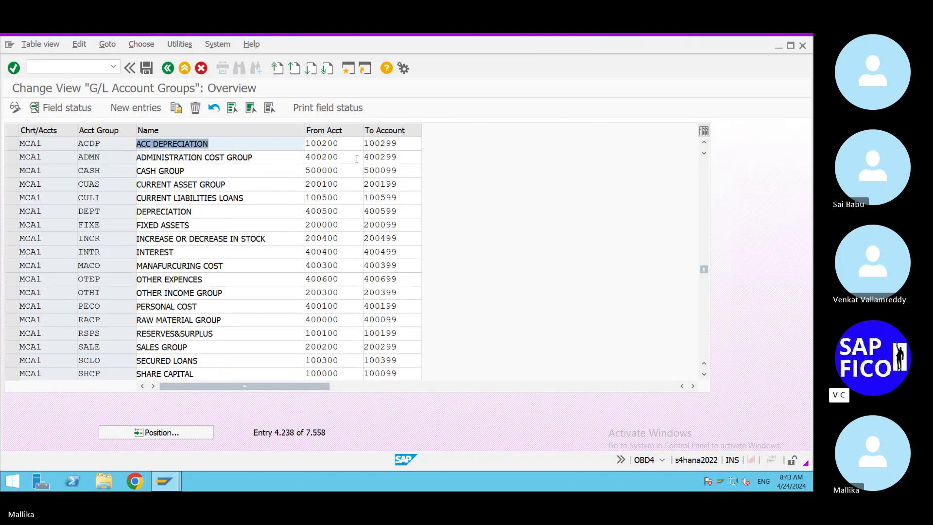
scroll(356, 159, "up", 1)
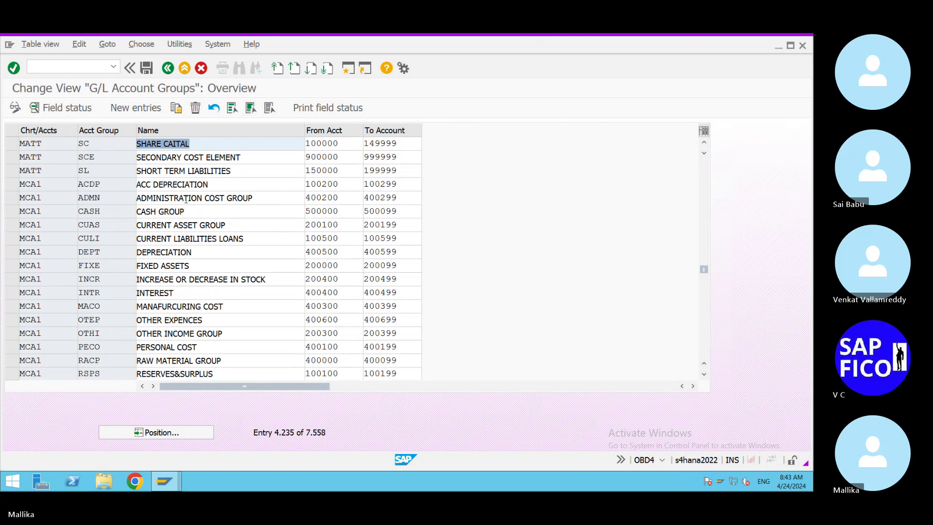
left_click(254, 198)
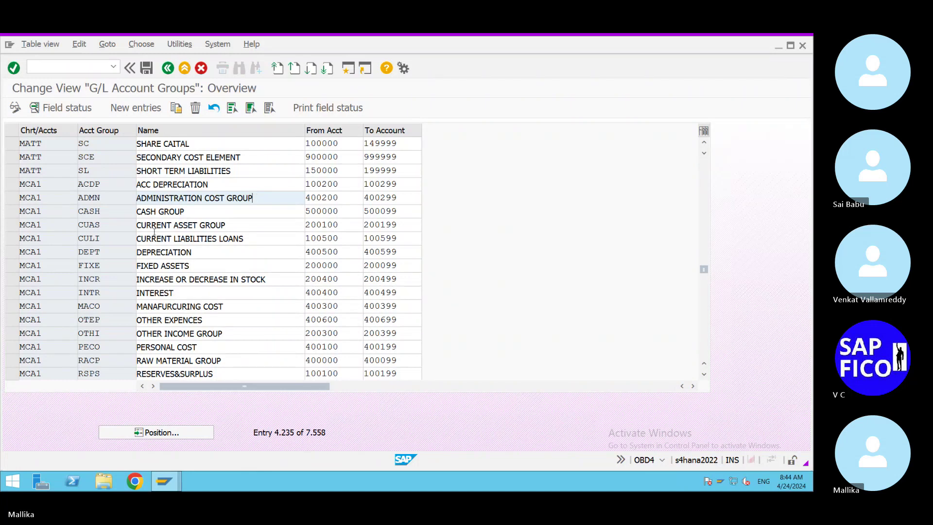
scroll(165, 254, "down", 1)
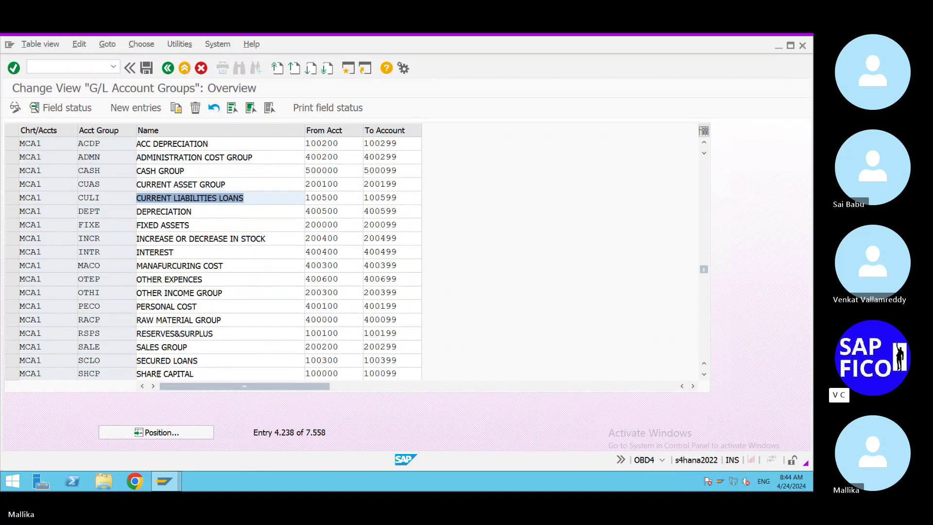
scroll(161, 350, "down", 1)
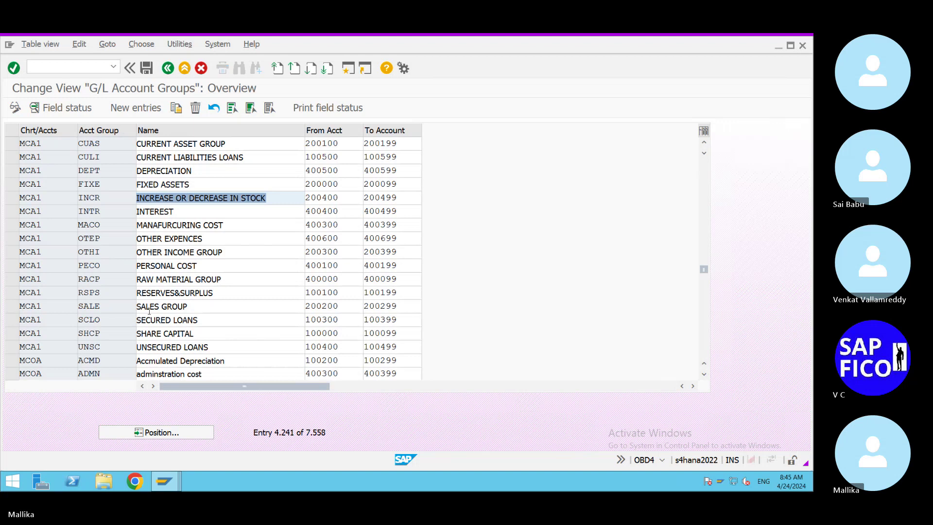
left_click(249, 211)
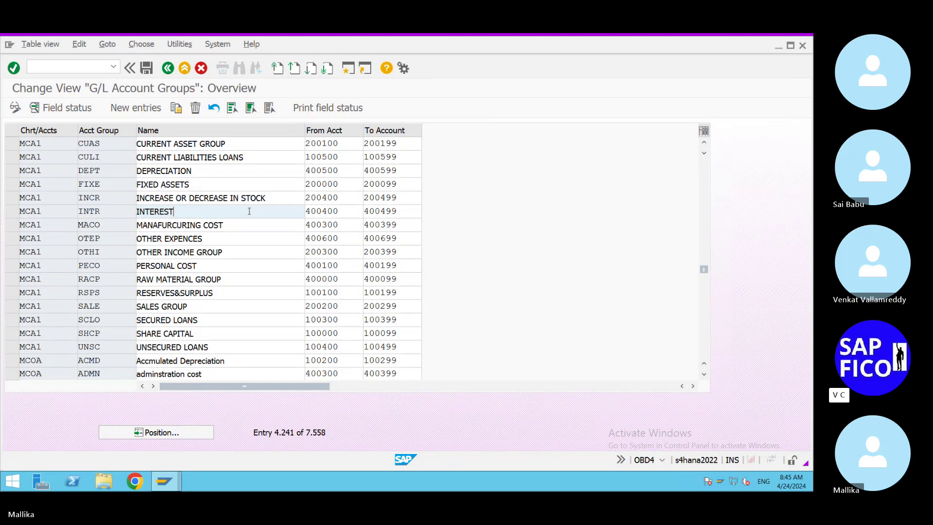
scroll(249, 211, "up", 1)
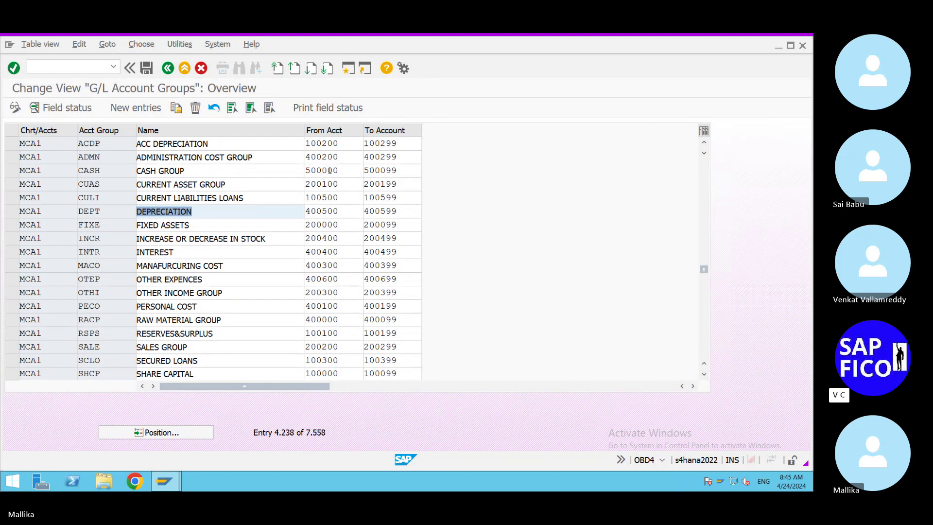
left_click(348, 198)
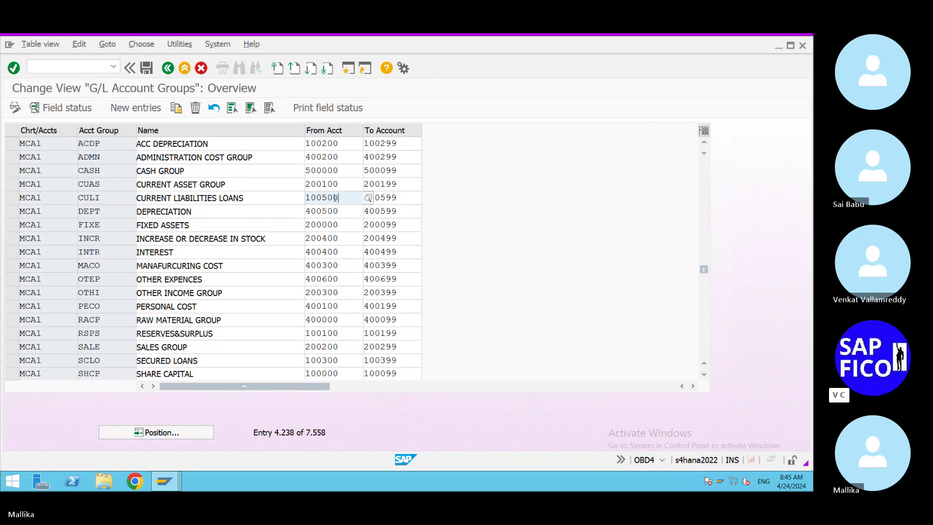
Add a new account group SECE named SECONDARY COST ELEMENT for chart of accounts MCA1.
left_click(131, 108)
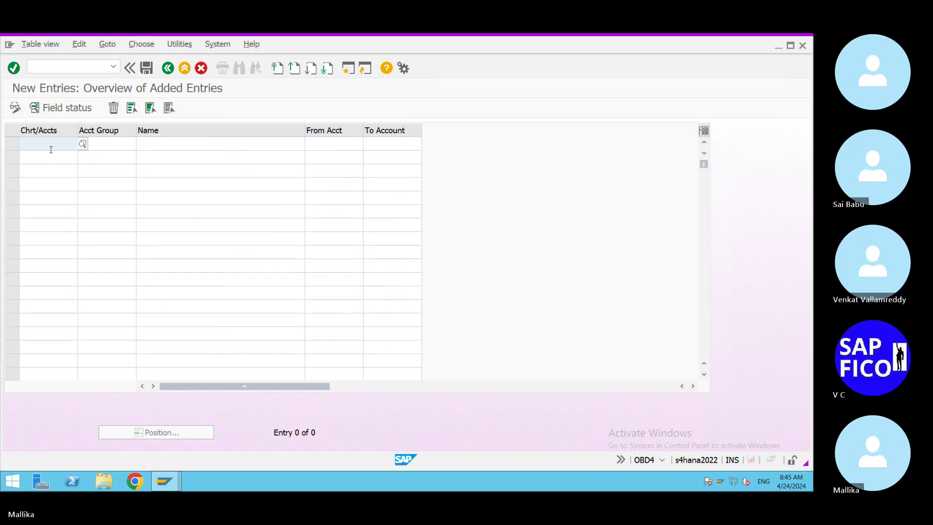
left_click(51, 150)
left_click(41, 175)
left_click(101, 144)
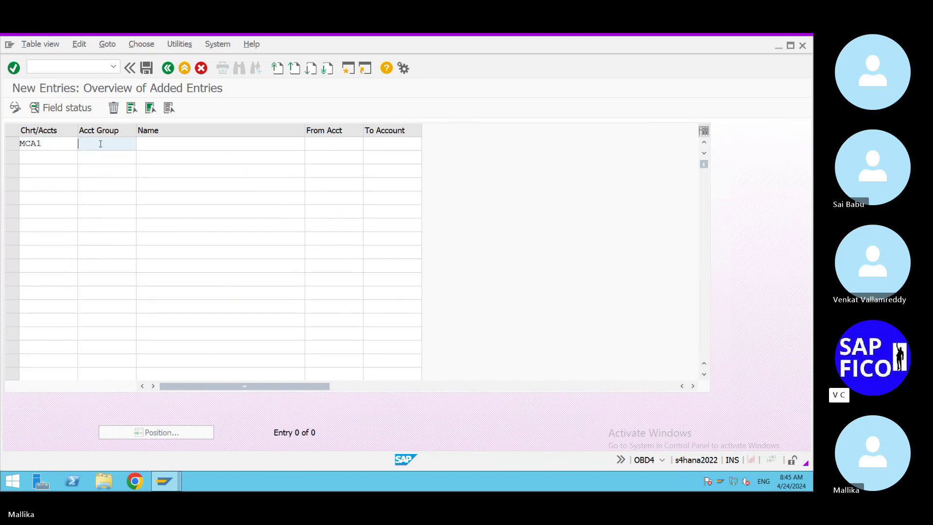
type("S")
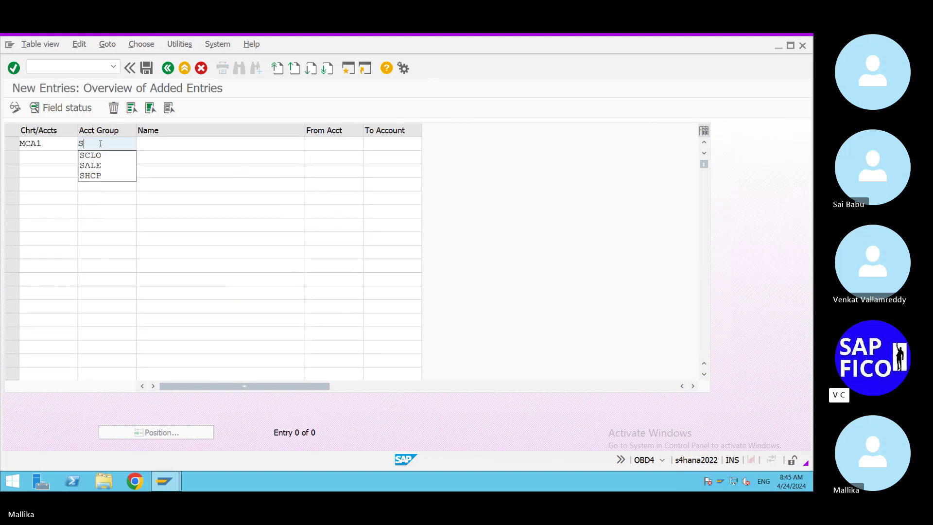
type("EC")
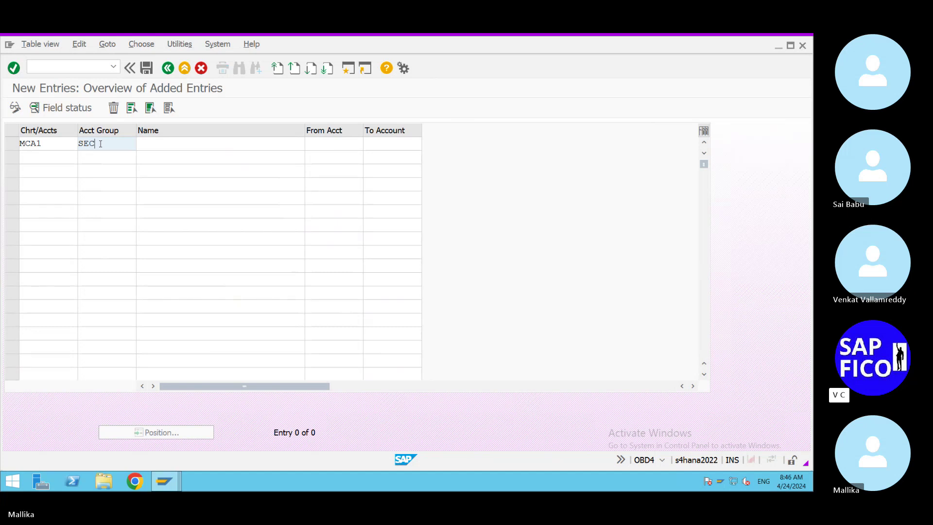
type("E")
left_click(147, 141)
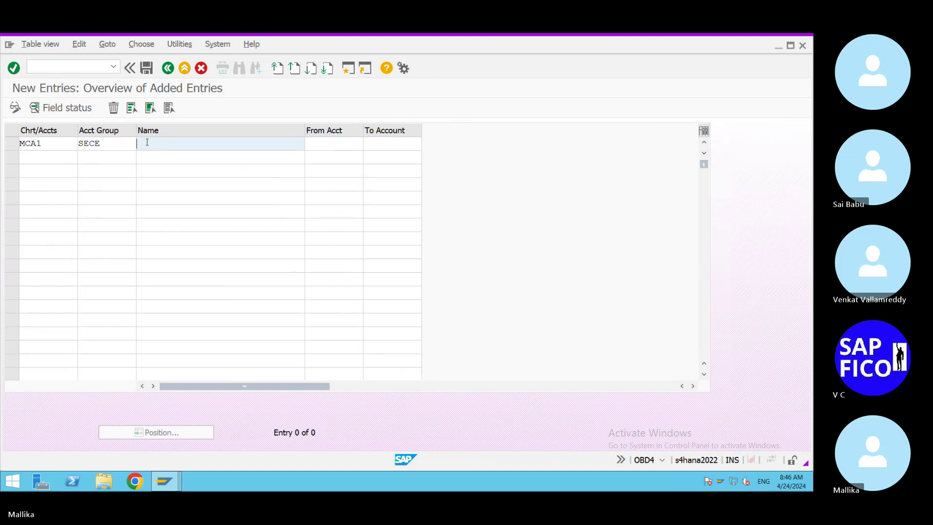
type("SECONDARY COST ELEMENT")
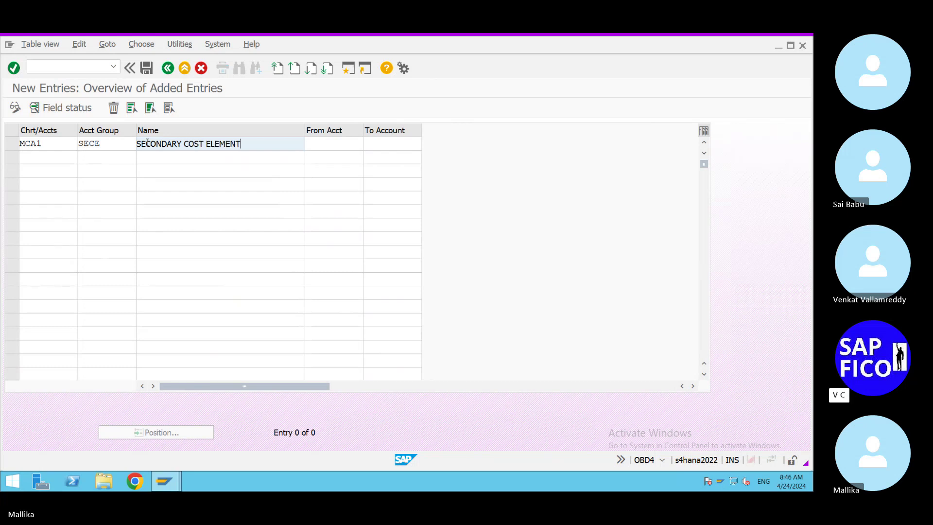
Set the SECE group's account interval from 100600 to 100699.
left_click(325, 144)
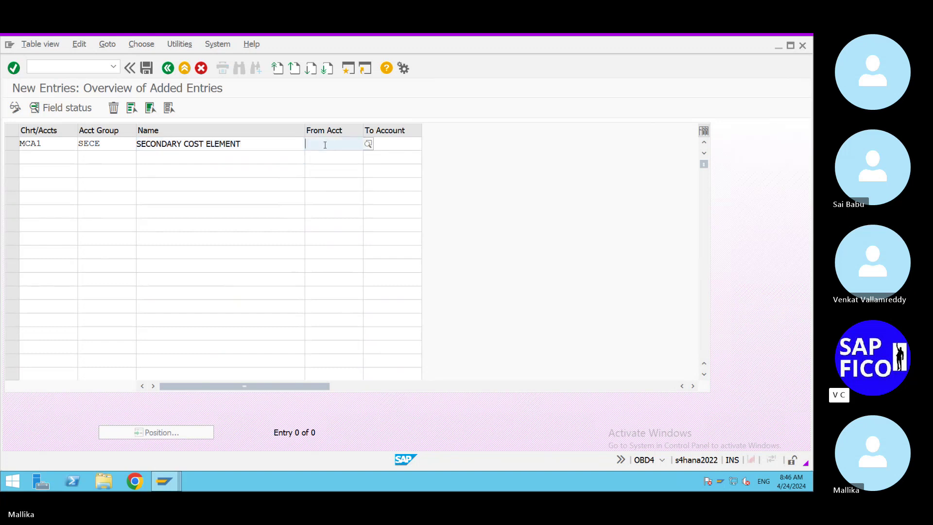
type("100")
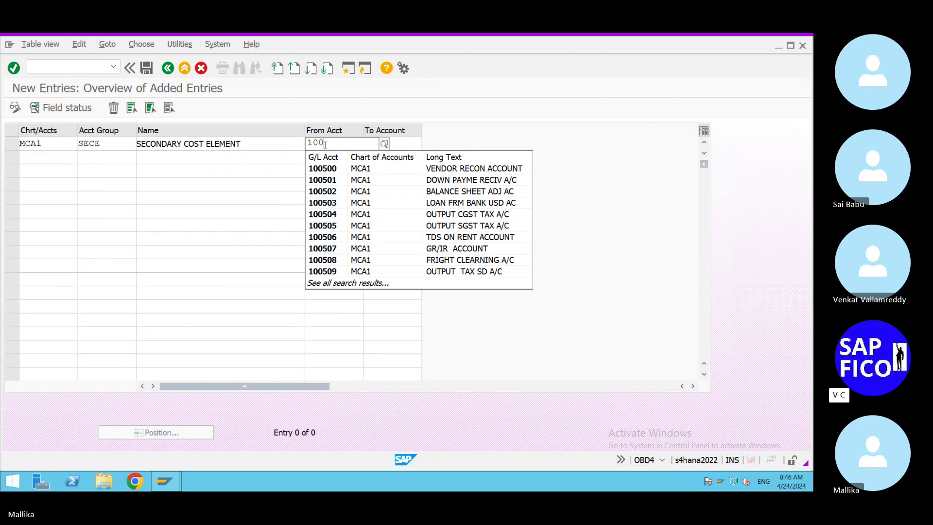
type("6")
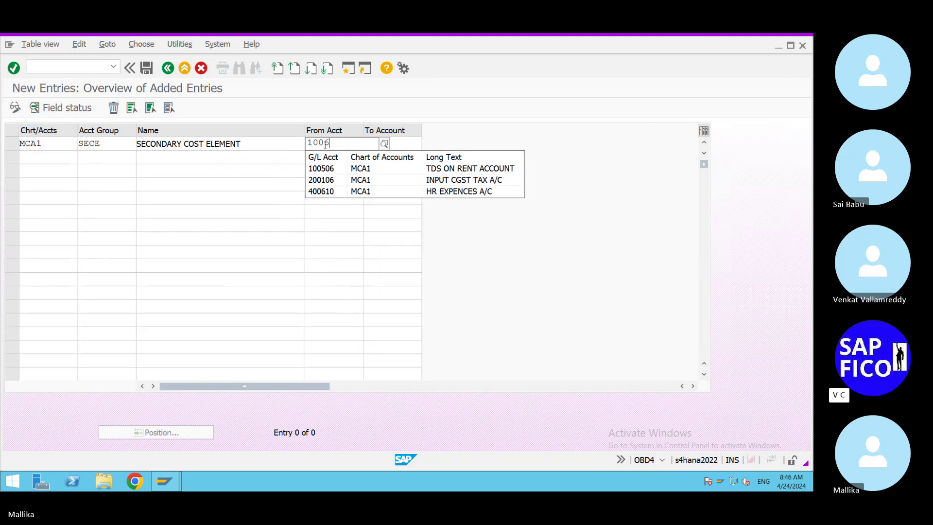
type("00")
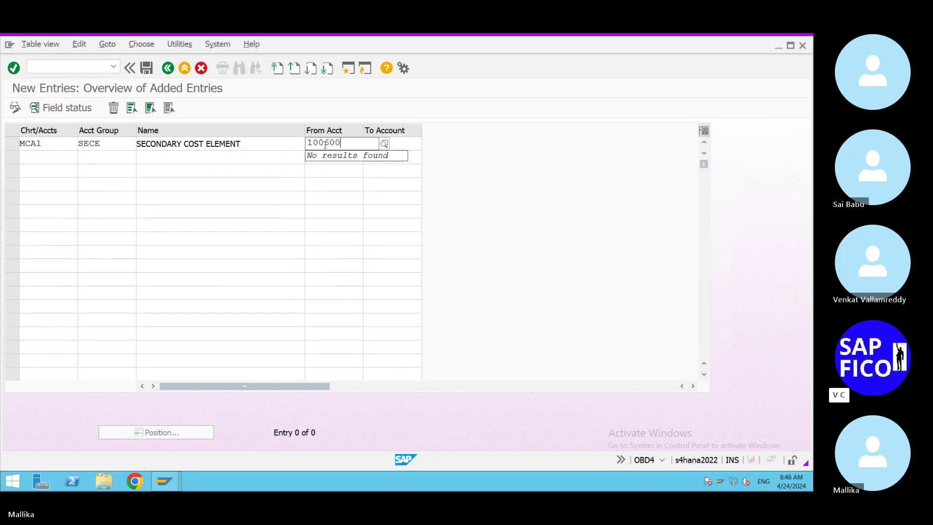
key("Tab")
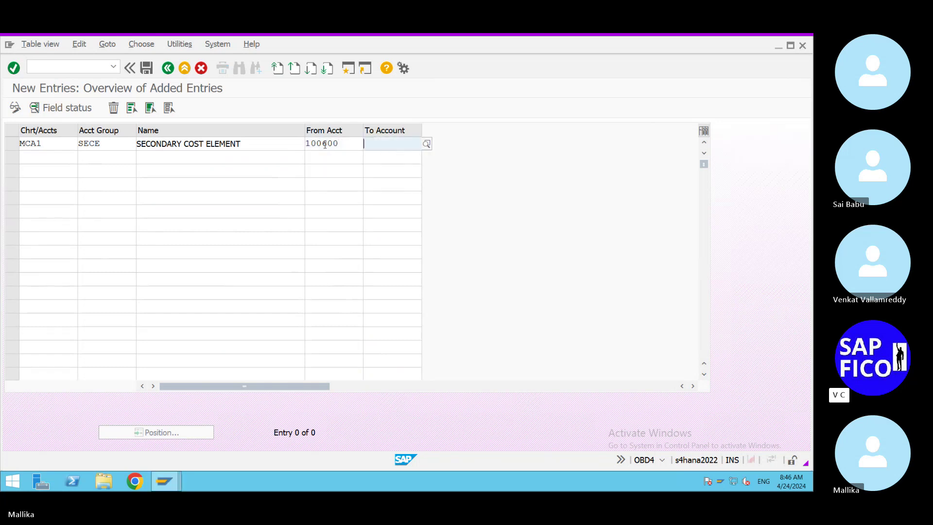
type("100")
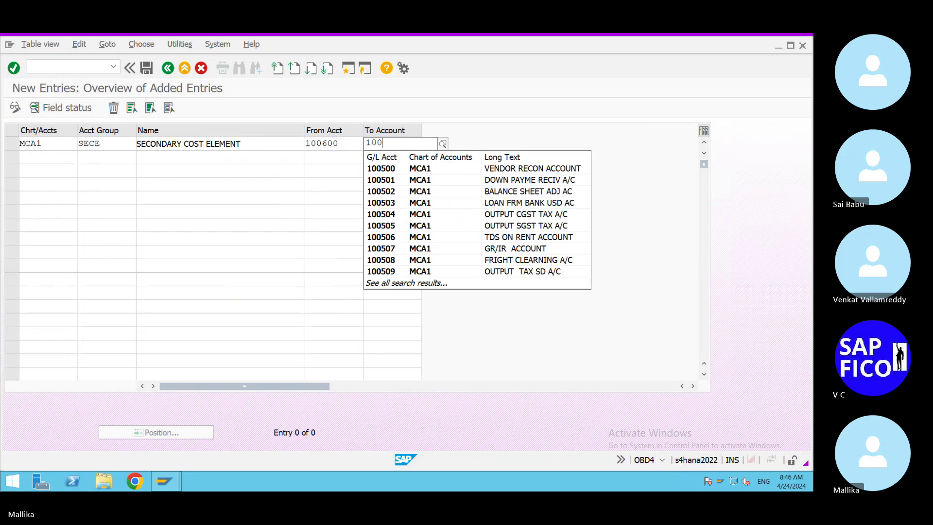
type("699")
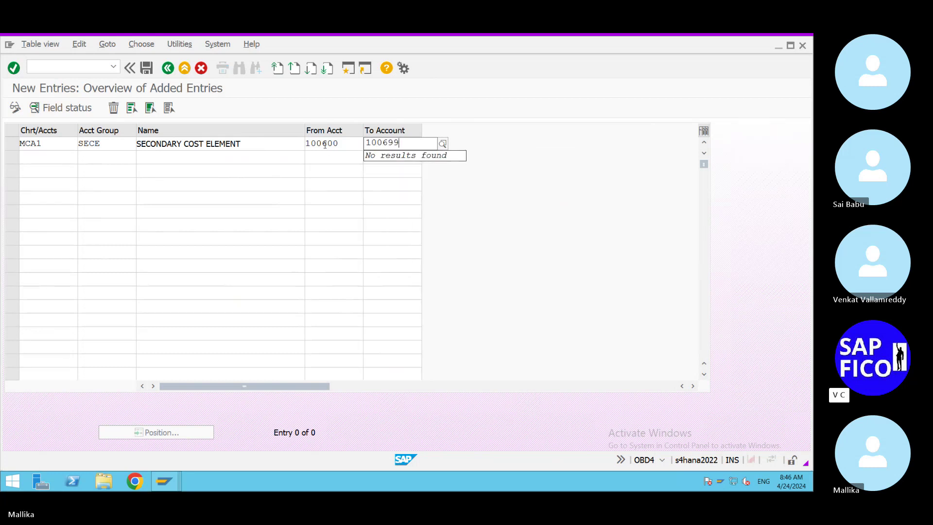
key("Return")
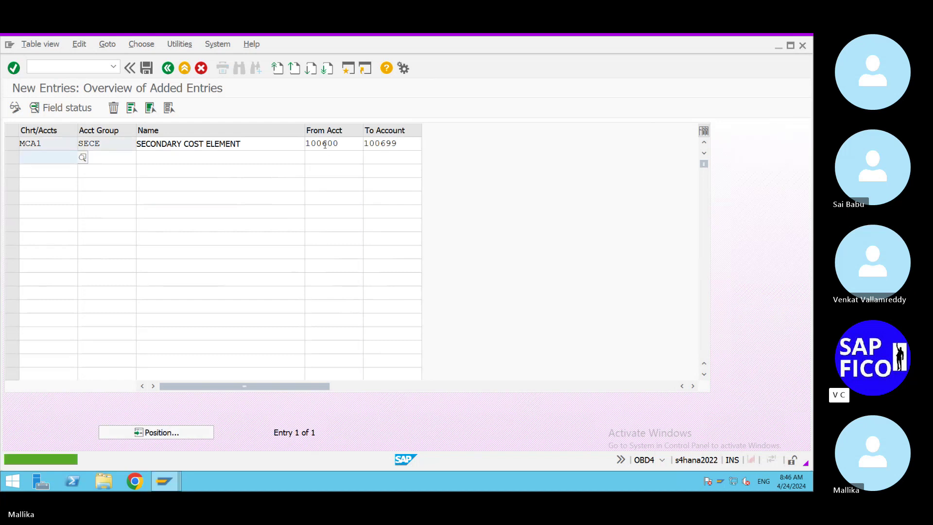
Save the account group under a new customizing request described as CHART OF ACCOUNTS FOR MAL2.
left_click(147, 68)
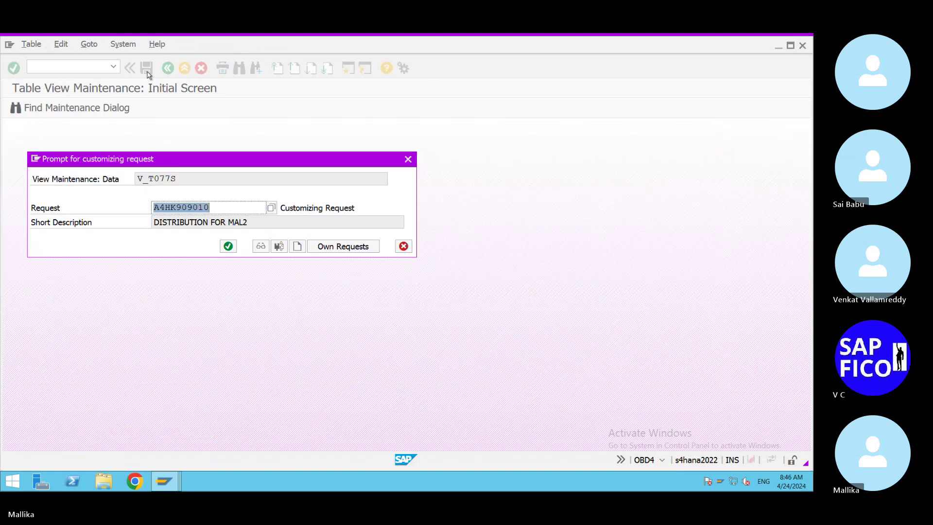
left_click(296, 246)
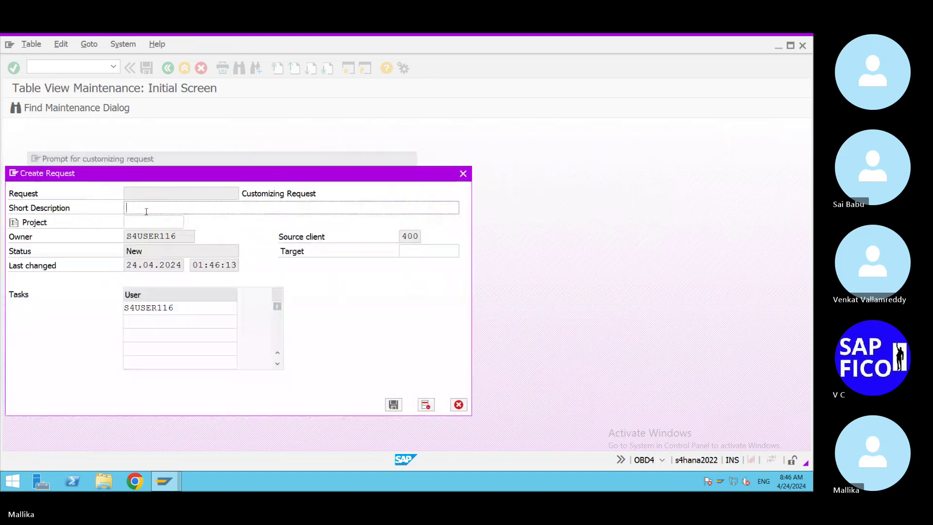
type("CHART OF ACCOUNTS FOR MAL2")
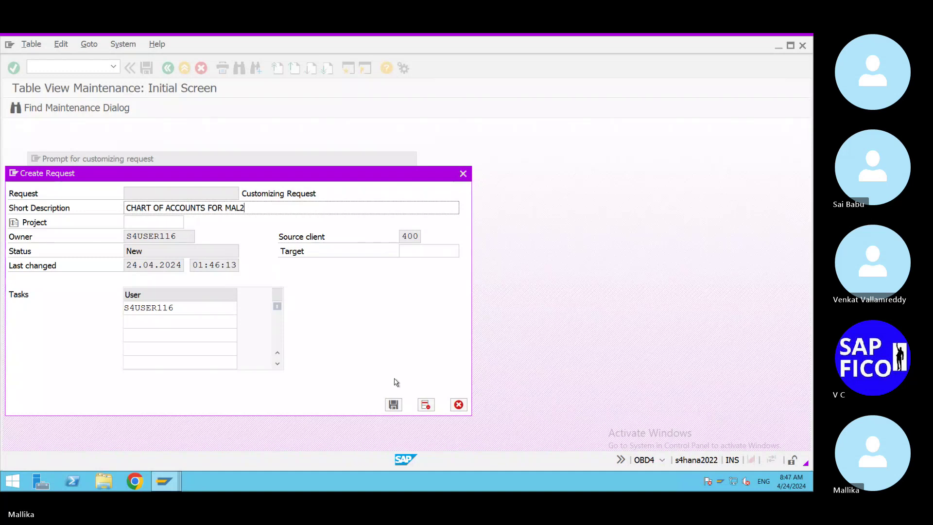
left_click(393, 404)
left_click(229, 247)
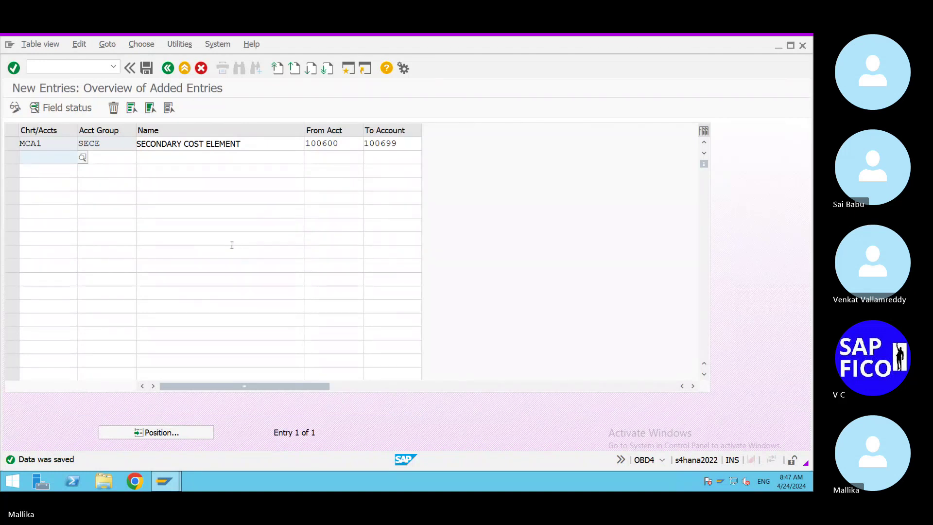
Return to the account group overview, position it at chart MCA1 and check the secondary cost element entry.
left_click(169, 69)
left_click(189, 432)
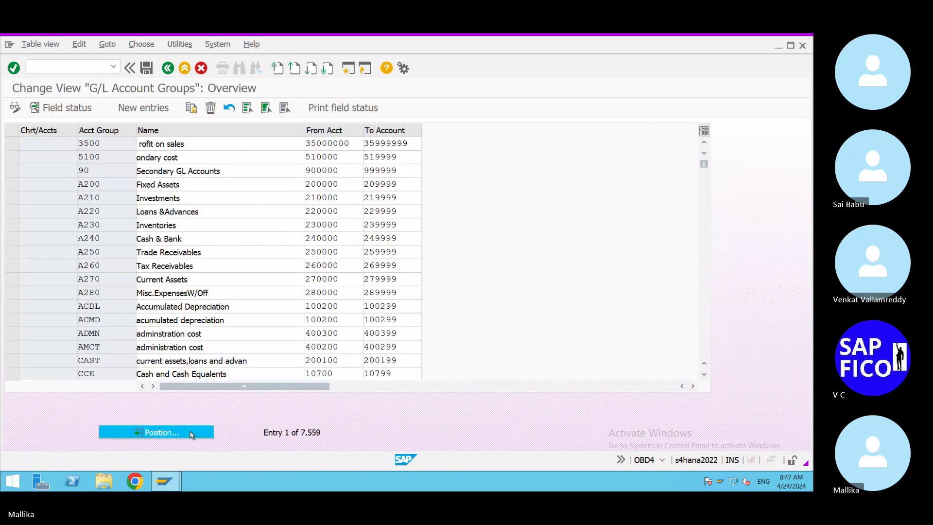
key("space")
left_click(167, 220)
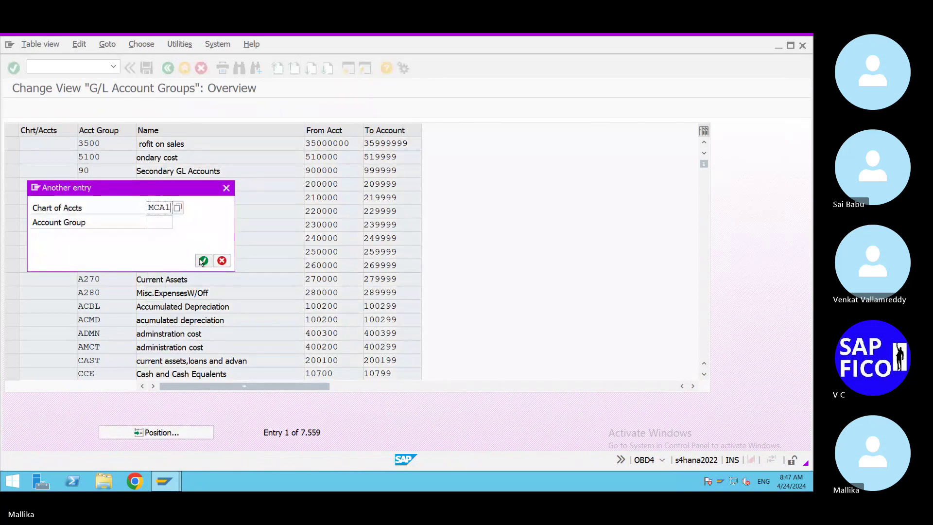
left_click(201, 261)
left_click(232, 142)
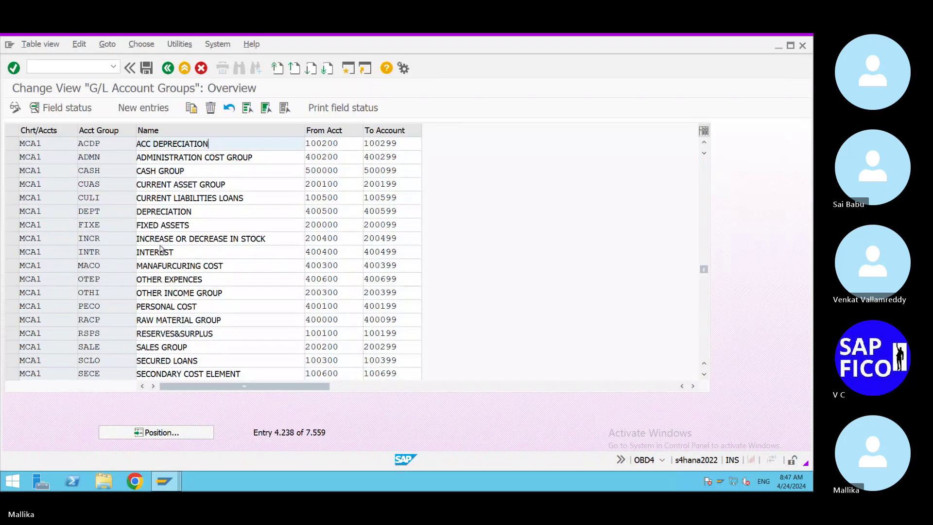
left_click(253, 372)
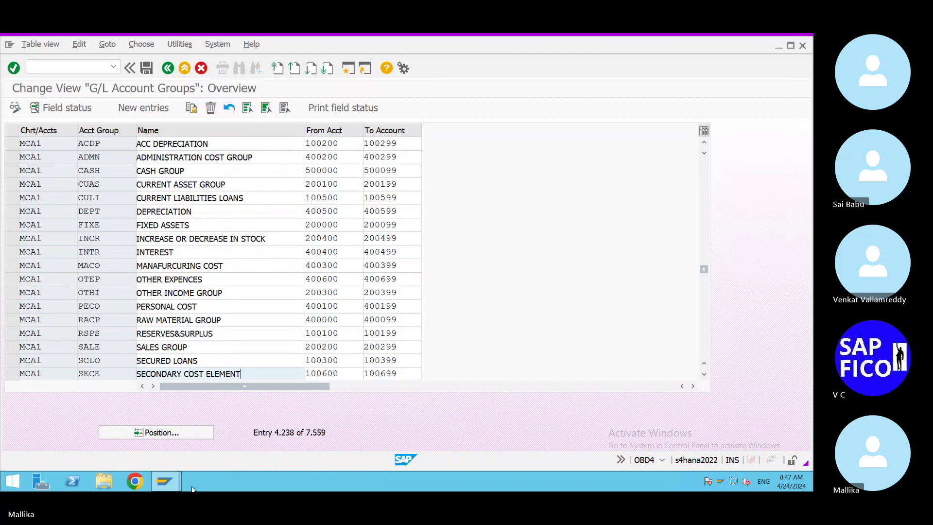
In the Edit G/L Account Centrally session, start creating account 100600 for company code MAL2 with account type Secondary Costs.
left_click(178, 482)
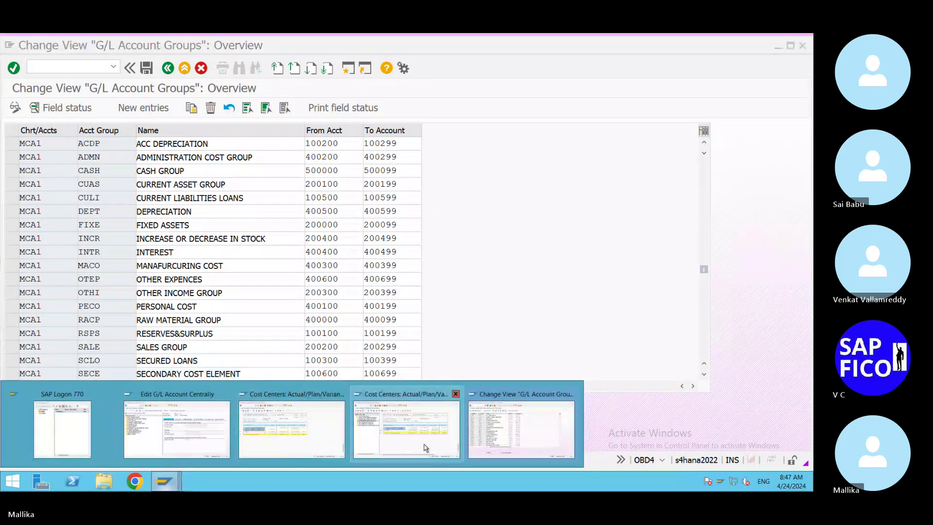
left_click(216, 443)
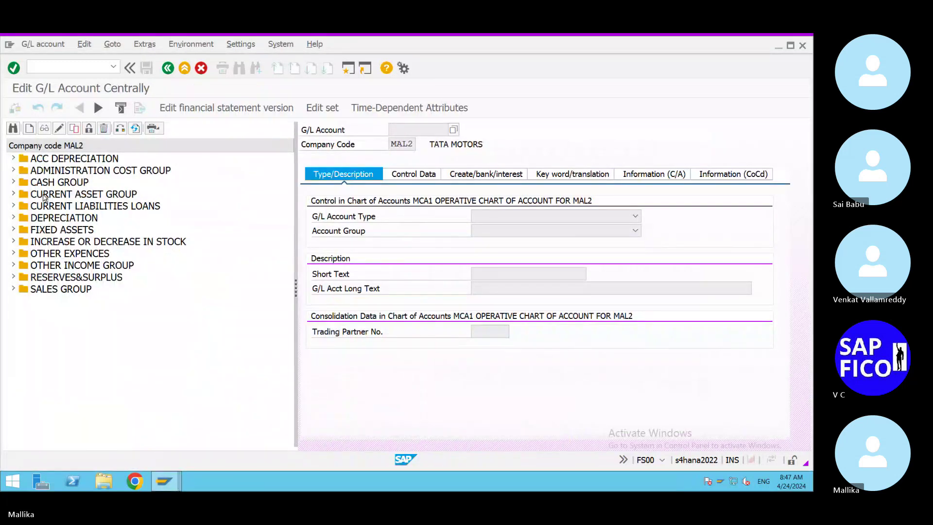
left_click(29, 129)
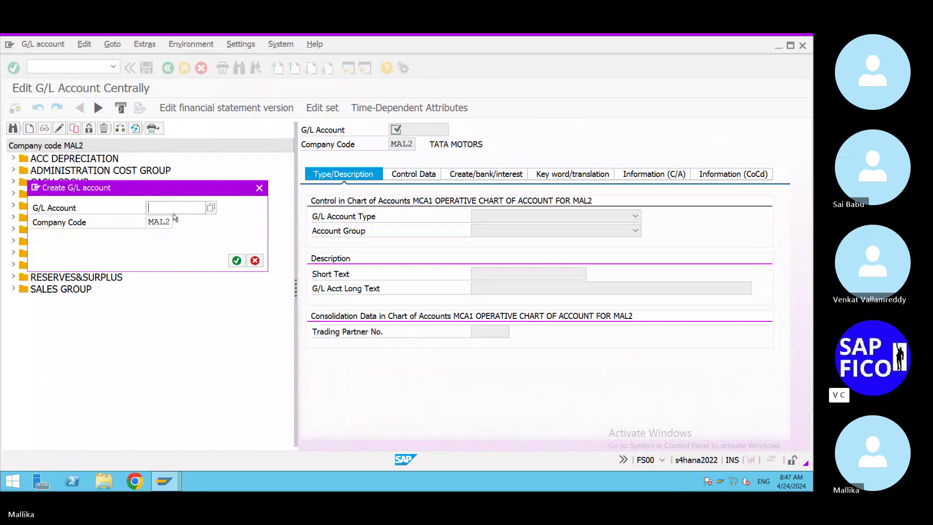
type("100600")
left_click(236, 260)
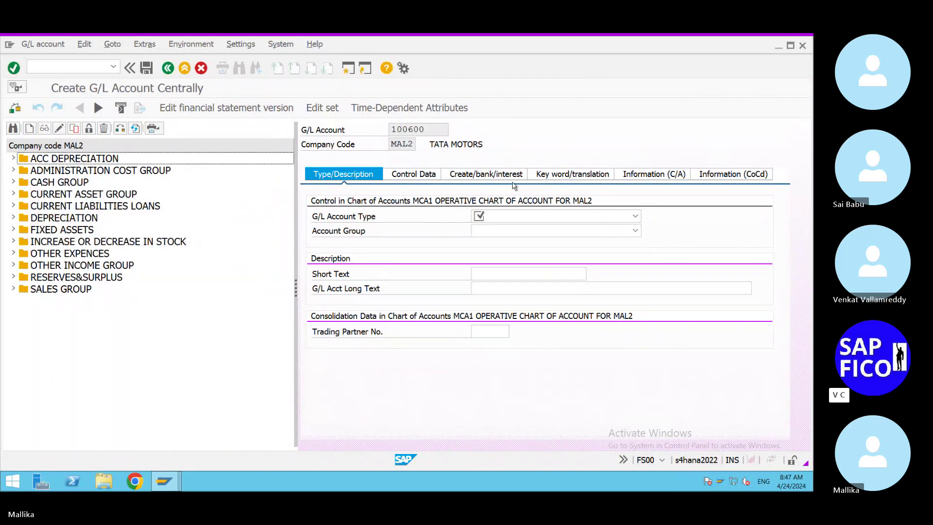
left_click(635, 217)
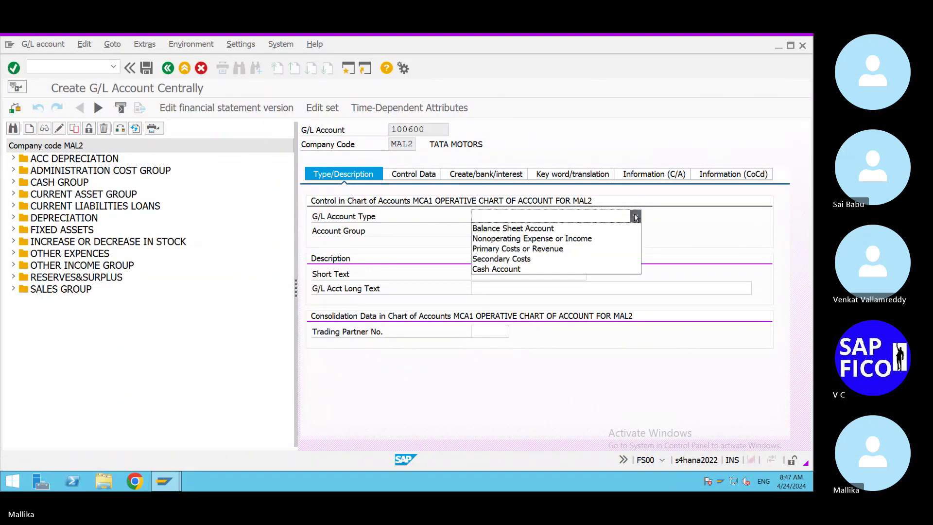
left_click(504, 258)
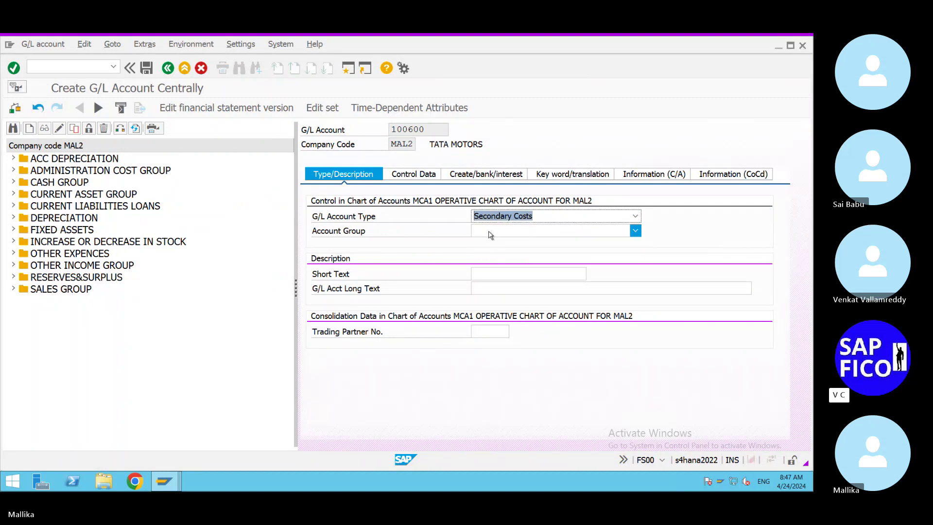
Look through the available account groups for the secondary cost element group, leaving the selection empty.
left_click(634, 230)
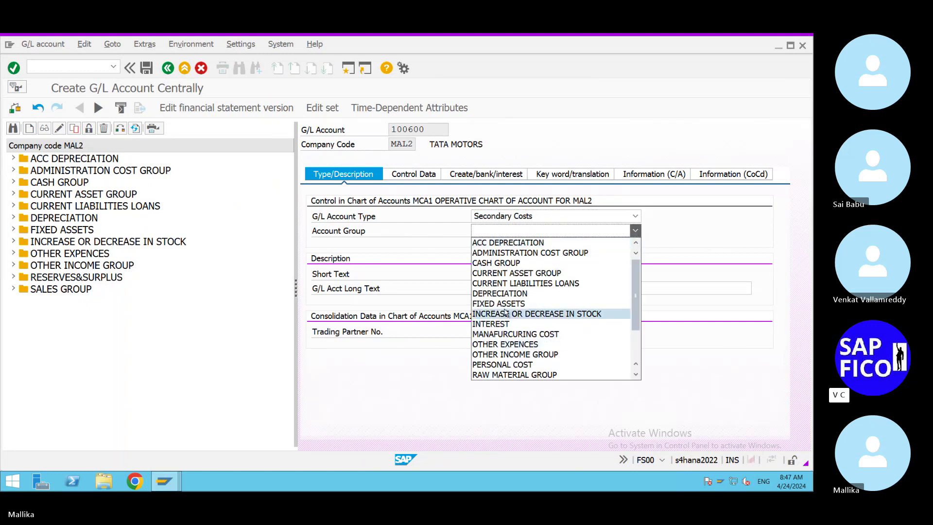
left_click(636, 374)
left_click(636, 374)
left_click(636, 374)
left_click(636, 374)
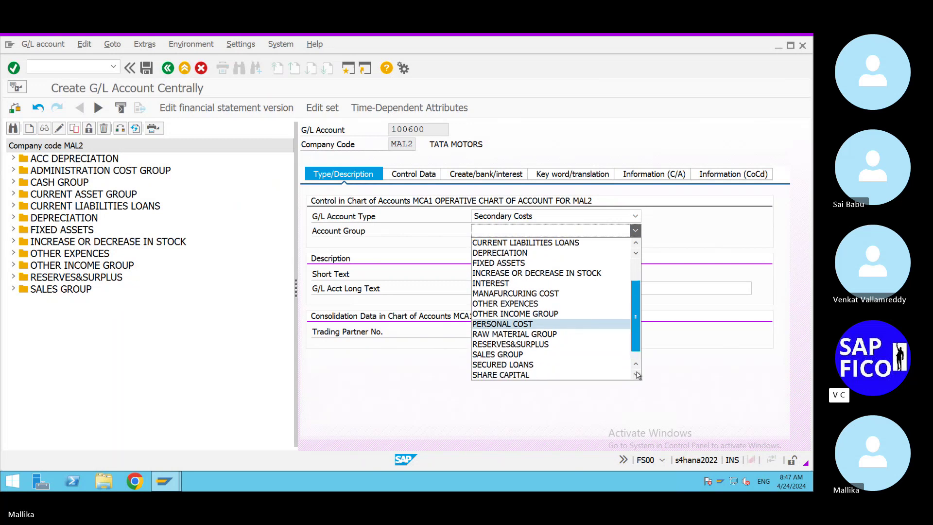
left_click(637, 374)
left_click(637, 374)
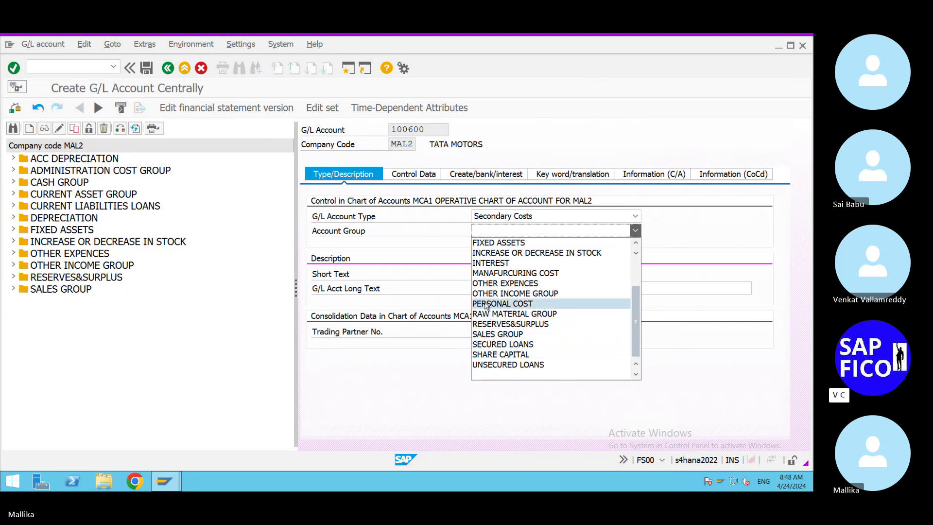
left_click(635, 243)
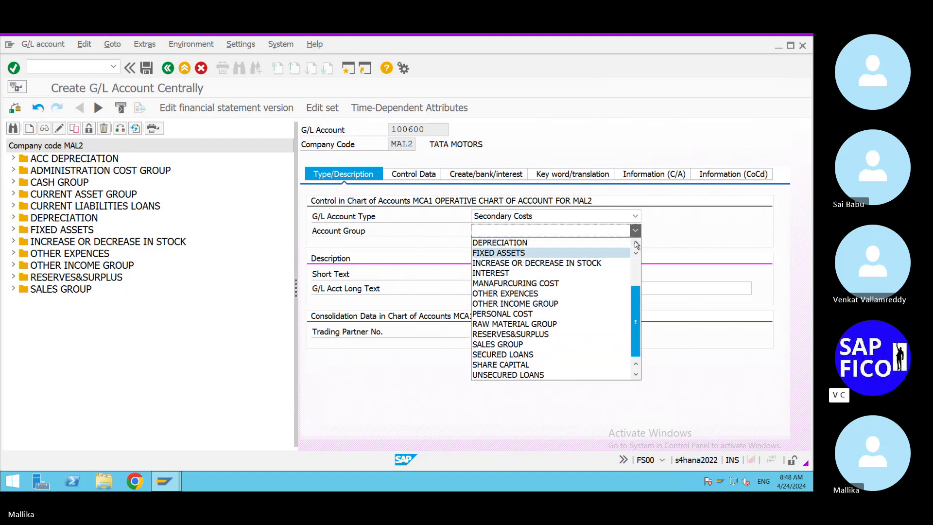
left_click(636, 243)
left_click(636, 243)
left_click(636, 242)
left_click(636, 243)
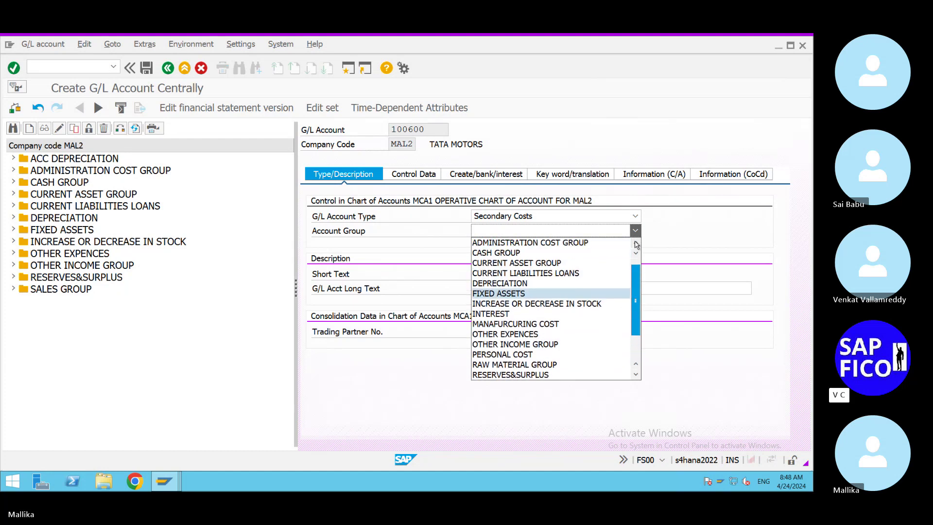
left_click(636, 243)
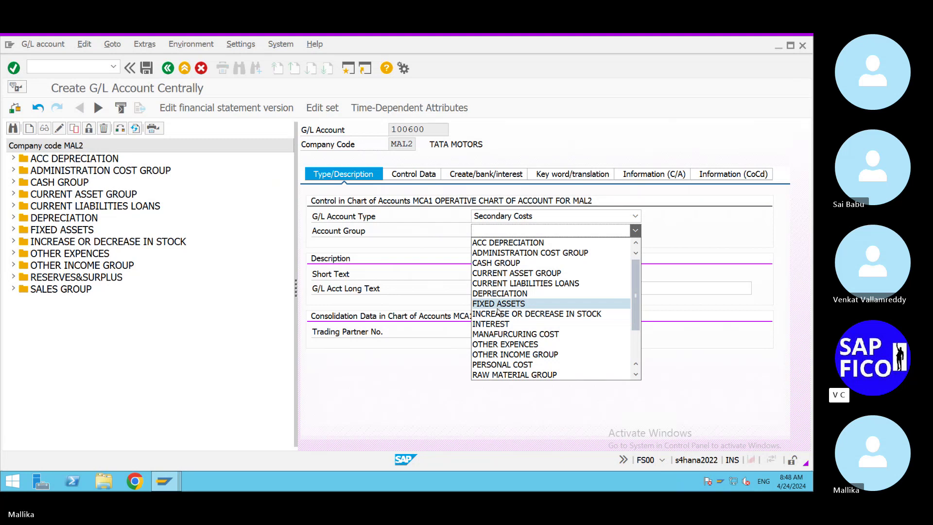
left_click(697, 372)
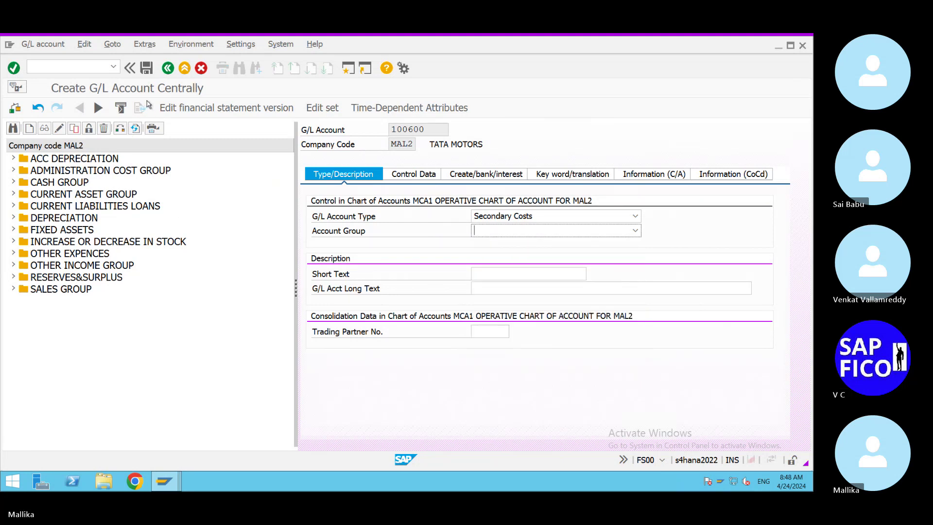
Discard the unfinished entry for account 100600 and switch to the session showing the account group overview.
left_click(168, 69)
left_click(269, 265)
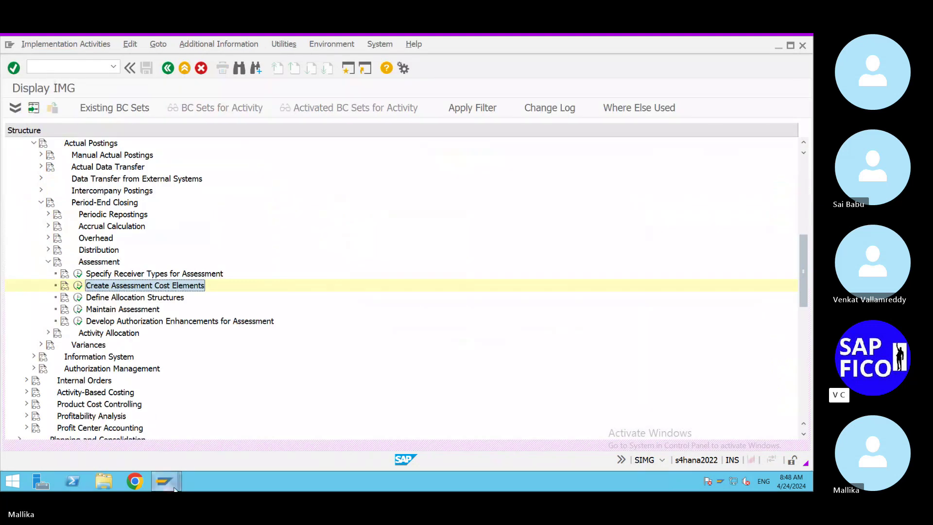
mouse_move(174, 489)
left_click(517, 444)
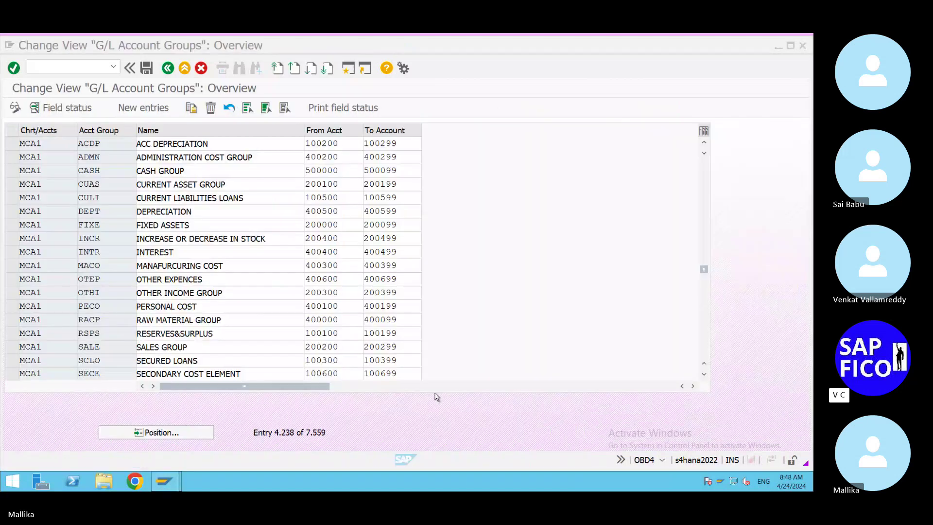
Leave the account group overview and start transaction FS00 in the same session.
left_click(42, 66)
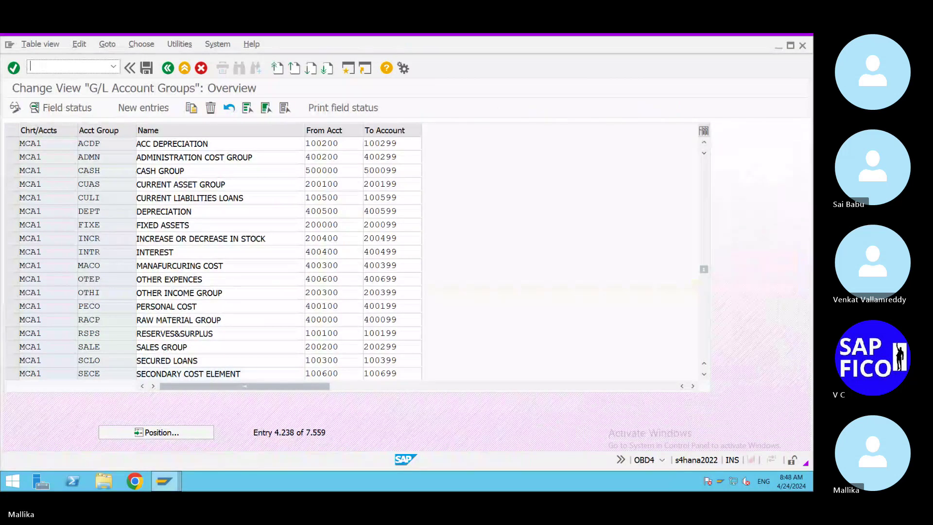
type("/NF")
type("00")
key("Return")
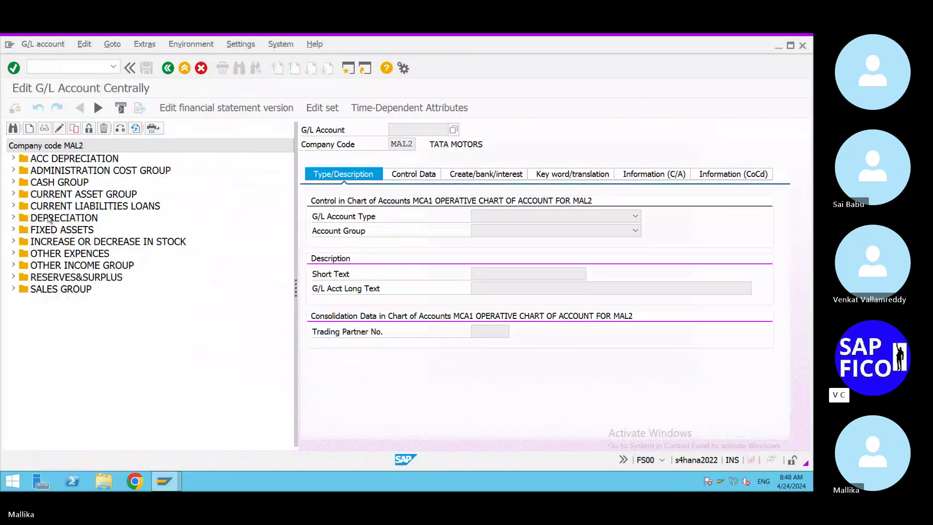
Switch to the Display IMG session and execute the activity Create Assessment Cost Elements.
mouse_move(176, 480)
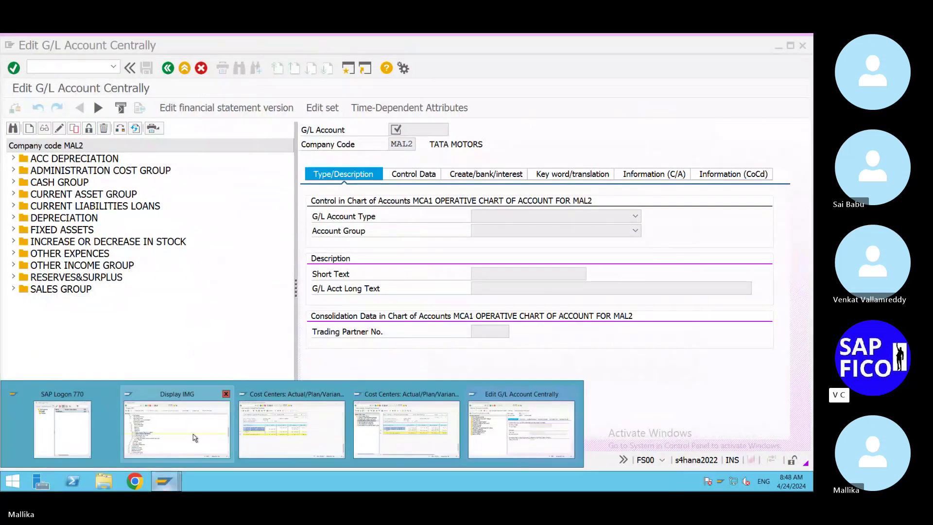
left_click(145, 441)
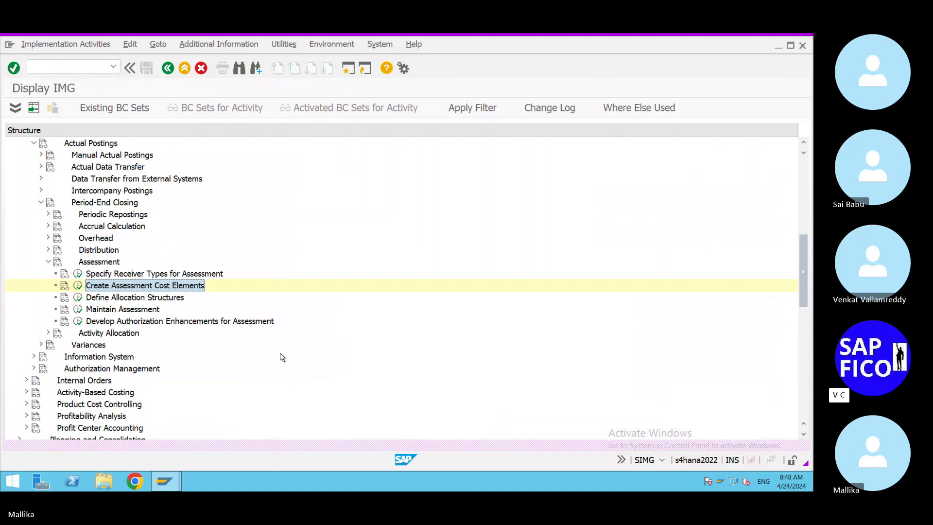
left_click(77, 287)
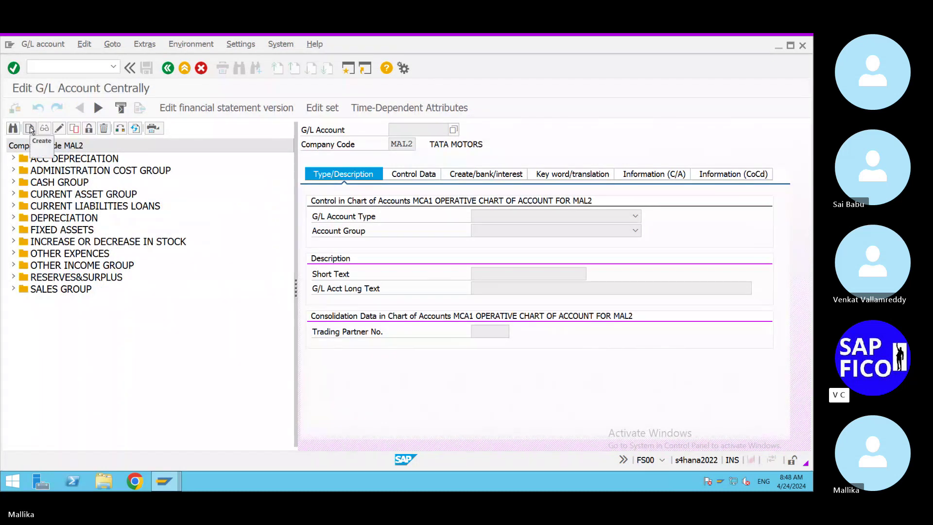
Start creating G/L account 100600 for company code MAL2.
left_click(30, 129)
left_click(181, 207)
left_click(186, 221)
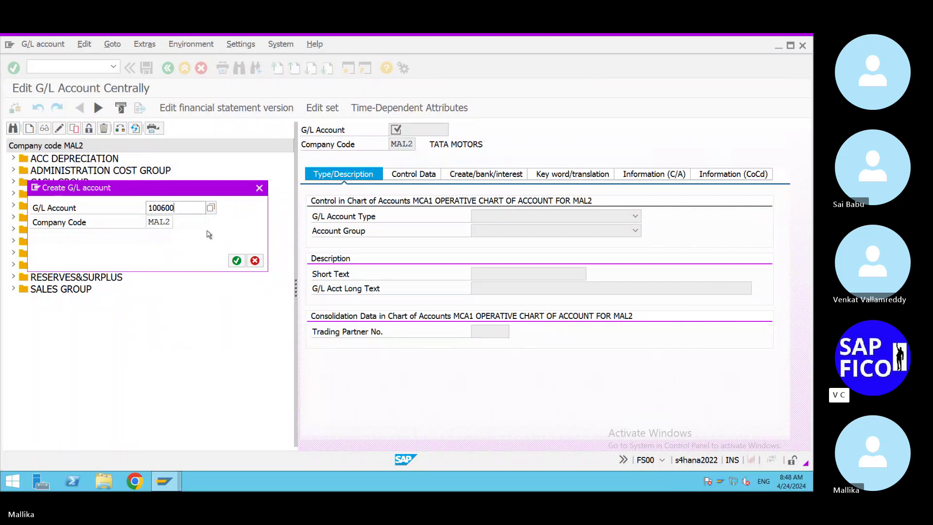
left_click(236, 260)
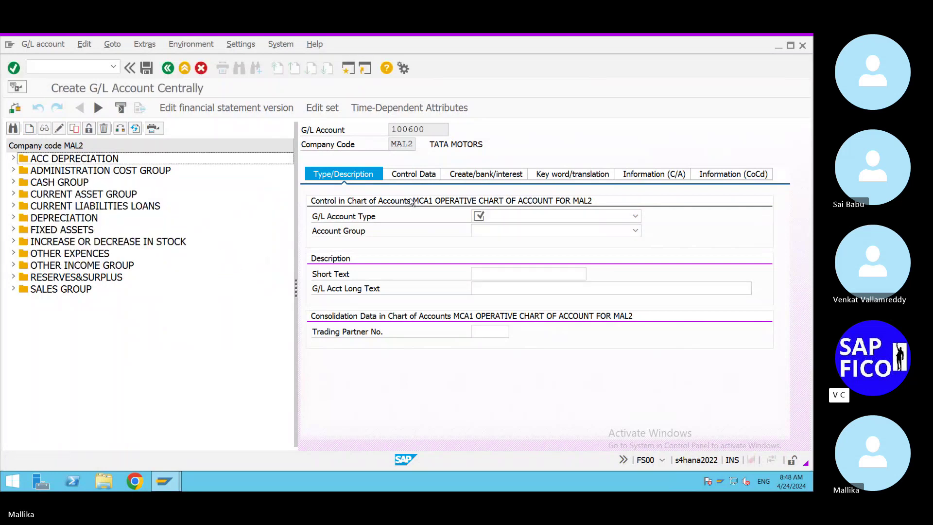
Set the account type to Secondary Costs and the account group to SECONDARY COST ELEMENT.
left_click(635, 215)
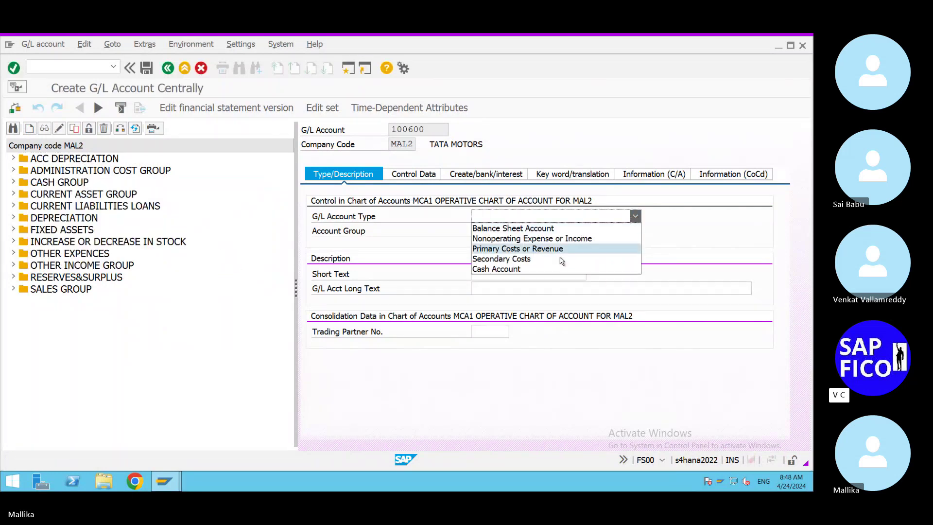
left_click(533, 261)
left_click(635, 230)
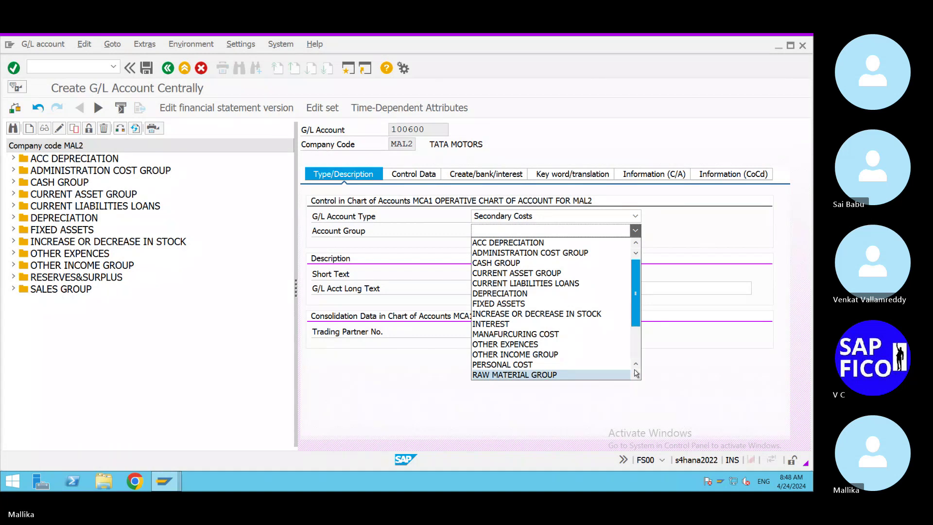
scroll(635, 375, "down", 5)
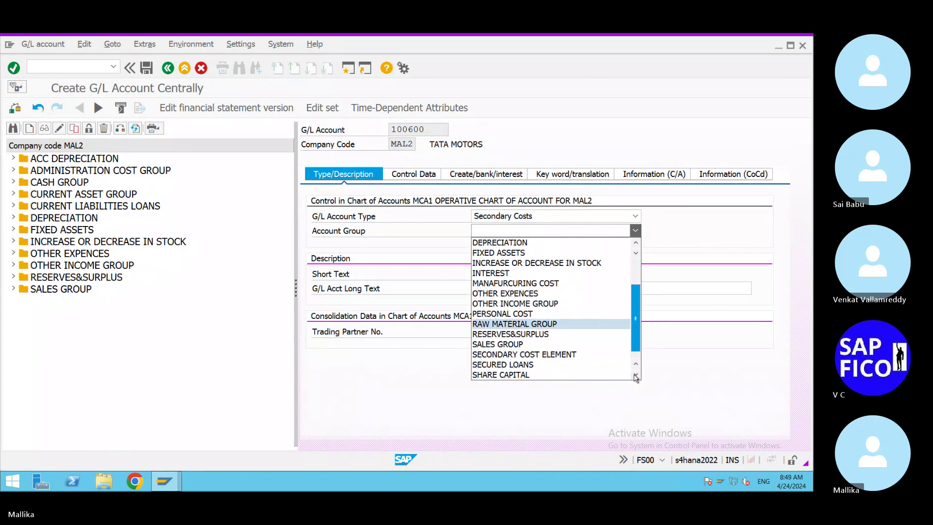
left_click(551, 355)
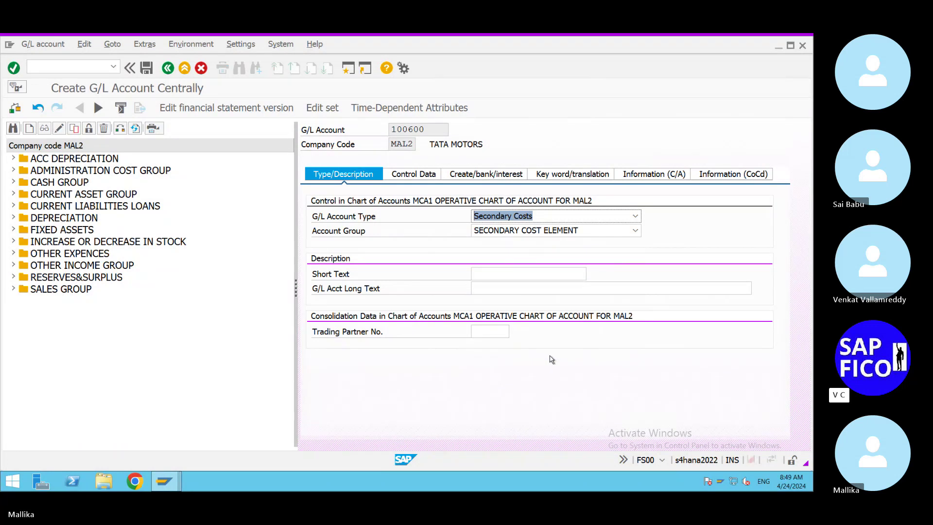
Enter ASSEMENT COST ELE AC as the account's short text and copy it into the long text.
left_click(481, 274)
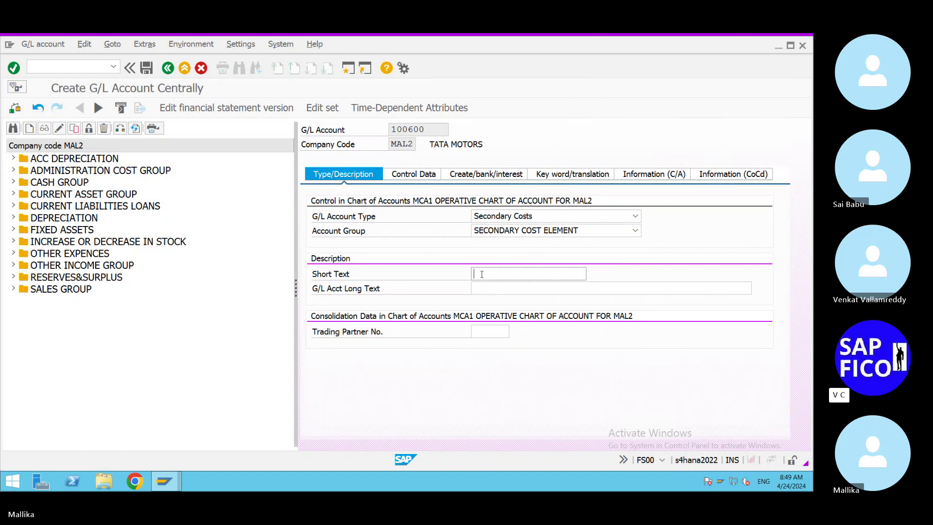
type("ASSESSMENT COST ELE")
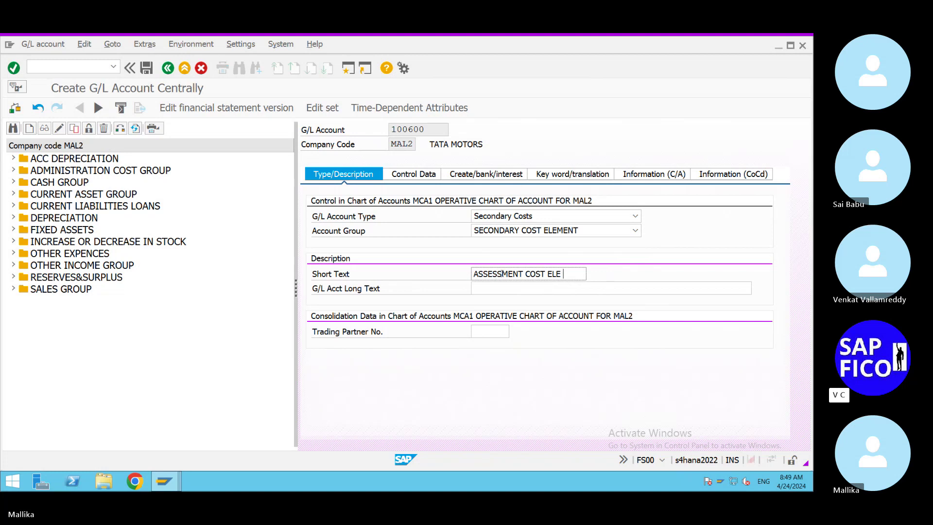
key("BackSpace")
key("BackSpace")
type("AC")
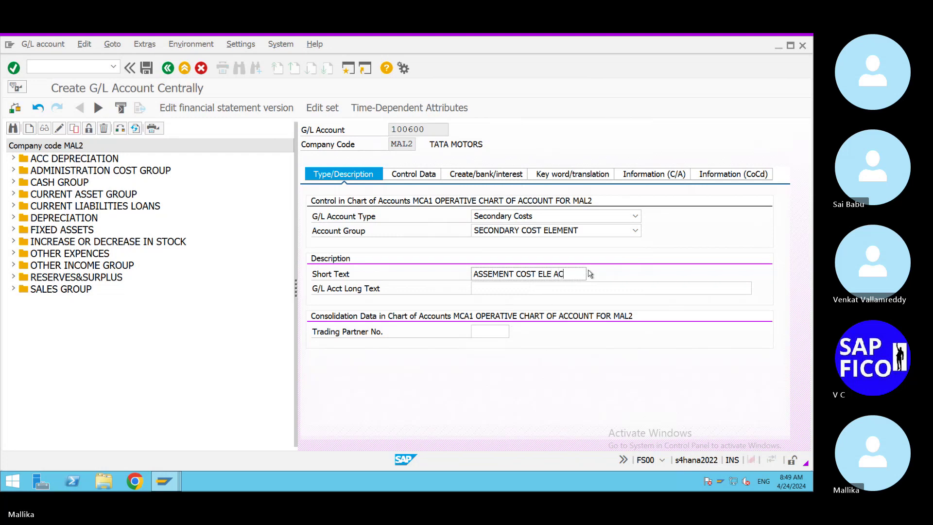
left_click_drag(573, 273, 348, 283)
key("ctrl+c")
left_click(494, 291)
key("ctrl+v")
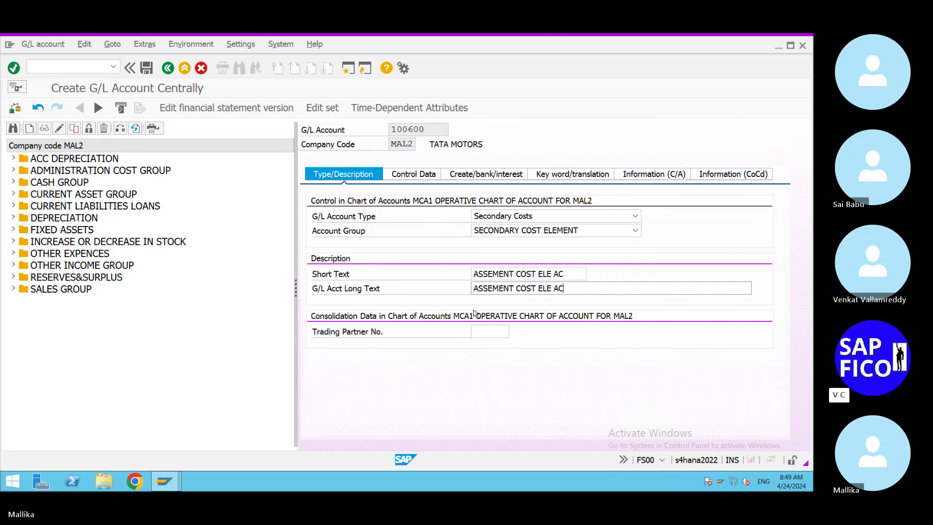
Set the account's sort key to 001 in the control data.
left_click(423, 175)
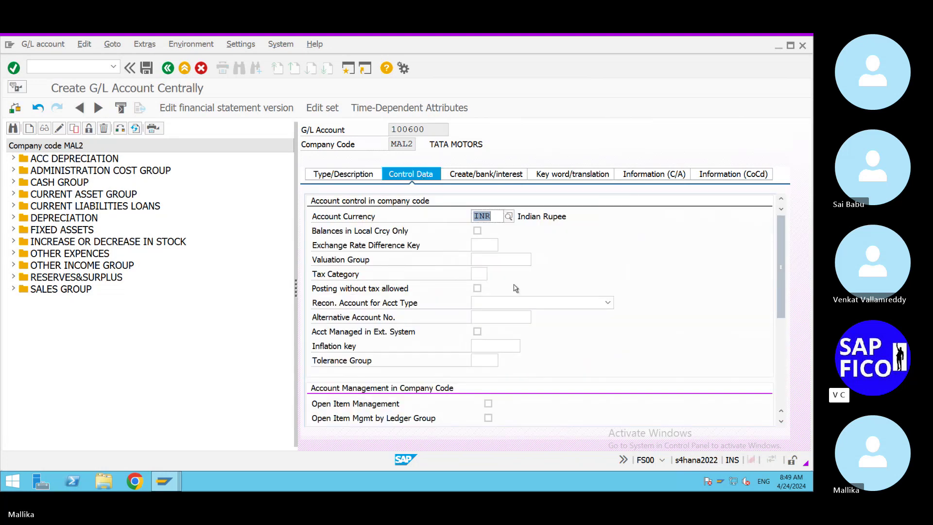
scroll(520, 337, "down", 3)
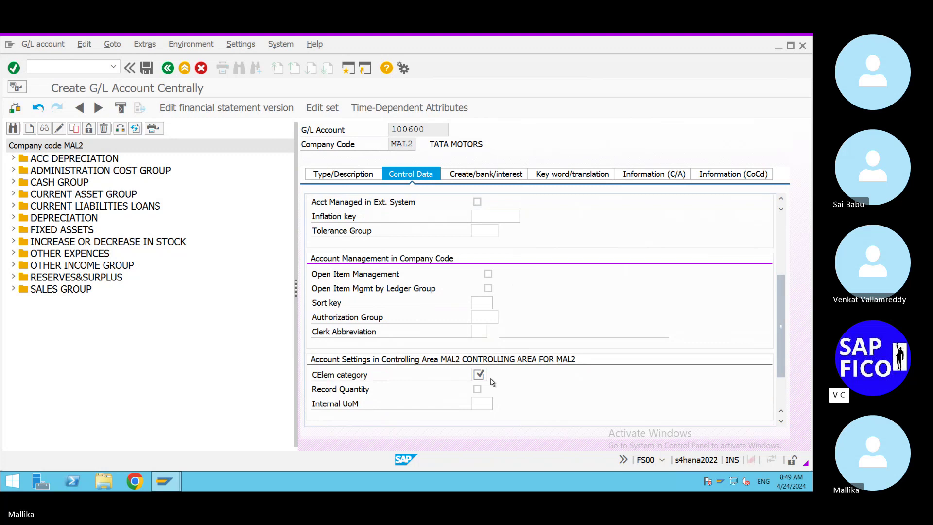
left_click(479, 302)
key("space")
left_click(492, 315)
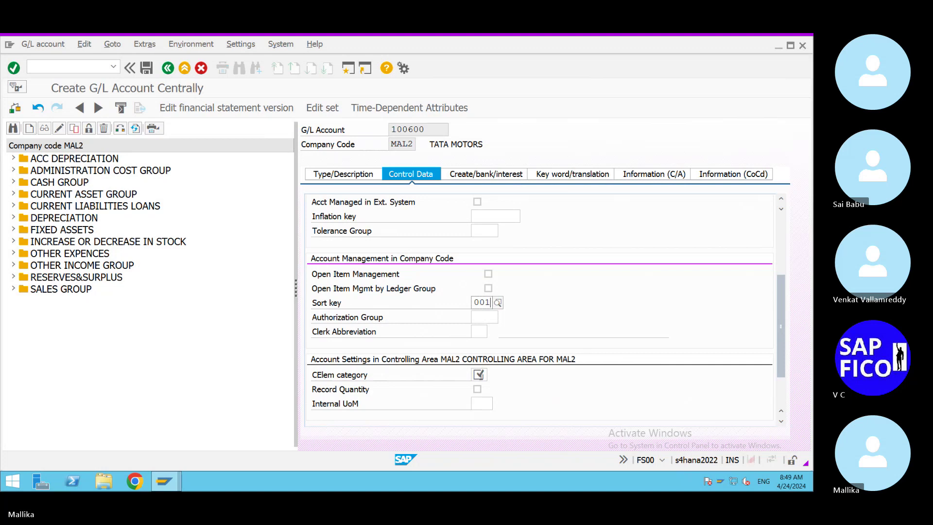
Look up the cost element categories and assign category 42 Assessment to the account.
left_click(486, 374)
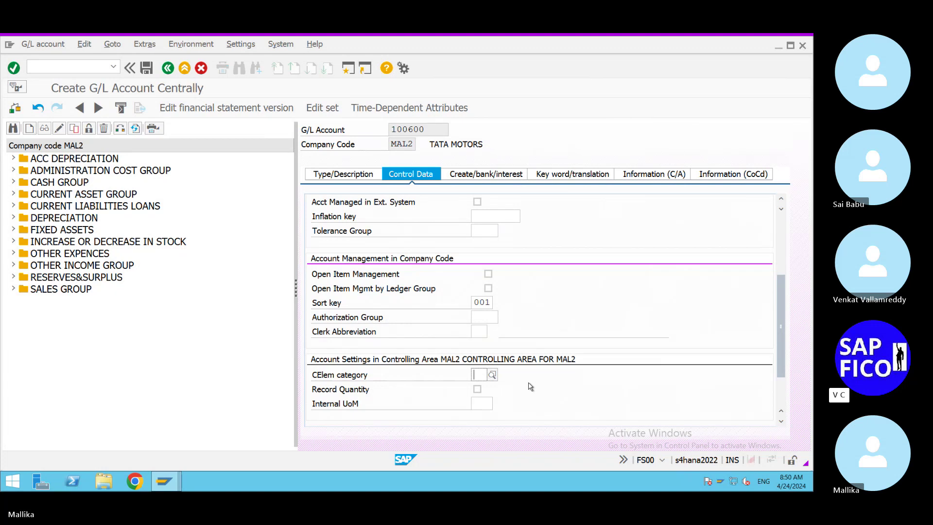
left_click(492, 375)
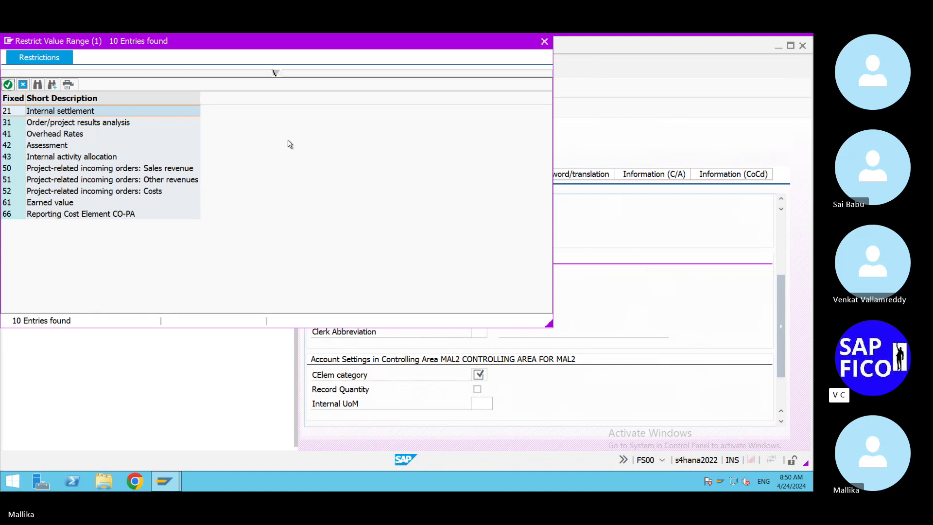
left_click(67, 145)
double_click(67, 146)
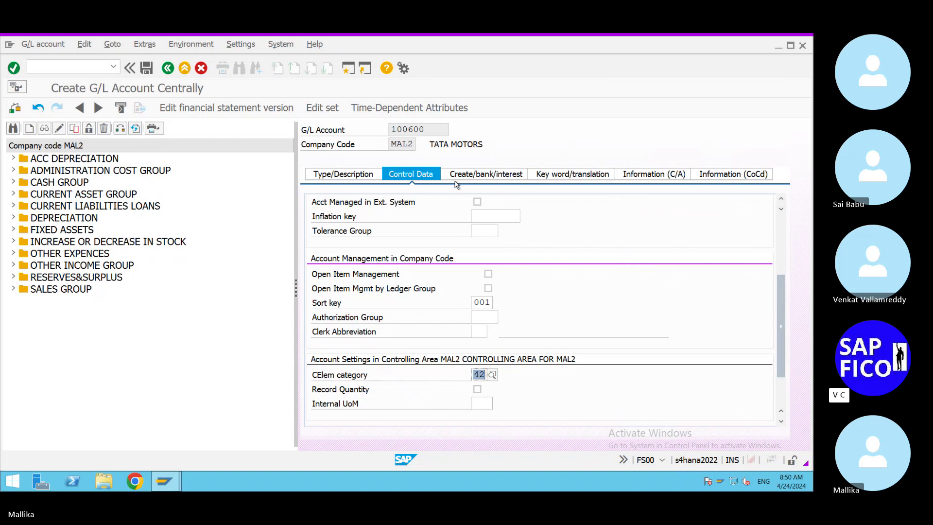
Assign field status group G004 to the account in the document creation settings and validate the entry.
left_click(476, 180)
left_click(480, 215)
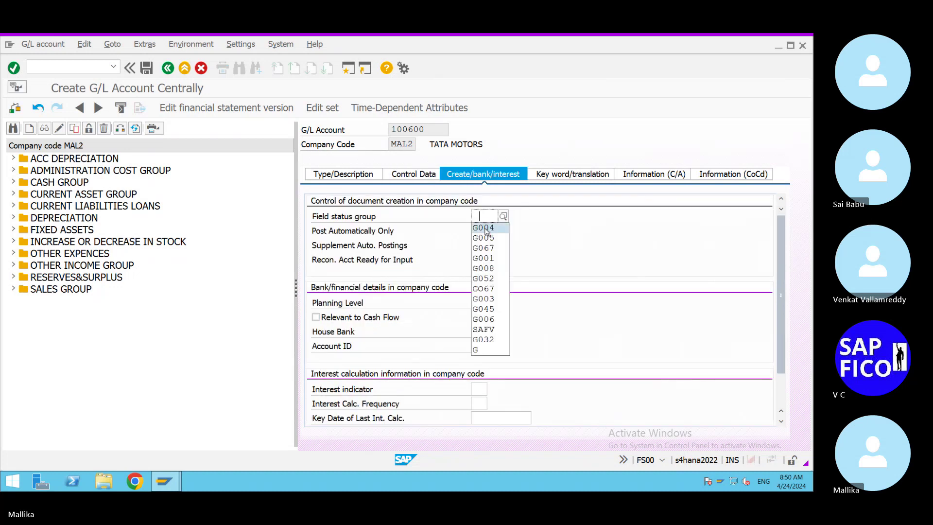
left_click(487, 232)
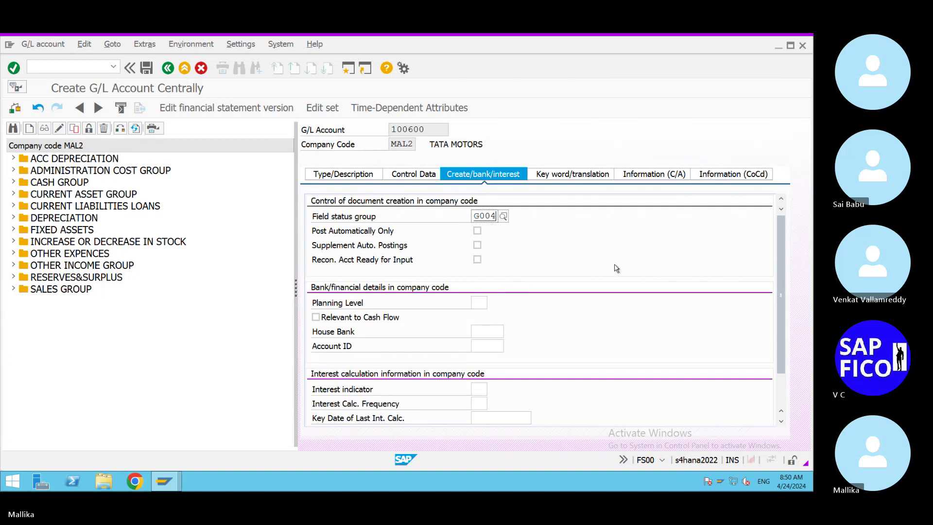
key("Return")
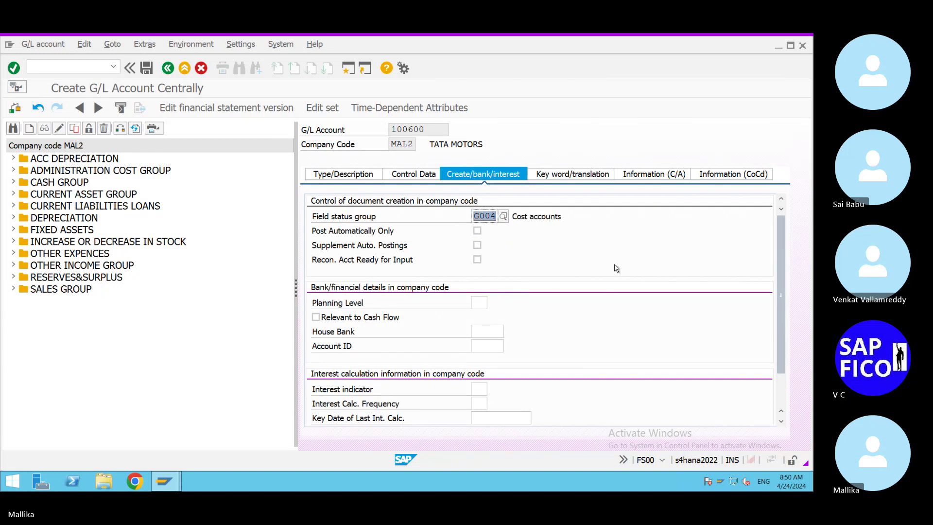
Save the new G/L account 100600 in company code MAL2.
left_click(146, 68)
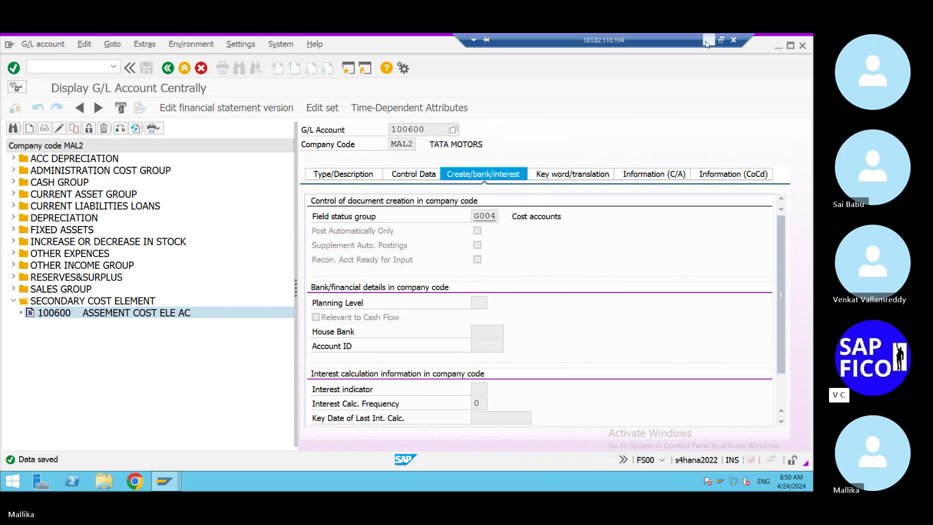
Switch to the Word notes and add the line "22.DEFINE ALLOCATION STRUCTURE FOR THE ASSESSMENT" below item 21.
left_click(708, 40)
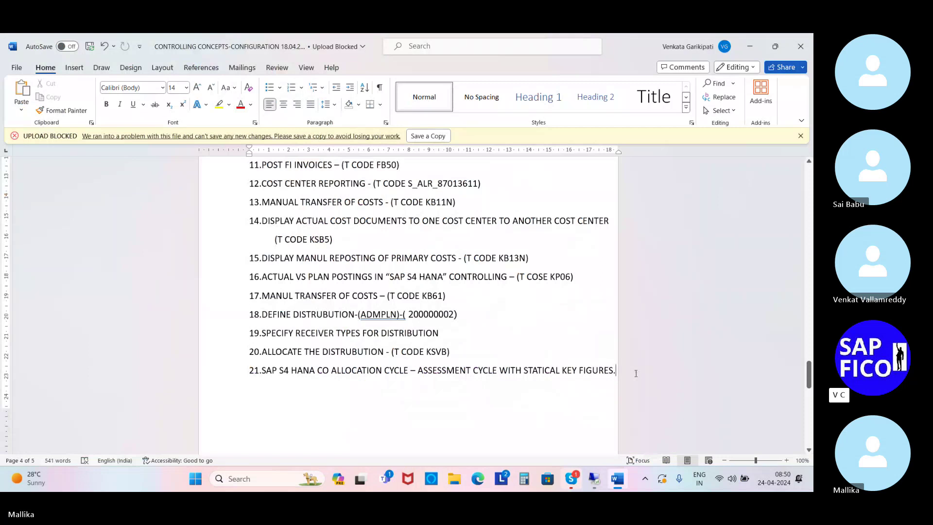
key("Return")
type("22")
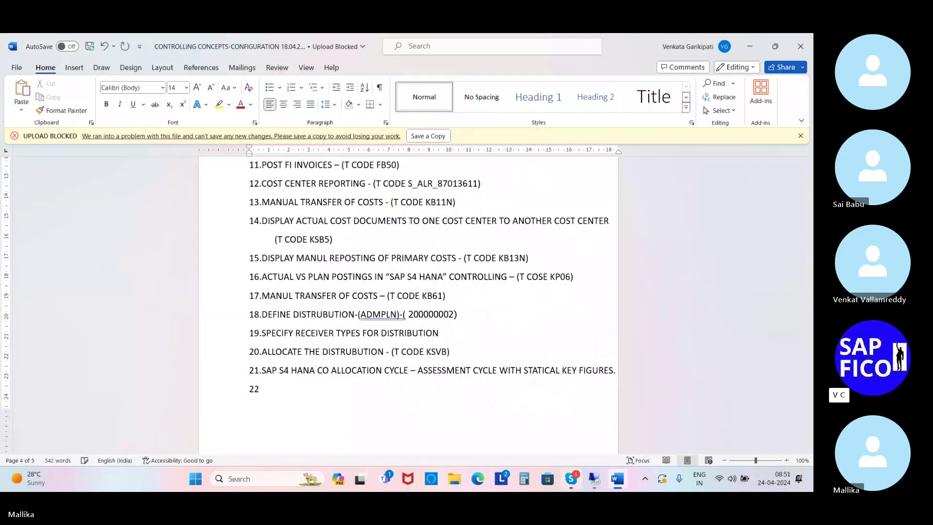
type(".DEFINE ALLOCATION ")
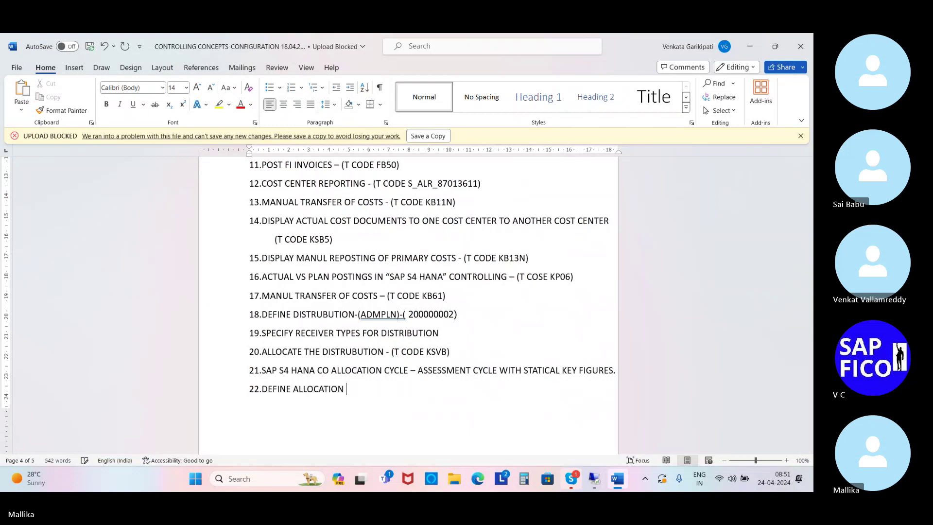
type("STRUCTR")
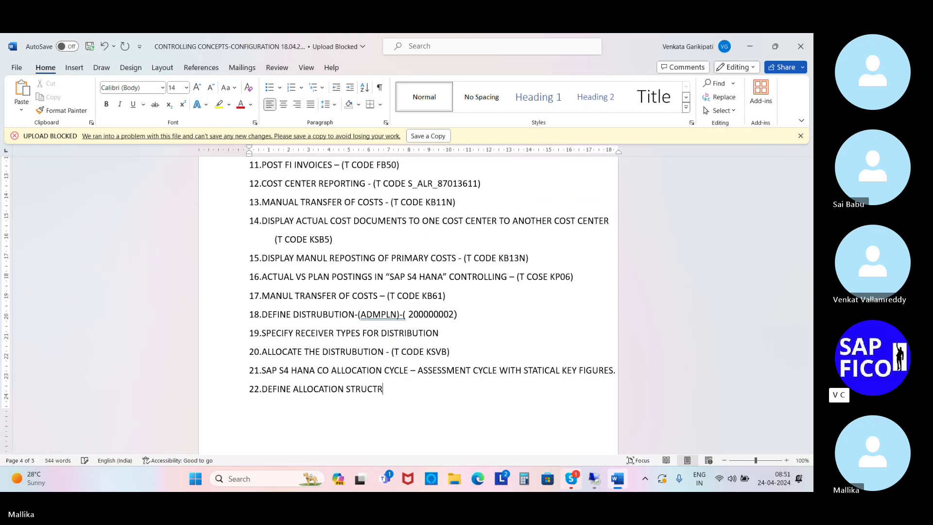
type("E")
key("BackSpace")
key("BackSpace")
type("URE FOR THE ASSESSMENT")
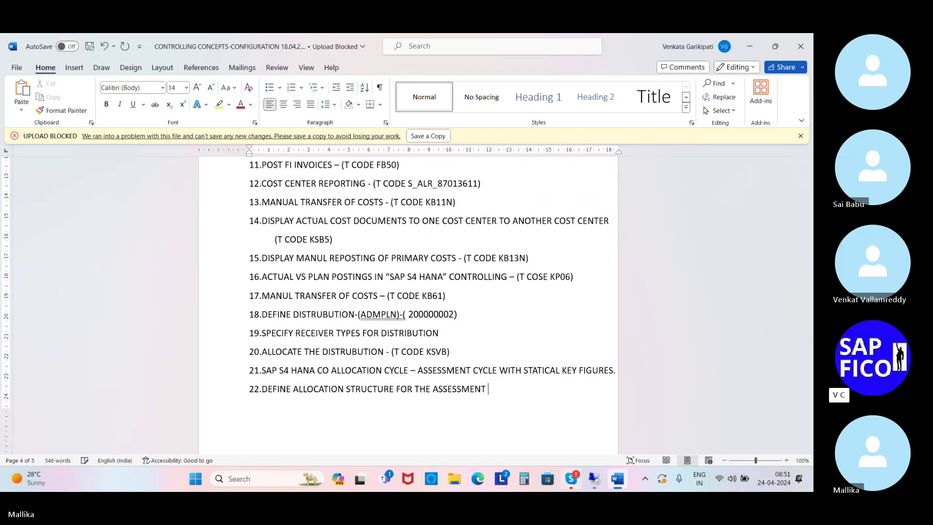
Switch back to the SAP session and open the SAP Reference IMG through transaction SPRO.
mouse_move(571, 478)
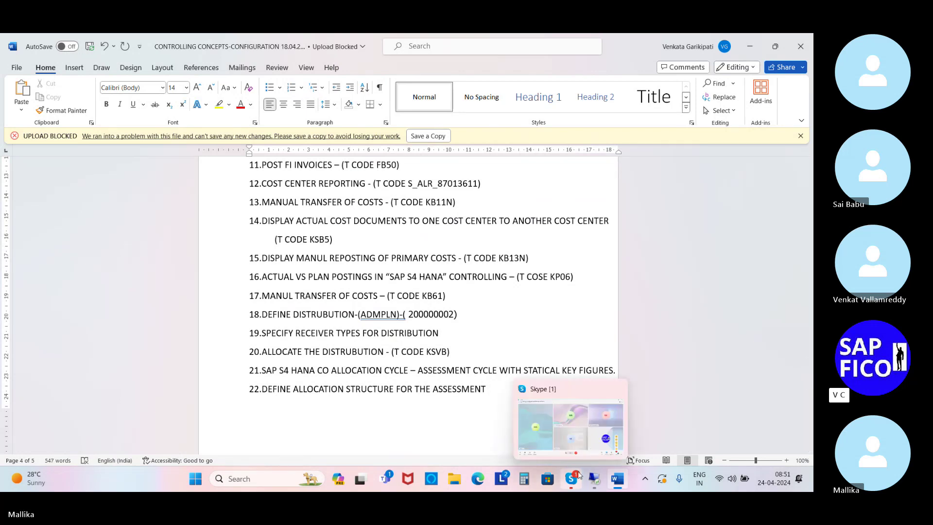
left_click(456, 434)
left_click(591, 482)
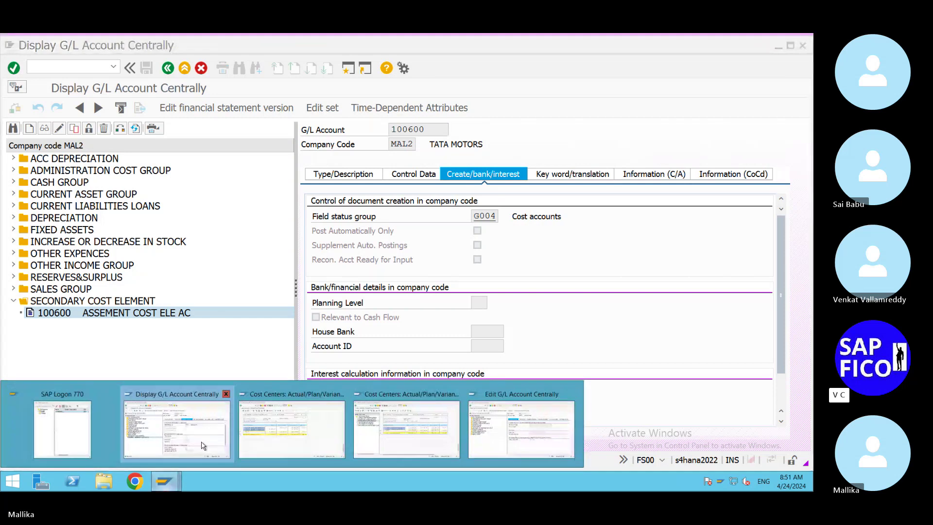
left_click(41, 68)
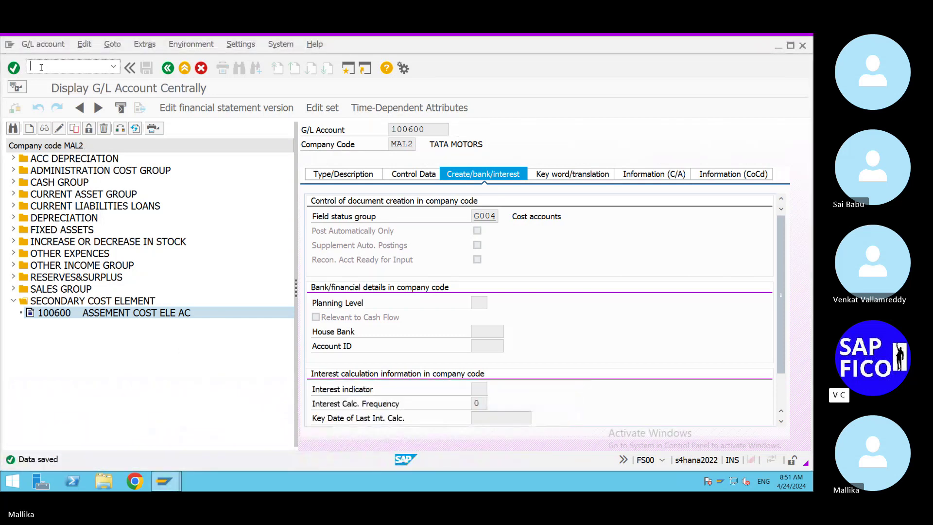
type("/nspro")
key("Return")
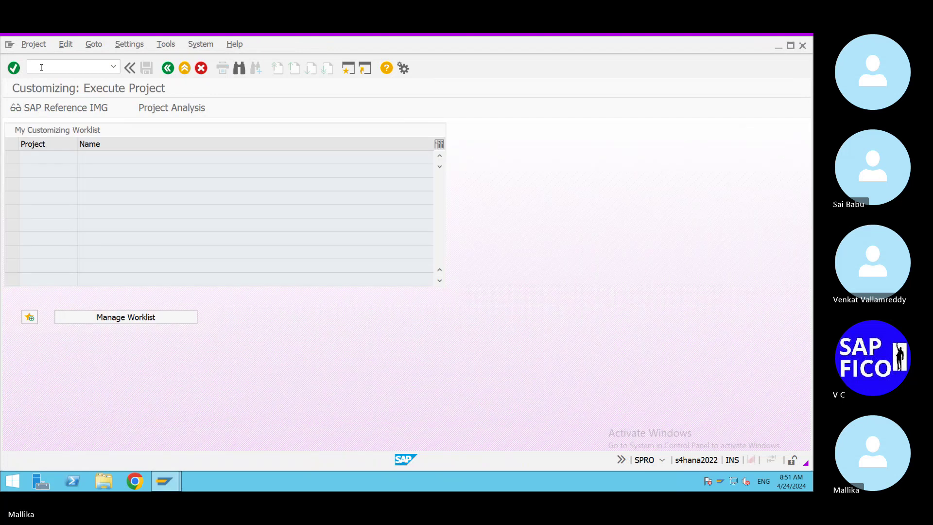
left_click(53, 108)
Open the Define Allocation Structures activity under Controlling, Cost Center Accounting, Actual Postings, Period-End Closing, Assessment.
left_click(20, 297)
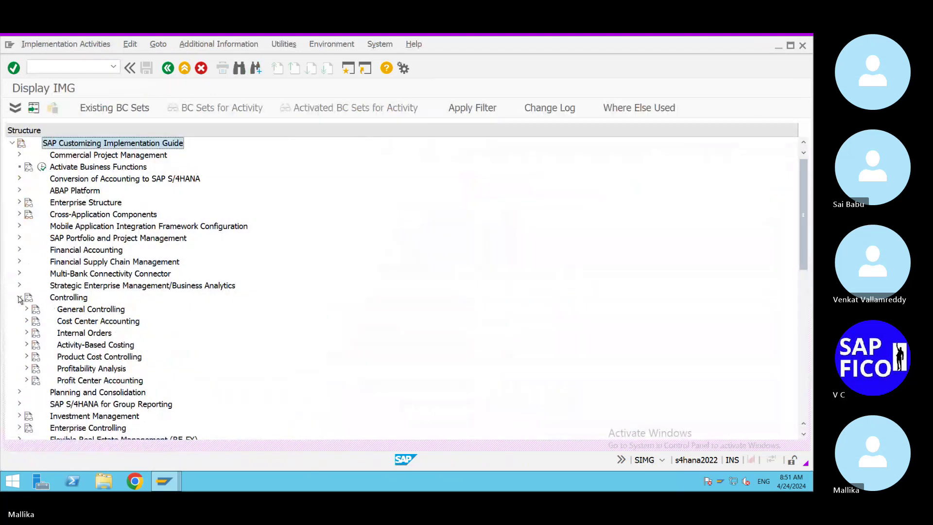
scroll(101, 320, "down", 3)
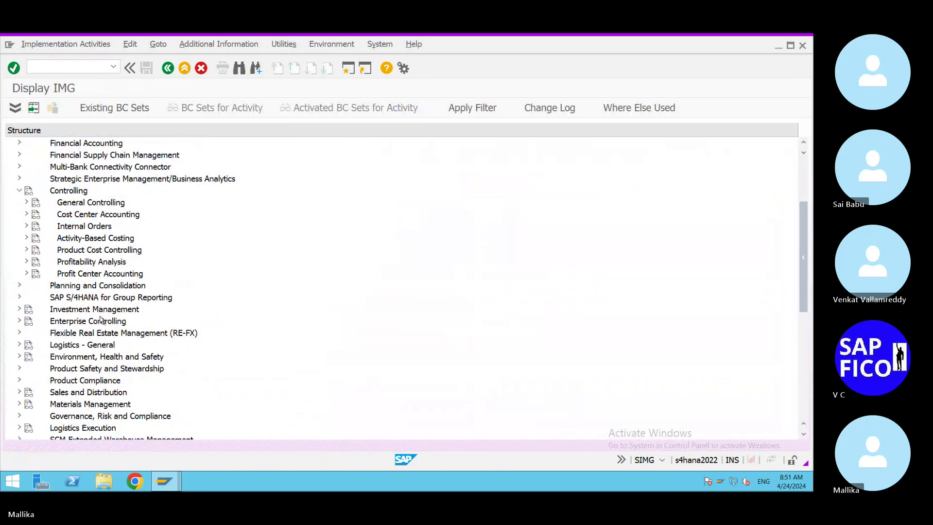
left_click(27, 215)
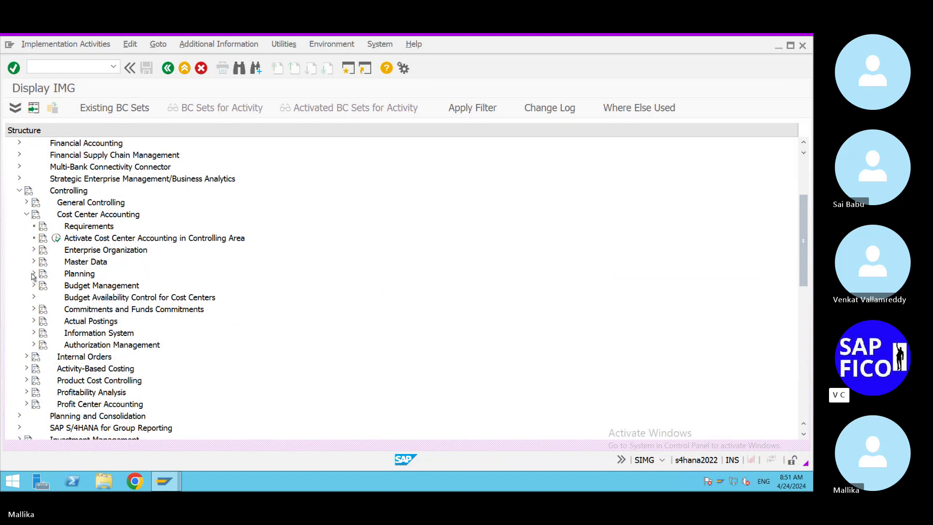
left_click(34, 321)
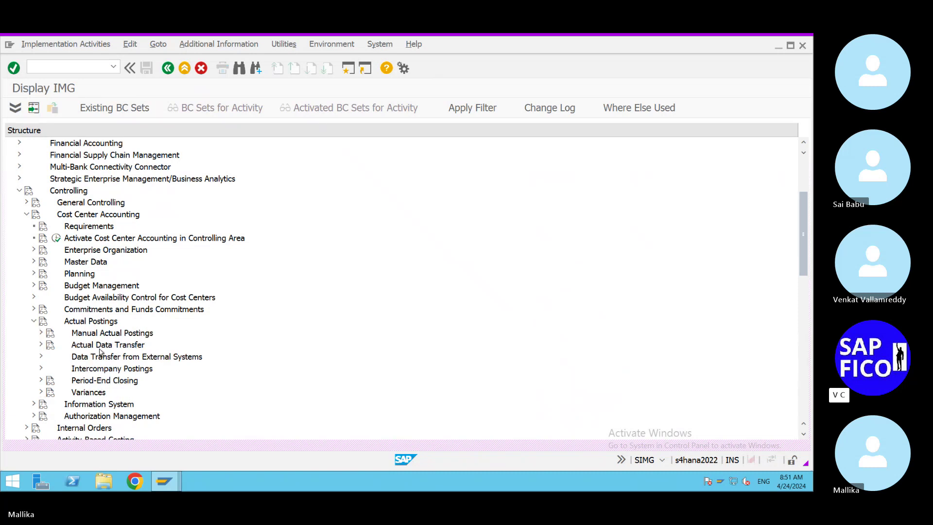
scroll(104, 354, "down", 3)
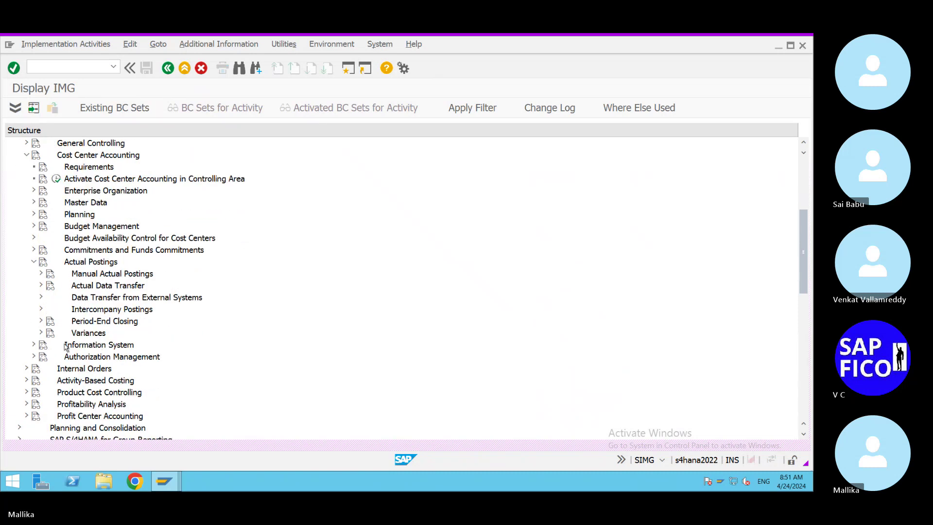
left_click(40, 321)
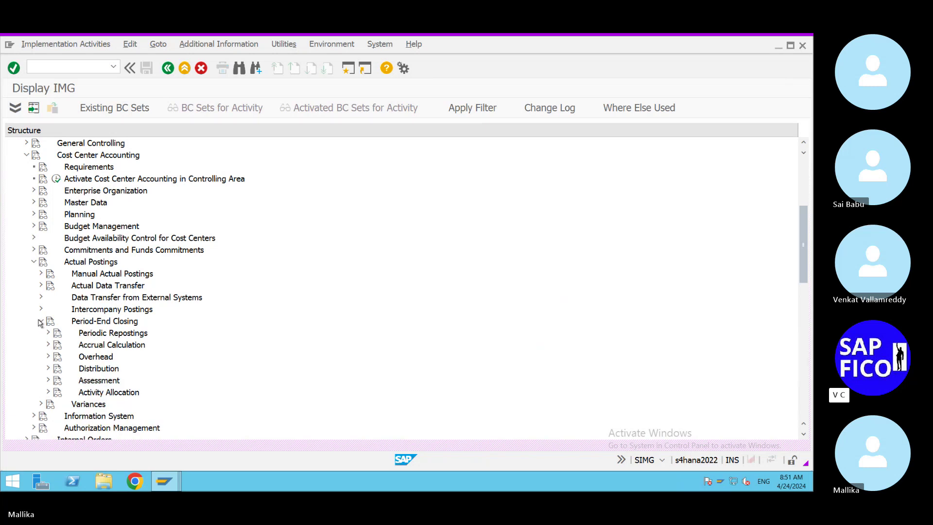
left_click(49, 380)
scroll(58, 374, "down", 2)
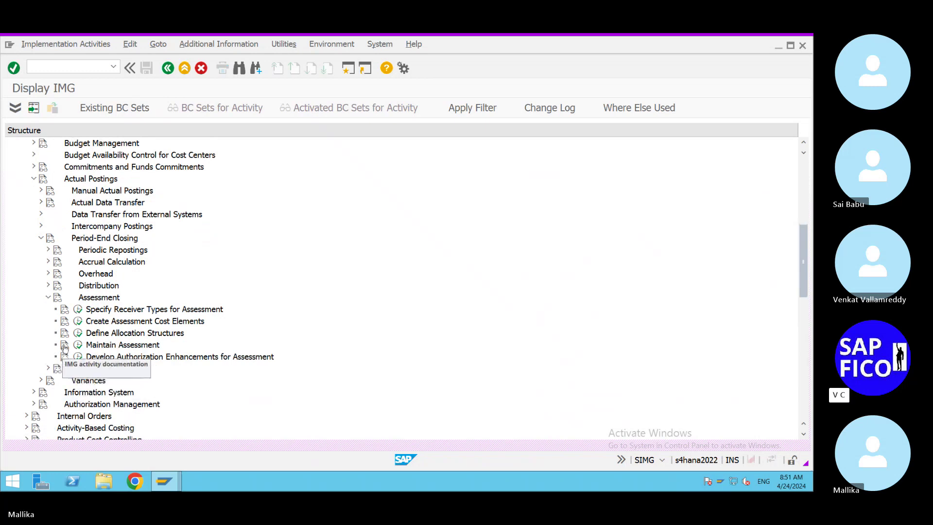
left_click(78, 333)
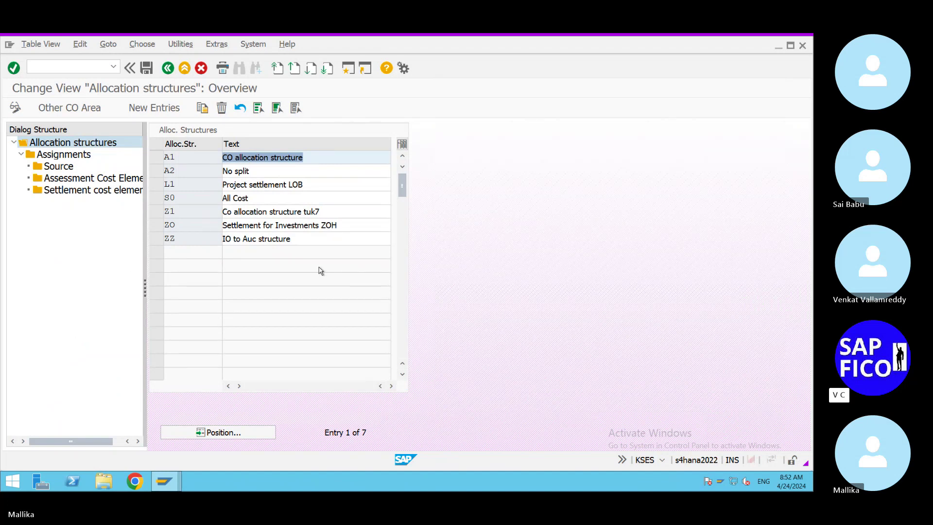
Open the assignments of allocation structure A1 and select assignment 70, Walk-in drive Expense V003.
left_click(156, 157)
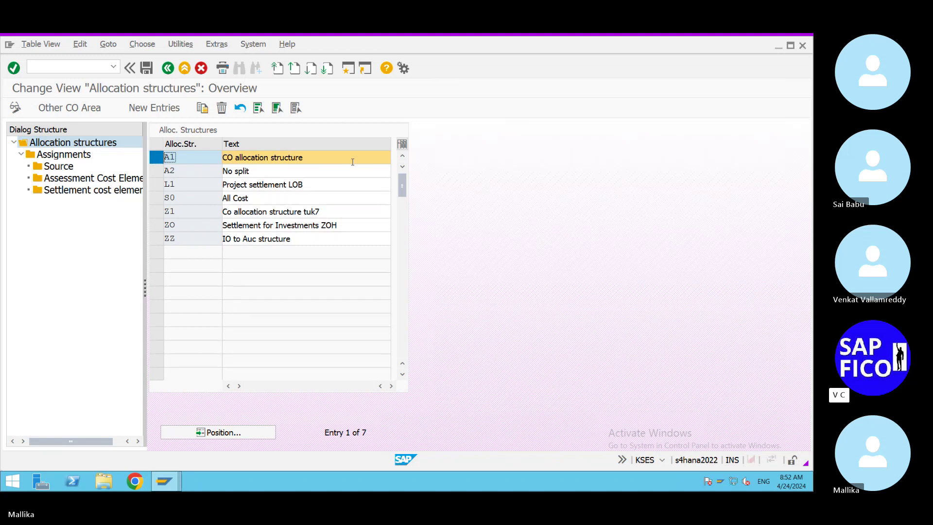
left_click(78, 156)
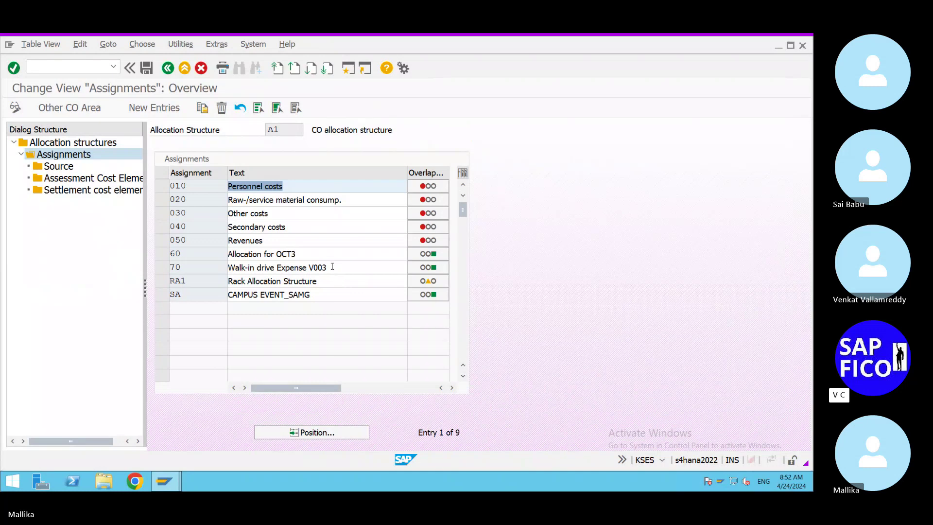
left_click_drag(333, 266, 231, 274)
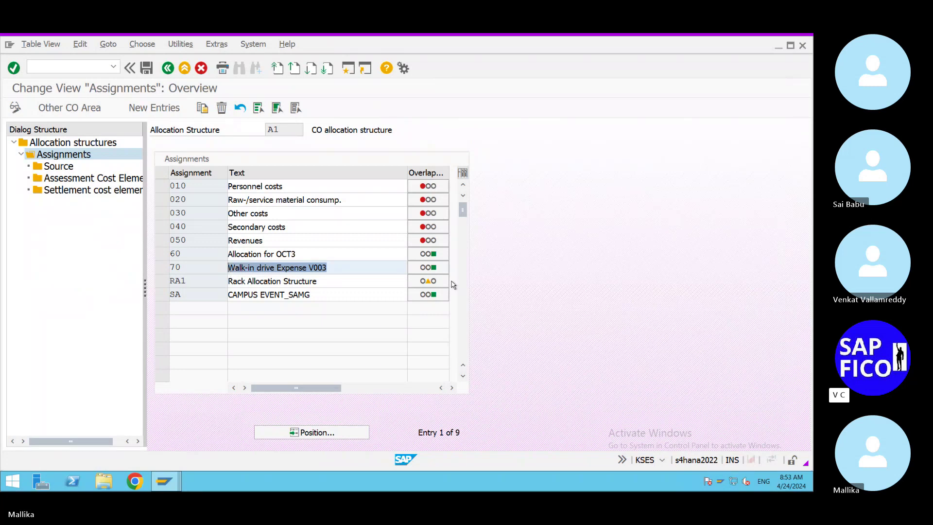
left_click(336, 269)
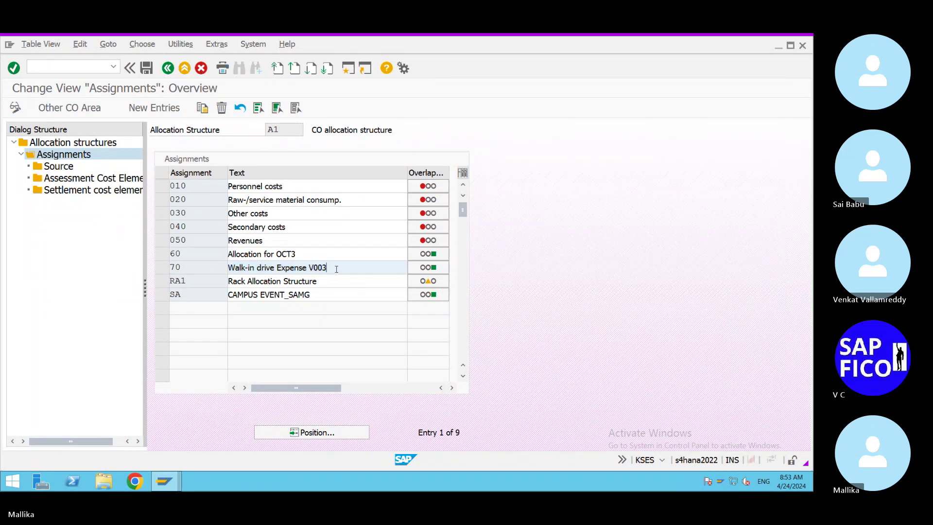
left_click(161, 267)
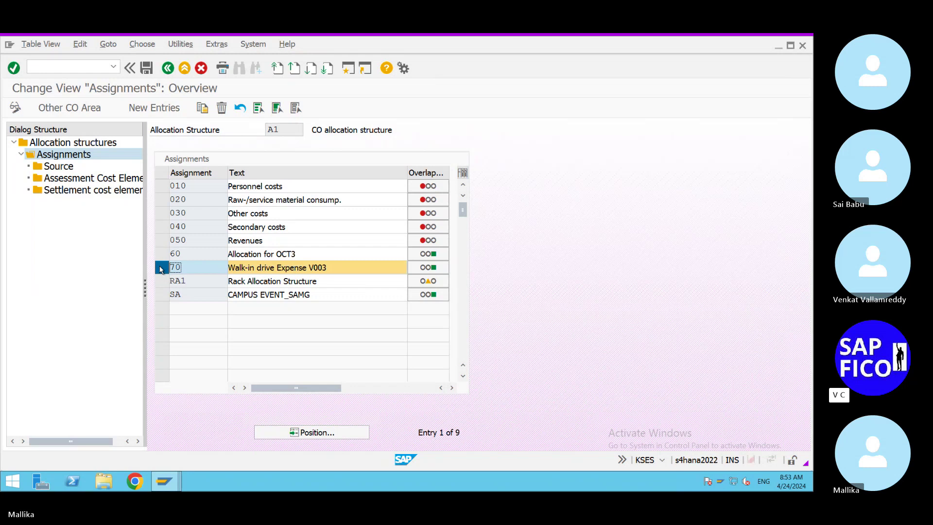
In the source details of assignment 70, set the starting cost element to 400610, HR EXPENCES A/C.
double_click(59, 167)
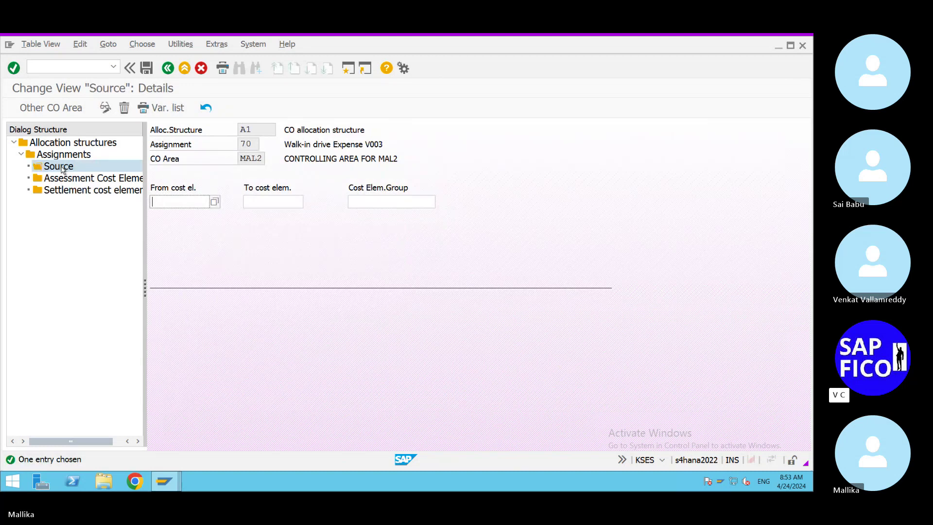
left_click(214, 202)
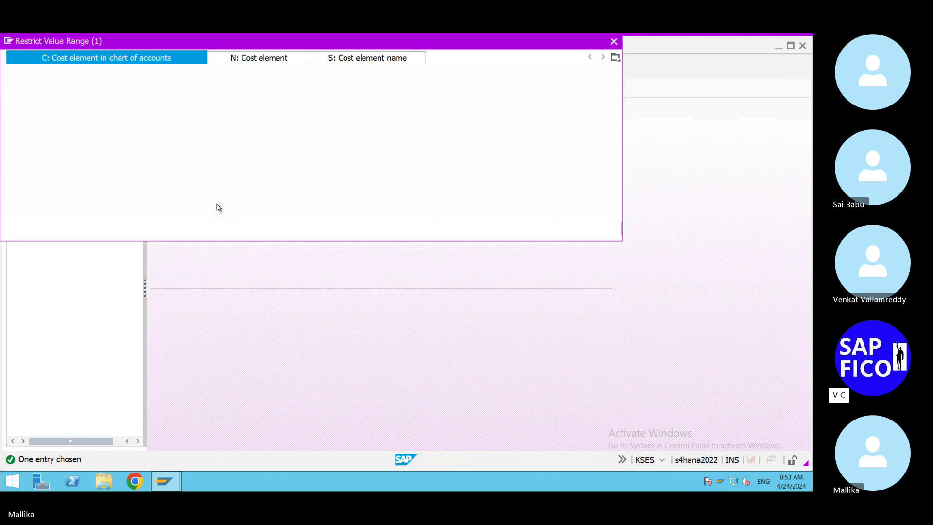
left_click(585, 228)
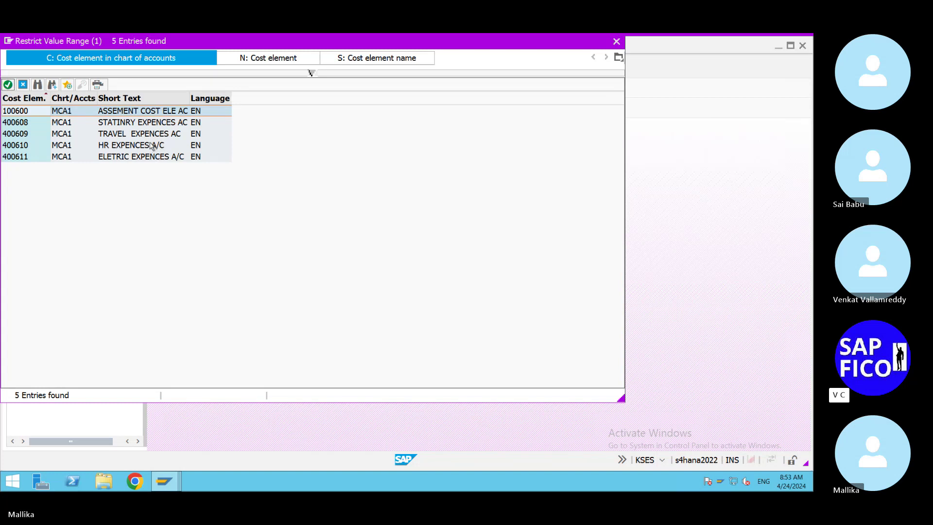
double_click(152, 144)
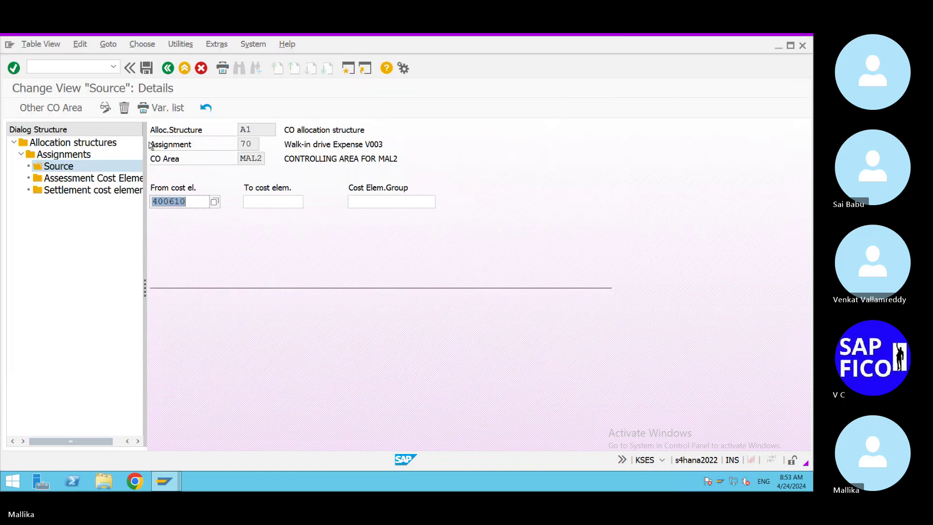
left_click(268, 203)
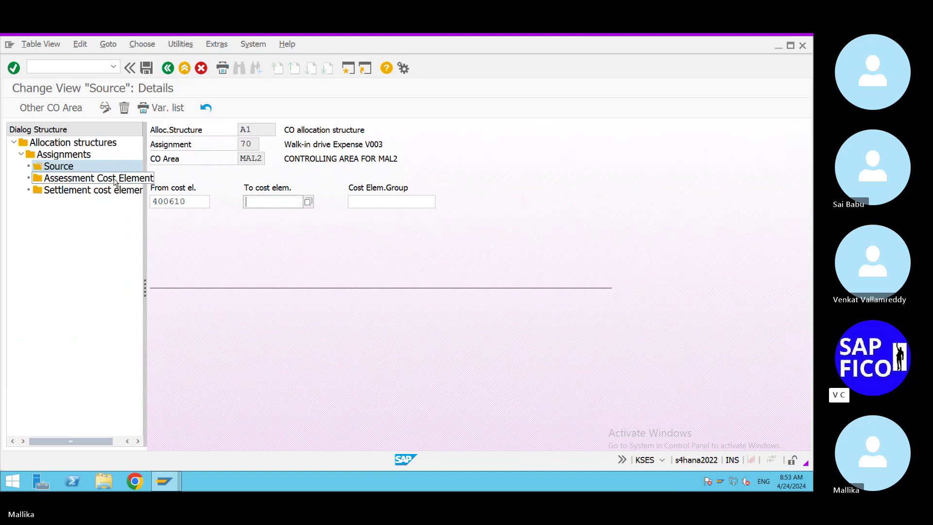
Add a new assessment cost element entry for assignment 70 with cost element 100600.
double_click(97, 177)
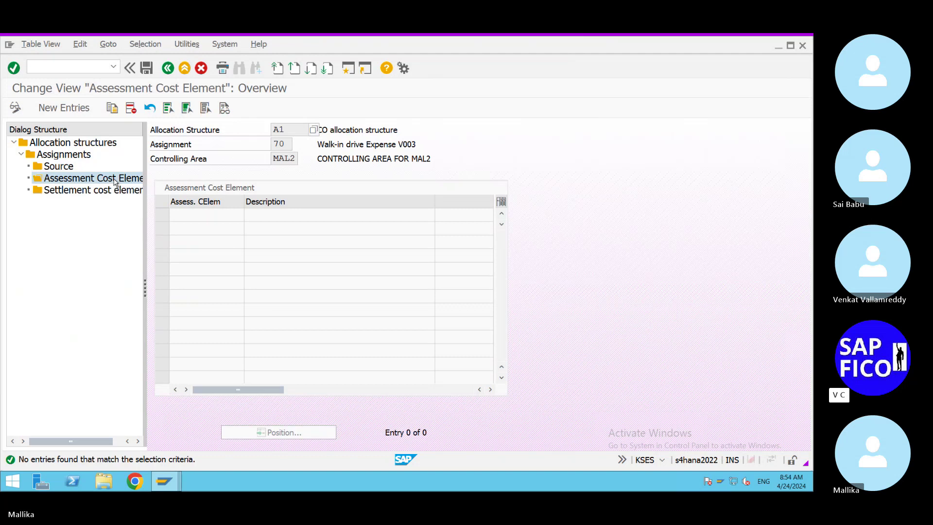
left_click(68, 107)
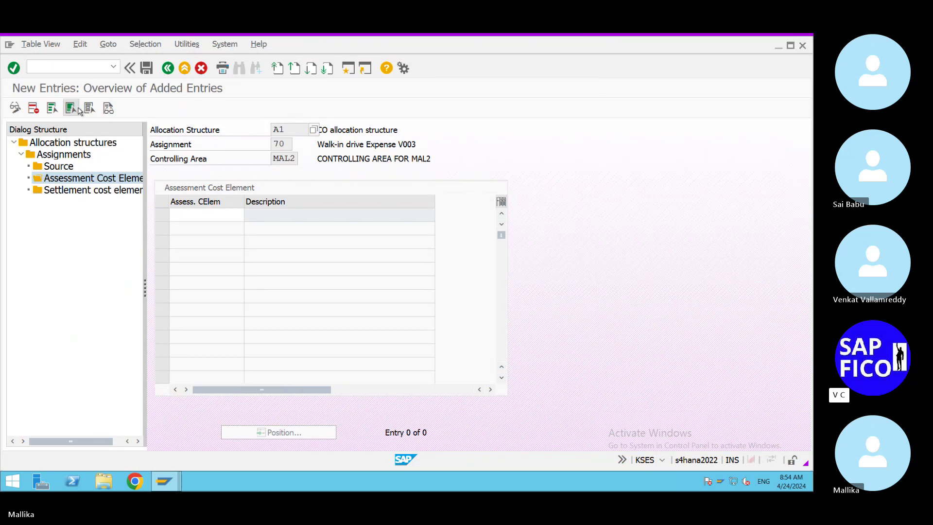
left_click(193, 214)
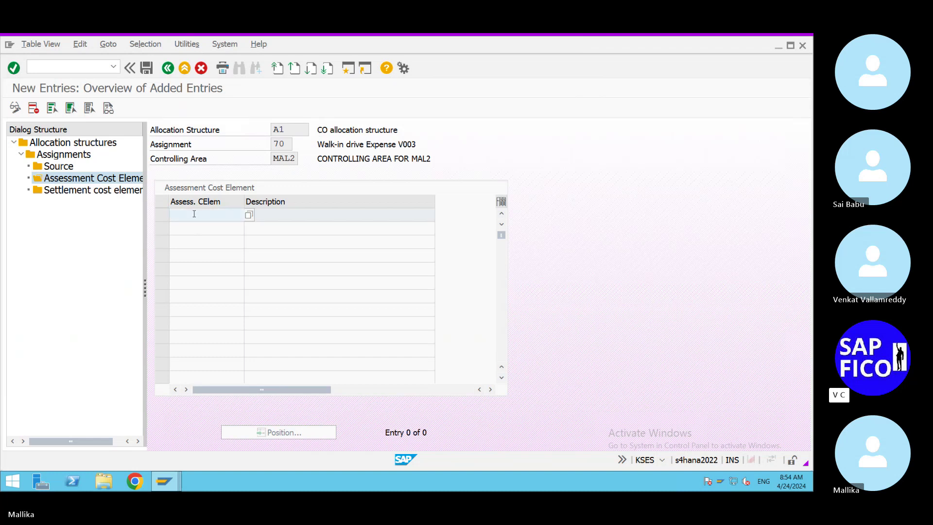
left_click(249, 215)
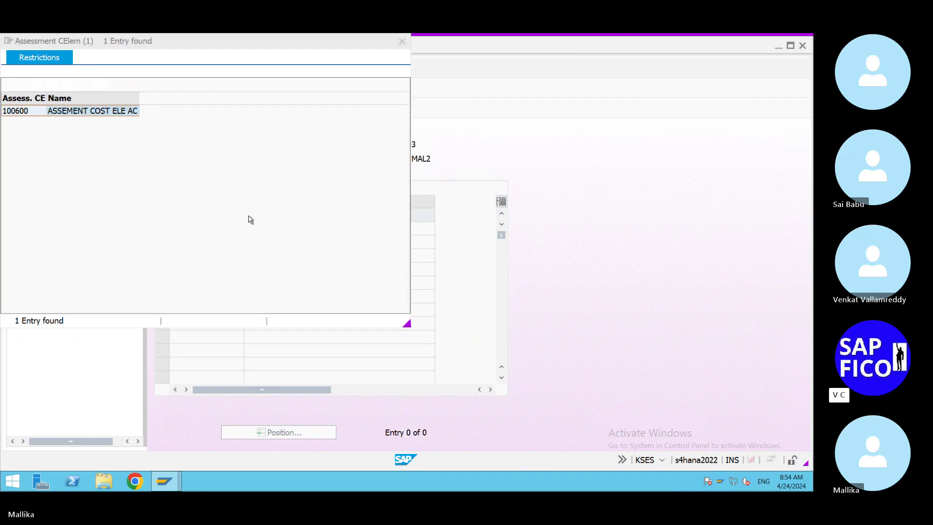
double_click(102, 118)
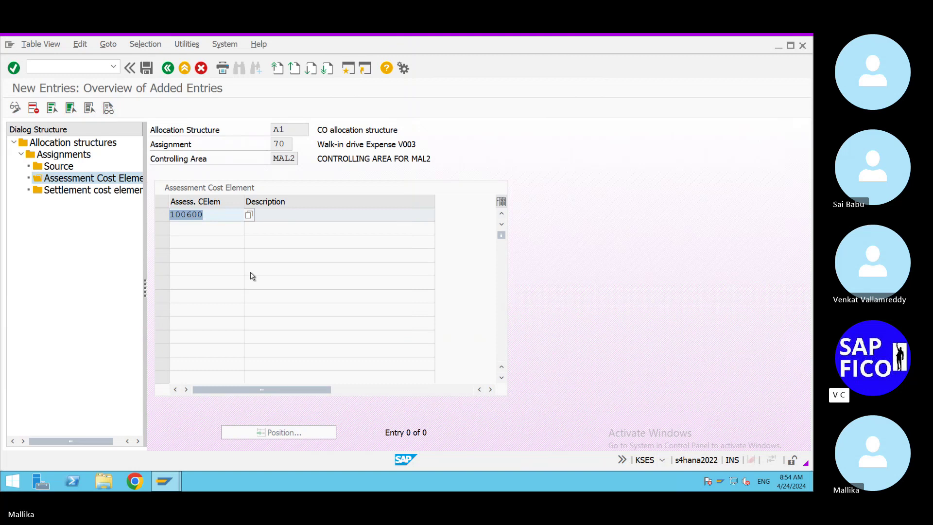
key("Return")
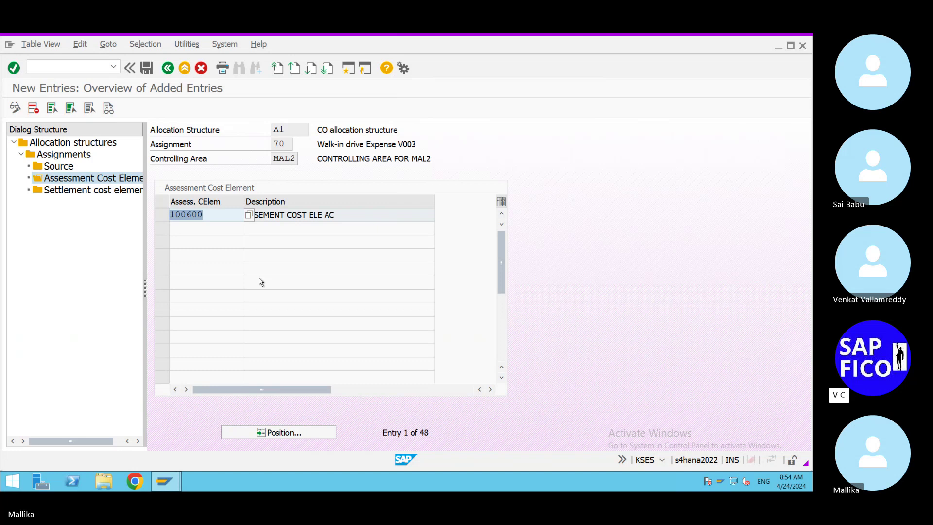
Add a settlement cost element entry for assignment 70 with receiver category CTR, settled by cost element.
double_click(94, 191)
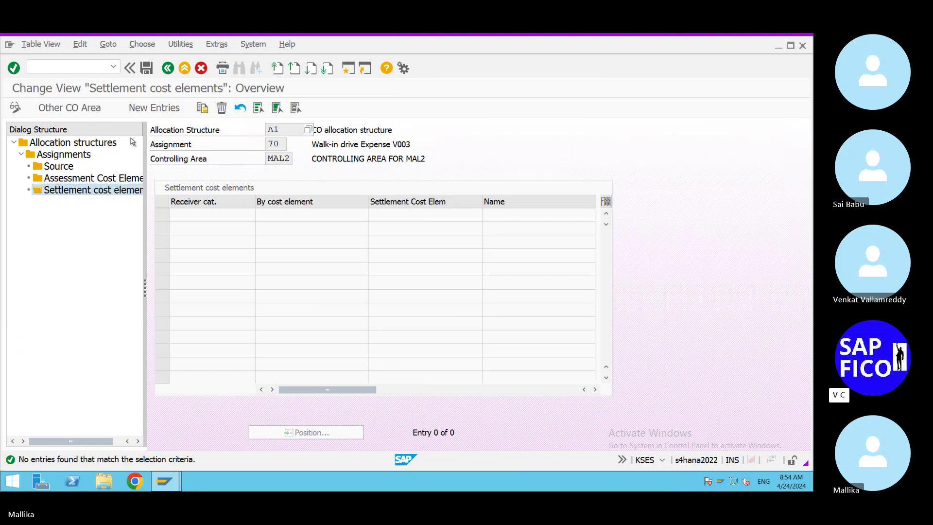
left_click(150, 115)
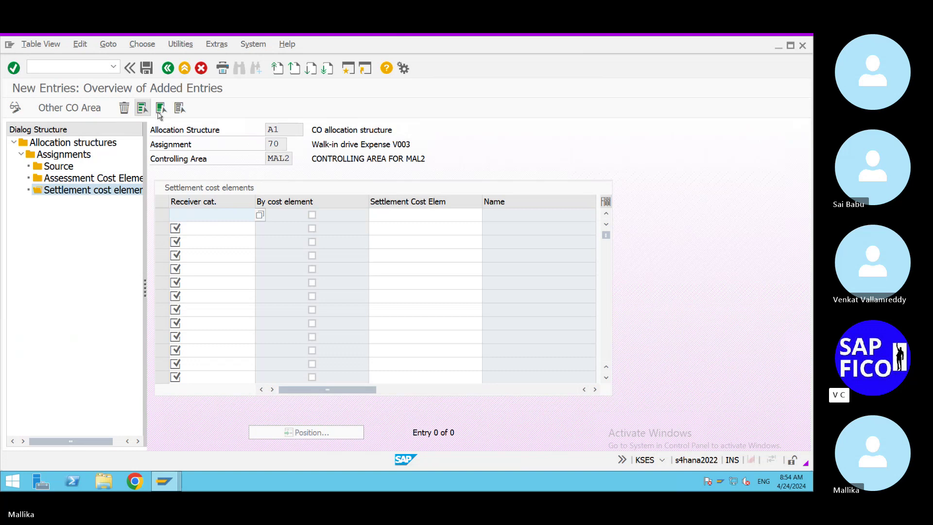
left_click(260, 216)
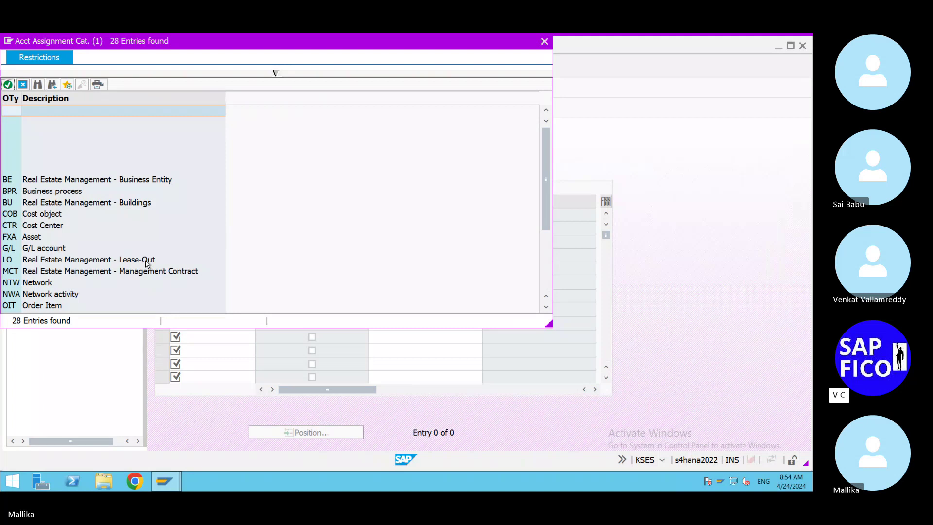
left_click(51, 227)
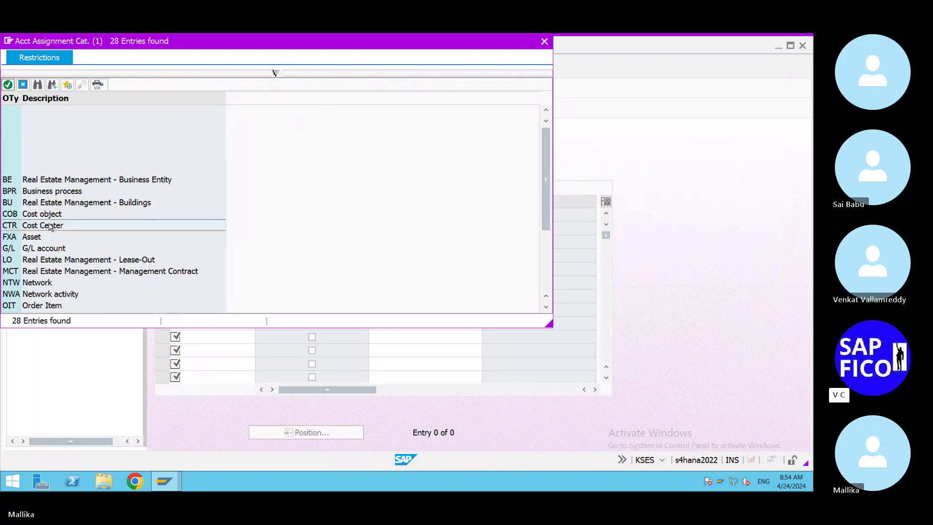
double_click(51, 227)
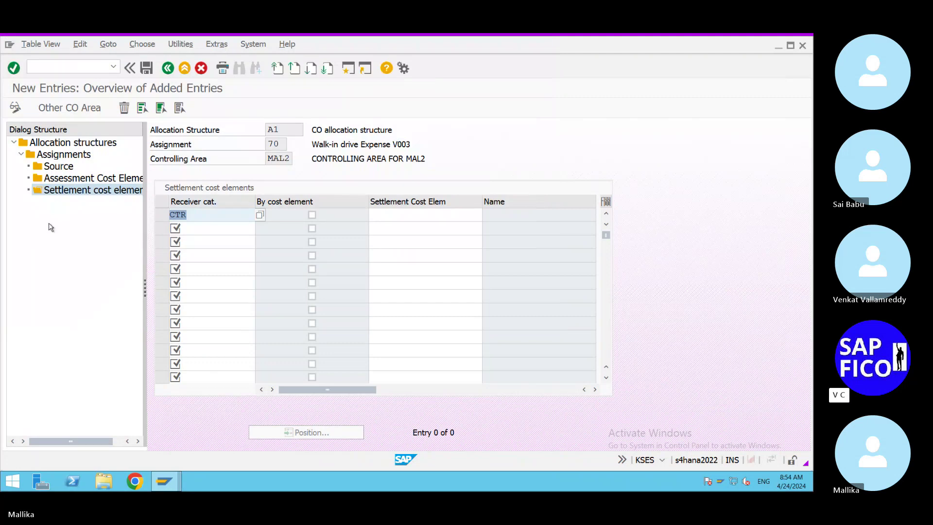
left_click(312, 215)
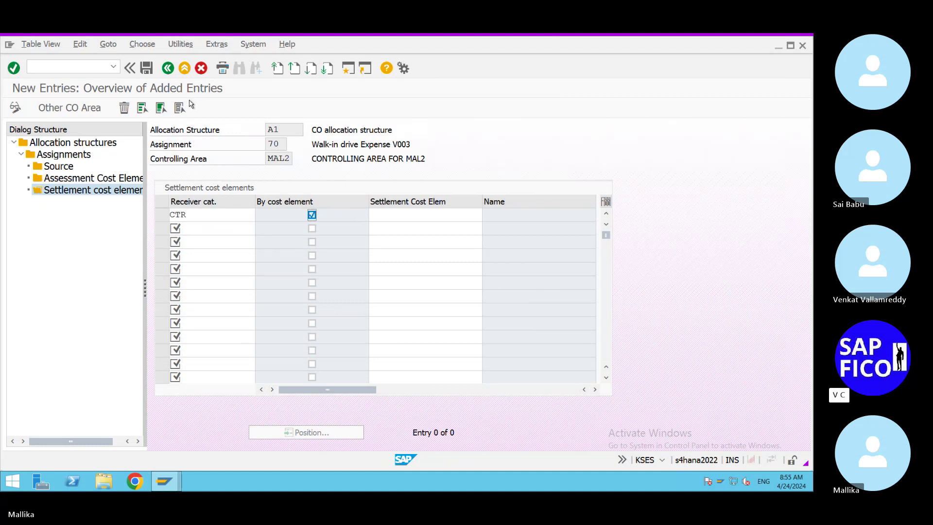
Save the assignment entries and start creating a new customizing request for them.
left_click(148, 69)
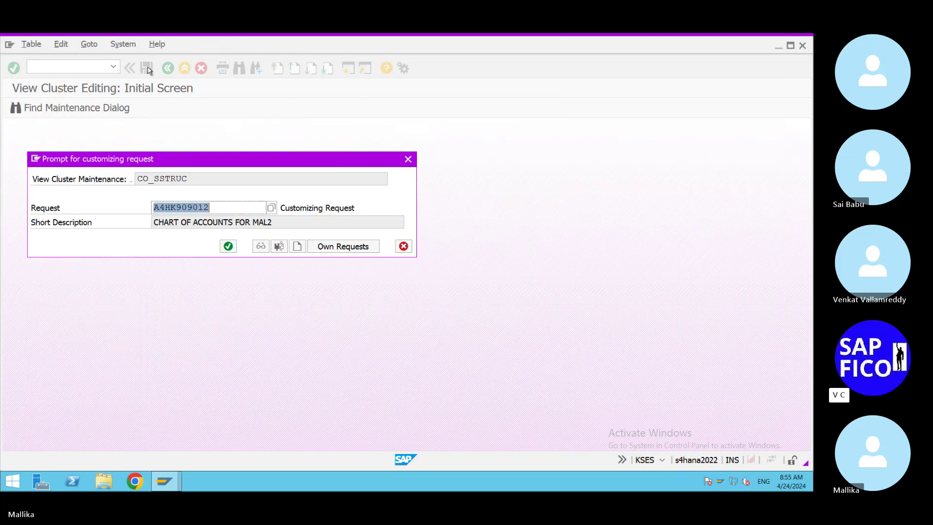
left_click(297, 246)
left_click(145, 209)
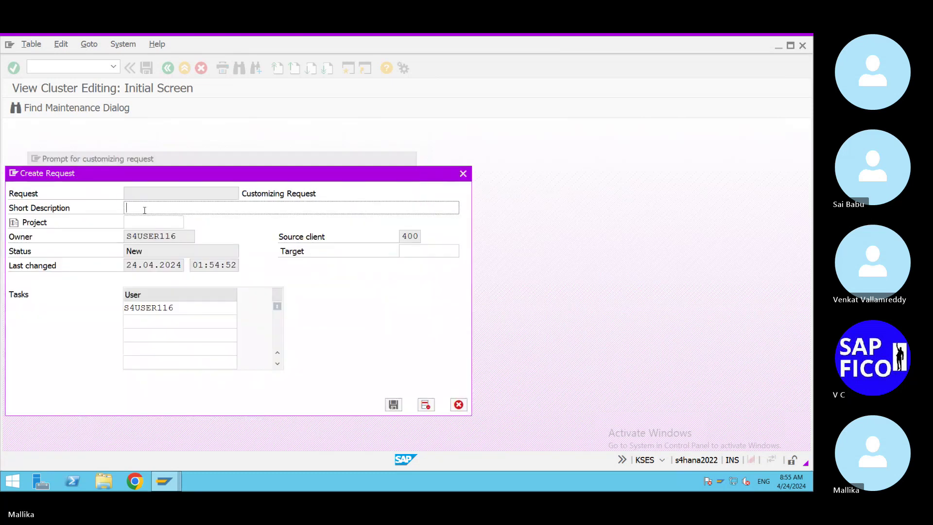
type("A")
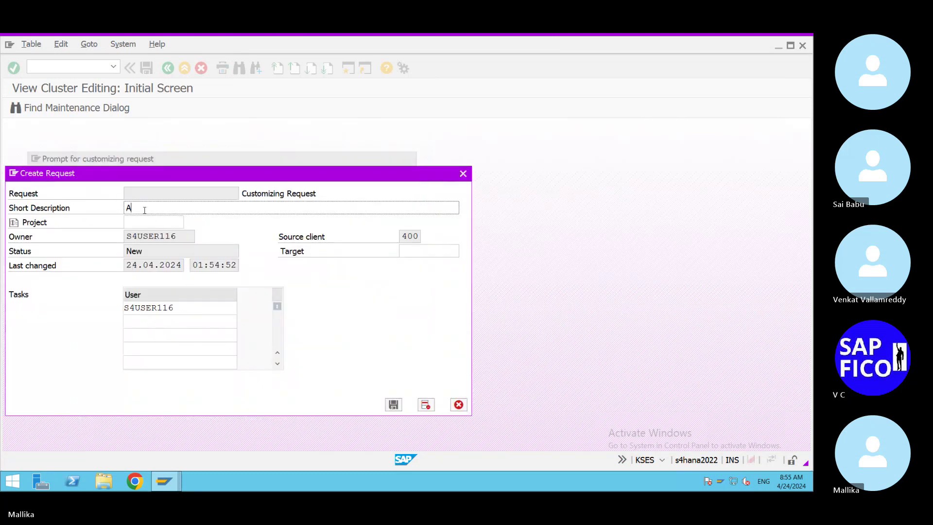
key("BackSpace")
type("CE")
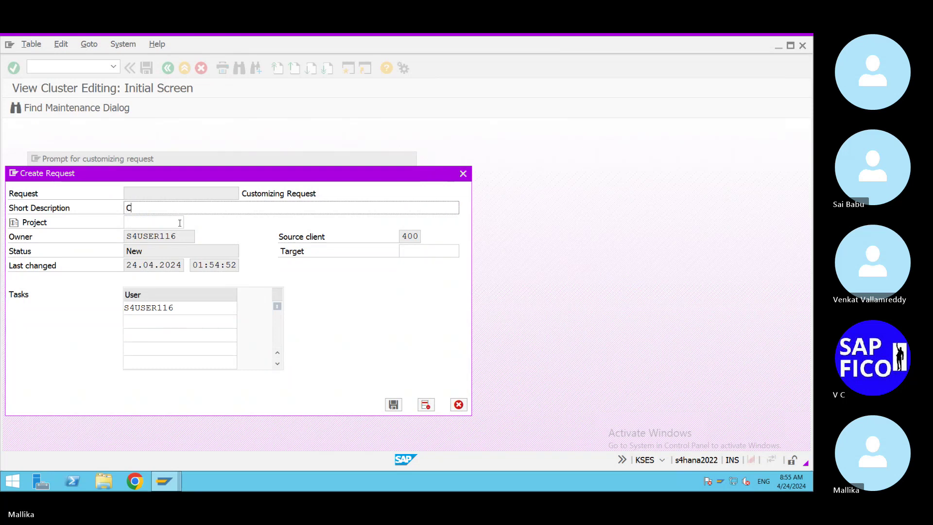
key("BackSpace")
type("REATE  THE ASSS")
key("BackSpace")
key("BackSpace")
key("BackSpace")
key("BackSpace")
key("BackSpace")
key("BackSpace")
key("BackSpace")
key("BackSpace")
key("BackSpace")
key("BackSpace")
key("BackSpace")
key("BackSpace")
key("BackSpace")
key("BackSpace")
key("BackSpace")
key("BackSpace")
Describe the request as "ALLOCATING OF COST CENTER WITH SECONDERY COST ELEMENT FOR MA", save it and record the changes in it.
type("ALLOCATING O")
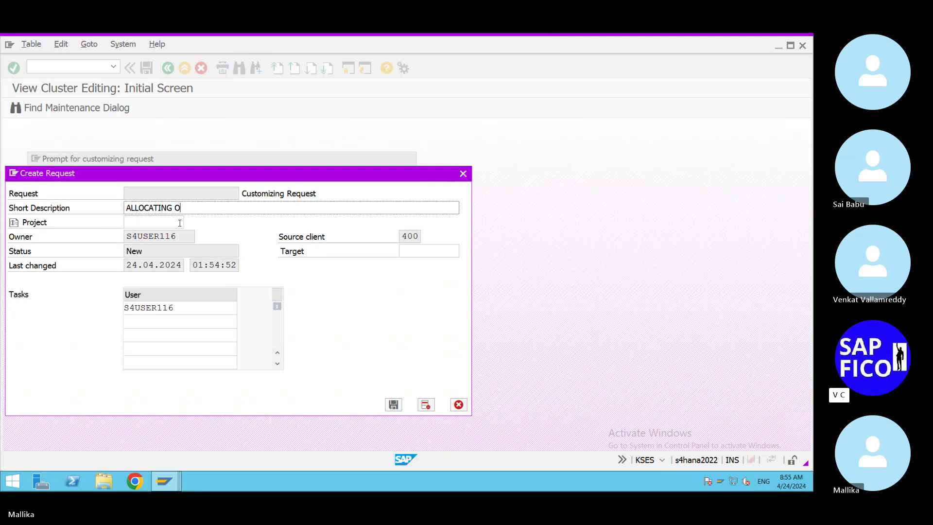
type("F COST ")
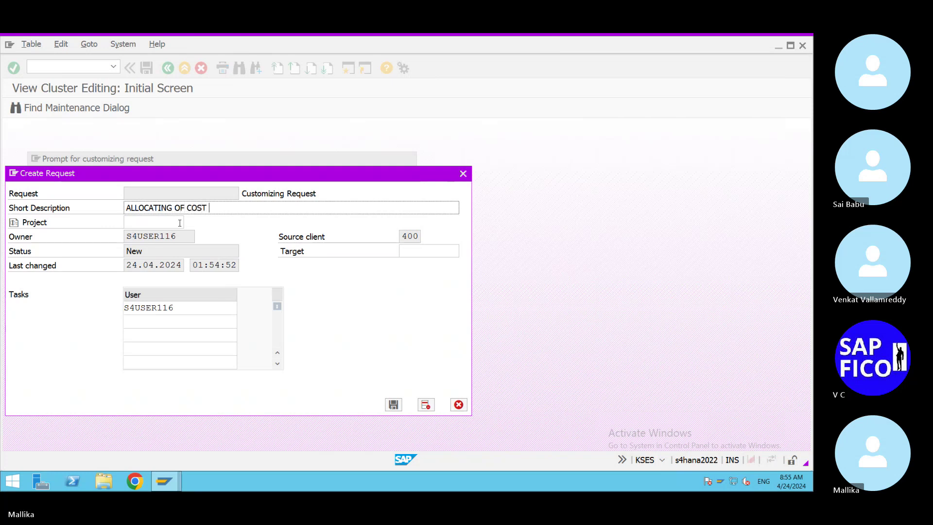
type("CENTER WIT")
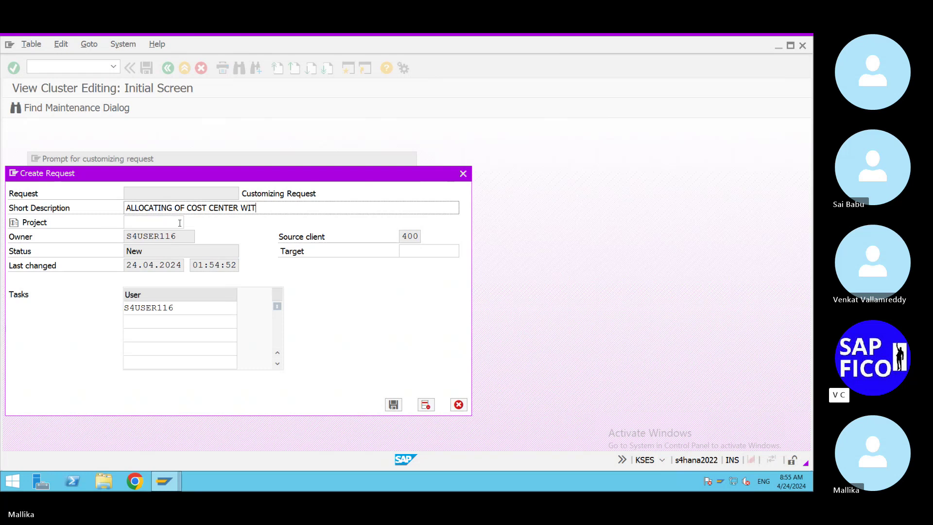
type("H SECONDERY COST ELEME")
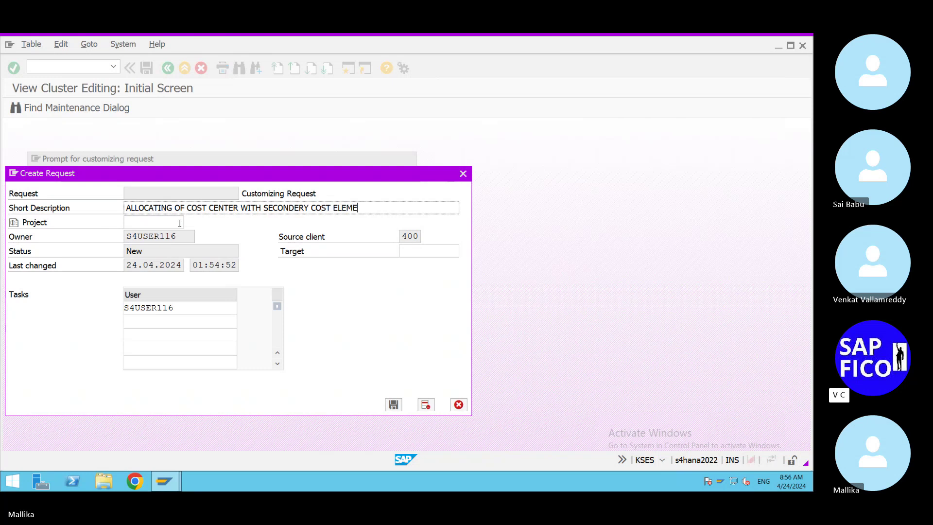
type("NT FOR MA")
left_click(395, 404)
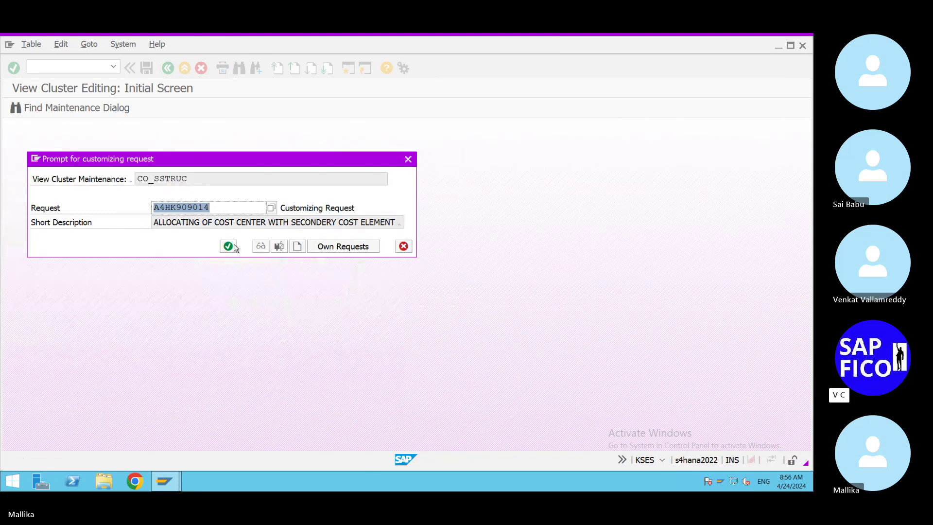
left_click(228, 246)
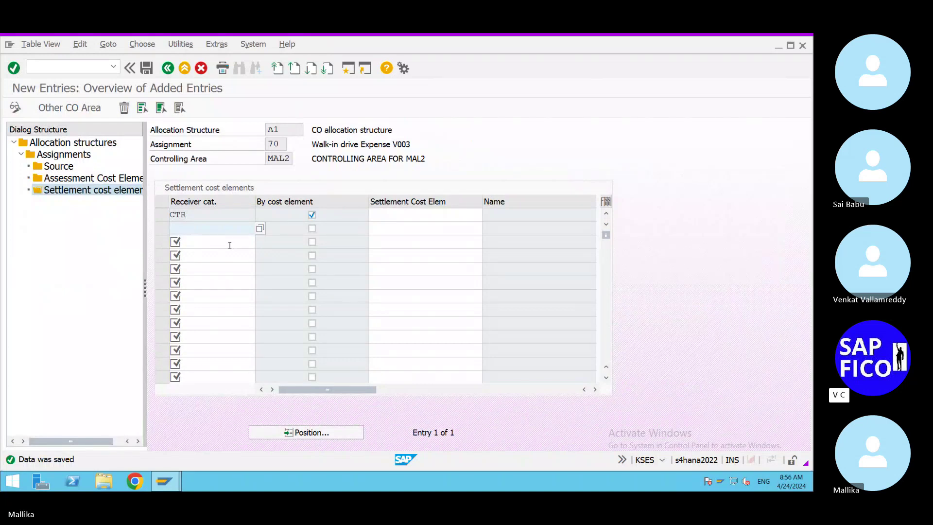
Return to the allocation structures overview, save again, accept the messages and go back to the IMG structure.
left_click(168, 69)
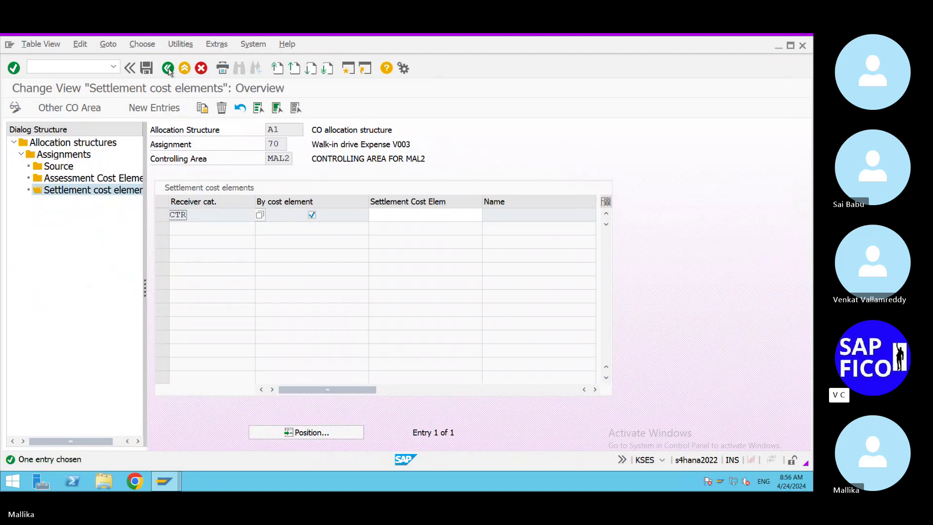
left_click(168, 69)
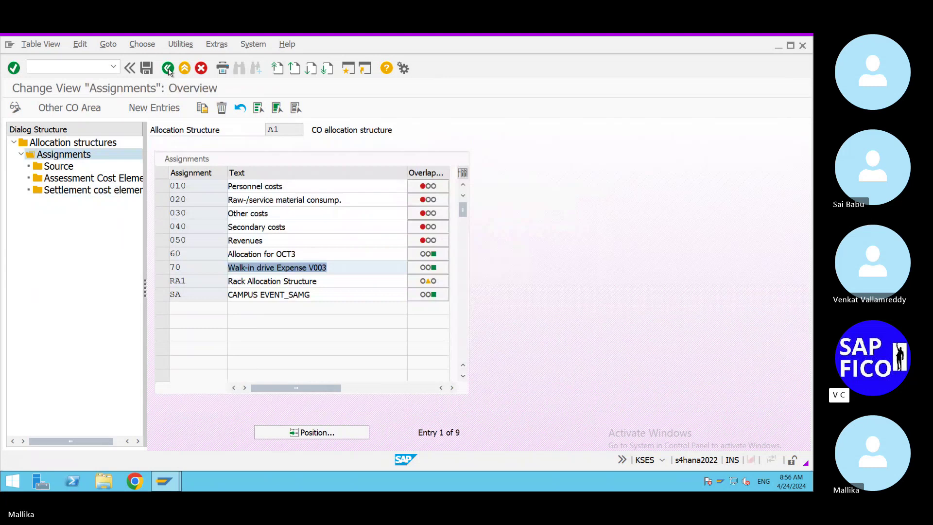
left_click(168, 69)
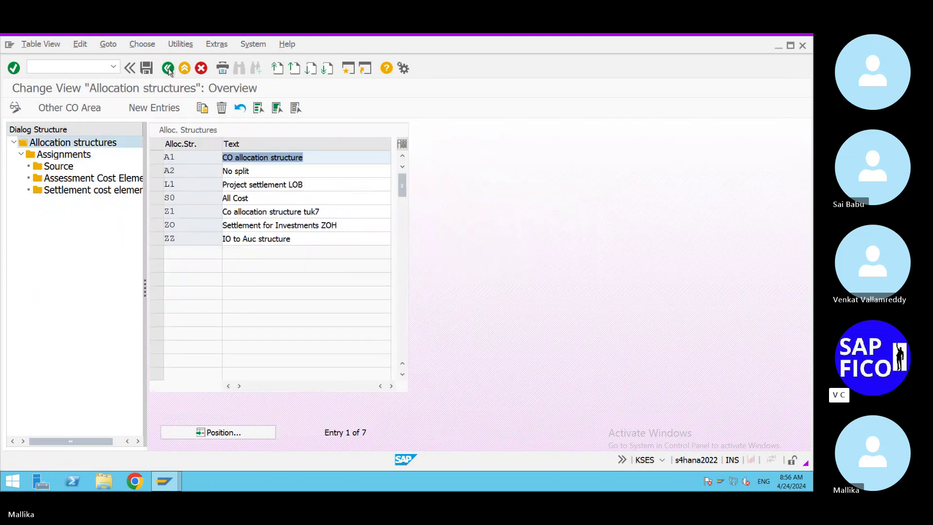
left_click(148, 69)
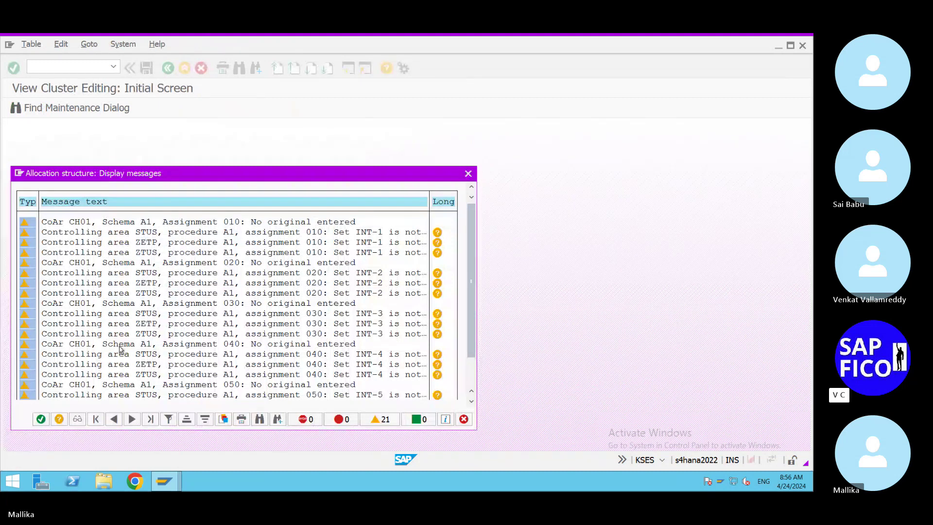
left_click(41, 418)
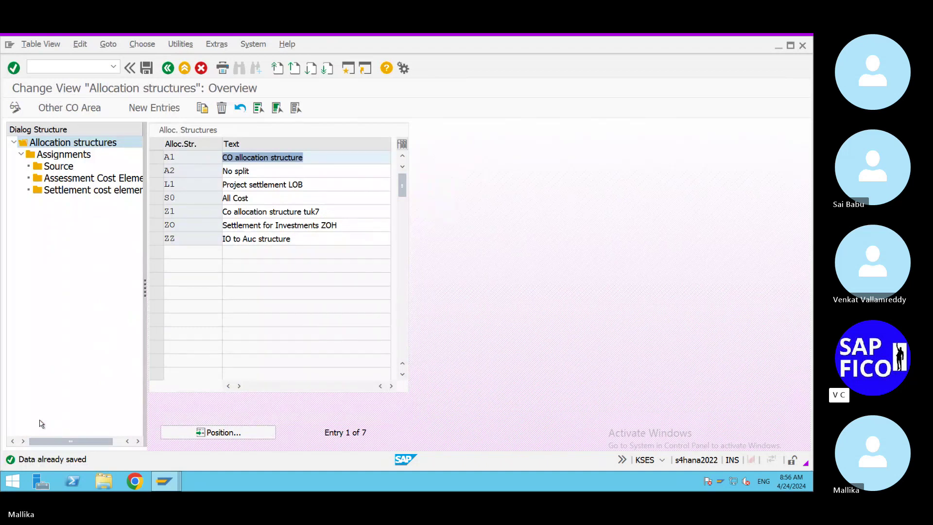
left_click(168, 68)
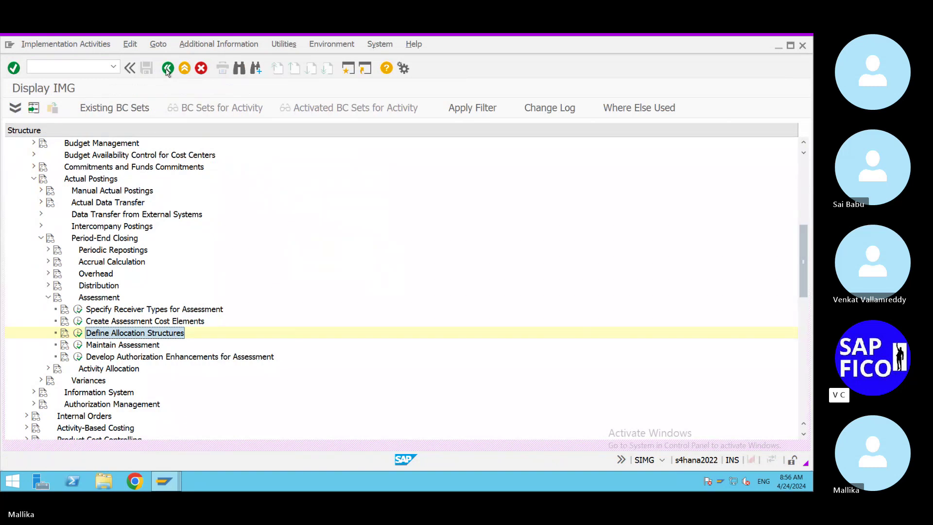
Switch to the Word document and add the line "23.MAINTAIN ASSESSMENT" on a new page after item 22.
mouse_move(720, 40)
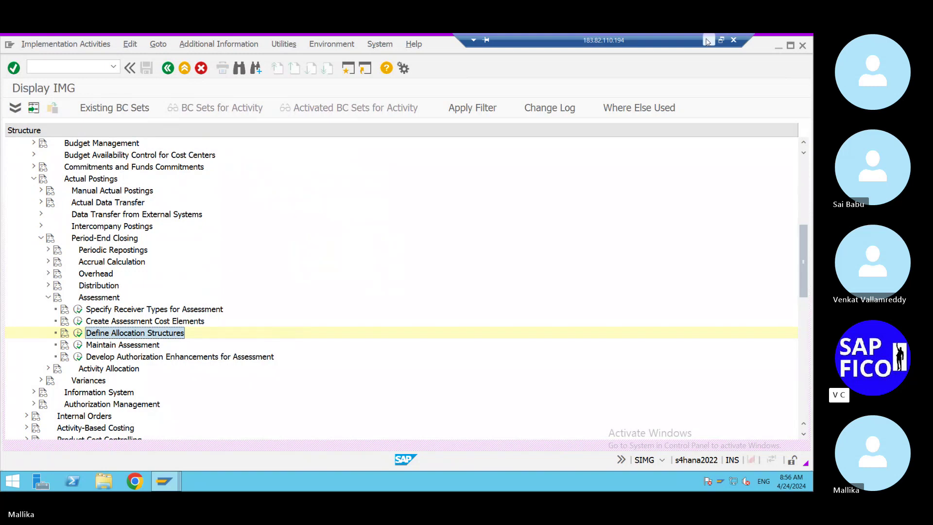
left_click(707, 41)
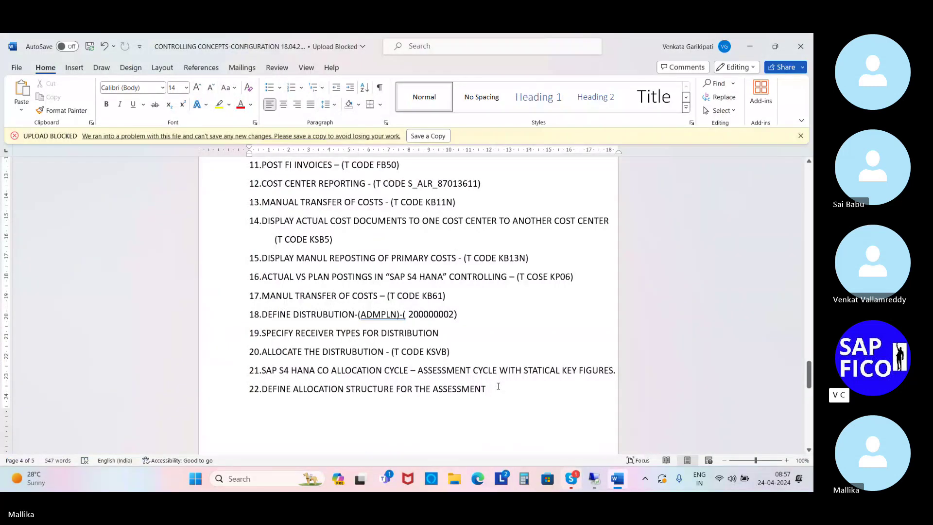
key("ctrl+Return")
type("23")
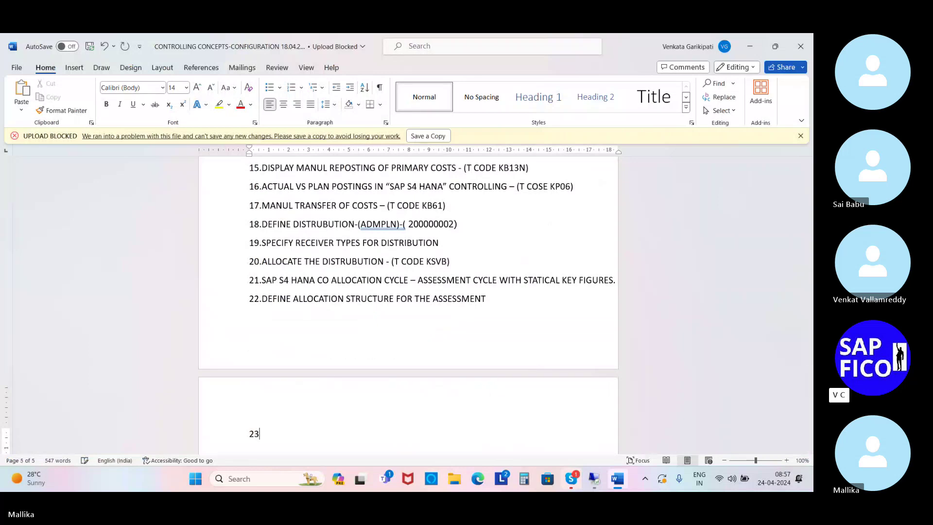
type(".MAINTAIN ASSESS")
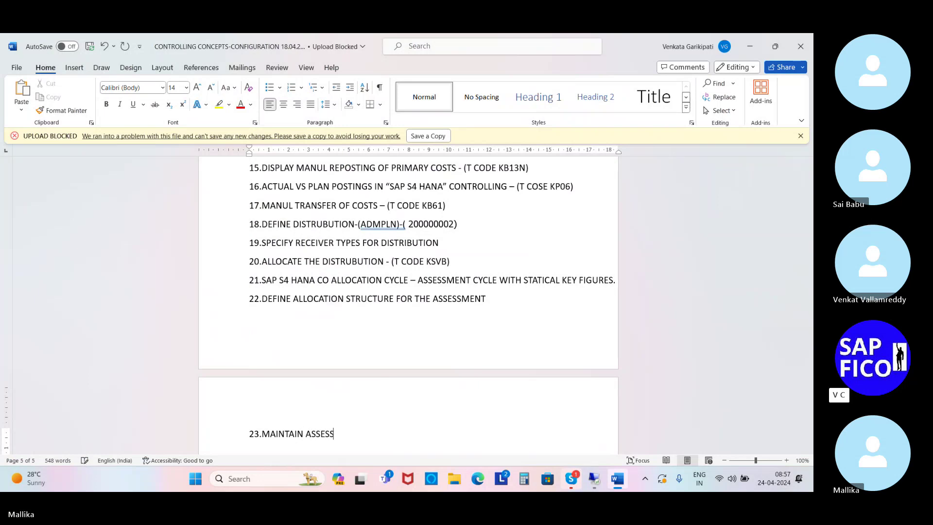
type("MENT")
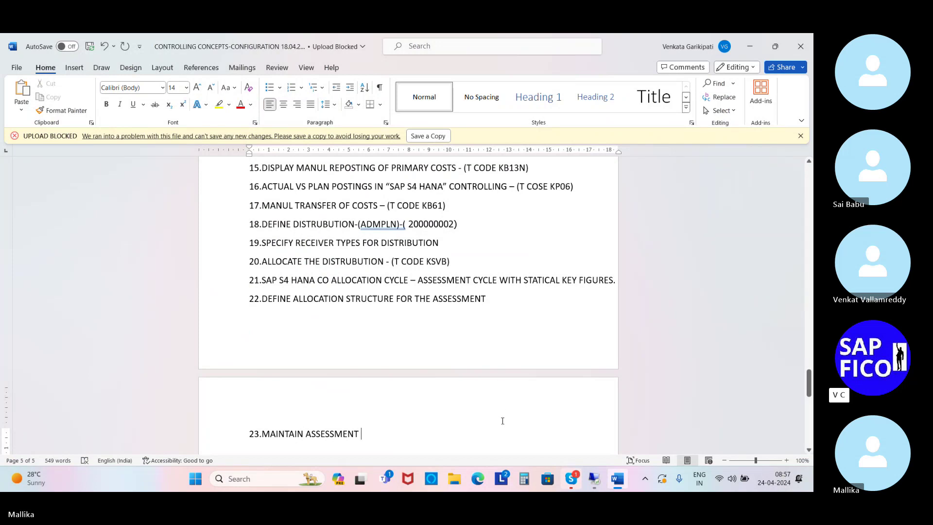
scroll(502, 422, "down", 5)
Switch back to SAP and open the Create Actual Assessment activity of Maintain Assessment.
left_click(595, 480)
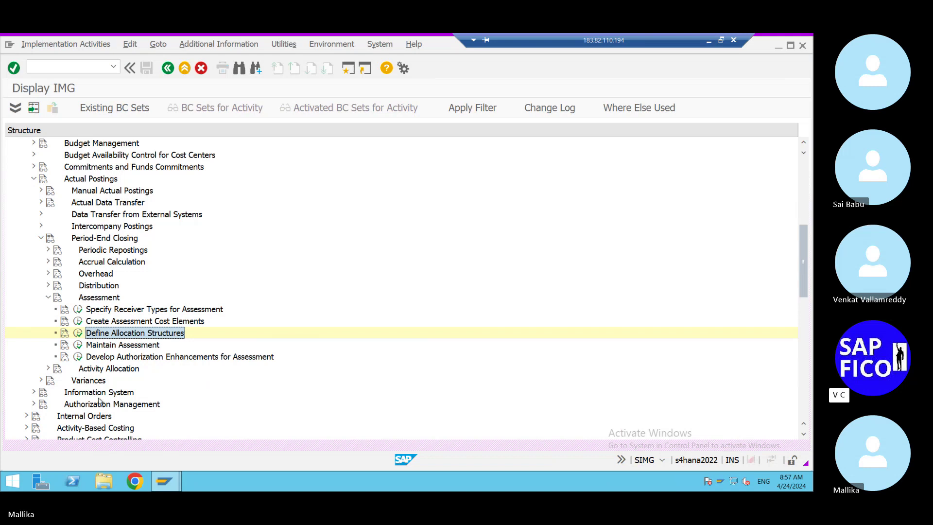
left_click(79, 346)
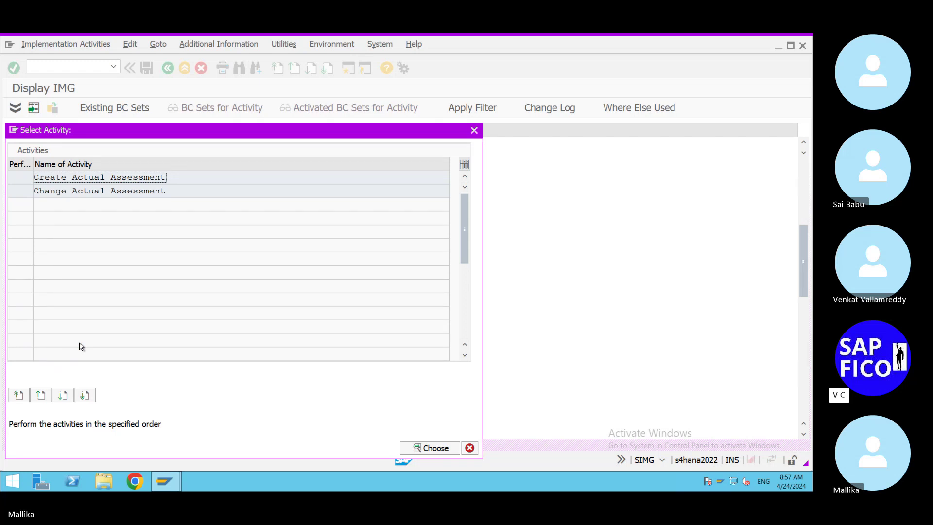
double_click(163, 178)
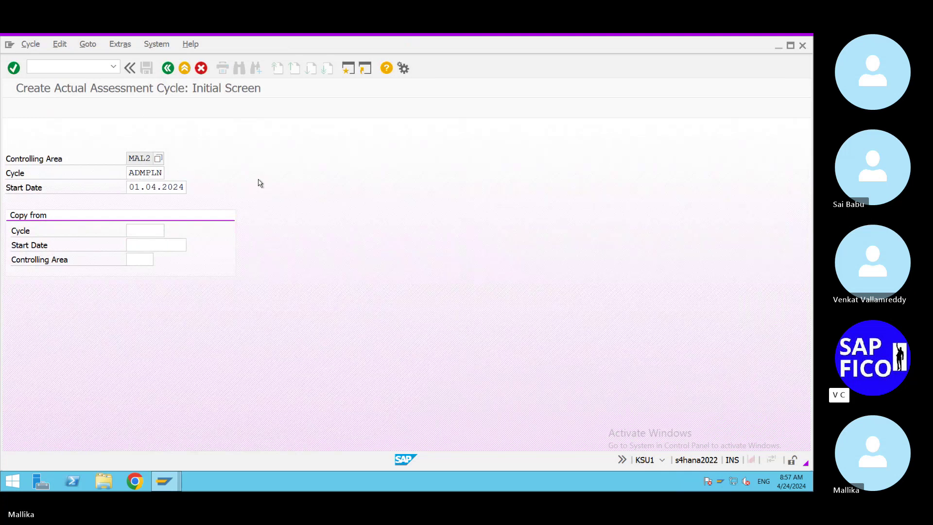
Name the actual assessment cycle HRACT and continue to its header data.
double_click(128, 172)
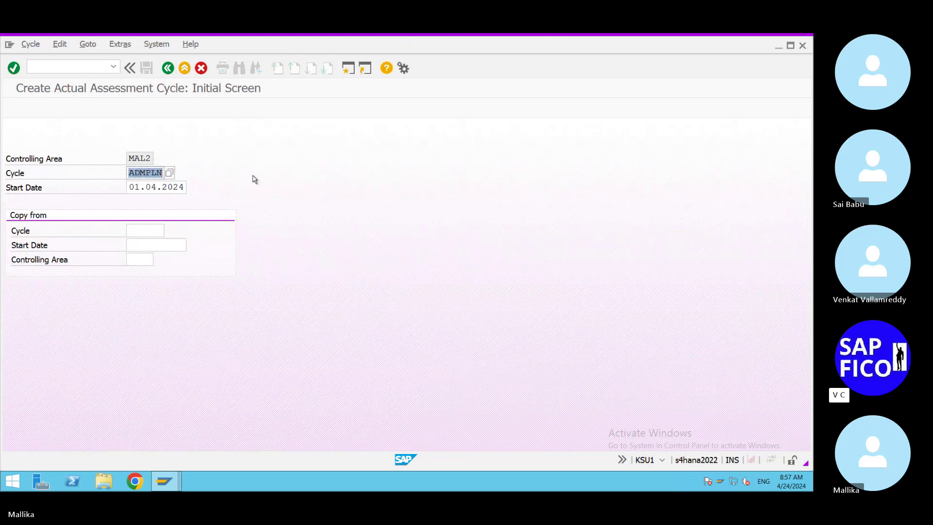
key("BackSpace")
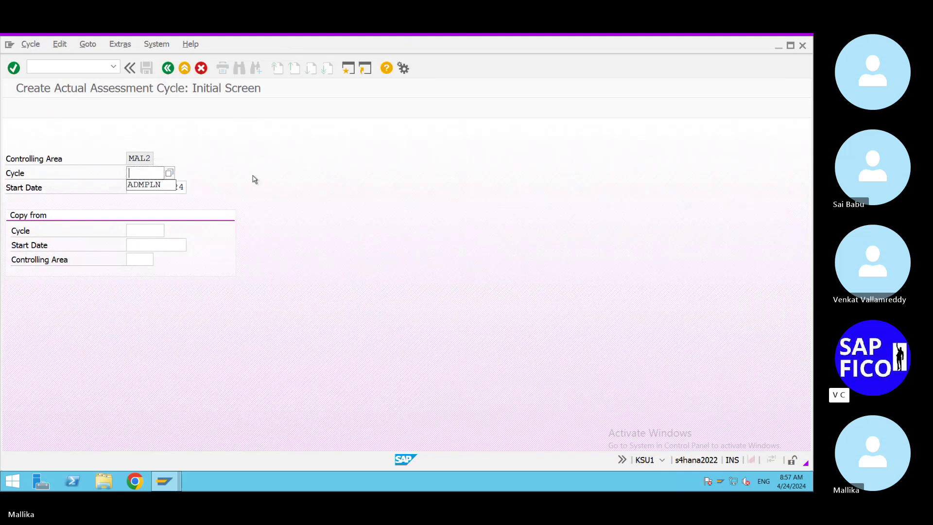
type("HR")
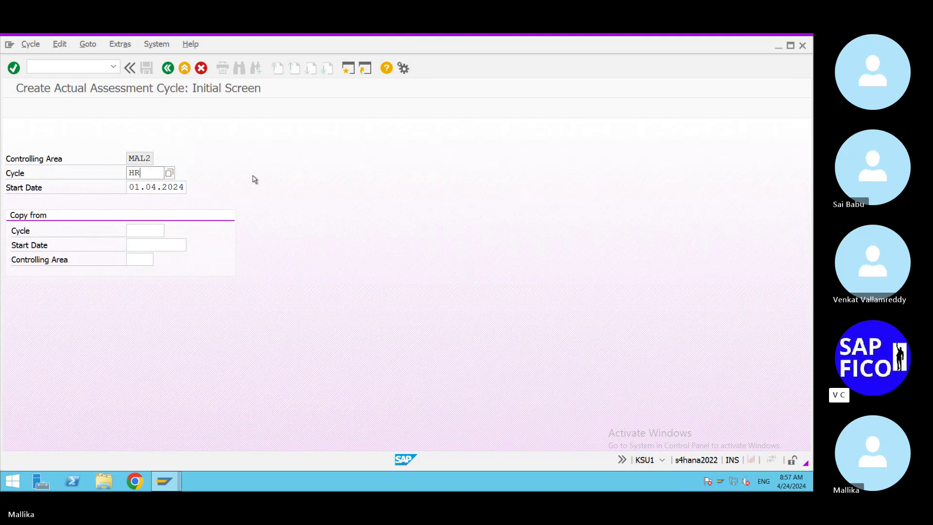
type("ACT")
key("Return")
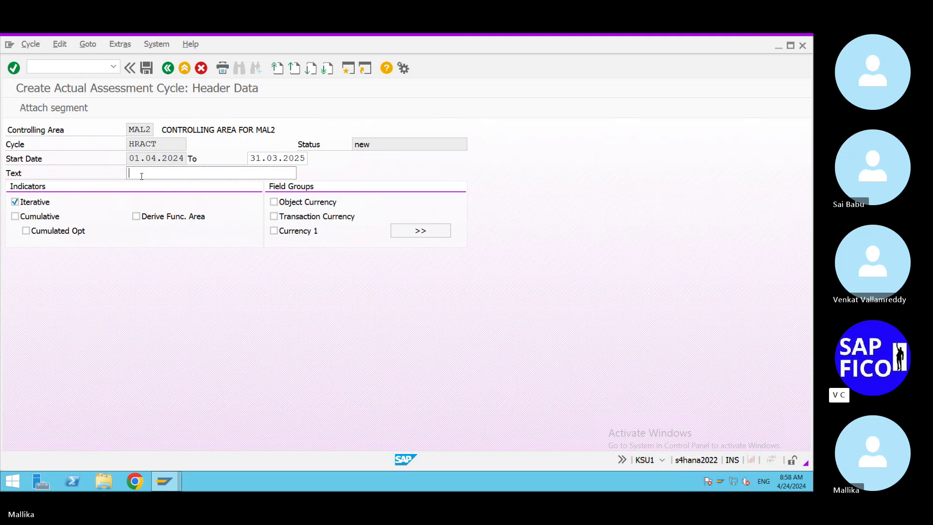
Close both open Cost Centers: Actual/Plan/Variance report sessions.
left_click(165, 481)
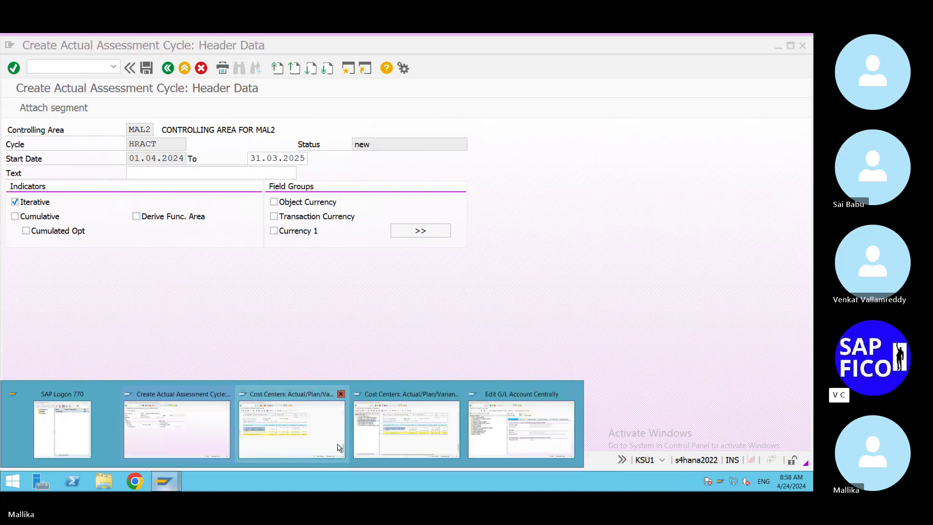
mouse_move(424, 448)
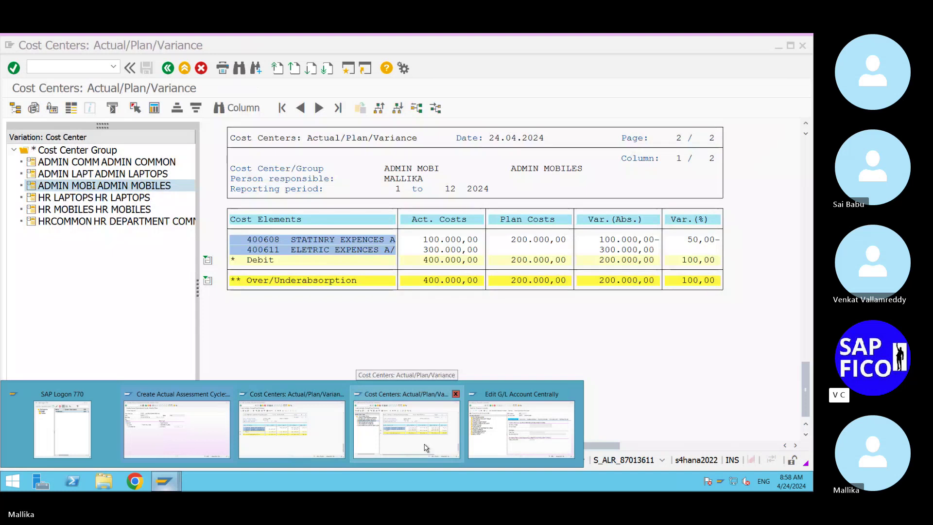
mouse_move(316, 450)
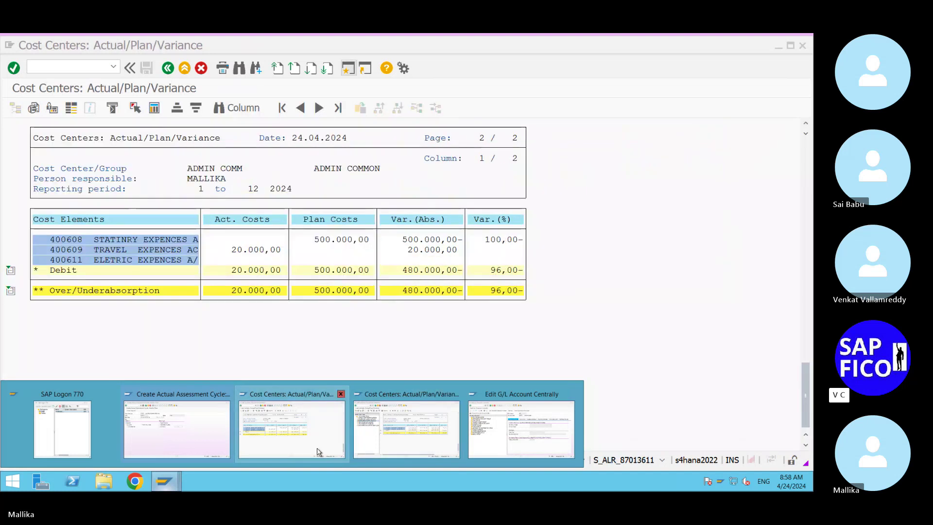
left_click(341, 395)
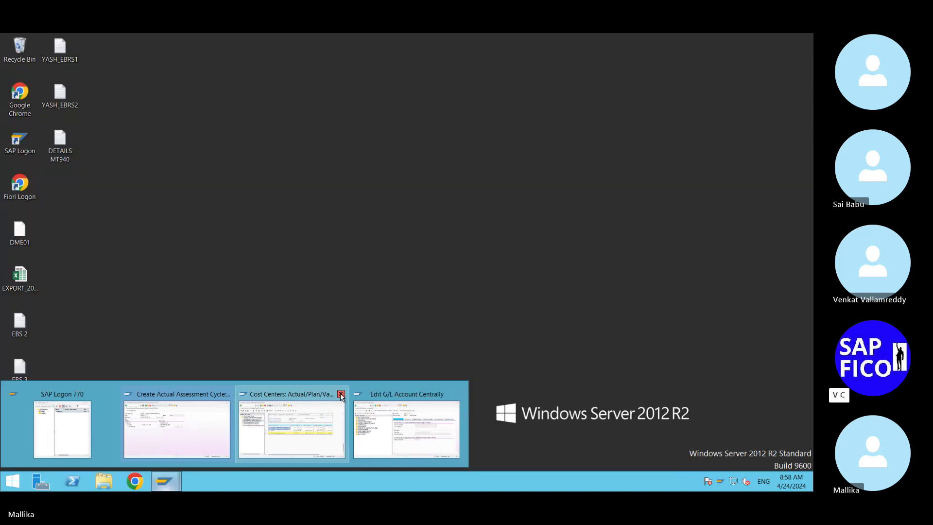
left_click(341, 394)
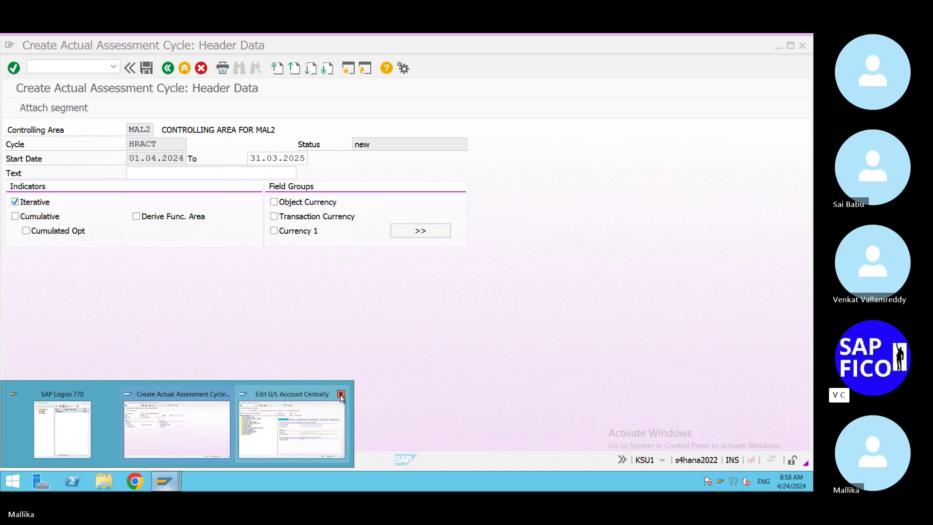
Switch to the Edit G/L Account Centrally session and leave the transaction with /N to reach SAP Easy Access.
left_click(246, 441)
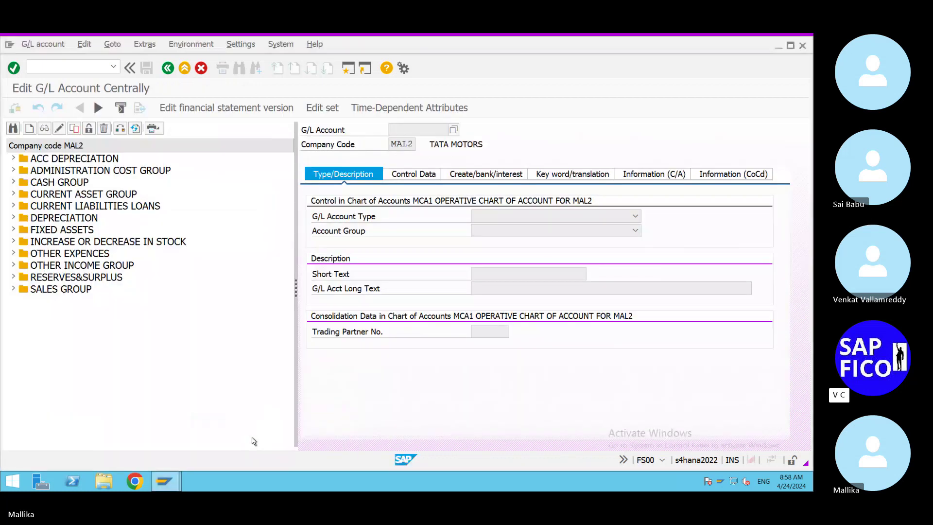
left_click(45, 68)
type("/n")
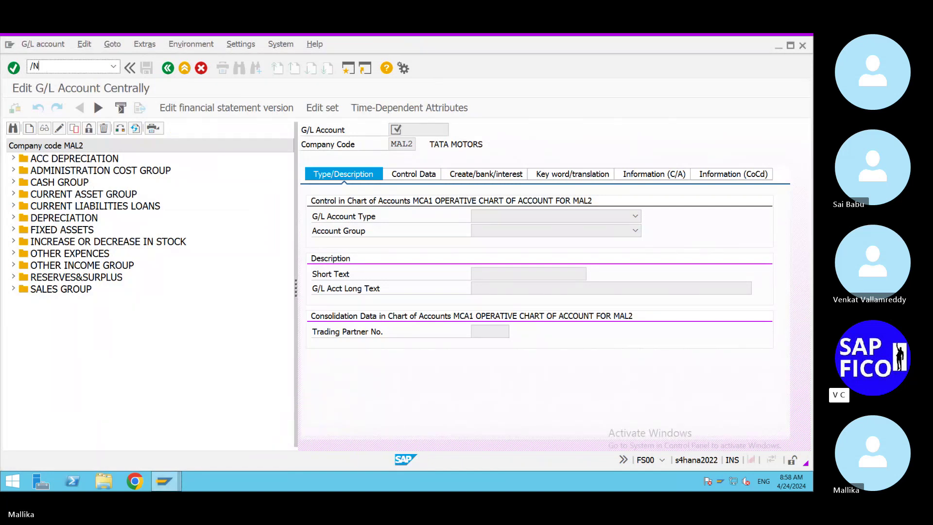
key("Return")
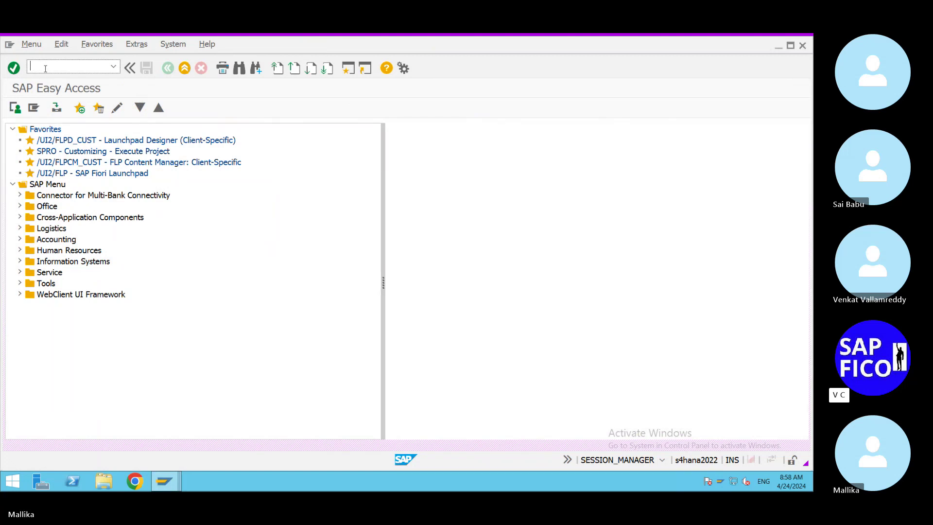
Expand Accounting, Controlling, Cost Center Accounting, Information System and its reports down to Plan/Actual Comparisons.
left_click(20, 239)
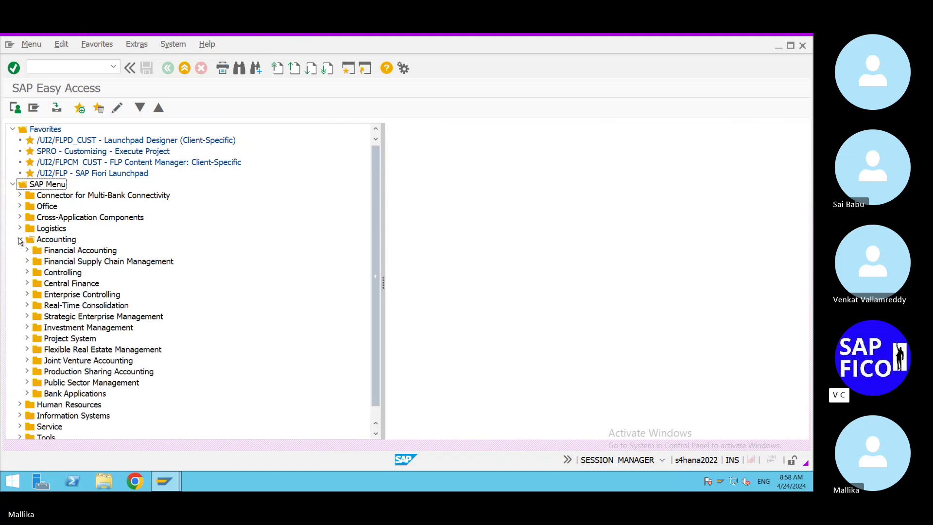
left_click(28, 273)
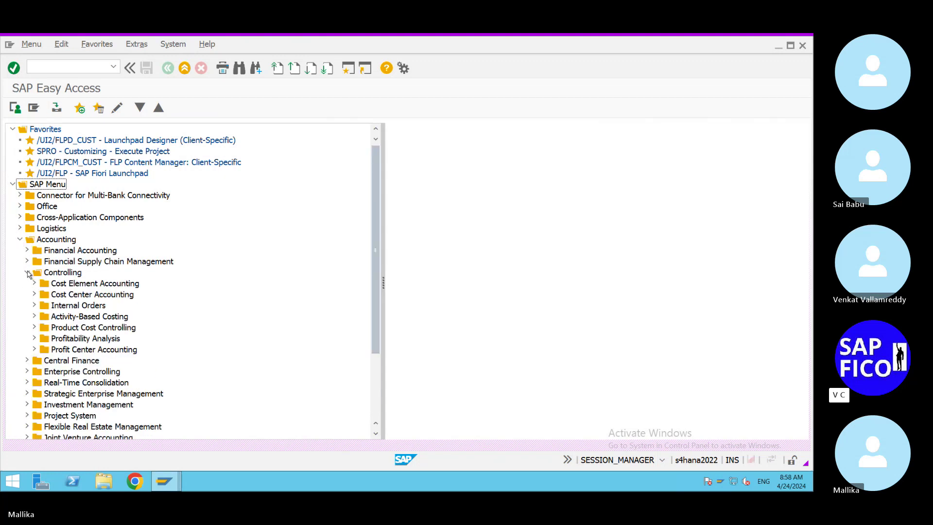
left_click(33, 294)
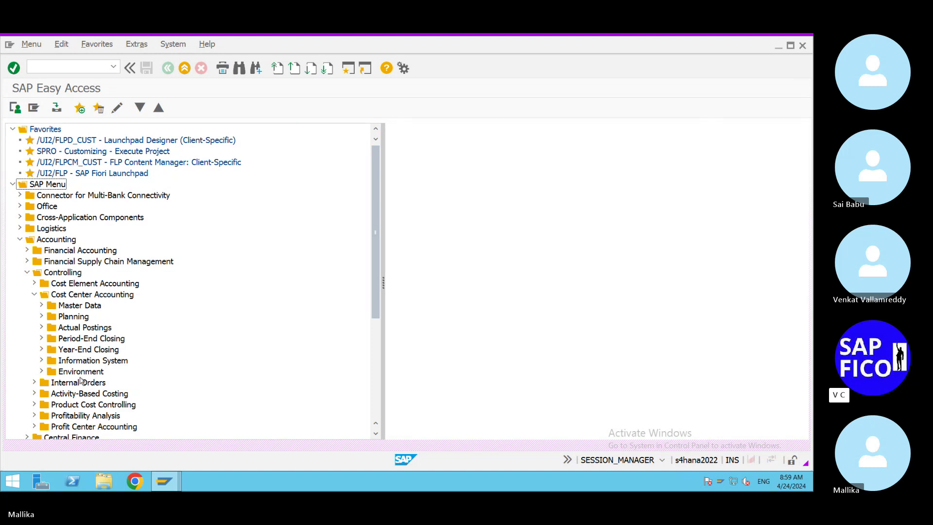
left_click(41, 360)
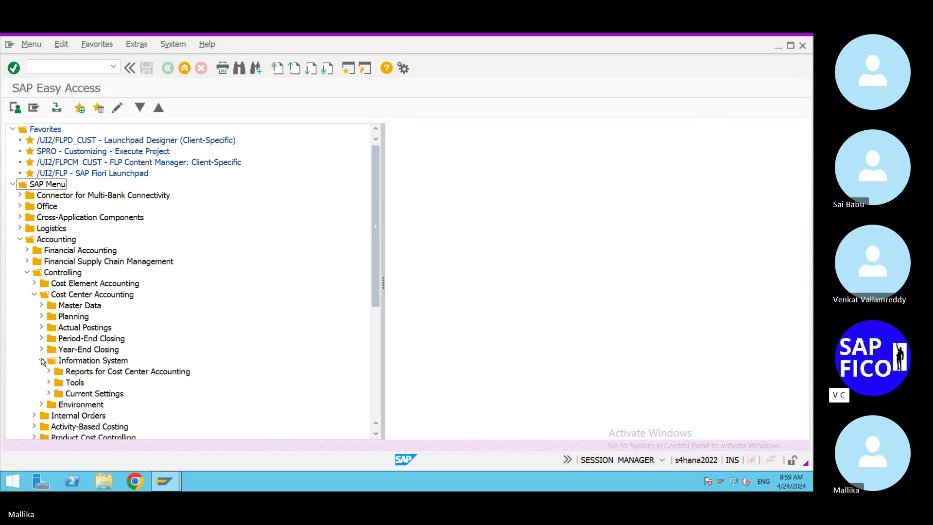
left_click(49, 372)
scroll(202, 374, "down", 5)
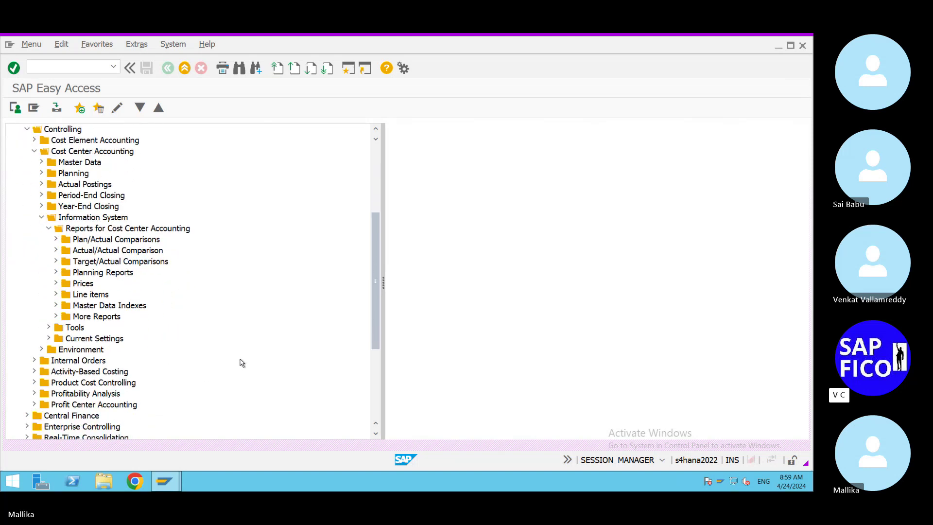
scroll(240, 359, "down", 1)
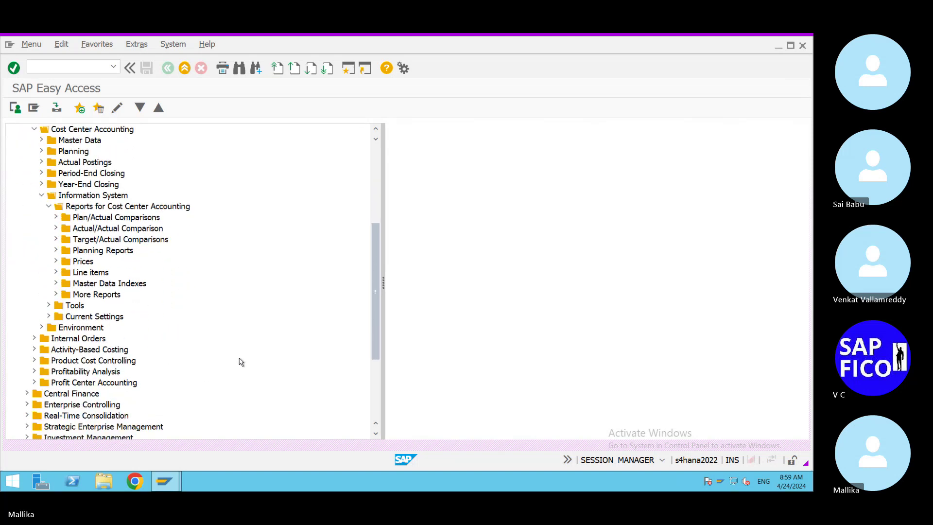
left_click(57, 217)
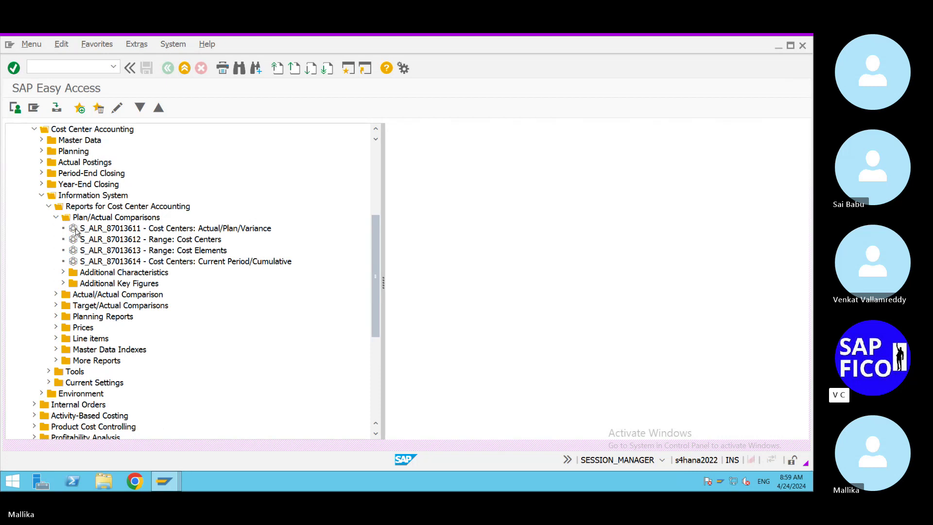
Run report S_ALR_87013611 for controlling area MAL2, fiscal year 2024, periods 1 to 12, and display cost center HRCOMMON.
double_click(75, 229)
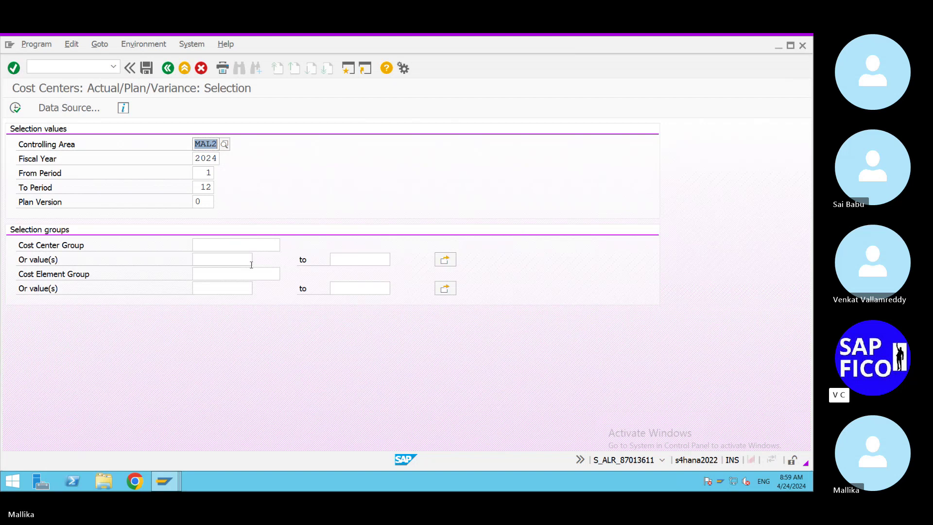
key("F8")
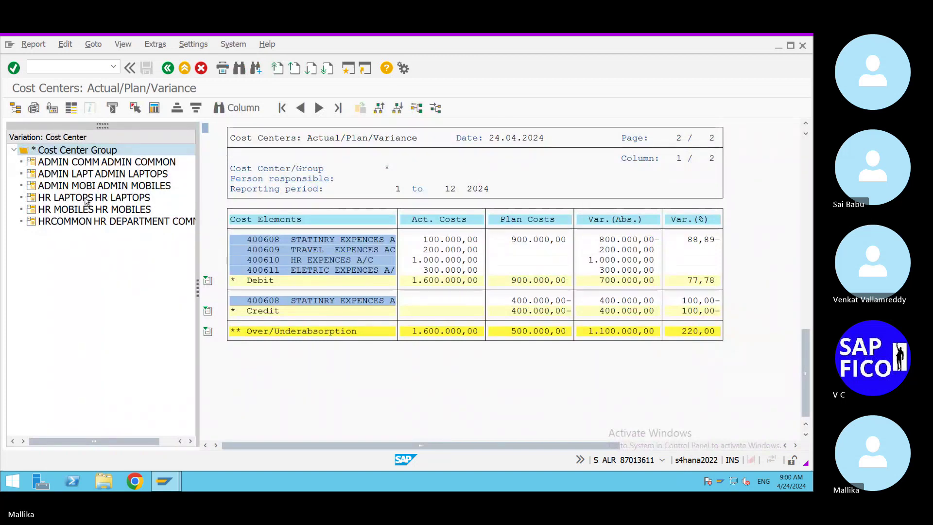
left_click(87, 225)
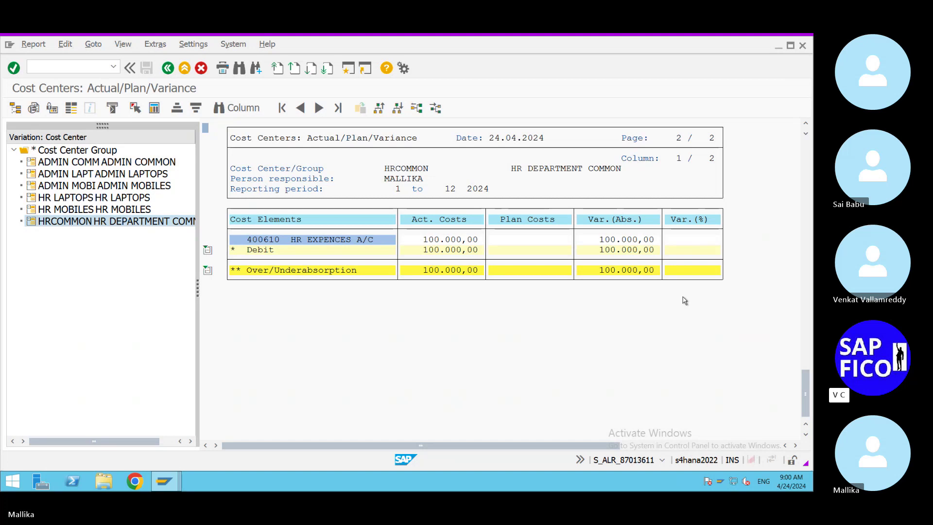
Return to the actual assessment cycle header session and enter the cycle text HR EXPENSES ACTUAL.
left_click(168, 482)
left_click(195, 443)
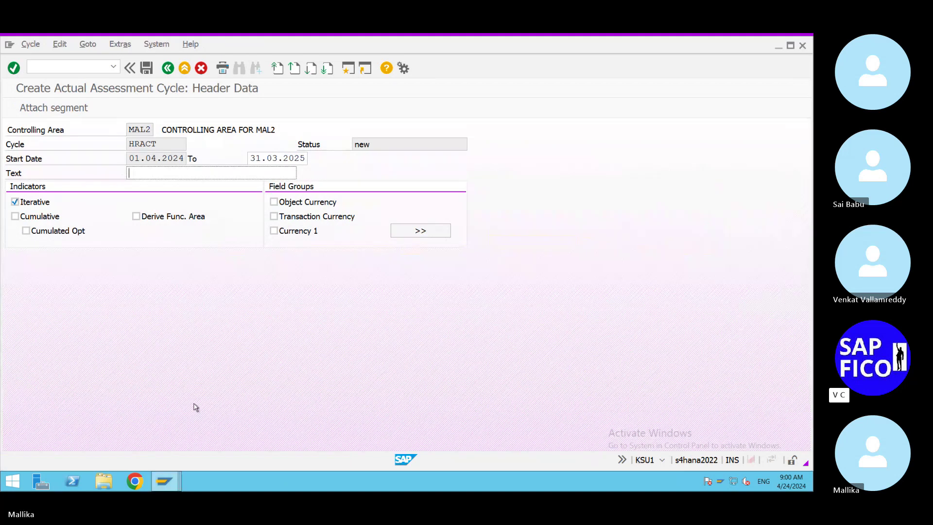
type("HR EXPENSE ")
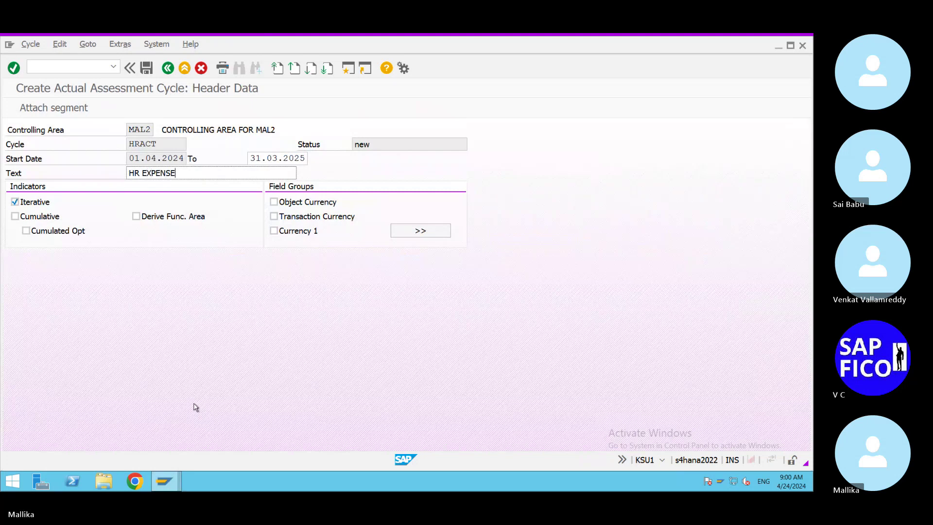
type("ACTUAL")
left_click(174, 173)
type("S")
left_click(218, 171)
left_click(182, 173)
Attach a segment to cycle HRACT with the name SALARIES and the description SALARIES.
left_click(70, 112)
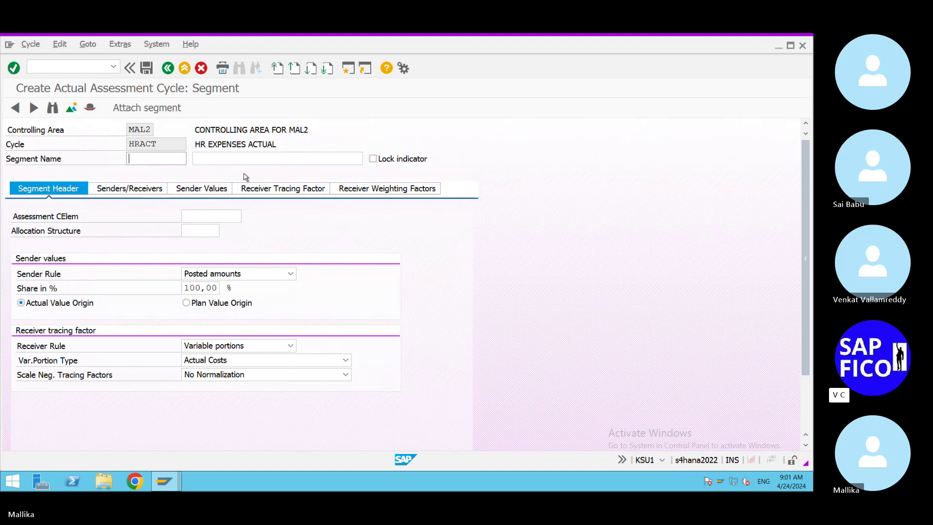
type("SALARIES")
left_click(206, 157)
type("S")
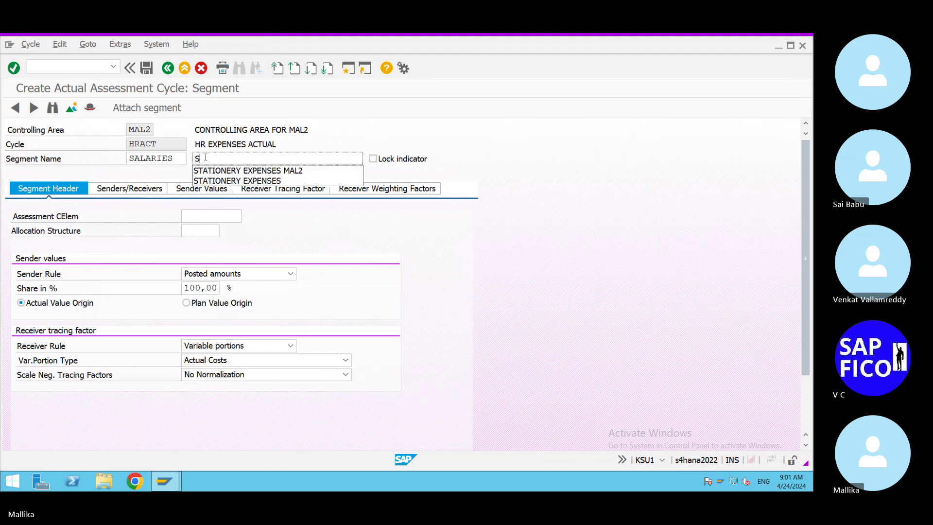
type("ALAR")
type("IES")
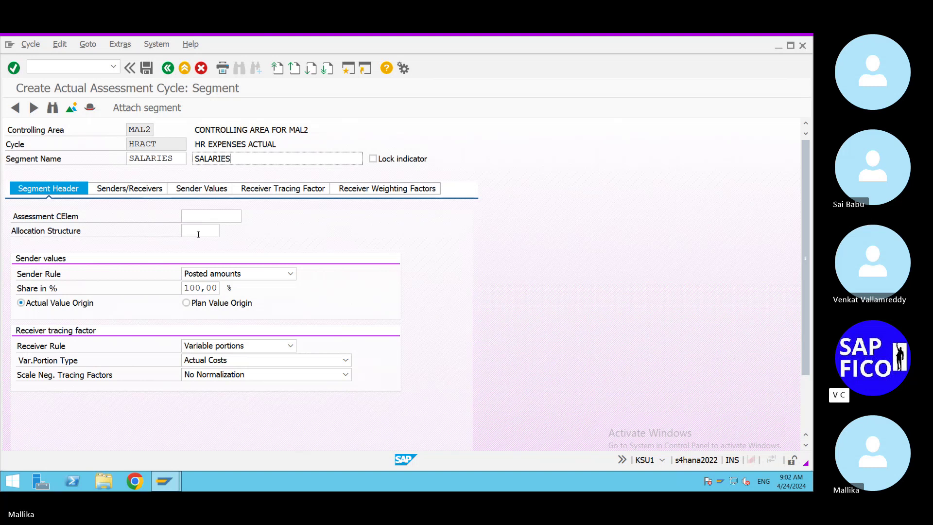
Set the segment's assessment cost element to 100600 and its variable portion type to Actual Statistical Key Figures.
left_click(202, 216)
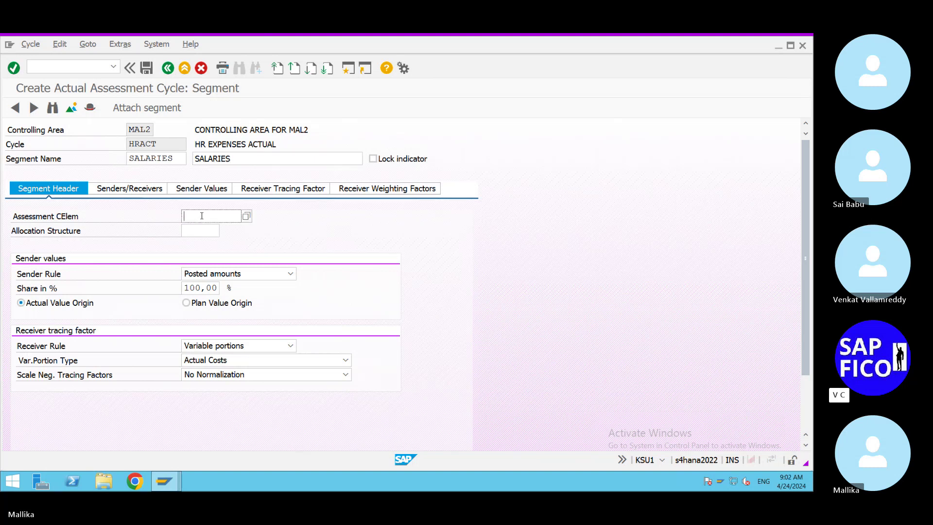
left_click(246, 217)
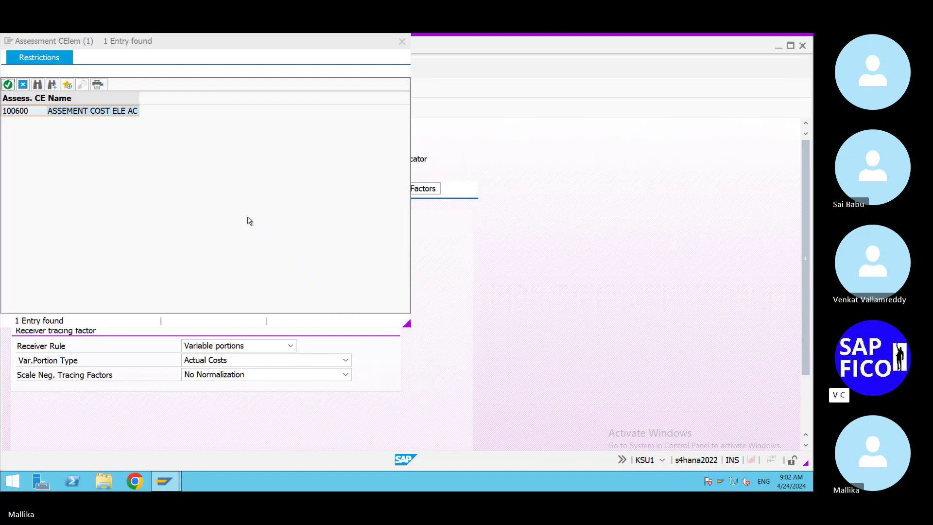
double_click(73, 112)
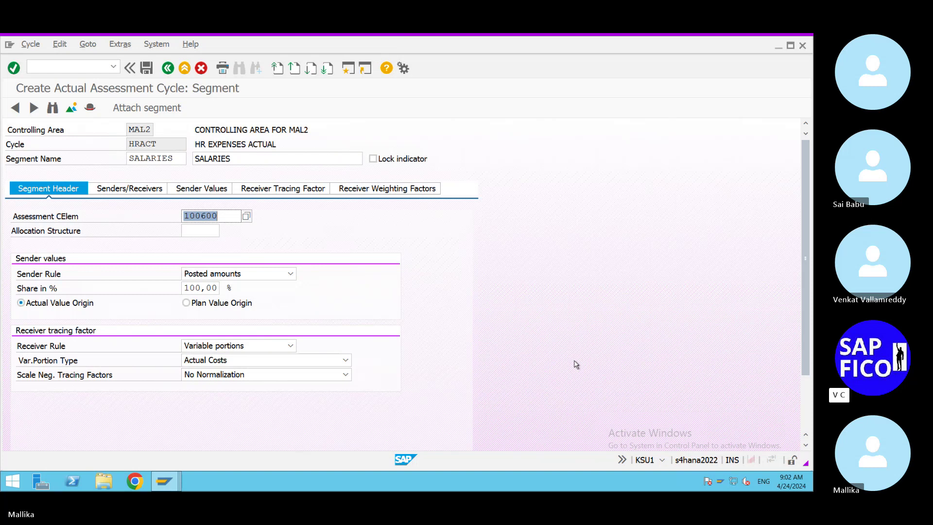
left_click(345, 361)
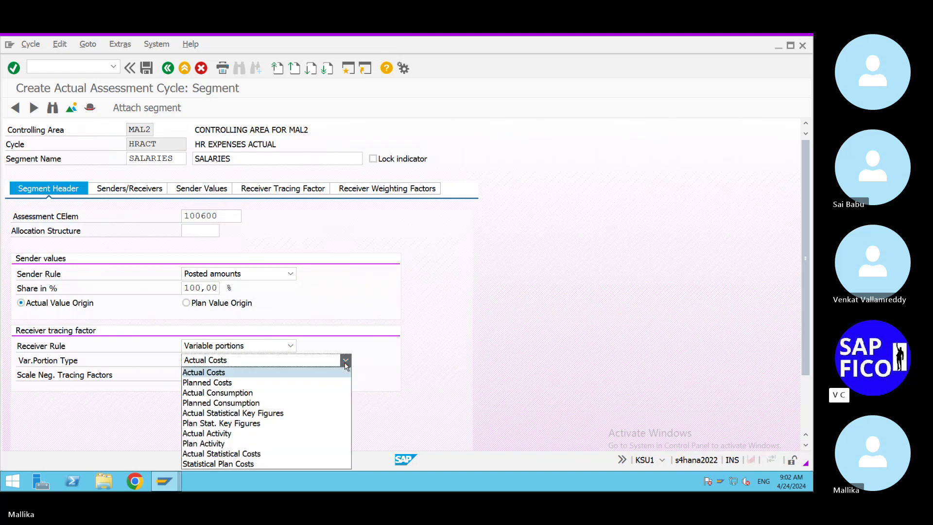
left_click(278, 413)
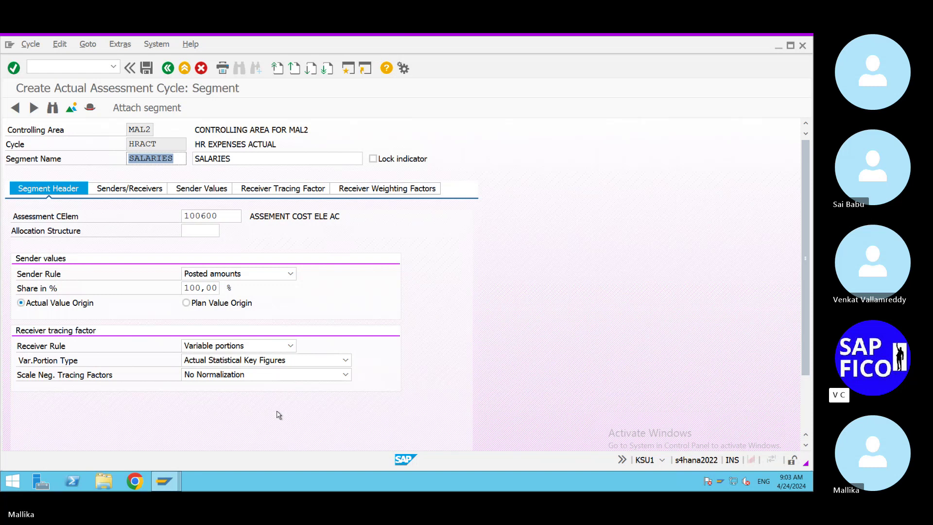
Switch to the cost center report session, open an additional SAP session from it, and return to the report.
left_click(176, 484)
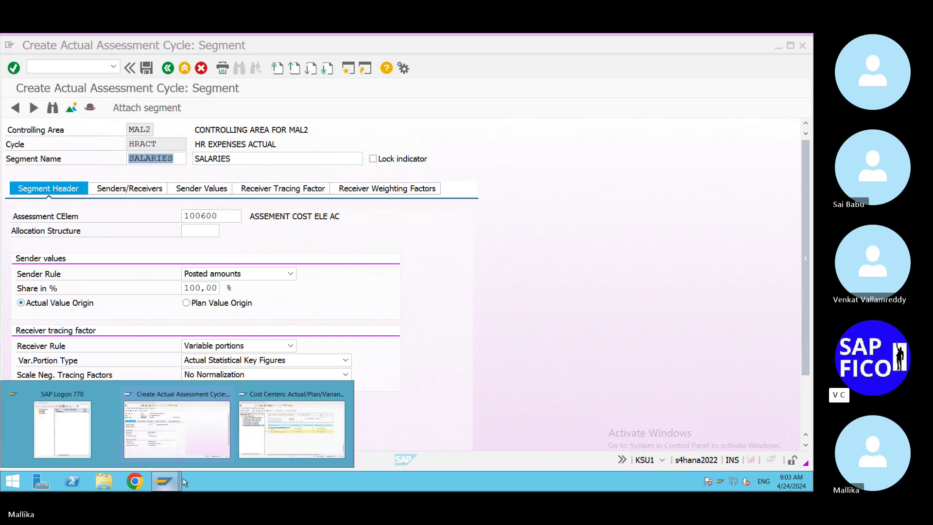
left_click(304, 442)
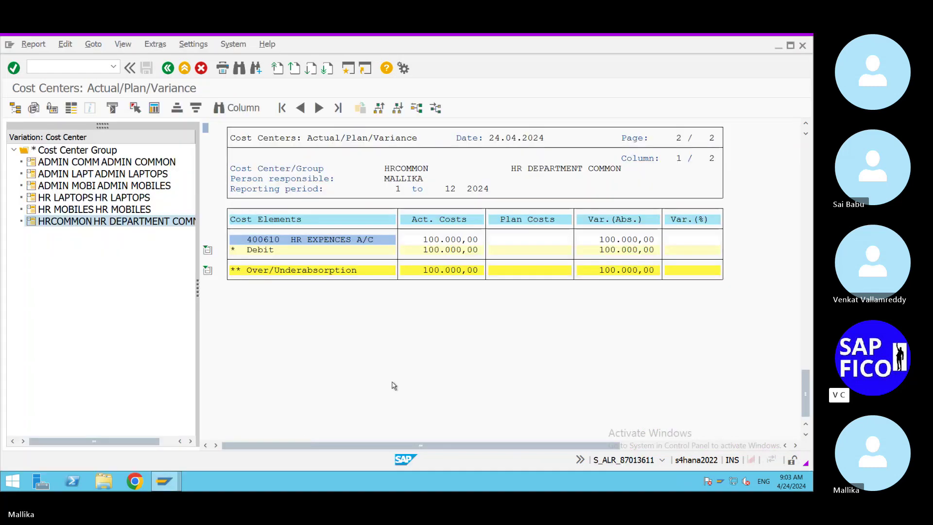
left_click(349, 70)
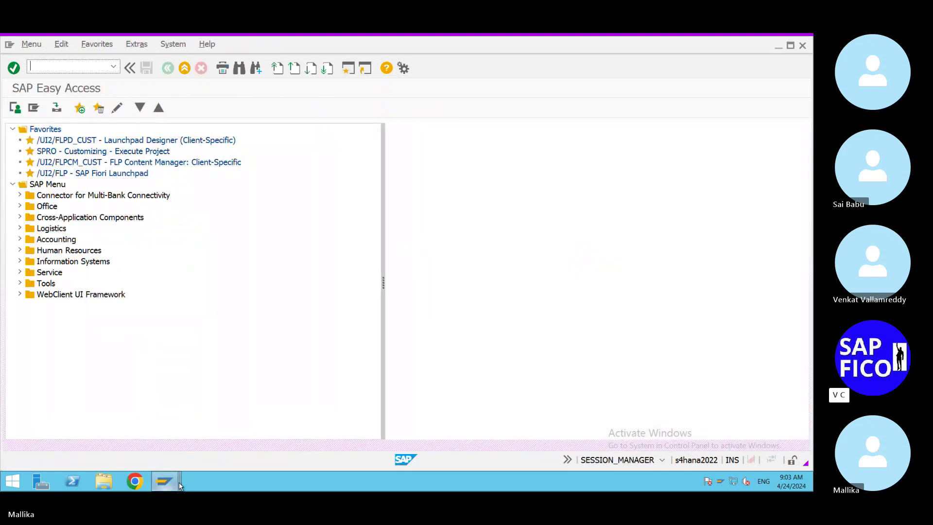
mouse_move(180, 484)
left_click(292, 428)
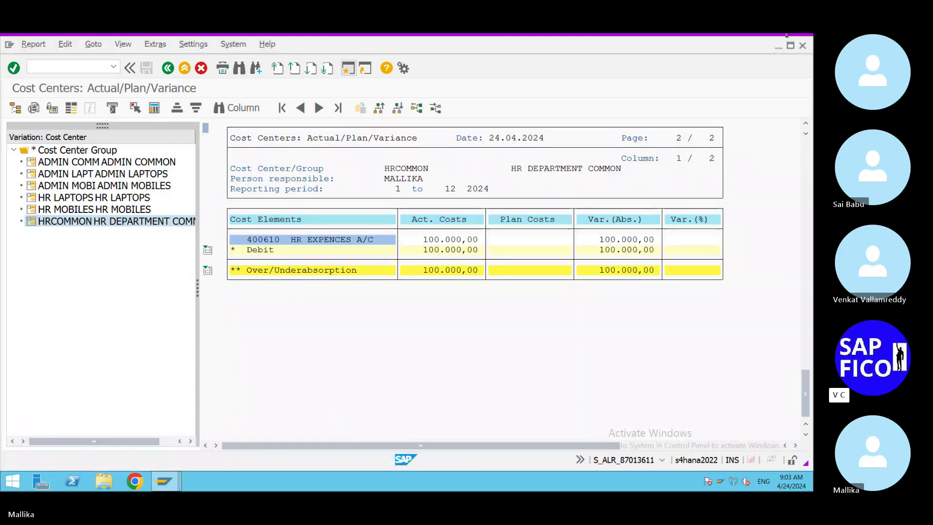
Switch to the Word document and add the line "24.CREATE STATICALLY KEY FIGURE" below the MAINTAIN ASSESSMENT line.
left_click(708, 41)
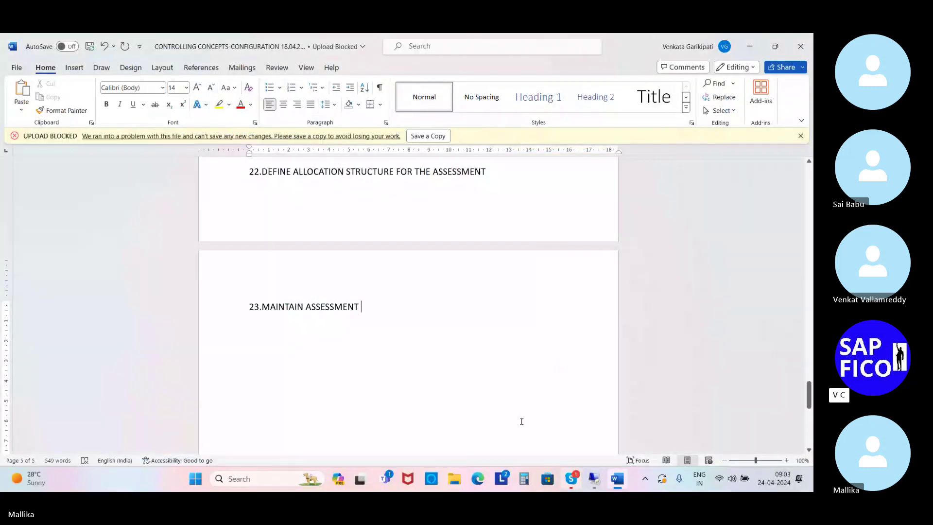
key("Return")
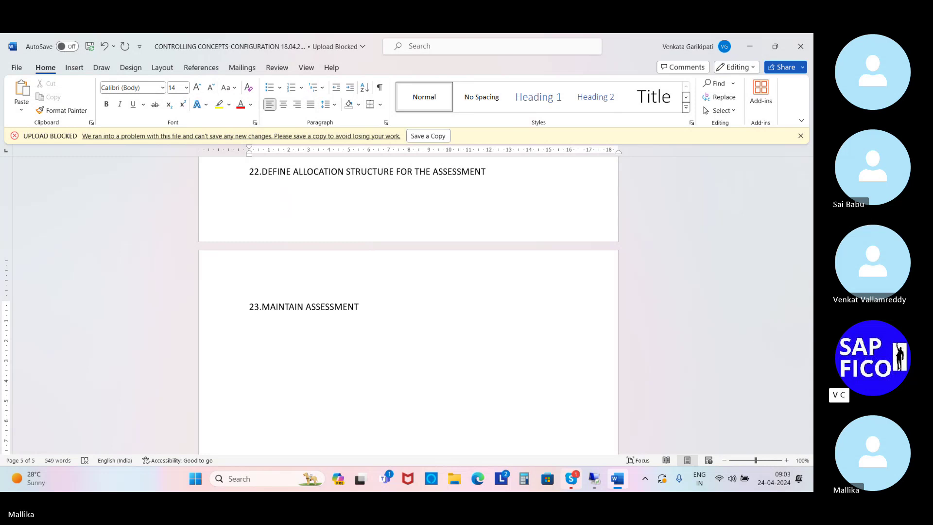
type("24.STAT")
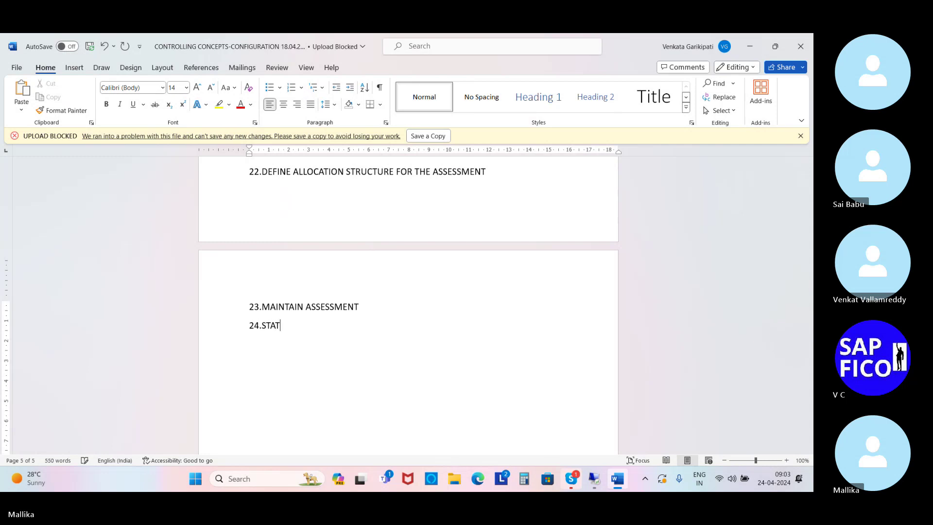
type("ICALLY KEY FIGURE")
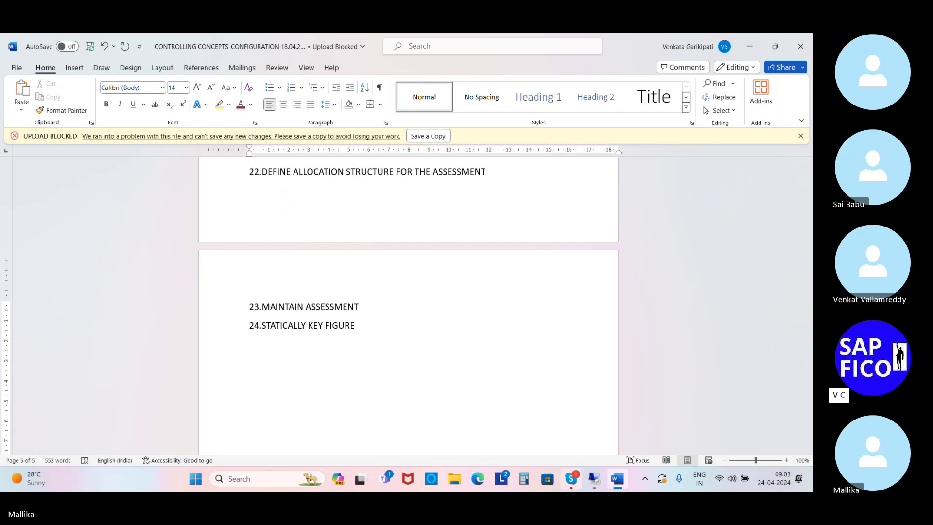
left_click(263, 326)
type("CREATE")
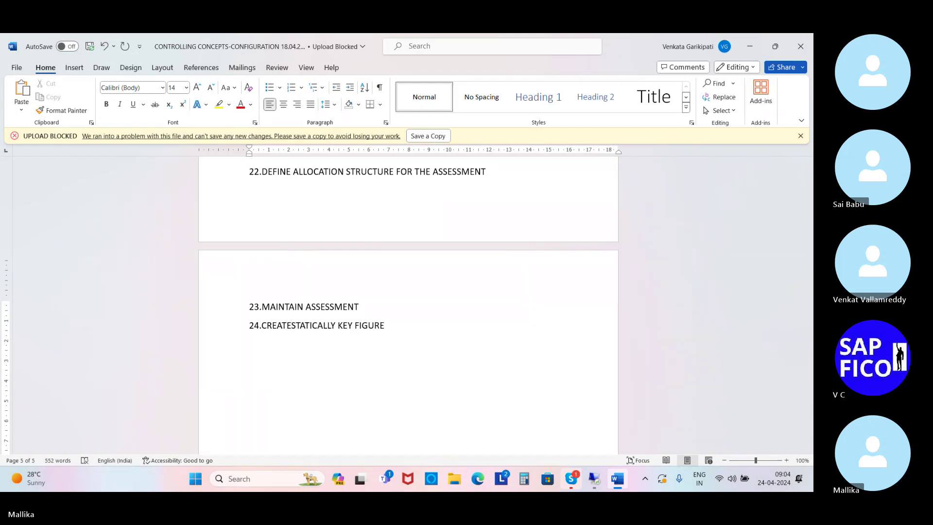
key("BackSpace")
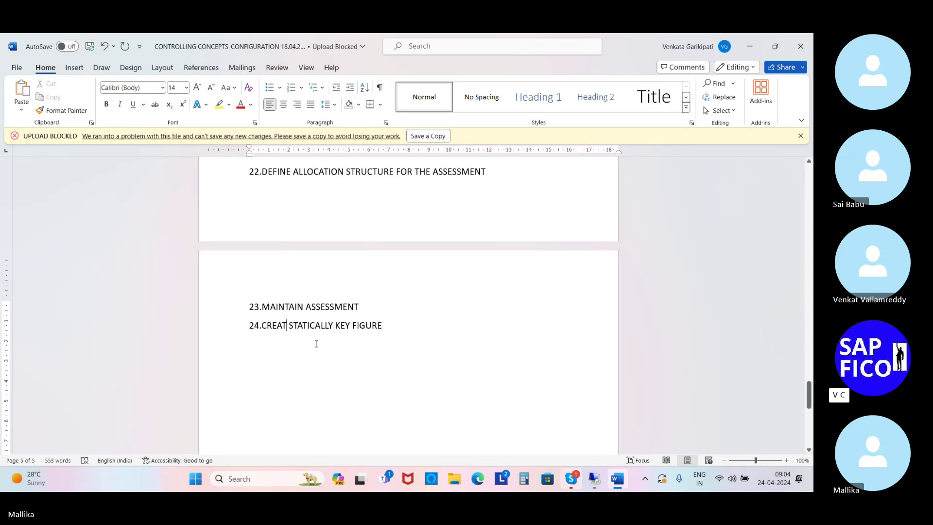
type("E")
left_click(407, 329)
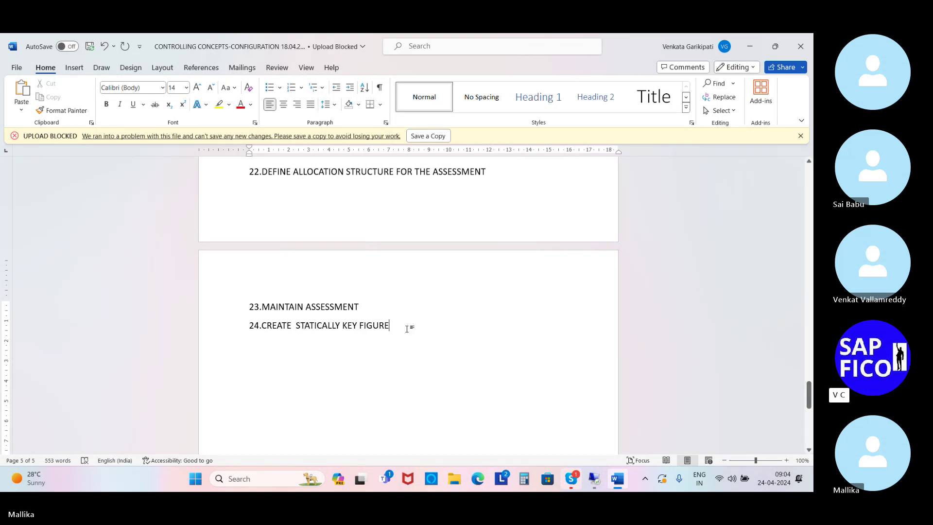
Complete line 24 with the plural FIGURES and "–(T CODE KK01)", and shorten STATICALLY to STATICAL.
type("S -")
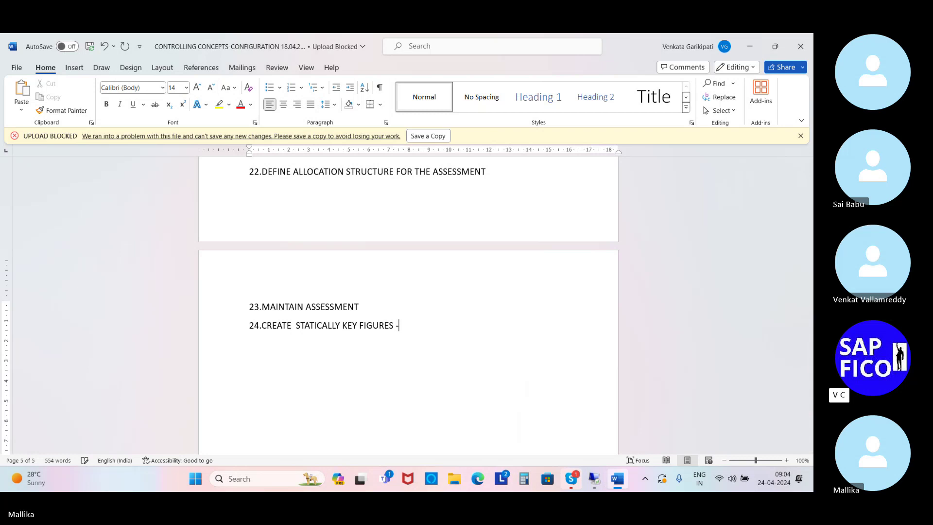
type("(T CODE ")
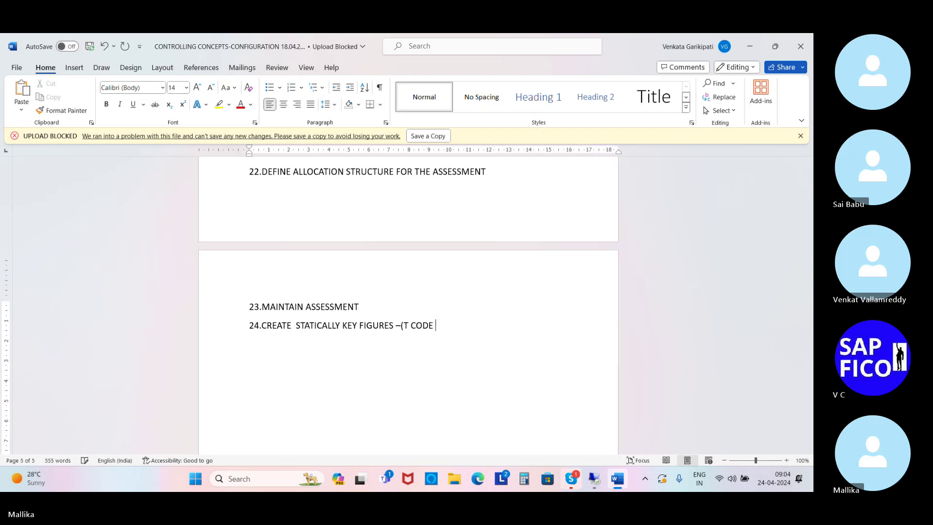
type("KK01)")
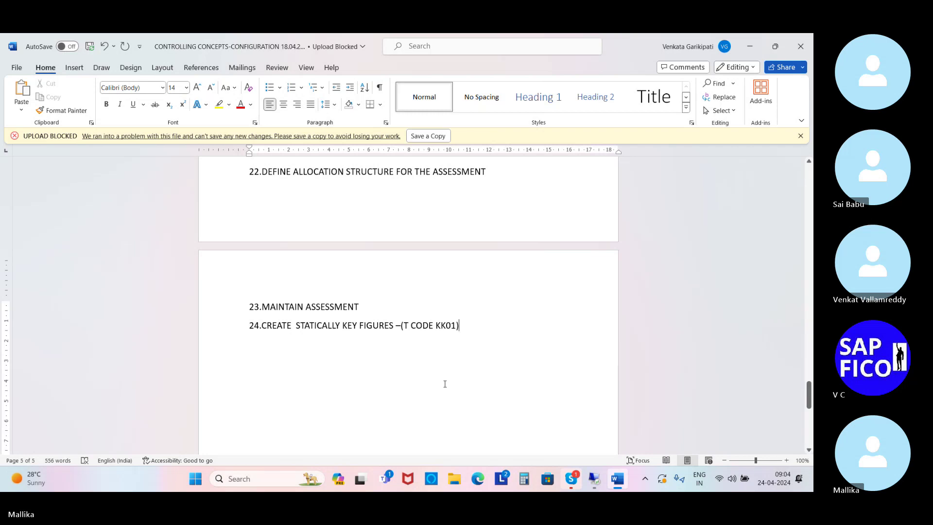
left_click(343, 324)
key("BackSpace")
key("BackSpace")
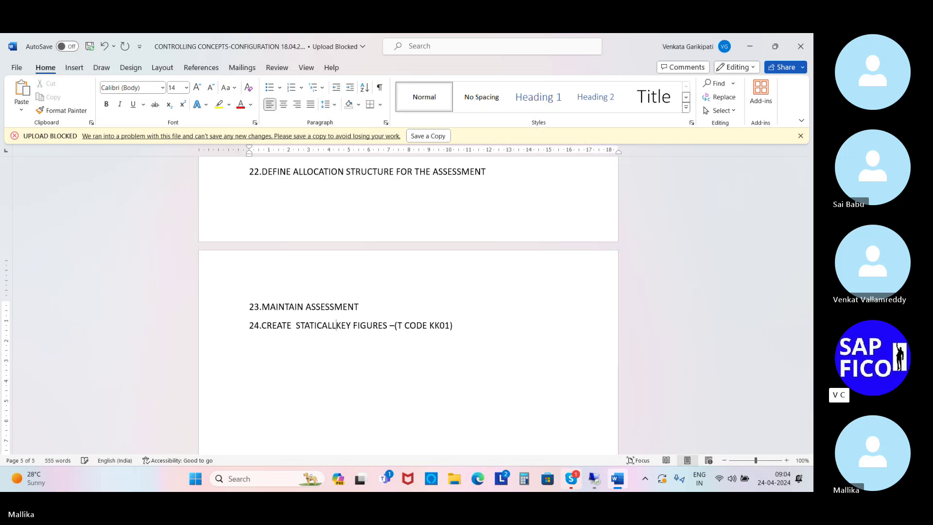
key("BackSpace")
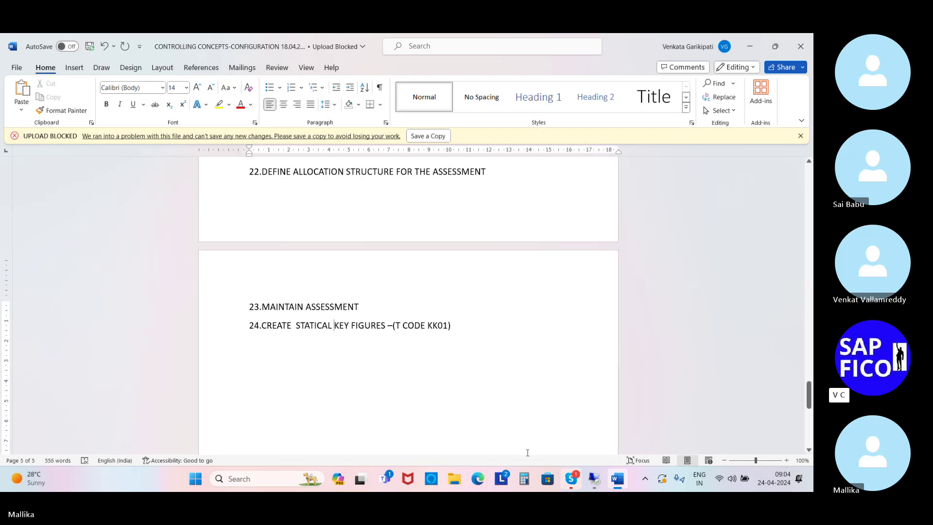
Switch to the SAP Easy Access session and expand the SAP tree to Accounting, Controlling, Cost Center Accounting.
left_click(592, 480)
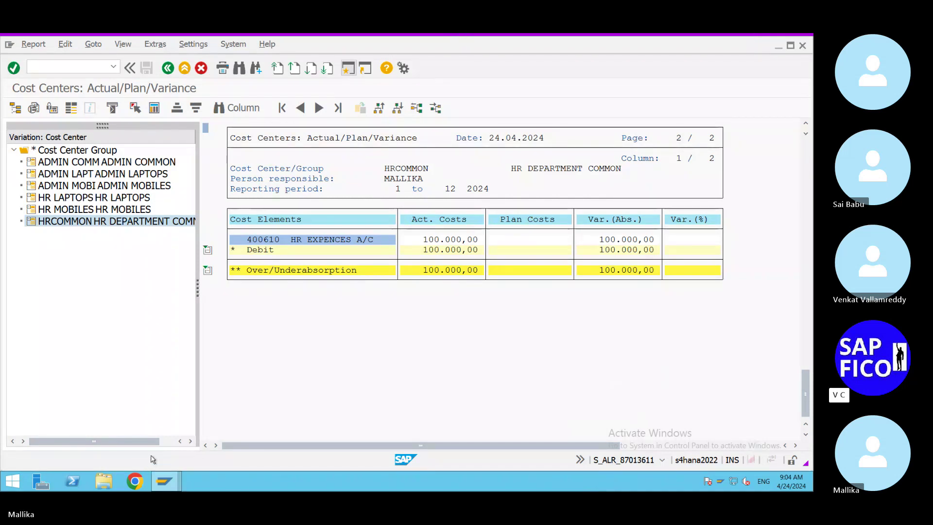
mouse_move(171, 488)
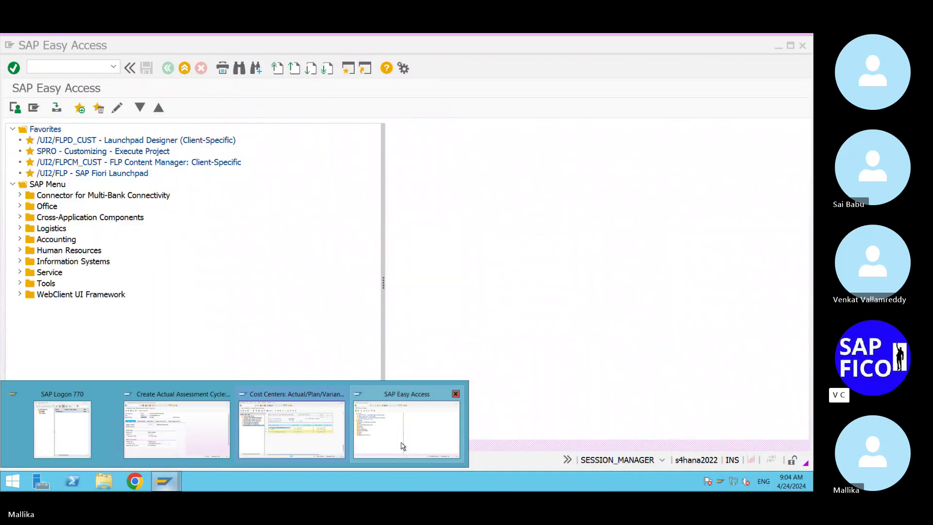
left_click(402, 446)
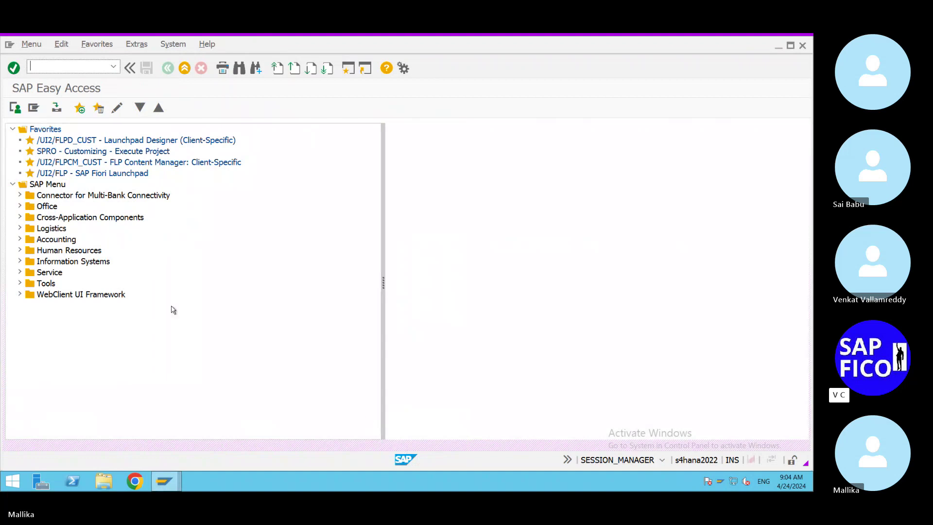
left_click(20, 239)
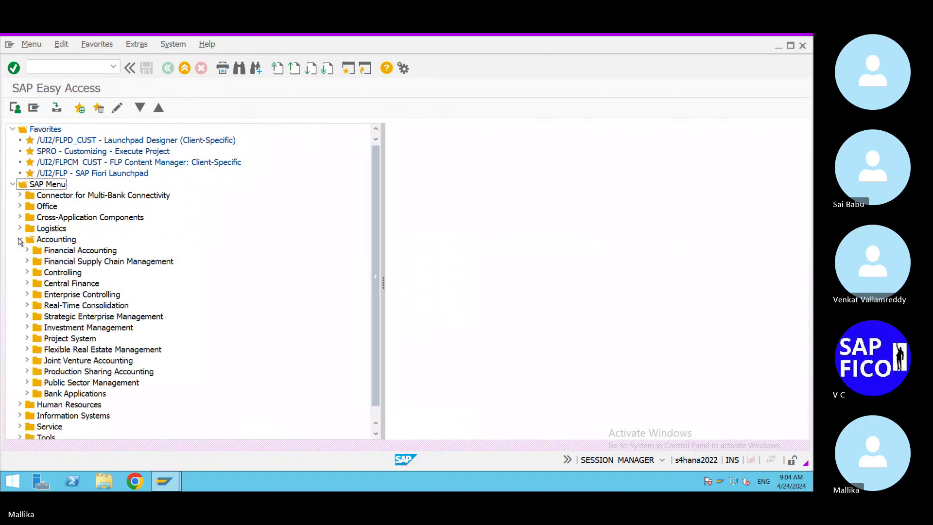
left_click(27, 272)
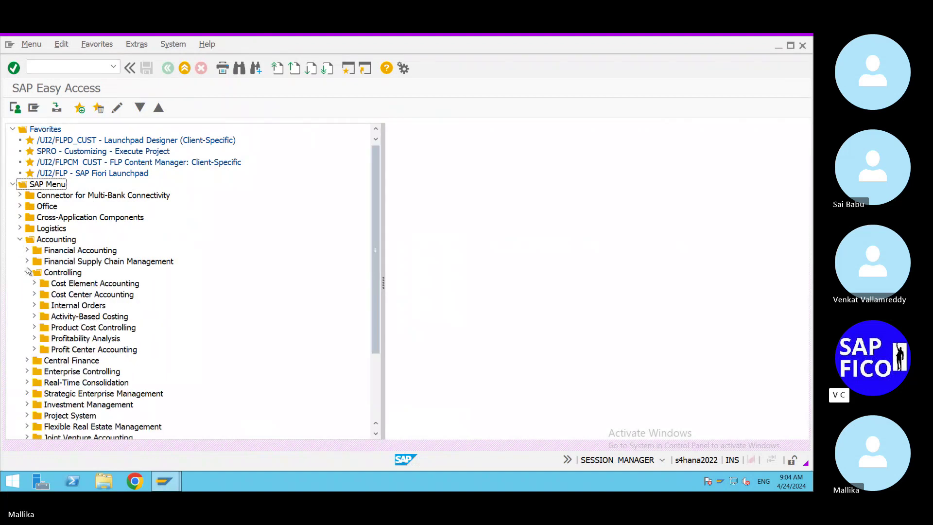
left_click(34, 293)
scroll(65, 305, "down", 2)
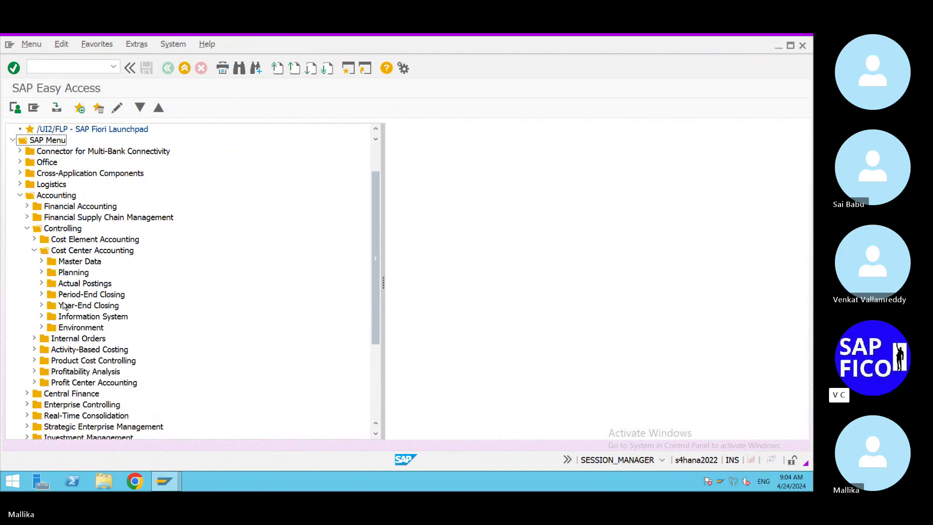
scroll(64, 305, "down", 2)
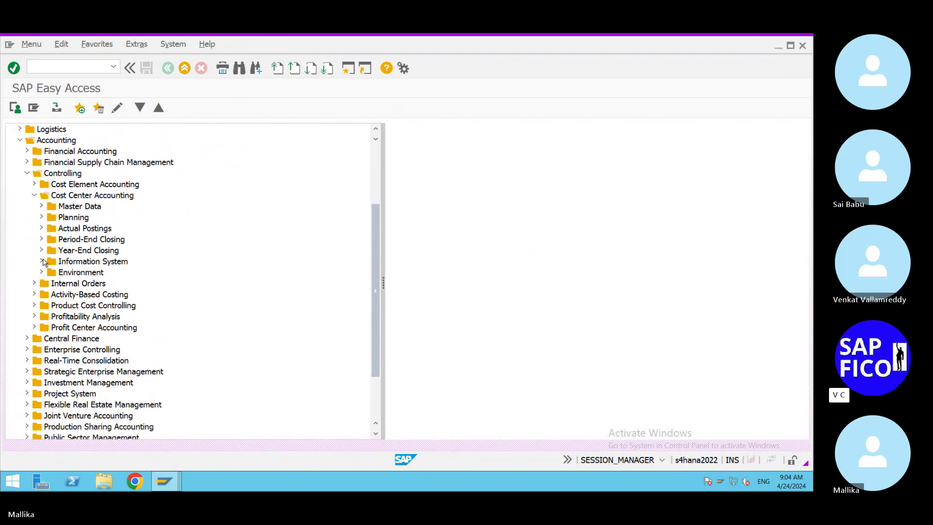
Open transaction KK01 - Create from the individual processing of statistical key figures in the cost center master data.
left_click(42, 206)
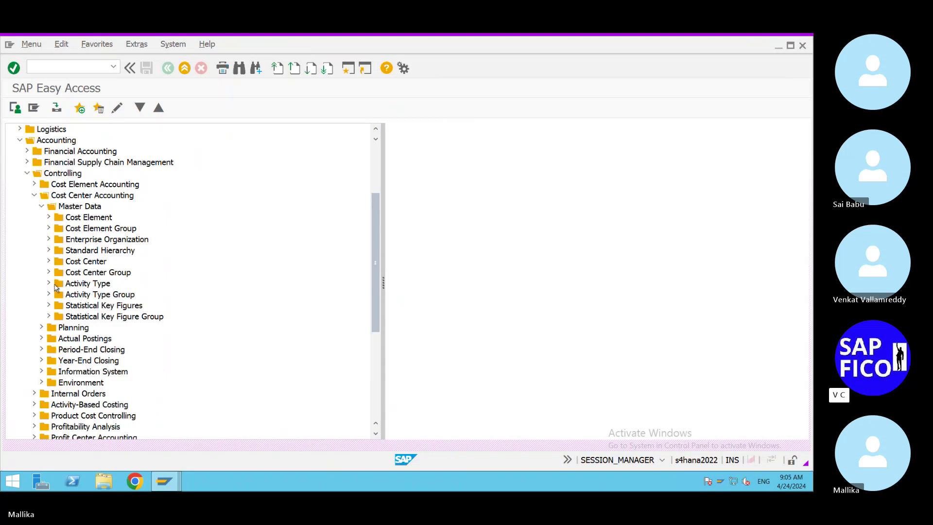
left_click(49, 305)
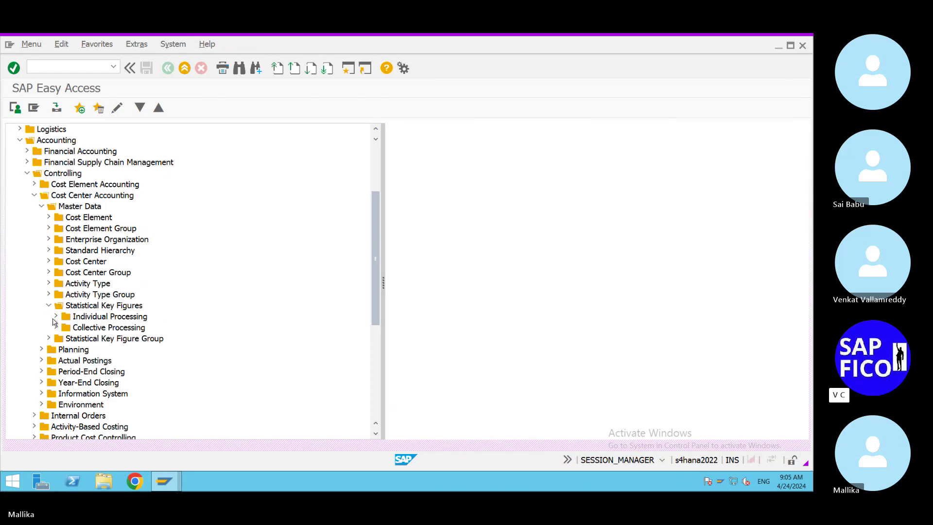
left_click(56, 316)
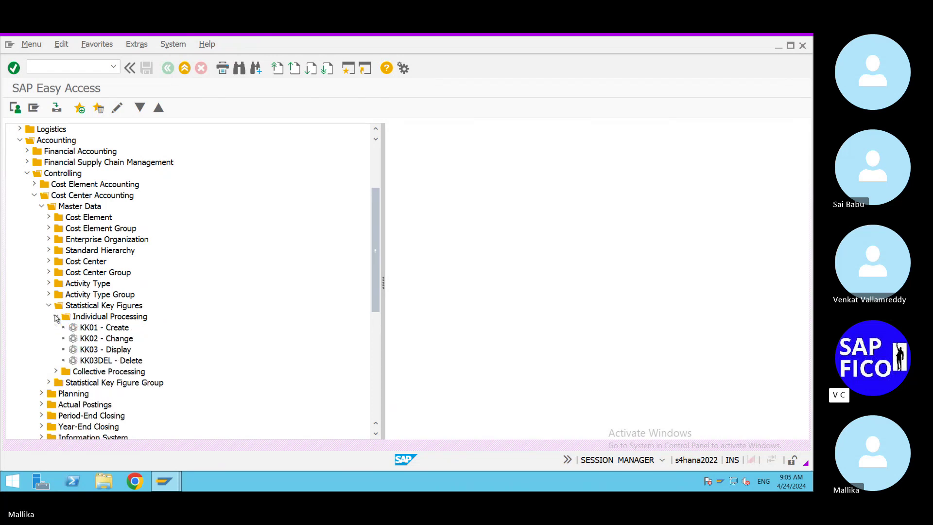
left_click(74, 332)
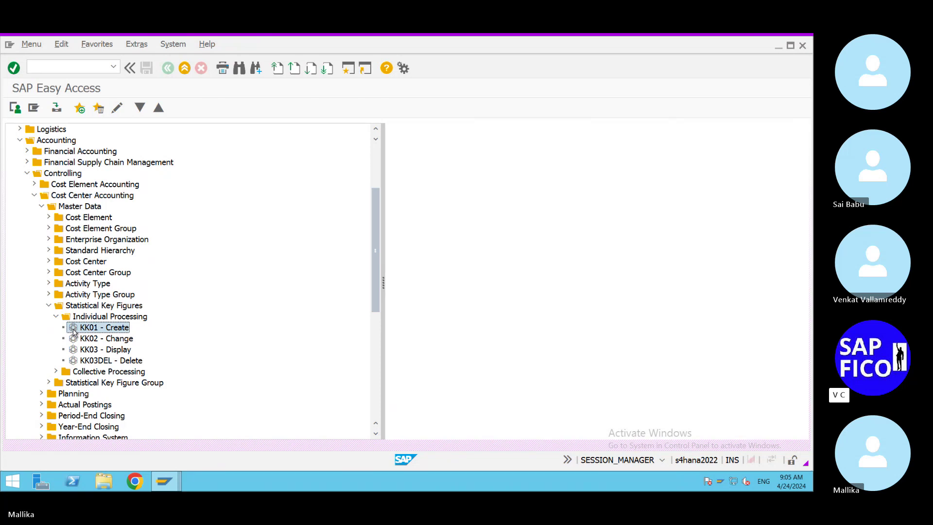
double_click(74, 332)
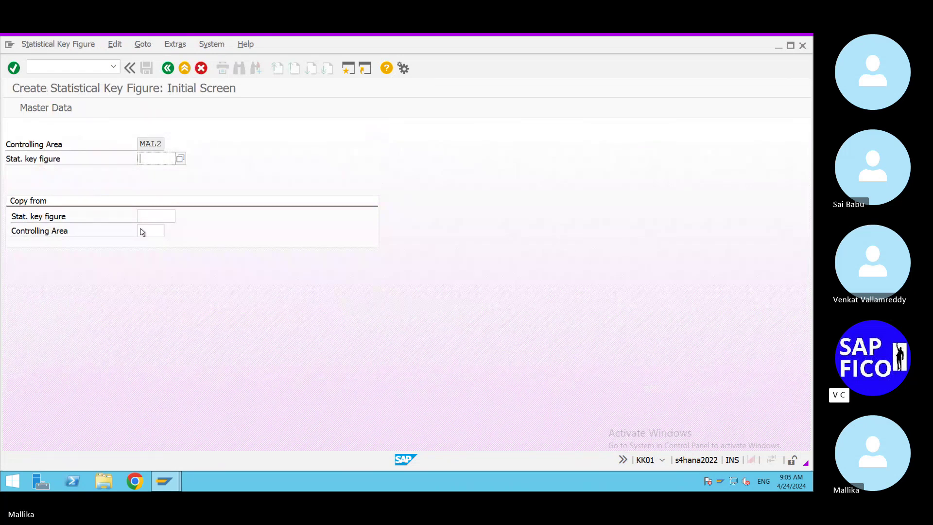
Start creating statistical key figure EMPLO and name it NUMBER OF EMPLOYEES.
type("EMPLO")
key("Return")
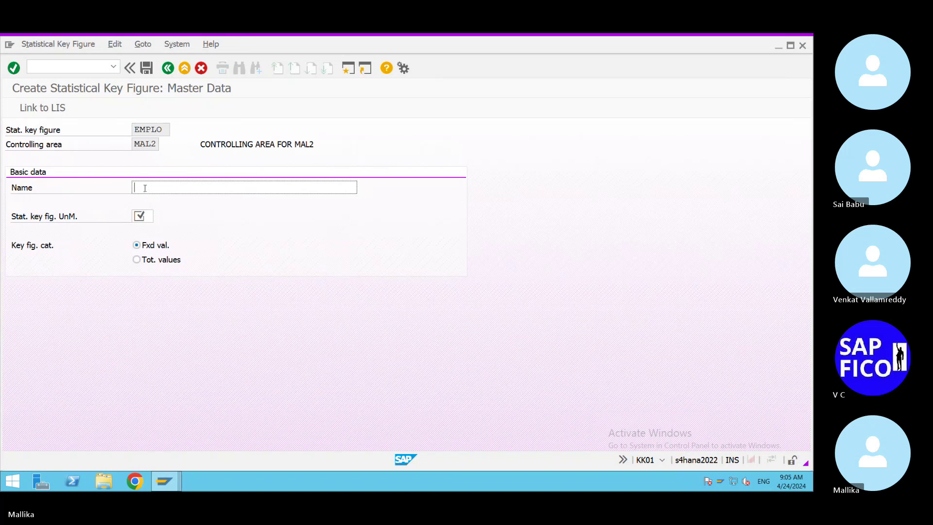
type("EMPLOYEE")
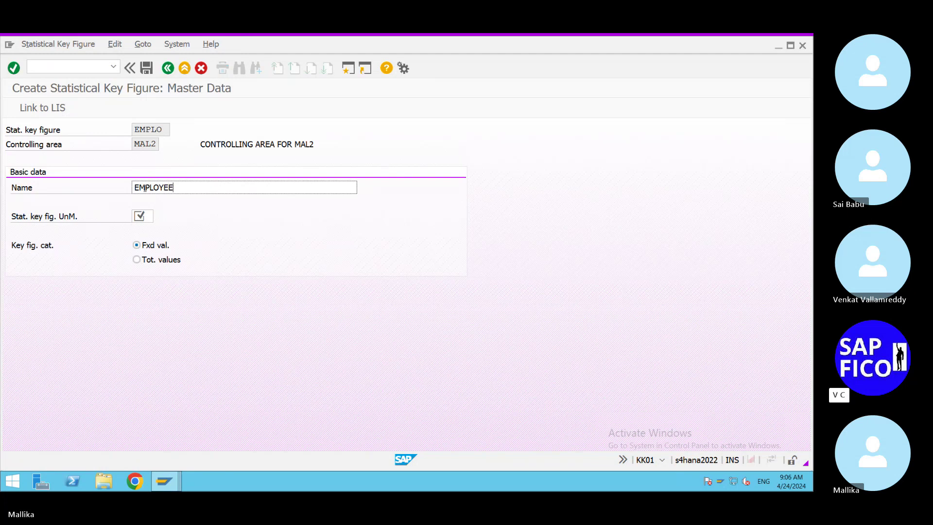
double_click(145, 188)
key("BackSpace")
type("NUMBER OF EMPLOYEES")
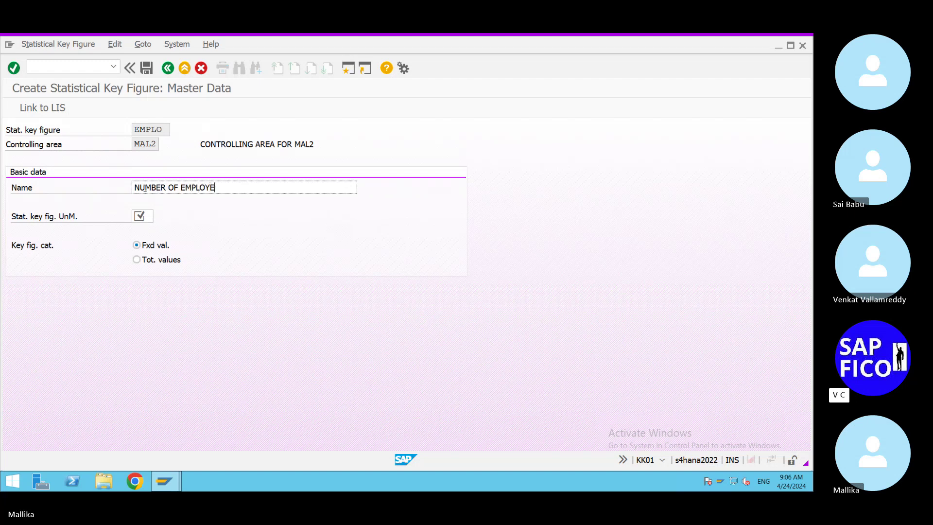
Set the unit of measure of statistical key figure EMPLO to EA (Each) from the list of possible units.
left_click(144, 218)
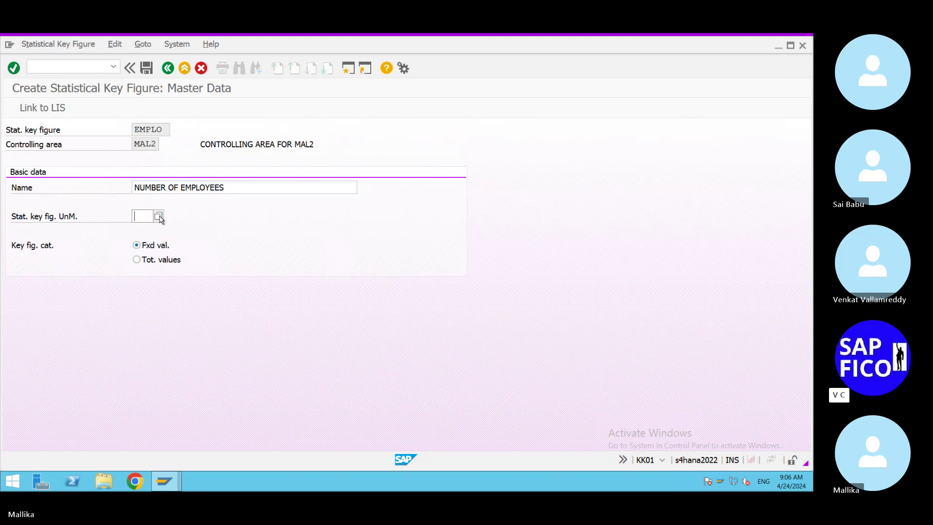
left_click(158, 216)
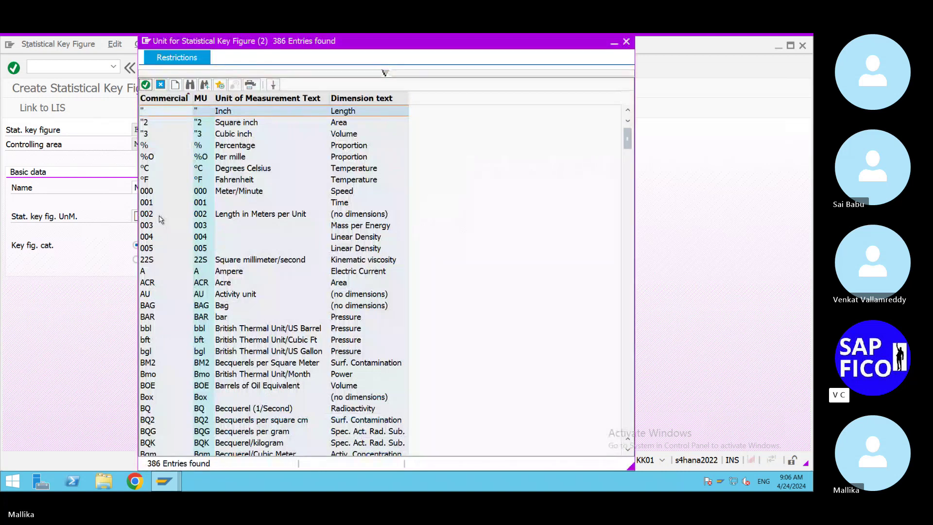
scroll(161, 219, "down", 2)
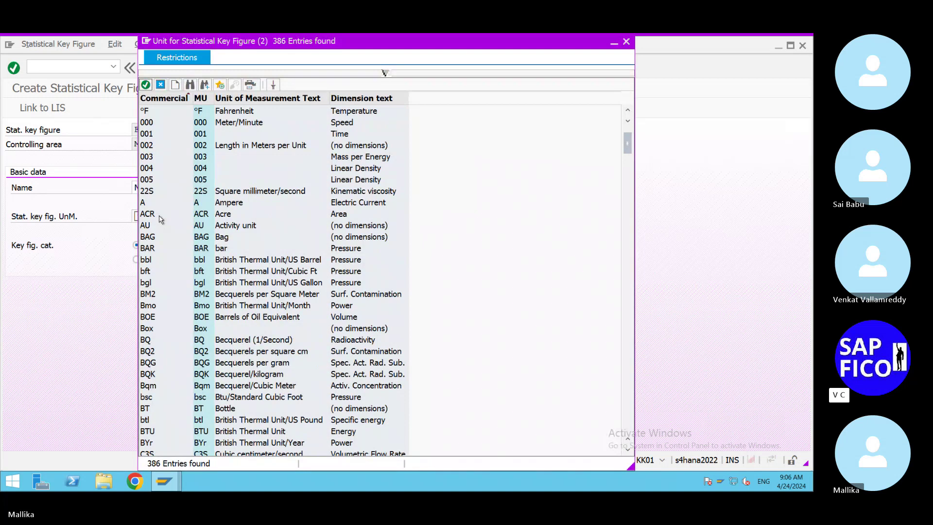
scroll(161, 220, "down", 5)
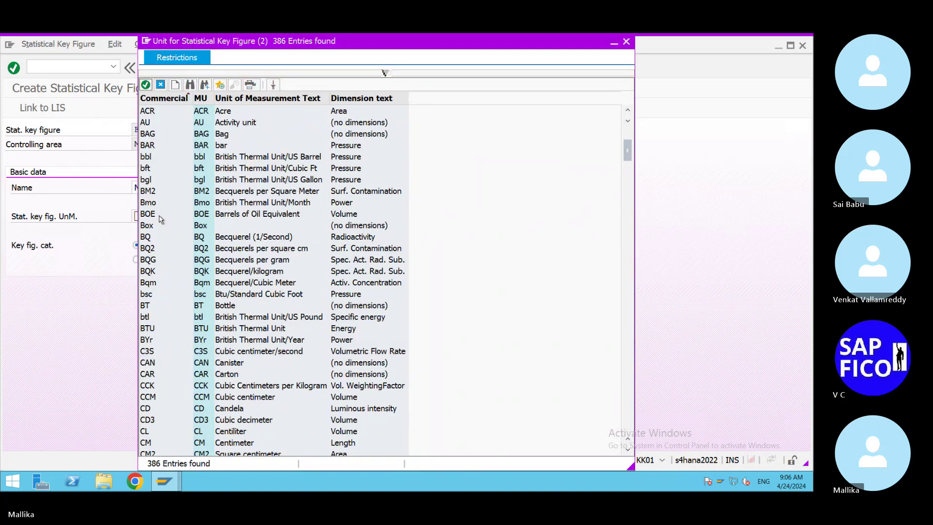
scroll(160, 220, "down", 5)
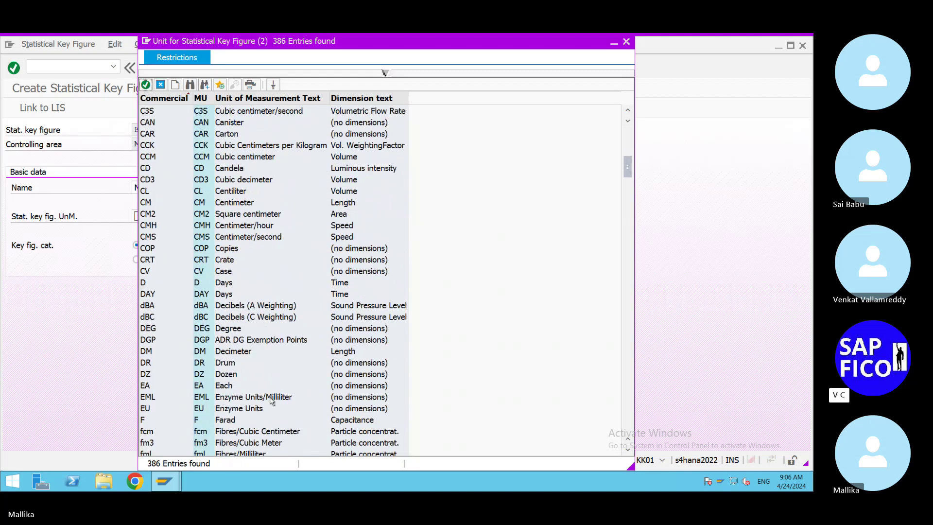
scroll(272, 399, "down", 2)
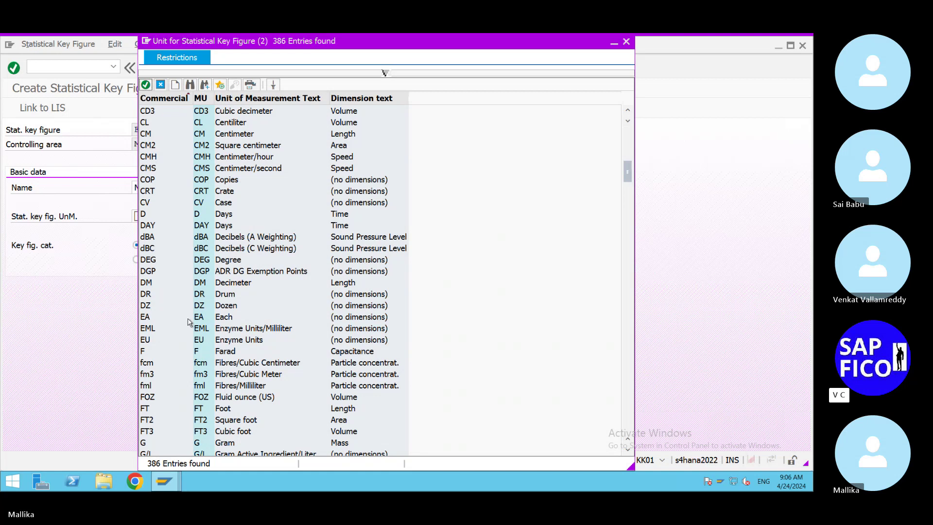
left_click(227, 320)
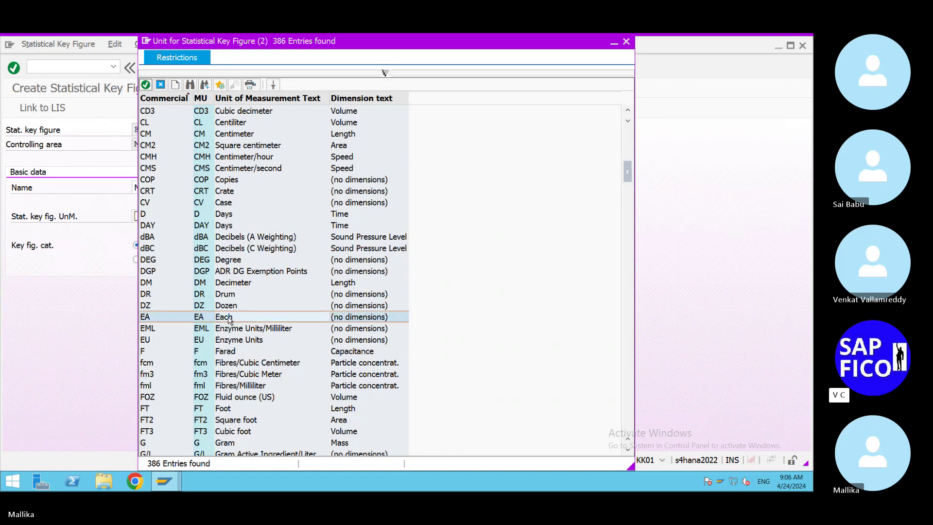
double_click(230, 319)
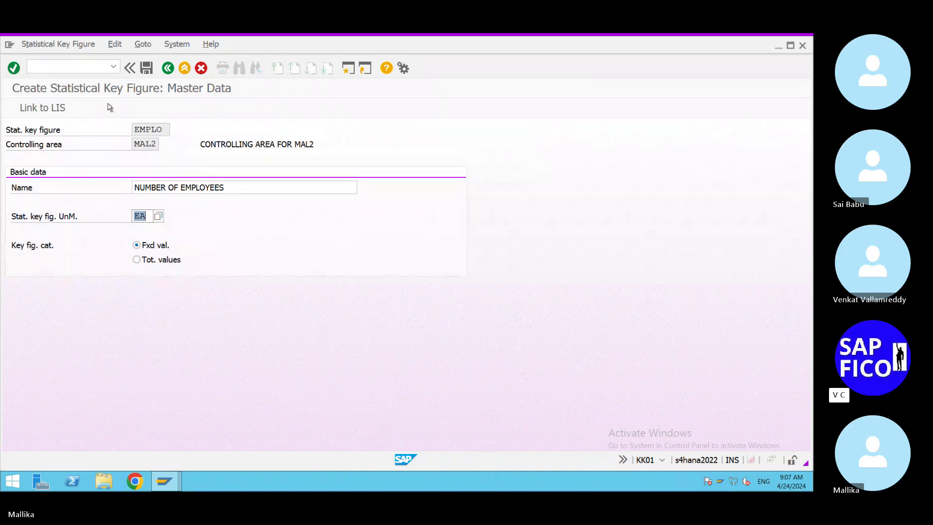
Save the statistical key figure EMPLO and switch to the Word document with the configuration notes.
left_click(146, 68)
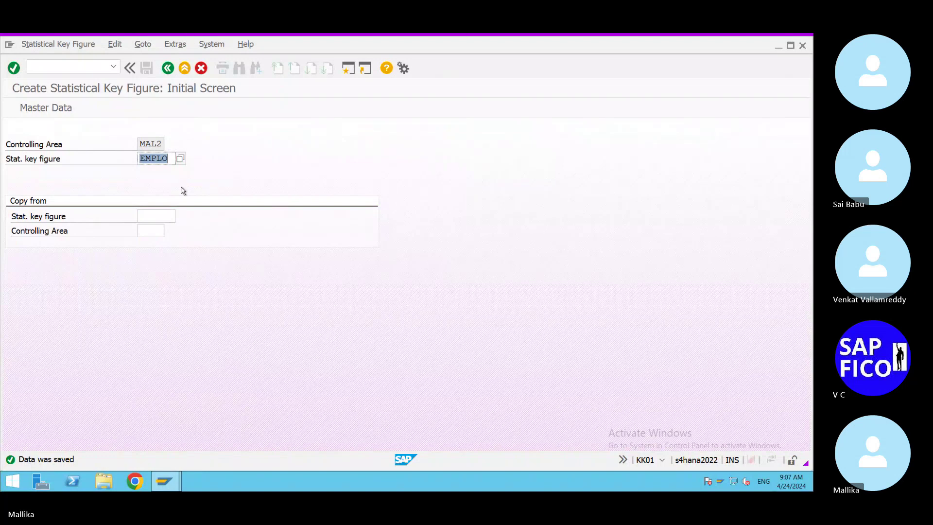
left_click(90, 161)
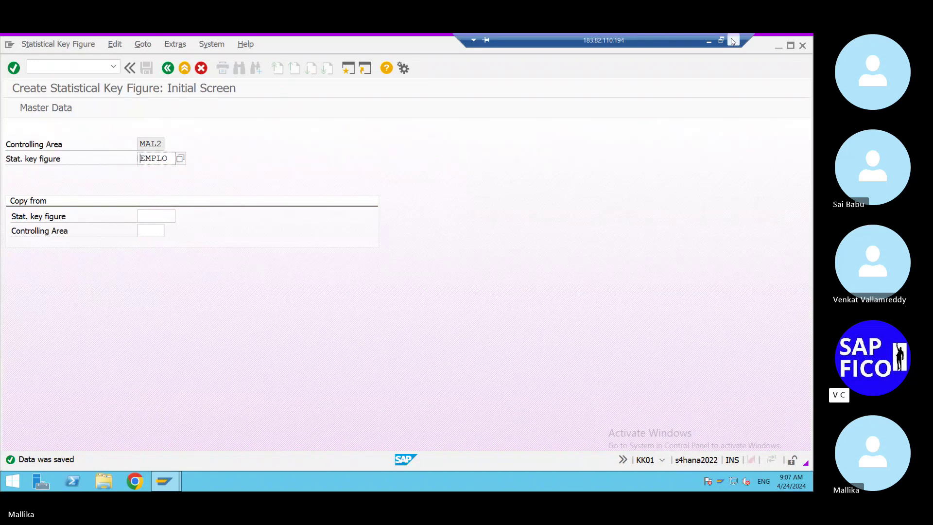
left_click(709, 41)
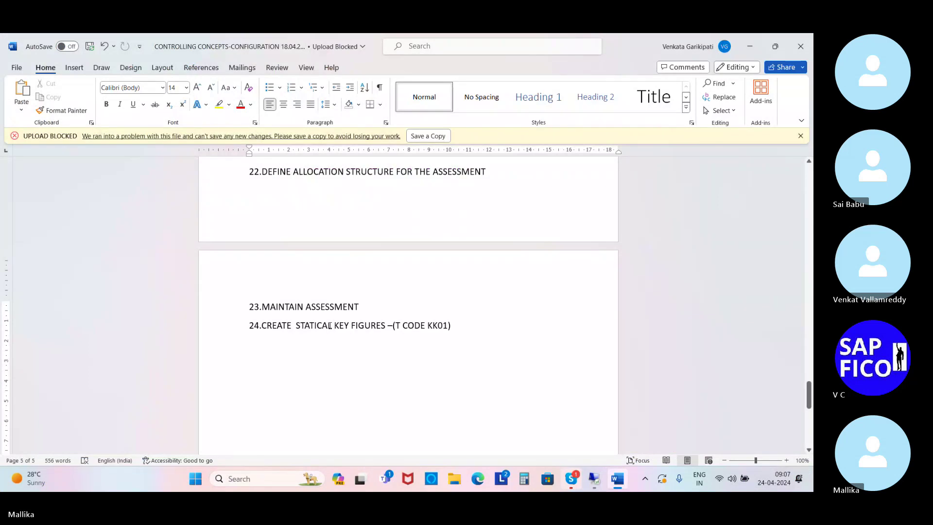
In note line 24, append "- EMPLO" after the KK01 transaction code and correct "STATICAL" to "STATISTICAL".
left_click(456, 328)
type("-EMPLO")
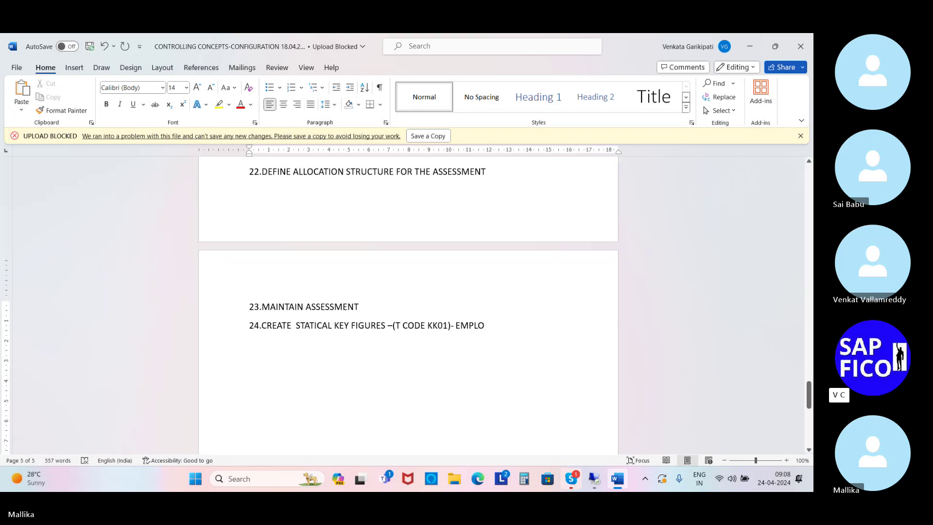
left_click(317, 325)
type("STI")
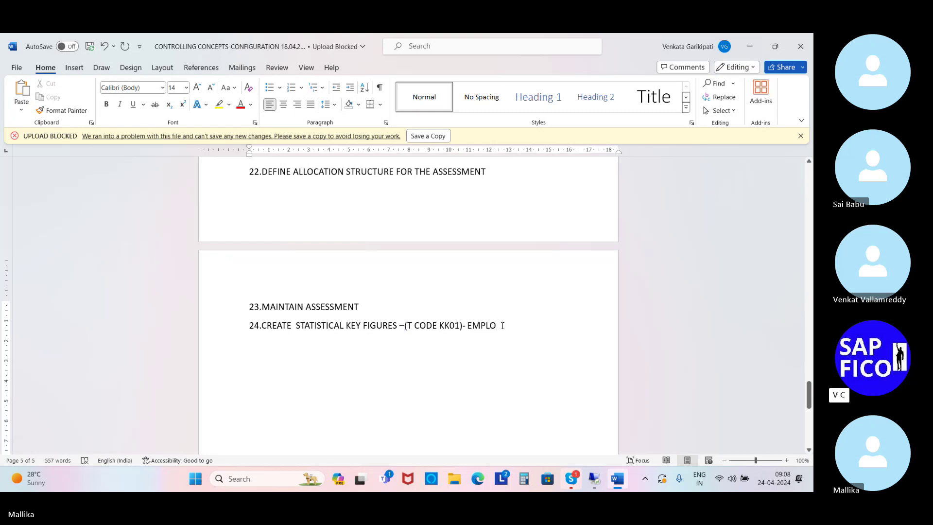
Add note line 25 reading "25.ENTER THE STATISTICAL KEY FIGURES – (T CODE KB31N)" below line 24.
left_click(502, 325)
key("Return")
type("25")
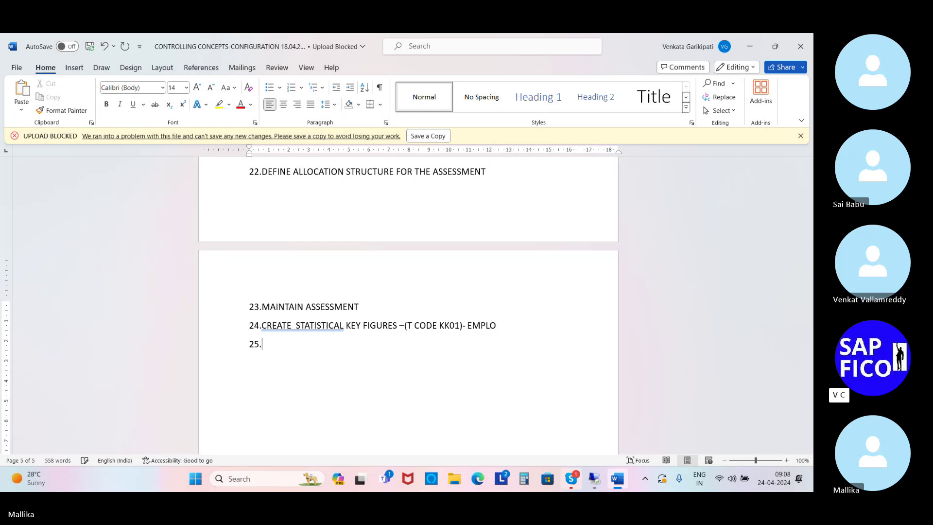
type(".ENTER THE ")
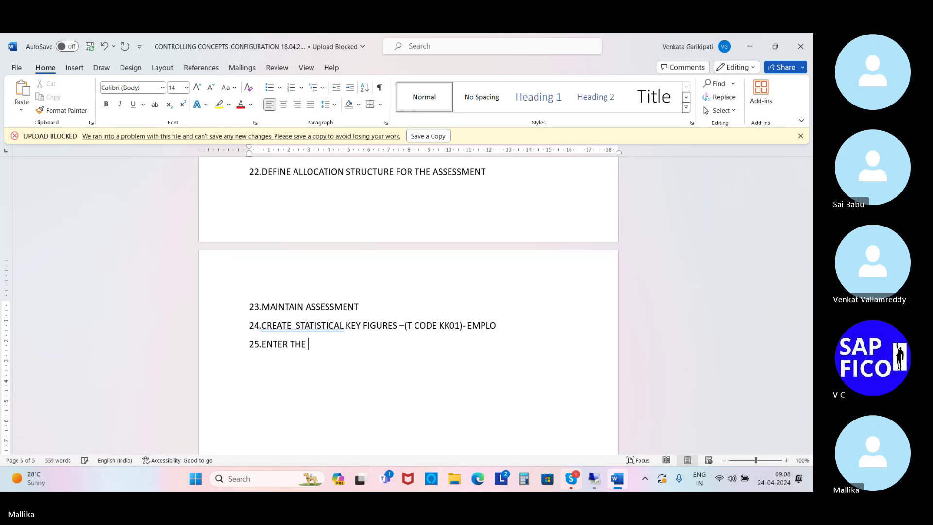
type("STATIST")
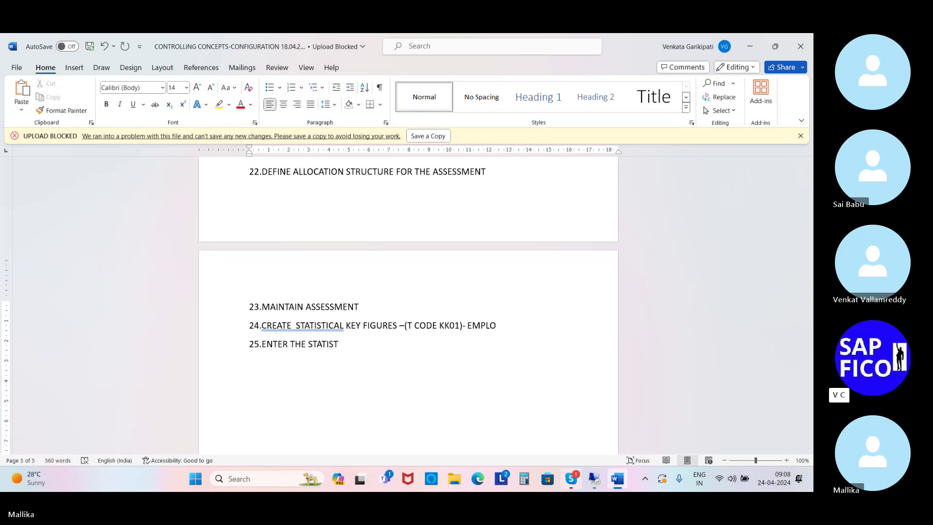
type("ICAL KEY FIGURE")
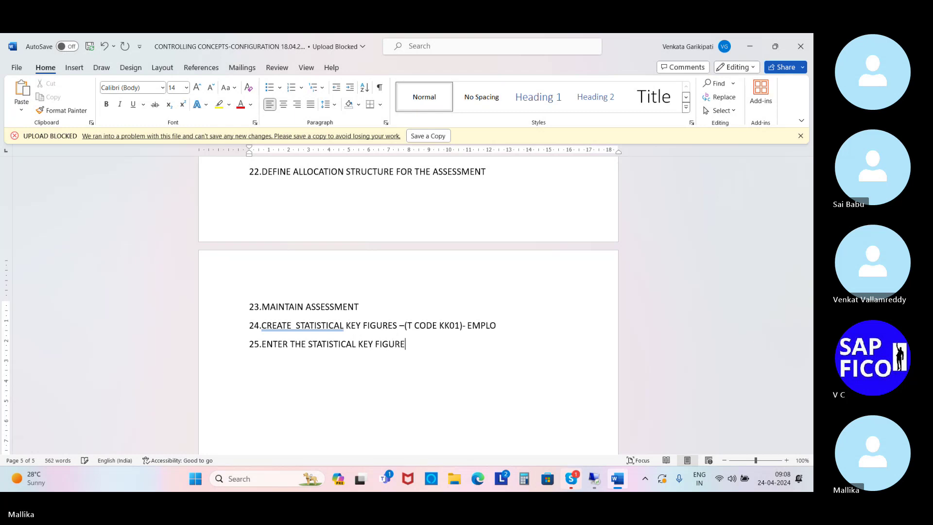
type("S")
type("-")
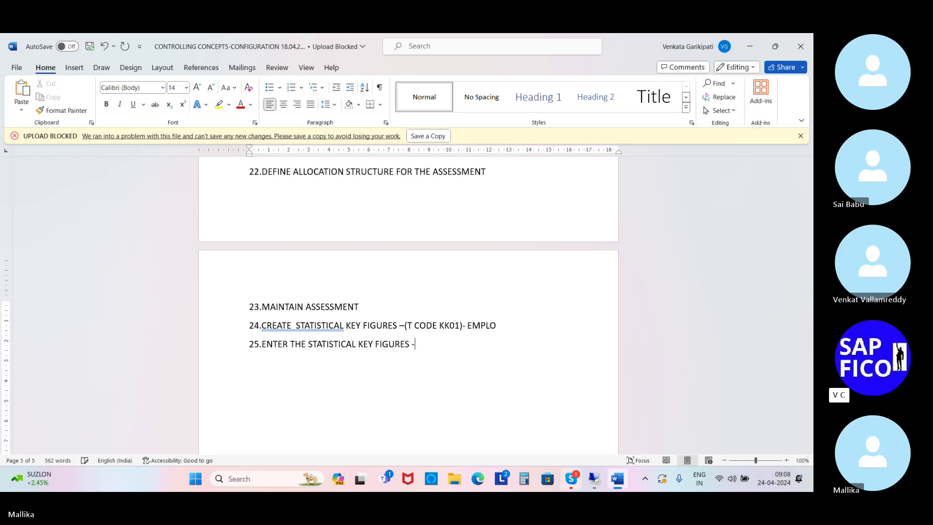
type("T CODE KB31N0")
key("BackSpace")
type(")")
left_click(419, 344)
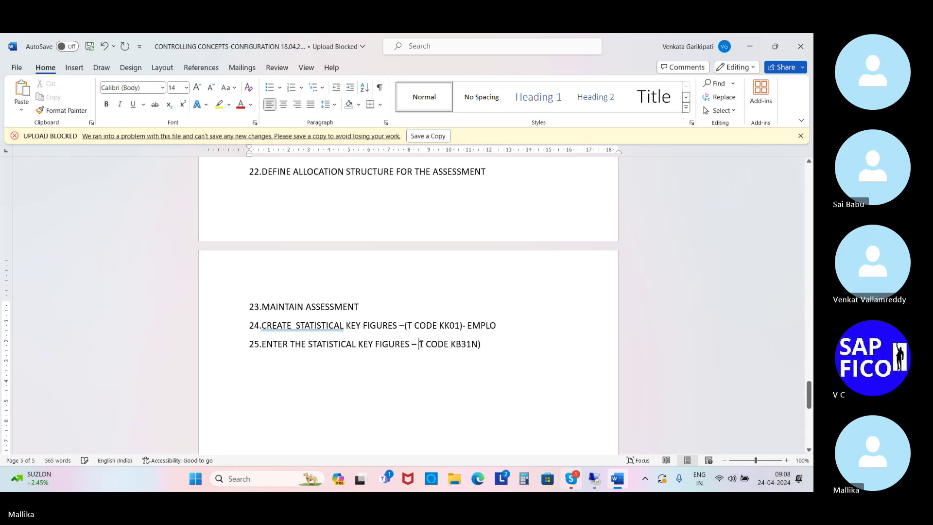
type("(")
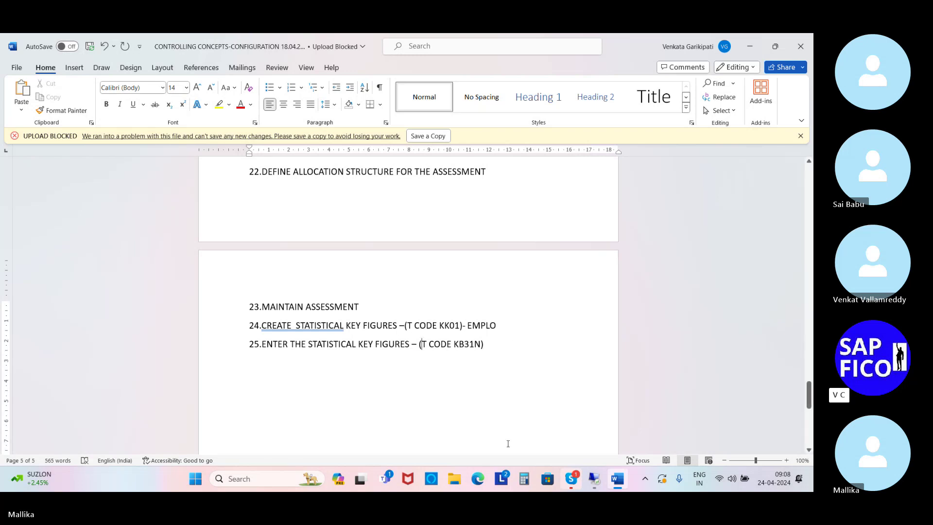
Switch back to SAP, return to Easy Access and open KB31N - Enter from the statistical key figures under Cost Center Accounting's actual postings.
left_click(592, 479)
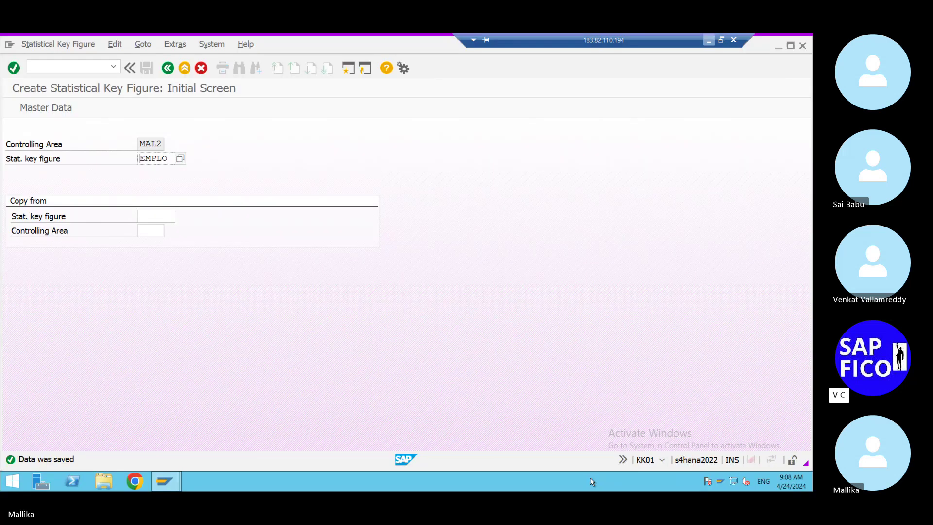
left_click(167, 69)
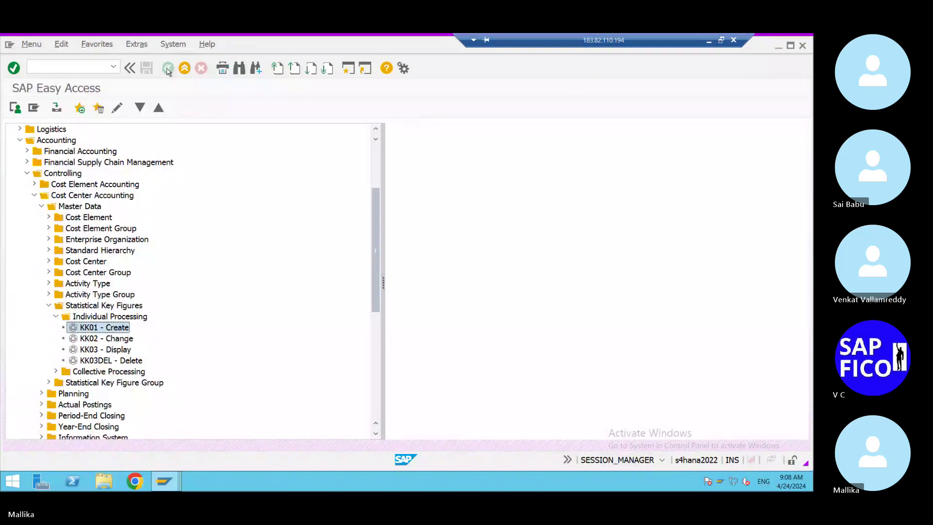
left_click(56, 317)
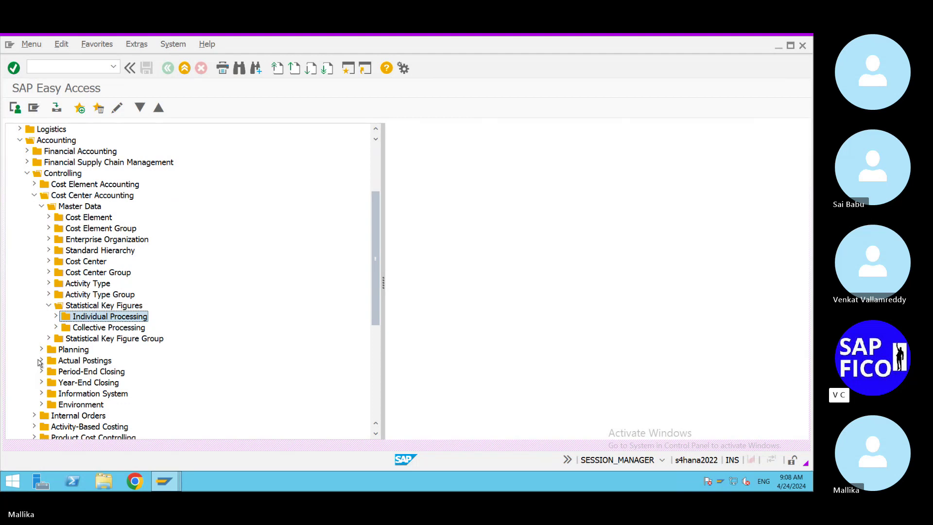
left_click(42, 360)
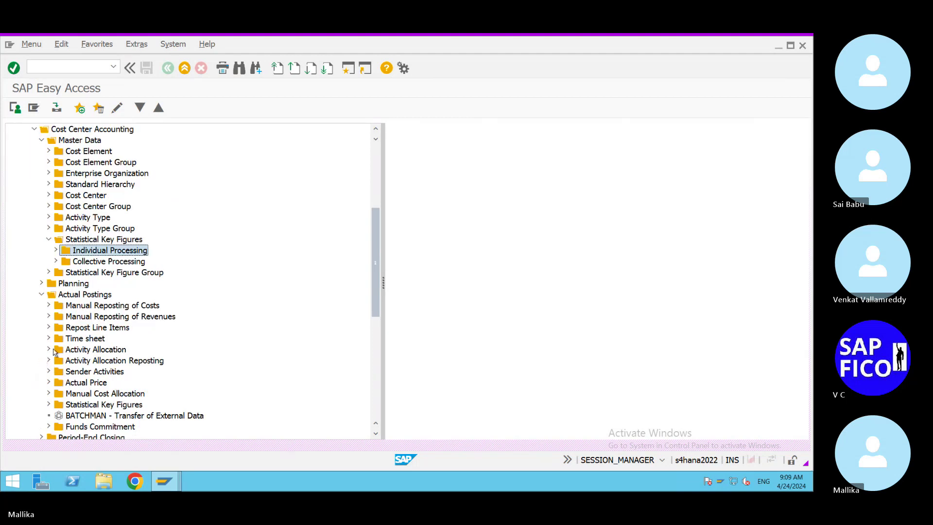
scroll(97, 286, "down", 5)
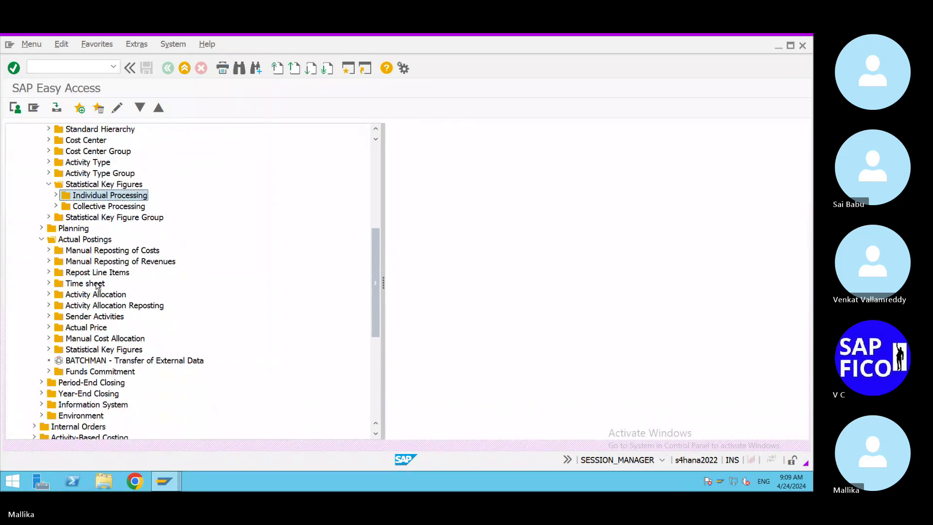
scroll(97, 285, "down", 1)
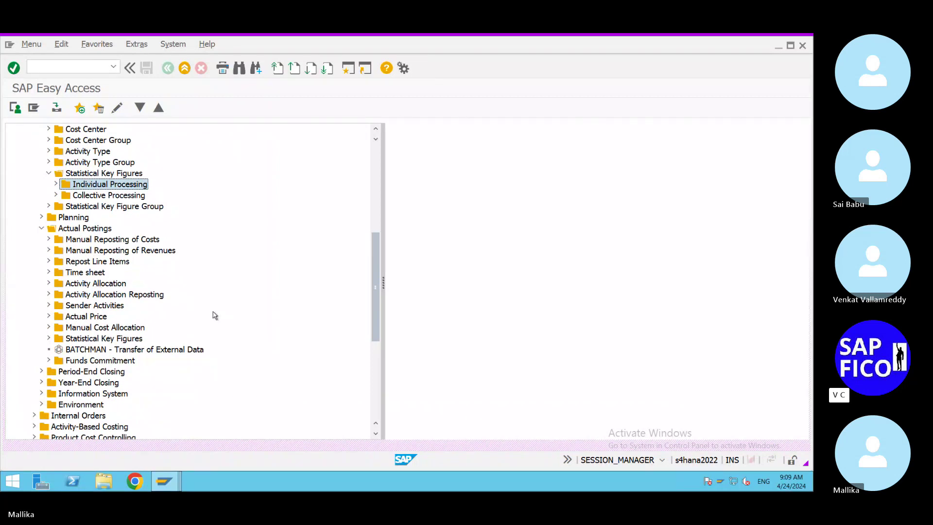
left_click(49, 338)
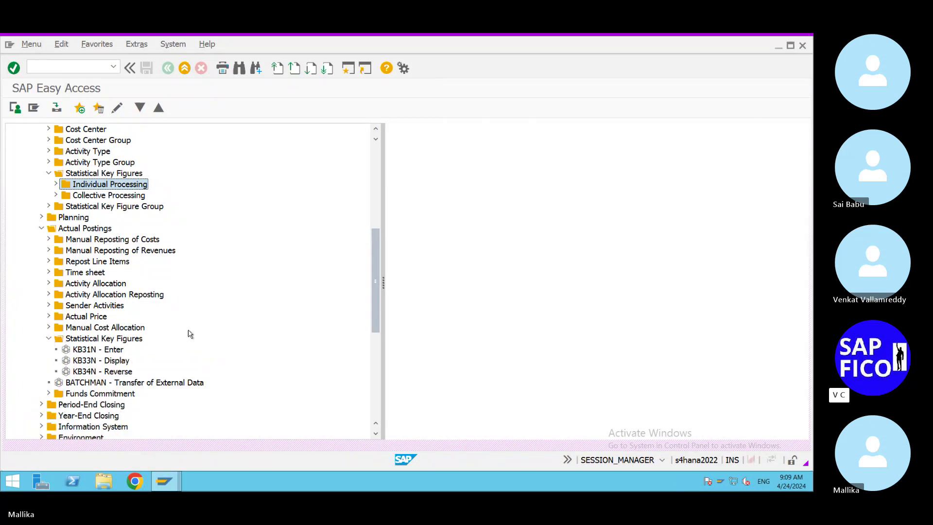
scroll(208, 331, "down", 1)
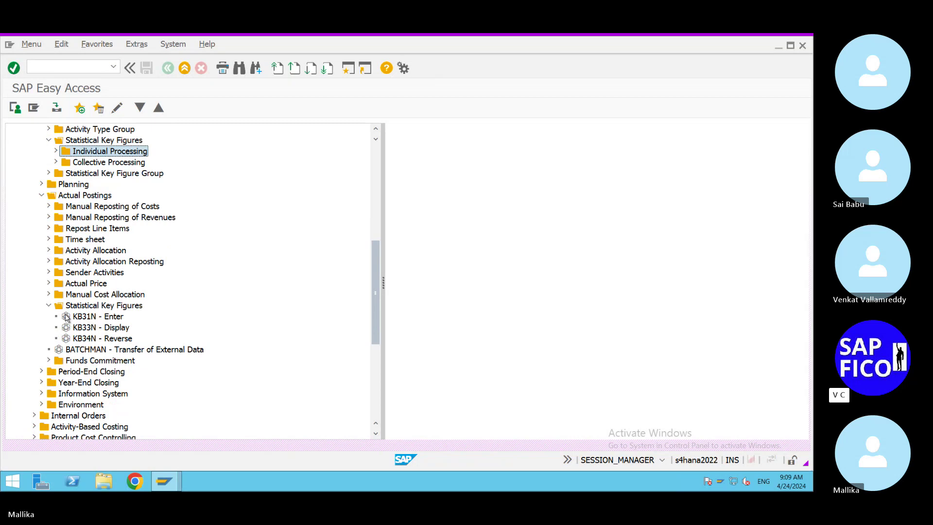
double_click(67, 317)
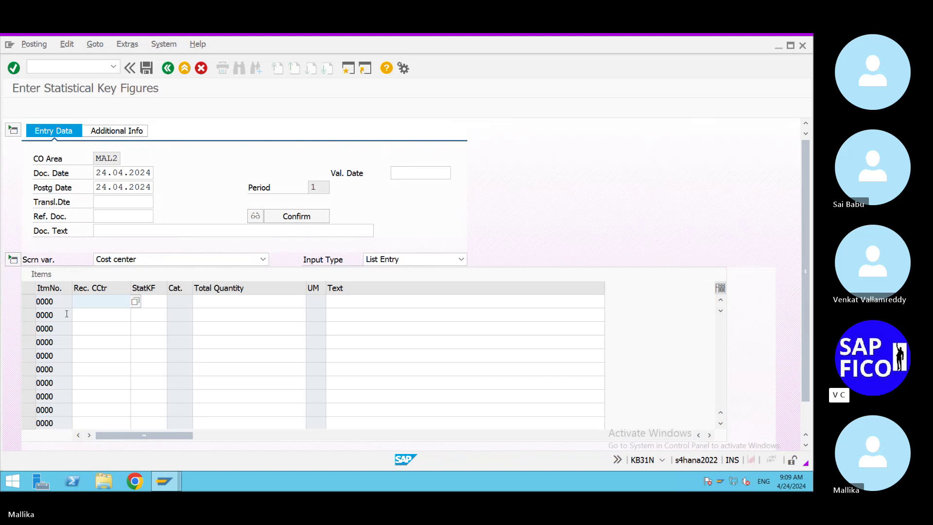
double_click(97, 172)
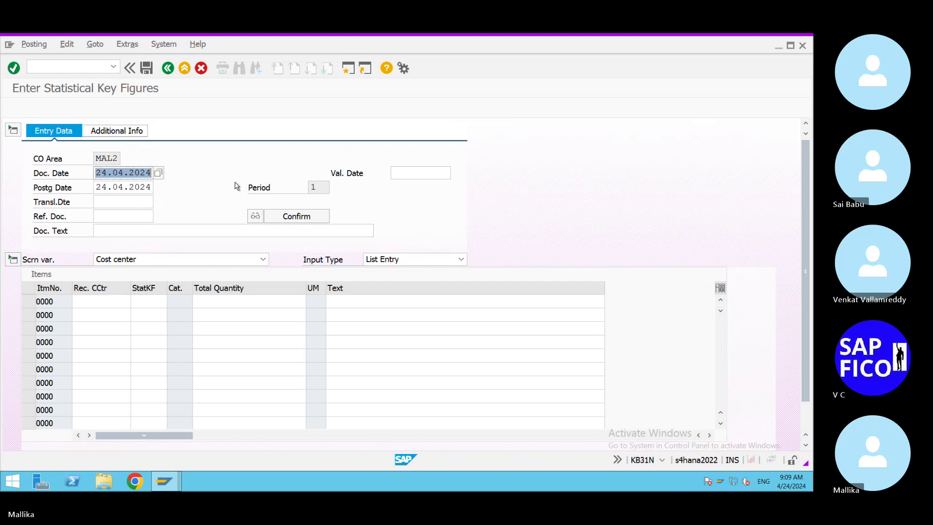
key("BackSpace")
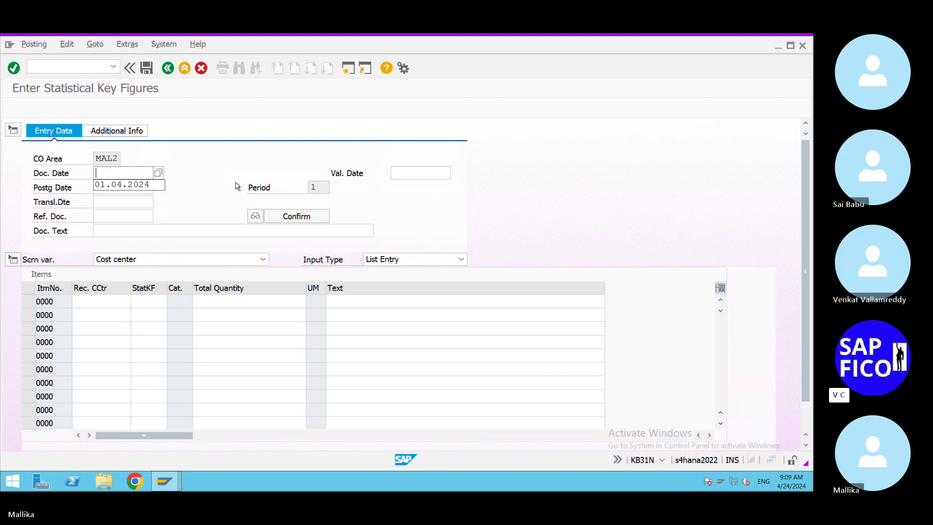
left_click(189, 182)
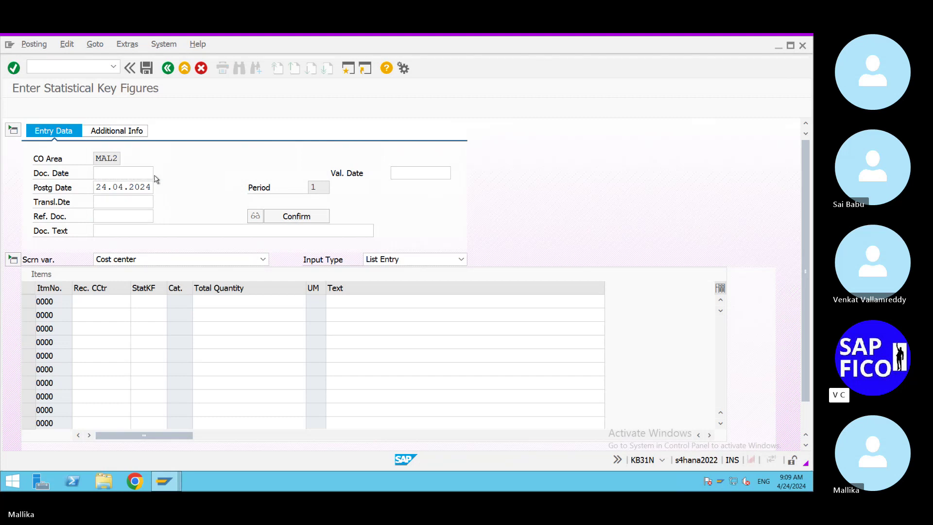
left_click(158, 173)
double_click(218, 298)
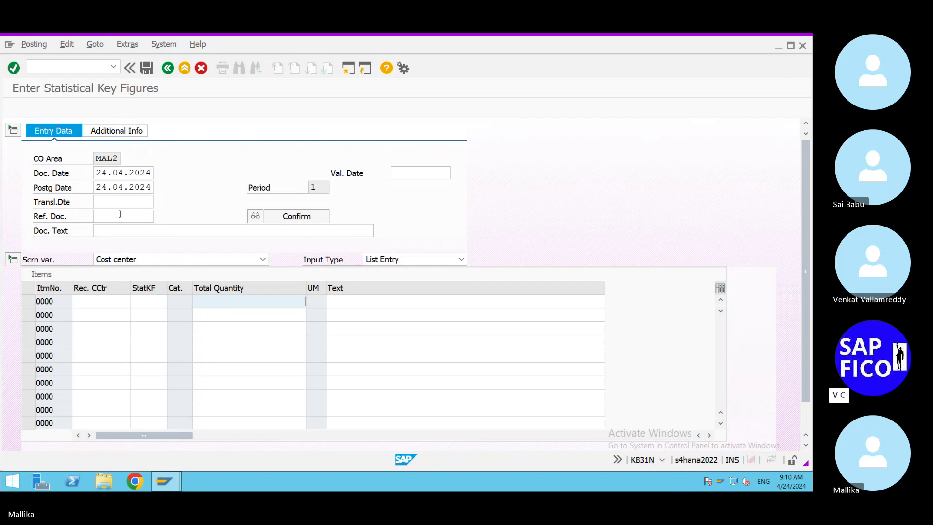
Set the receiver cost center of the first item to HR LAPTOPS from the list of possible cost centers.
left_click(92, 304)
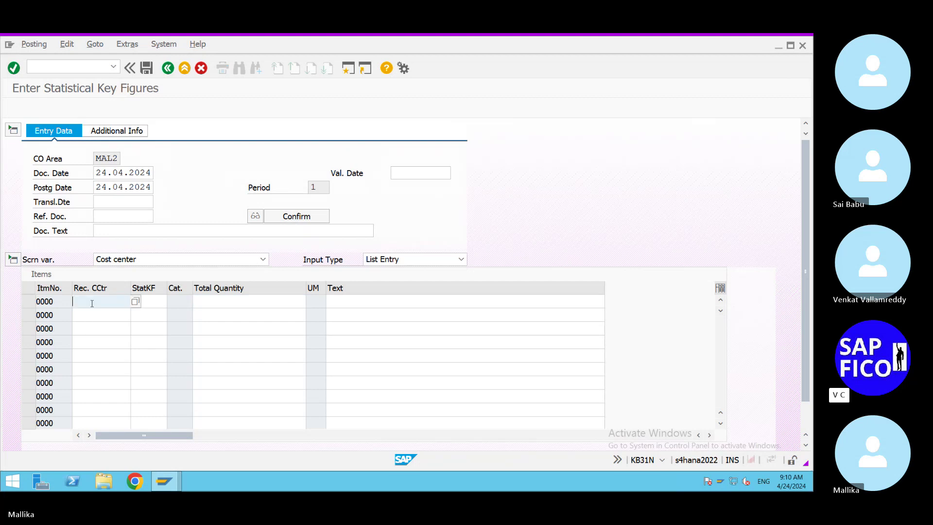
left_click(135, 302)
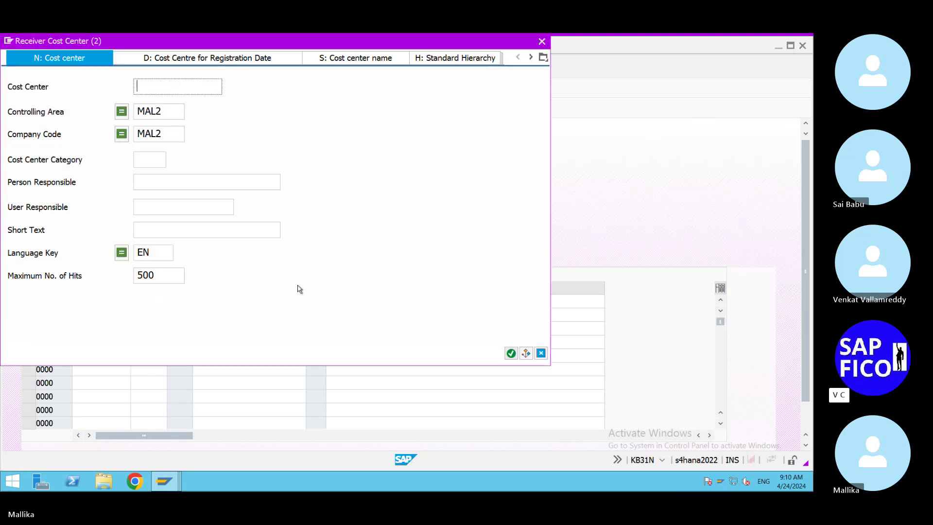
left_click(510, 353)
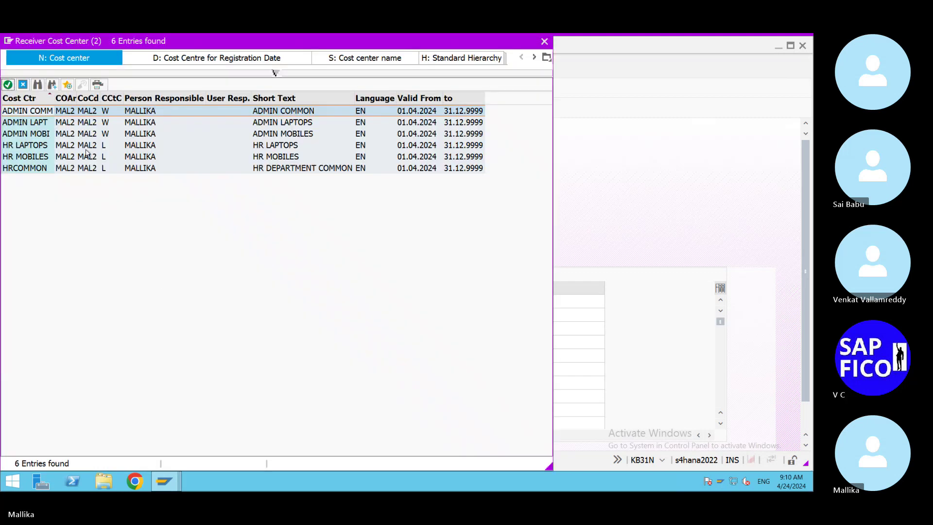
double_click(56, 145)
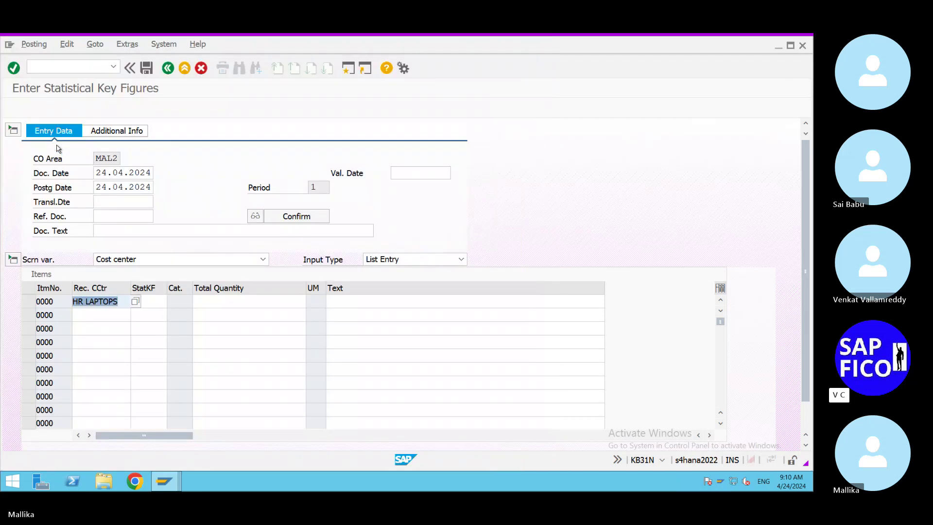
Open the list of possible statistical key figures for the HR LAPTOPS item and start a search in it.
left_click(146, 298)
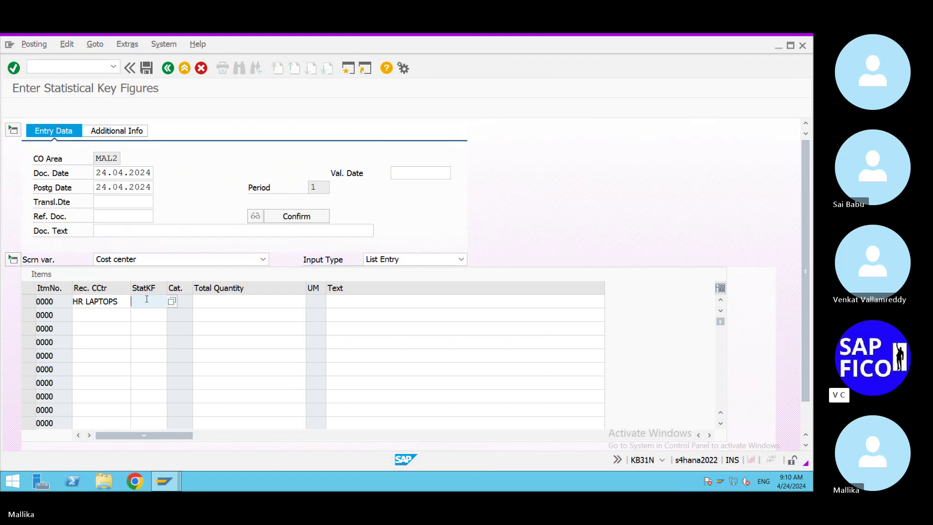
left_click(172, 302)
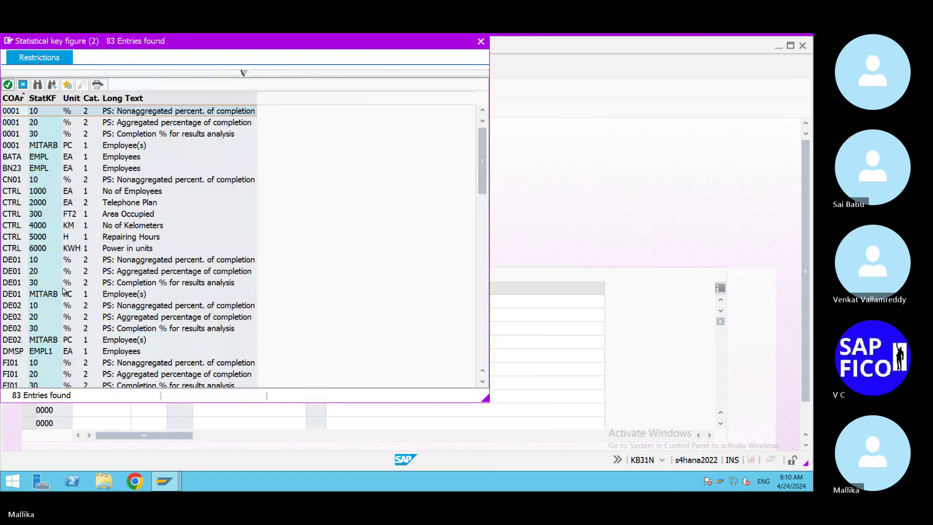
scroll(82, 287, "down", 1)
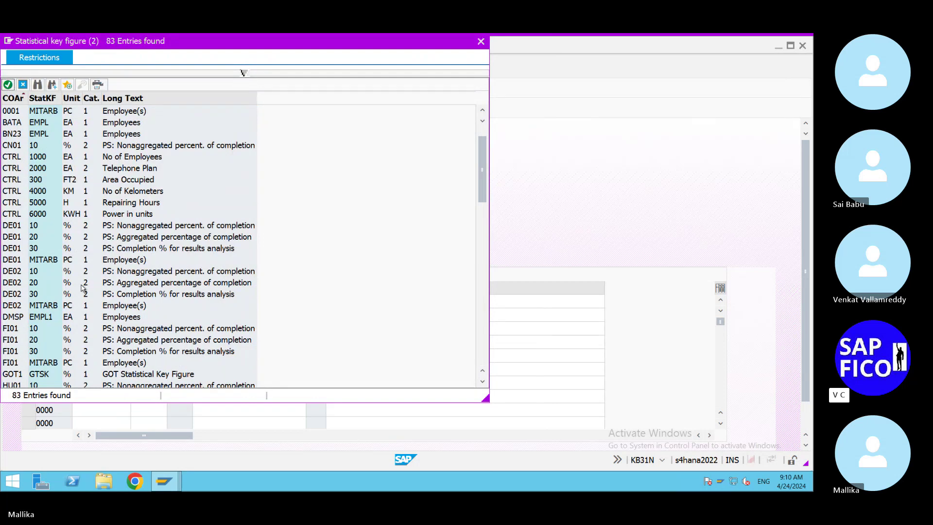
left_click(37, 84)
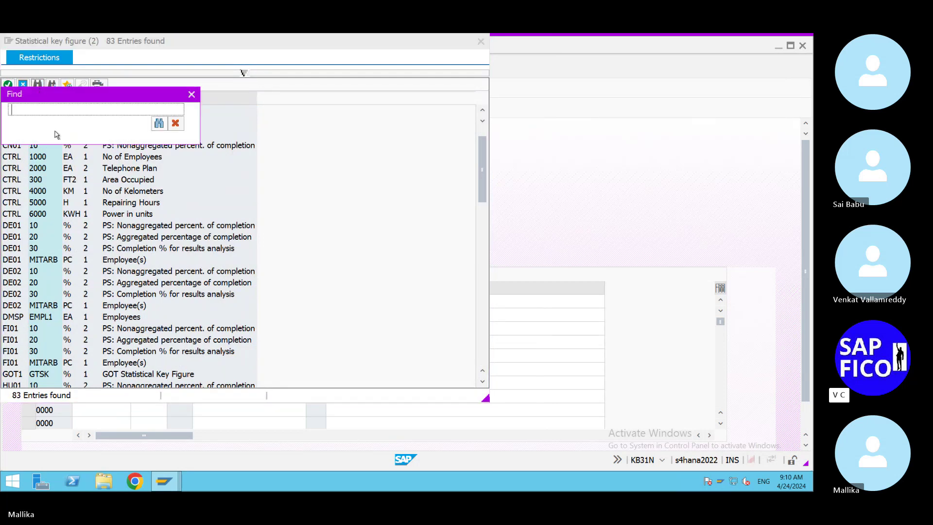
type("CONTROLLING")
key("BackSpace")
key("BackSpace")
key("BackSpace")
key("BackSpace")
key("BackSpace")
key("BackSpace")
key("BackSpace")
key("BackSpace")
key("BackSpace")
key("BackSpace")
key("BackSpace")
Search the list for MAL2 and choose statistical key figure EMPLO for the HR LAPTOPS item.
type("MAL2")
left_click(159, 123)
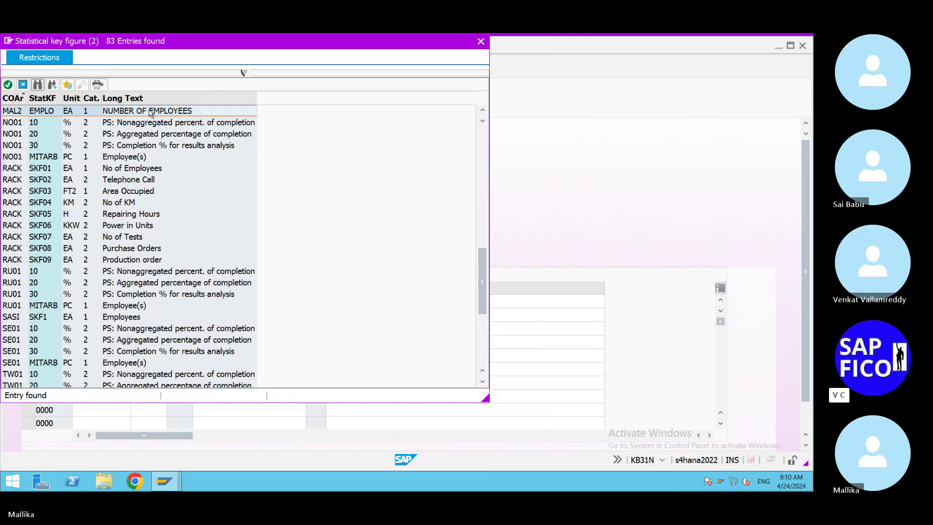
double_click(151, 112)
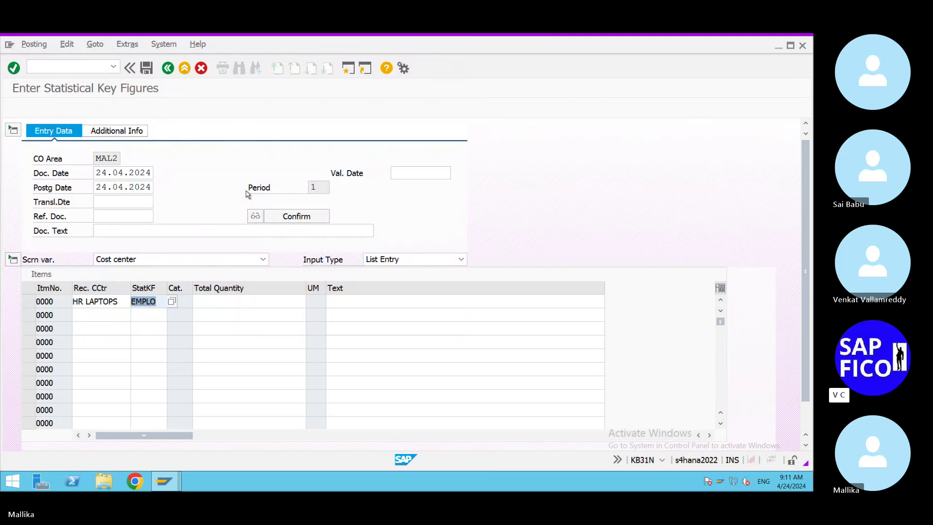
Set the receiver cost center of the second item to HR MOBILES from the list of possible cost centers.
left_click(83, 314)
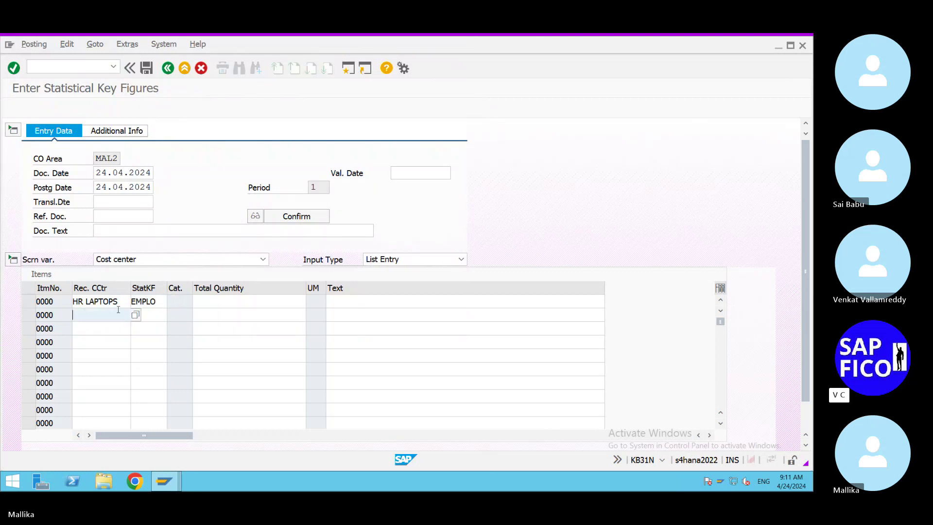
key("F4")
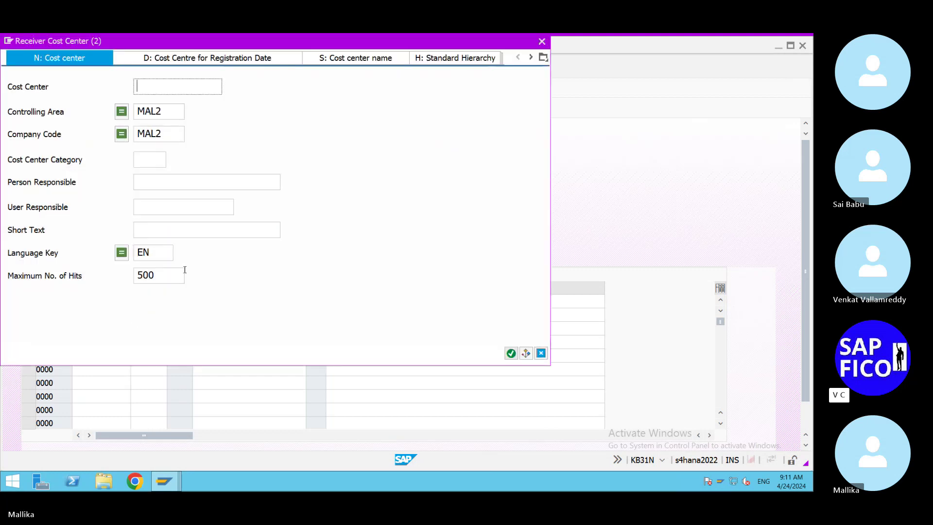
left_click(509, 353)
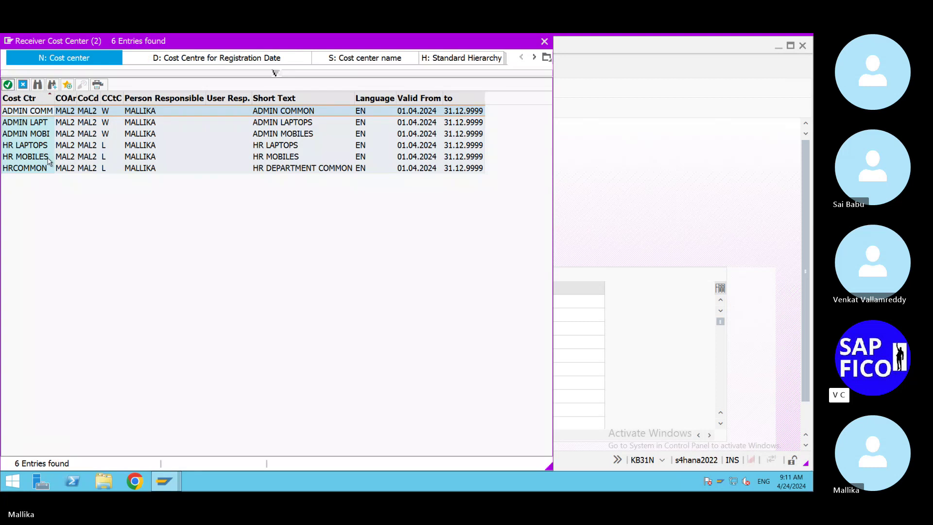
double_click(29, 157)
Choose statistical key figure EMPLO for the HR MOBILES item by searching the list of possible key figures for MAL2.
left_click(151, 316)
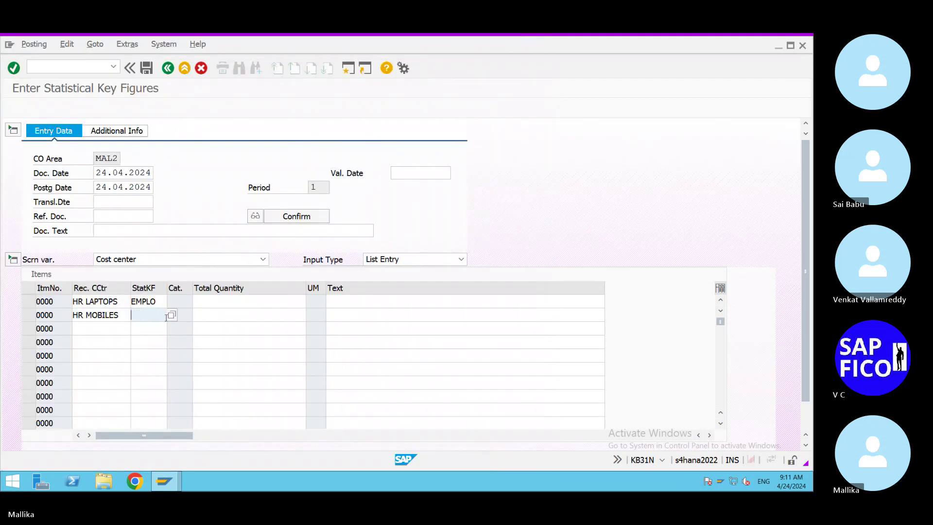
left_click(171, 315)
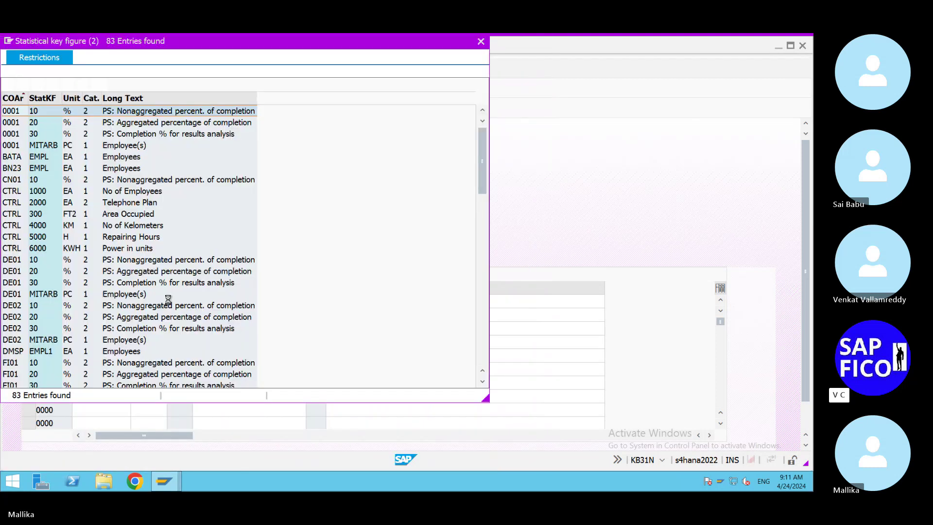
left_click(38, 84)
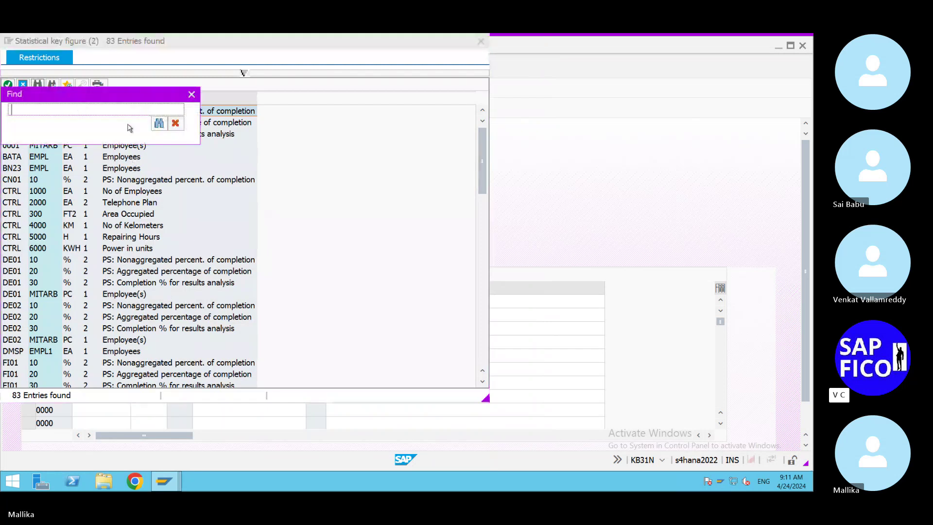
type("MAL2")
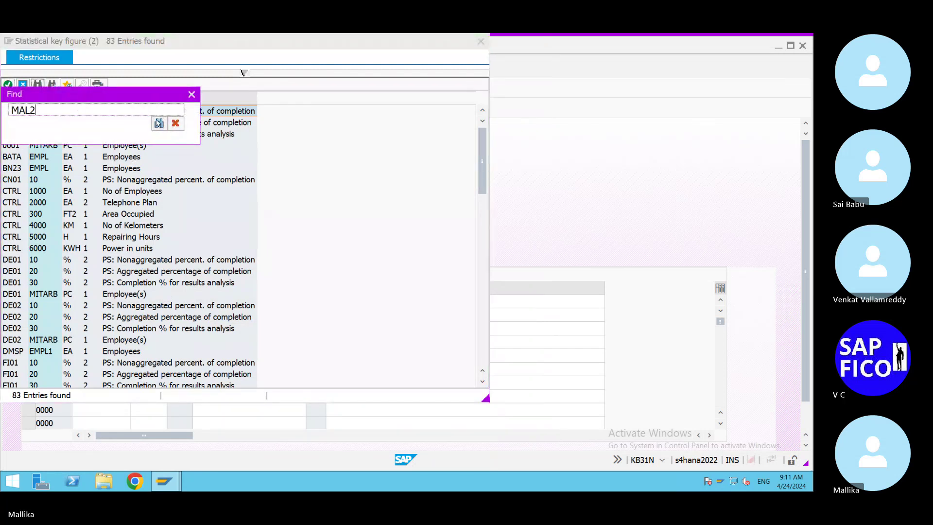
left_click(158, 123)
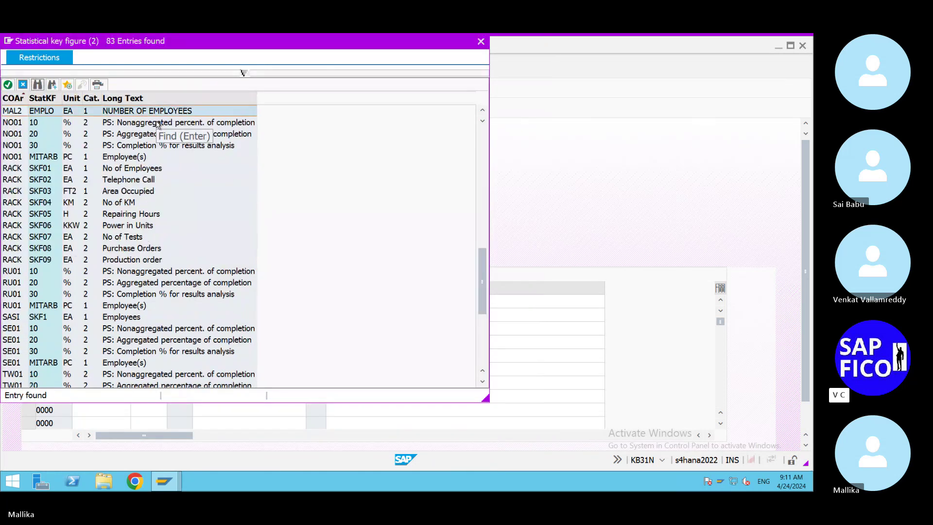
double_click(41, 113)
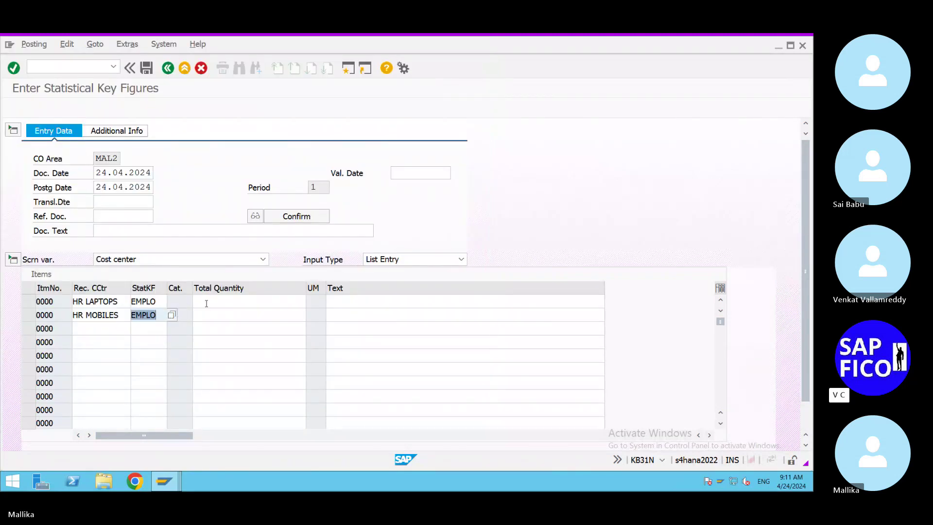
Enter a total quantity of 20 for HR LAPTOPS and 30 for HR MOBILES, and post the document.
left_click(205, 302)
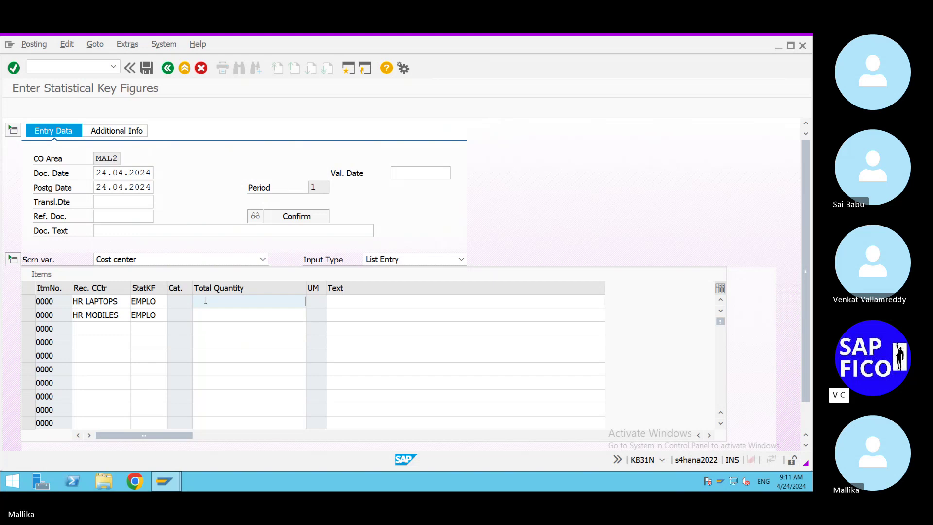
type("20")
left_click(290, 315)
type("30")
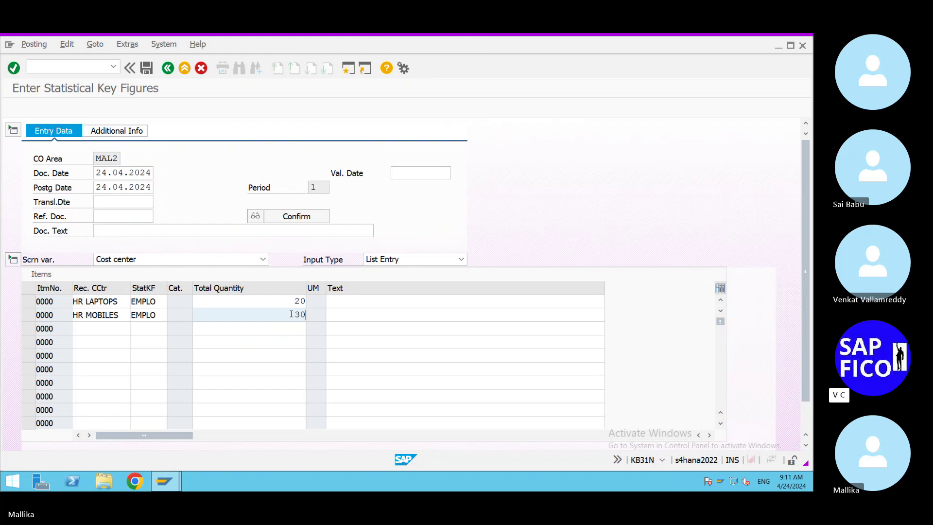
left_click(147, 69)
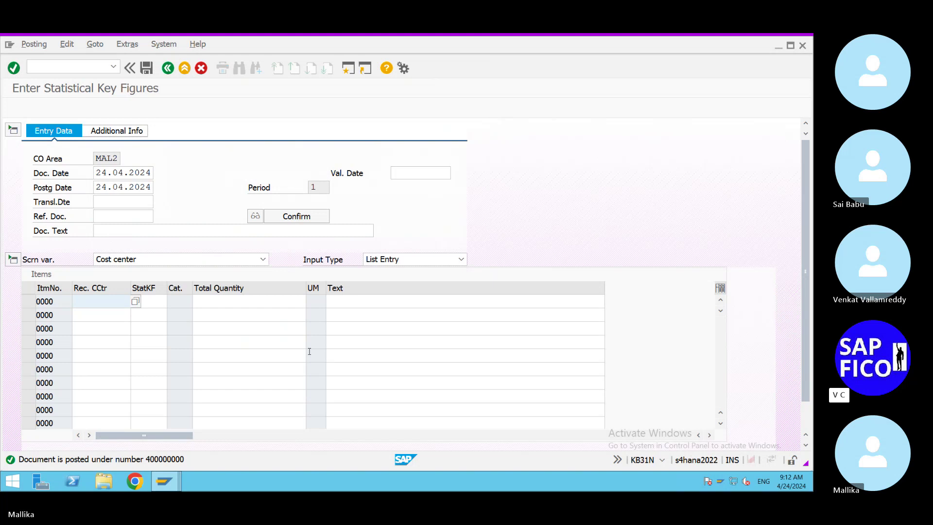
Open the details of the posting message, copy the document number from it and switch to the Word notes.
left_click(9, 460)
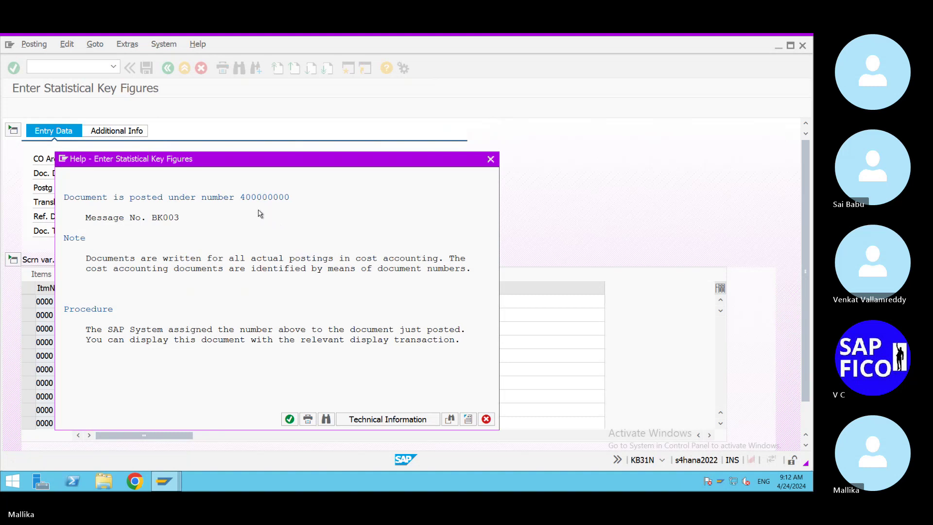
left_click_drag(237, 188, 238, 189)
left_click_drag(236, 187, 297, 201)
key("ctrl+c")
mouse_move(752, 34)
left_click(709, 41)
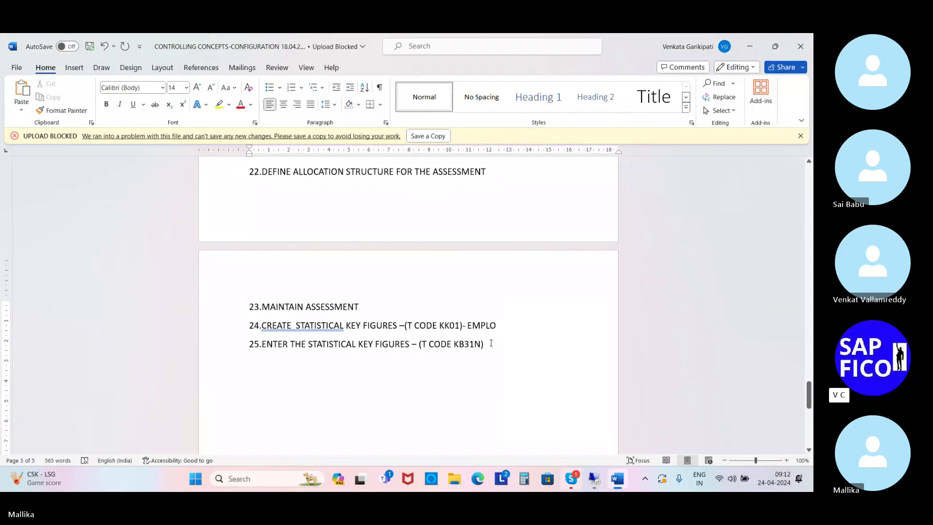
Add the copied document number, indented, below the KB31N line 25 and accept the spacing correction in line 24.
type("- V")
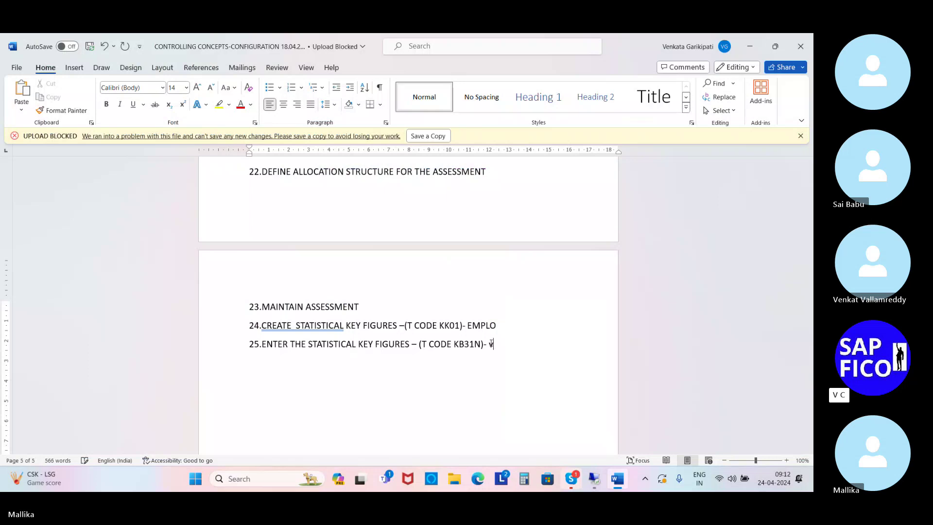
key("BackSpace")
key("ctrl+v")
right_click(292, 325)
left_click(246, 132)
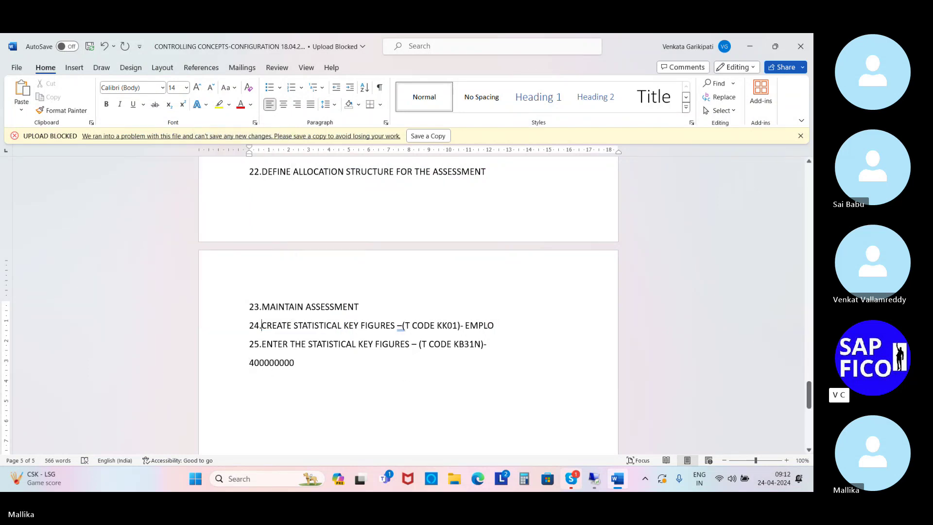
left_click(250, 363)
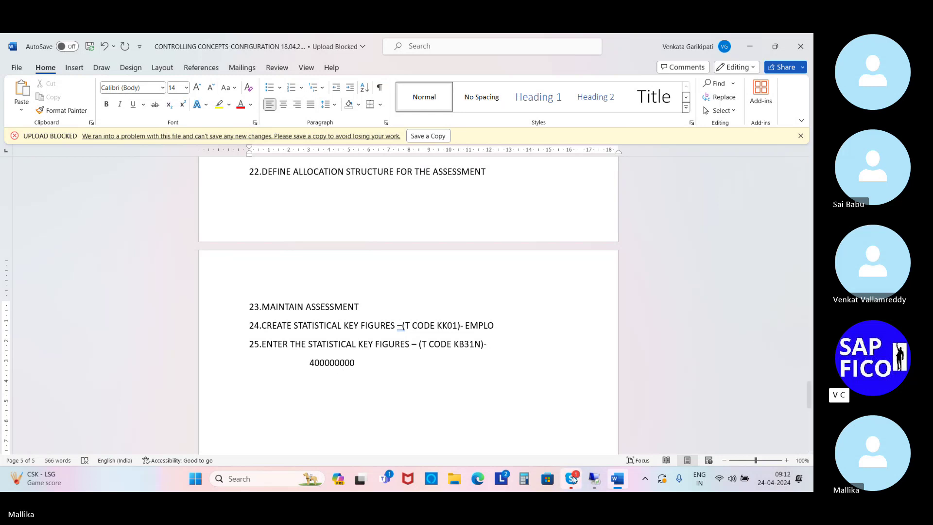
Switch back to SAP, close the message details and leave KB31N for Easy Access with /n.
left_click(592, 478)
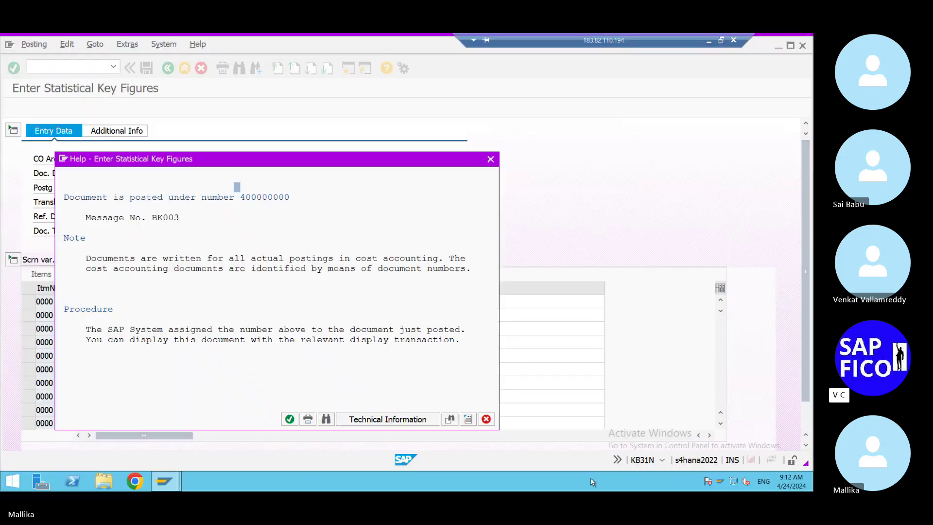
left_click(490, 159)
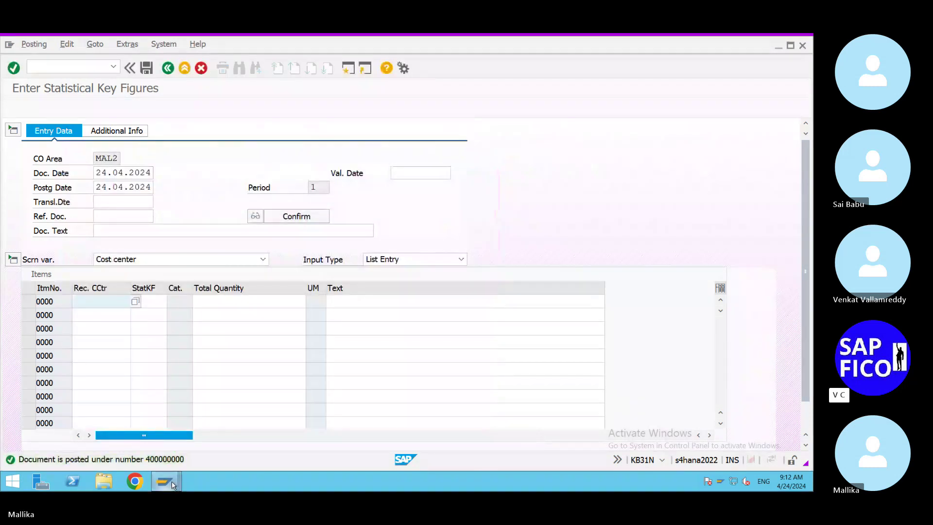
mouse_move(167, 488)
mouse_move(284, 443)
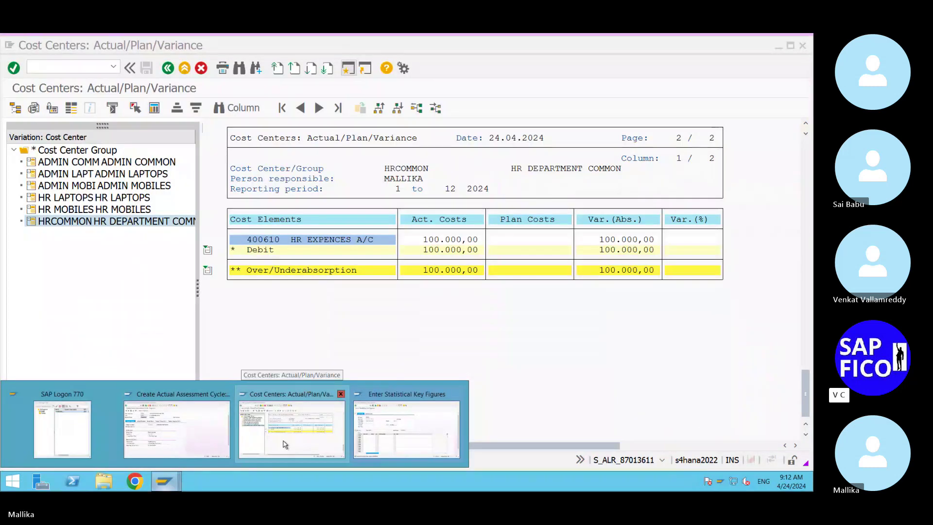
left_click(382, 444)
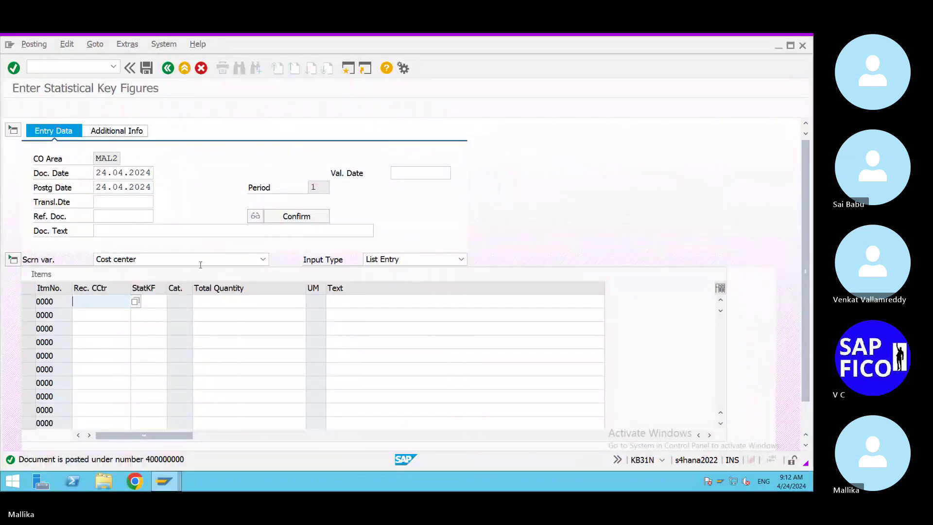
type("/n")
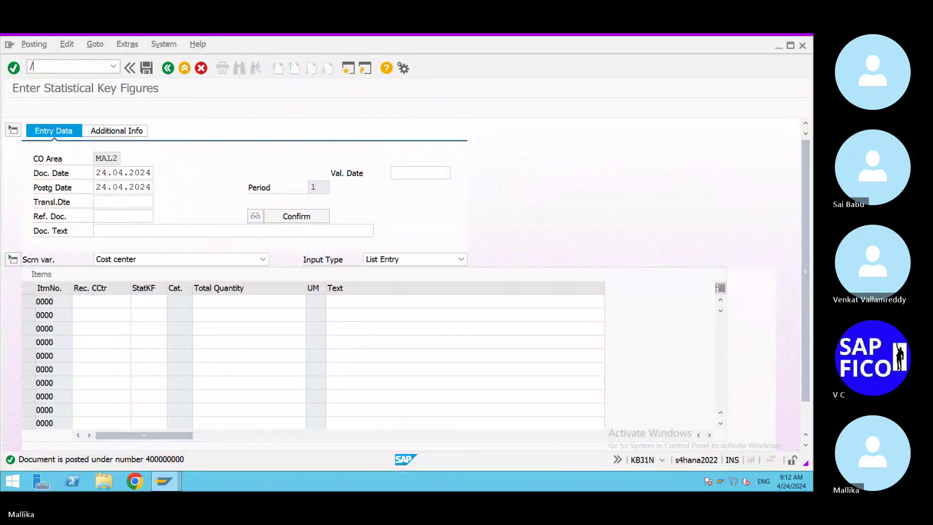
key("Return")
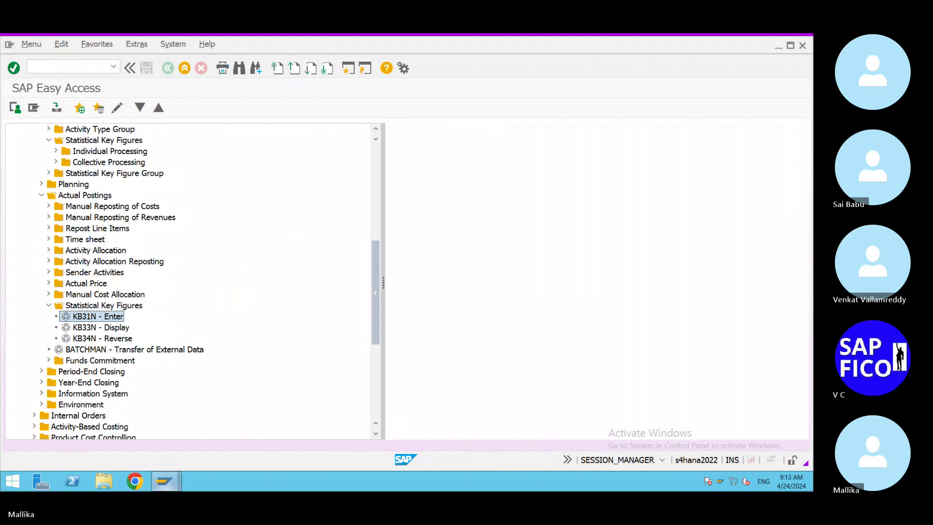
Switch to the assessment cycle session and set the SALARIES segment's sender cost center to HRCOMMON from the list of possible cost centers.
left_click(170, 480)
left_click(177, 442)
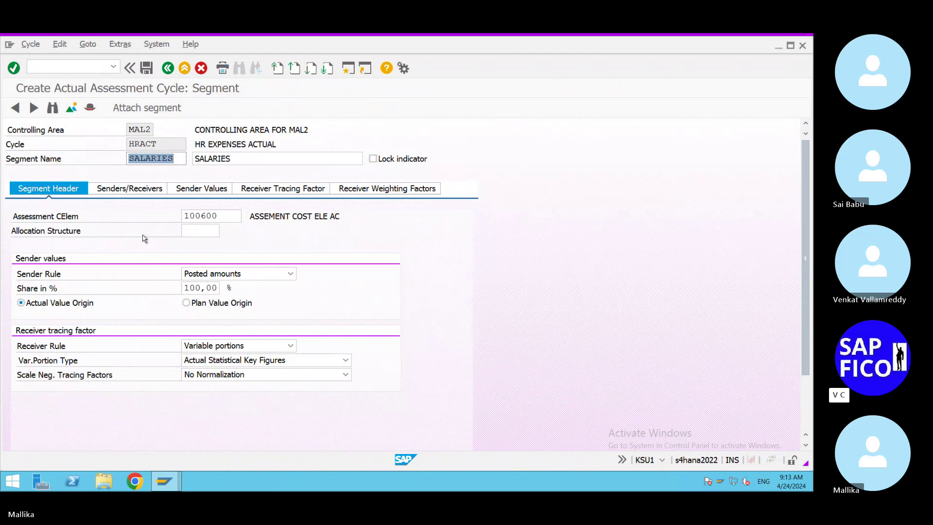
left_click(151, 192)
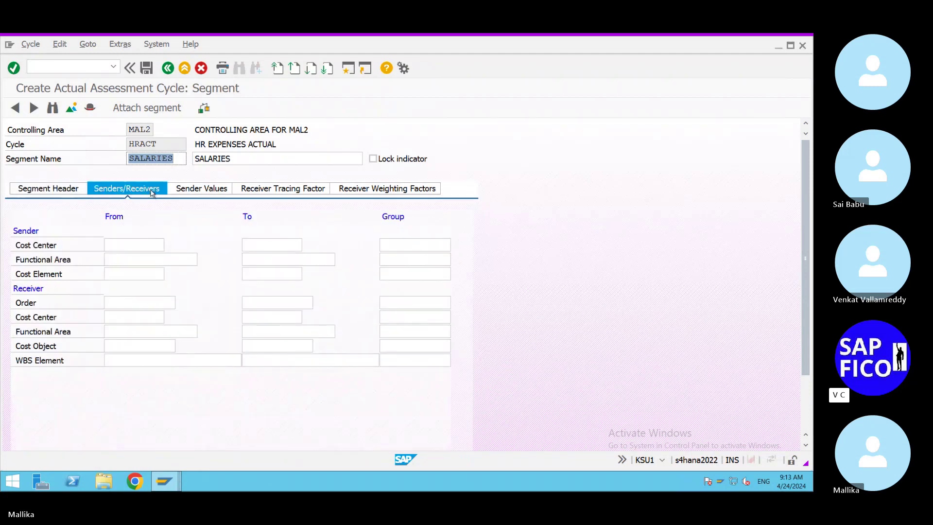
left_click(122, 244)
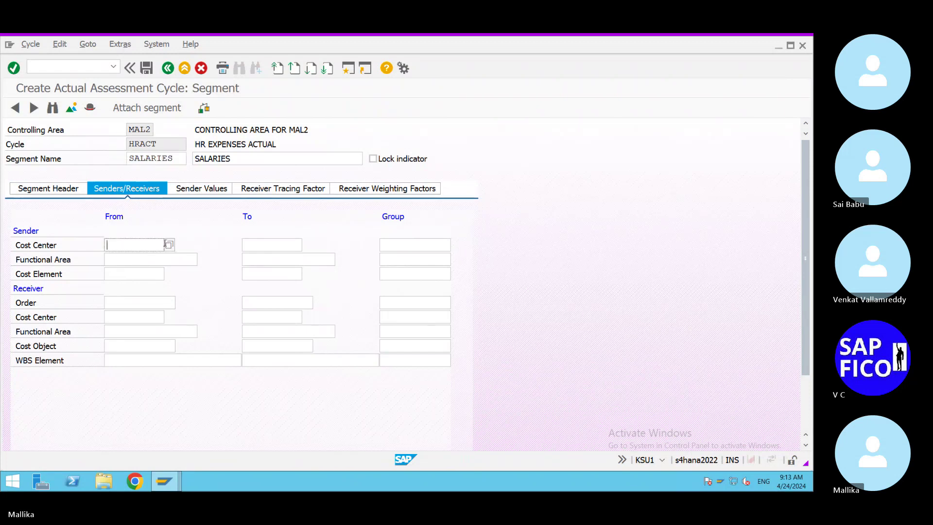
left_click(168, 244)
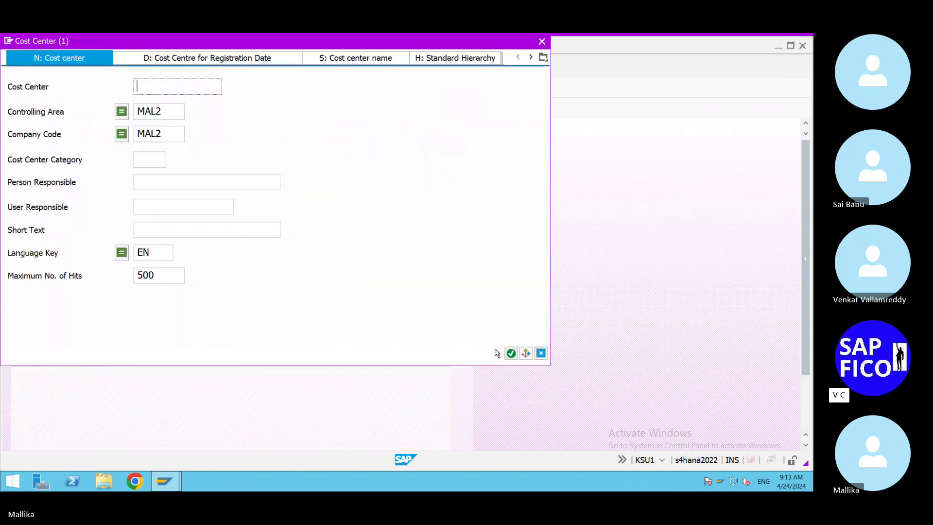
left_click(511, 353)
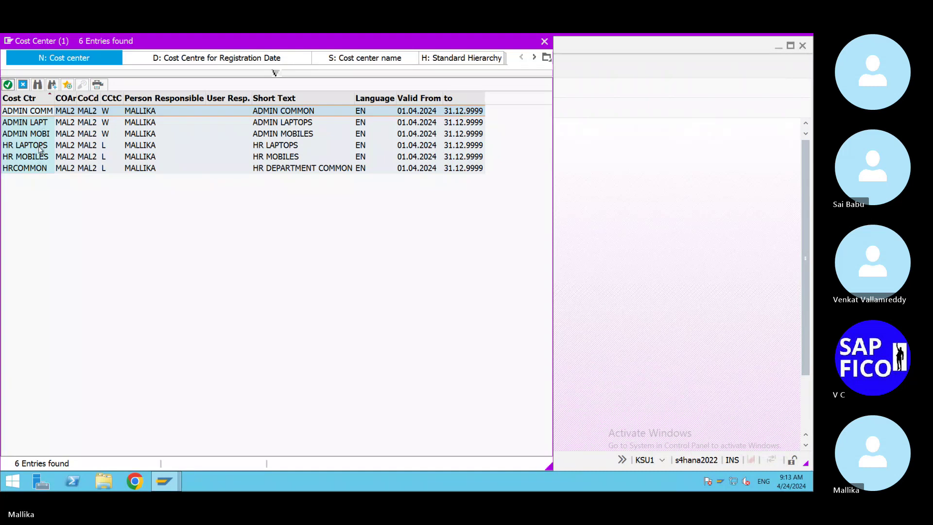
double_click(41, 168)
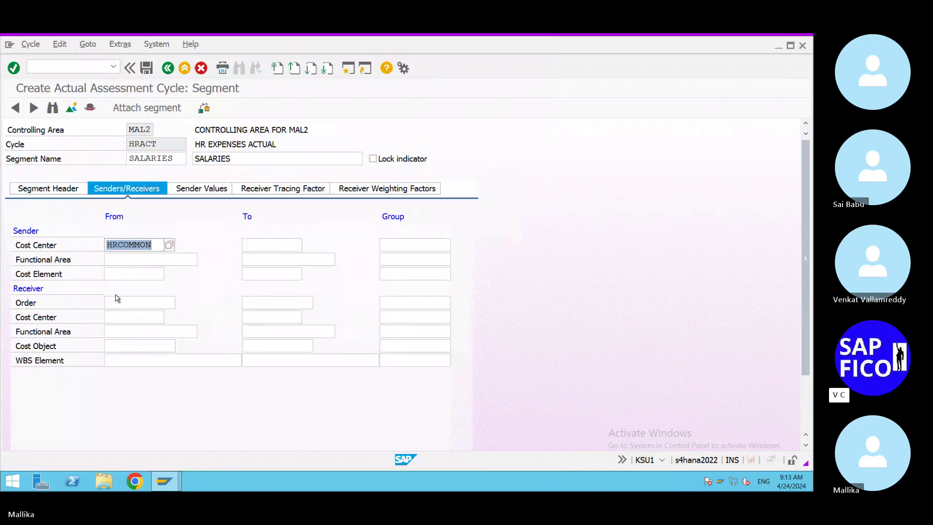
Set the sender cost element of the SALARIES segment to 400610 HR EXPENCES A/C from the list of possible cost elements.
left_click(110, 273)
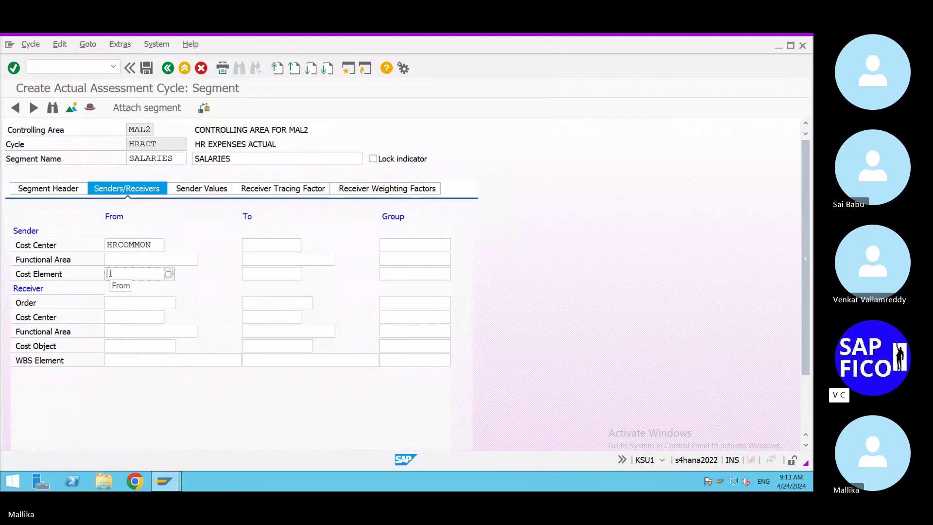
left_click(168, 273)
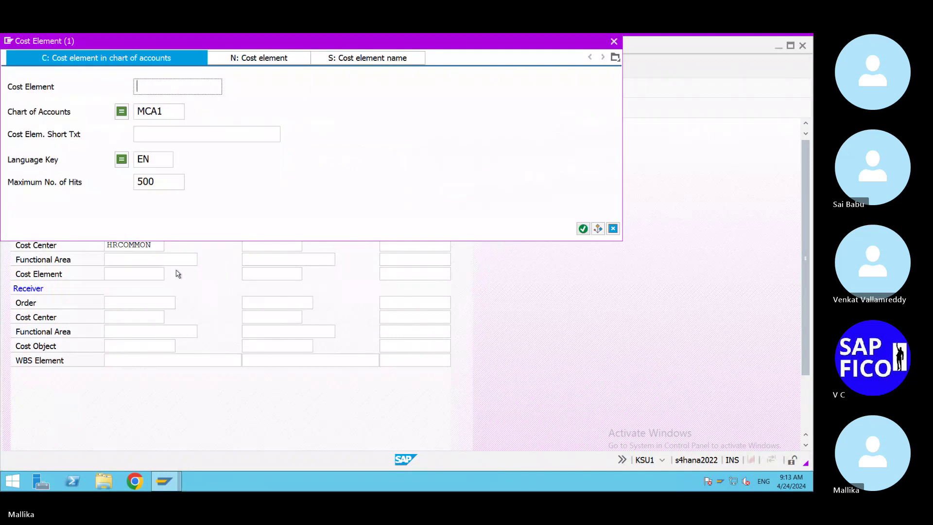
left_click(582, 229)
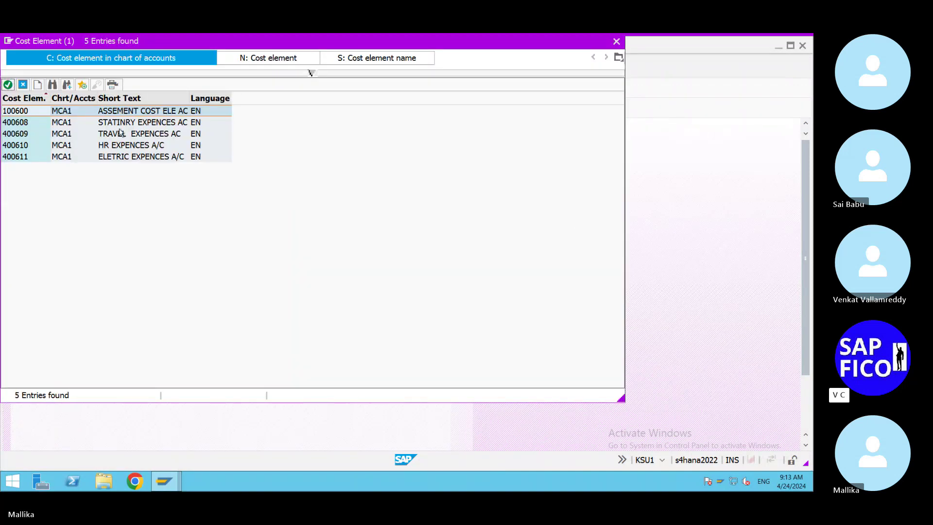
double_click(112, 146)
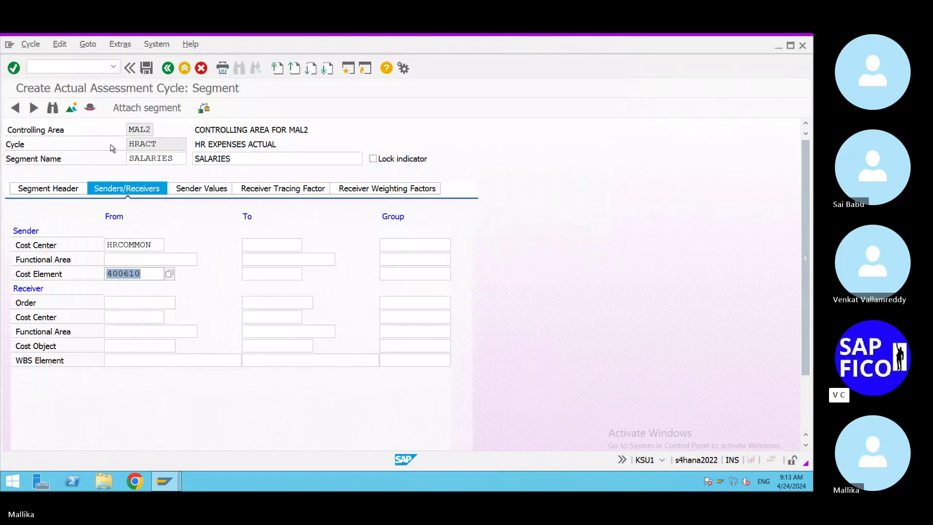
Set the start of the SALARIES segment's receiver cost center range to HR LAPTOPS from the list of possible cost centers.
left_click(119, 321)
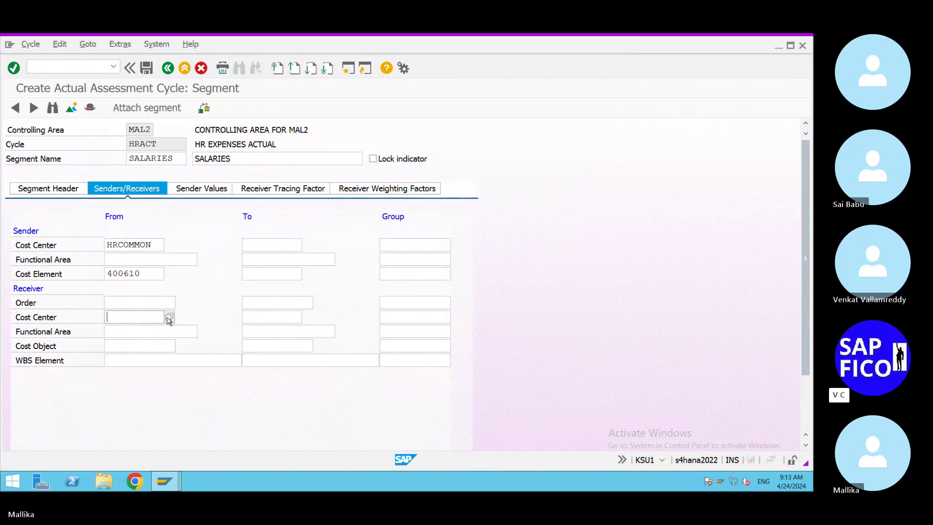
left_click(169, 318)
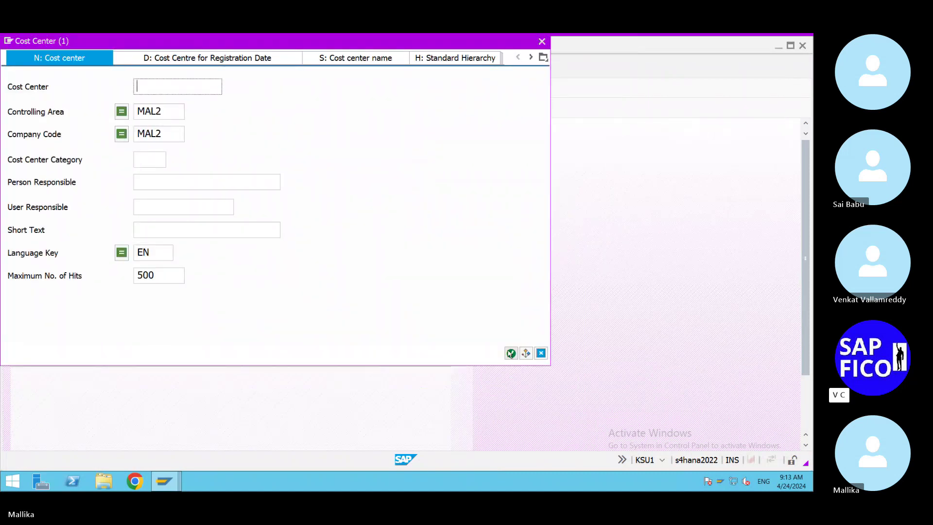
left_click(510, 354)
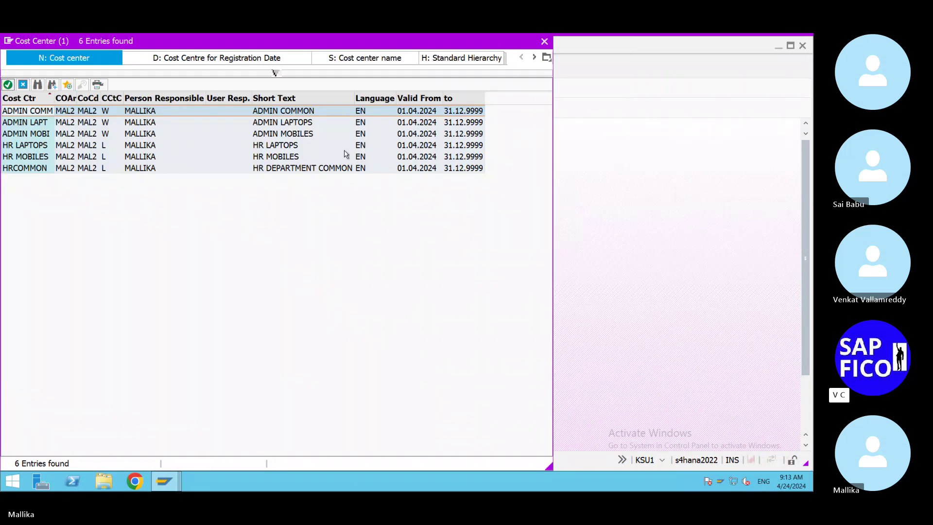
left_click_drag(407, 35, 600, 46)
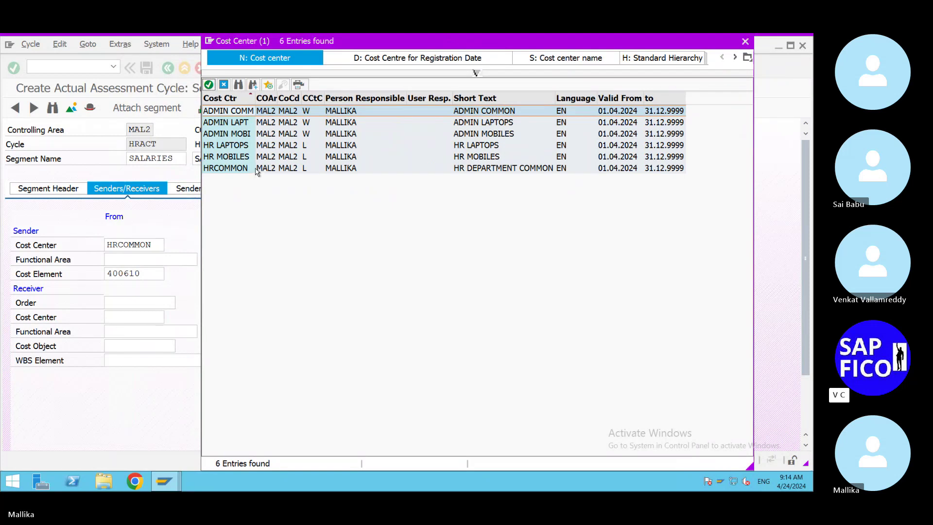
double_click(226, 145)
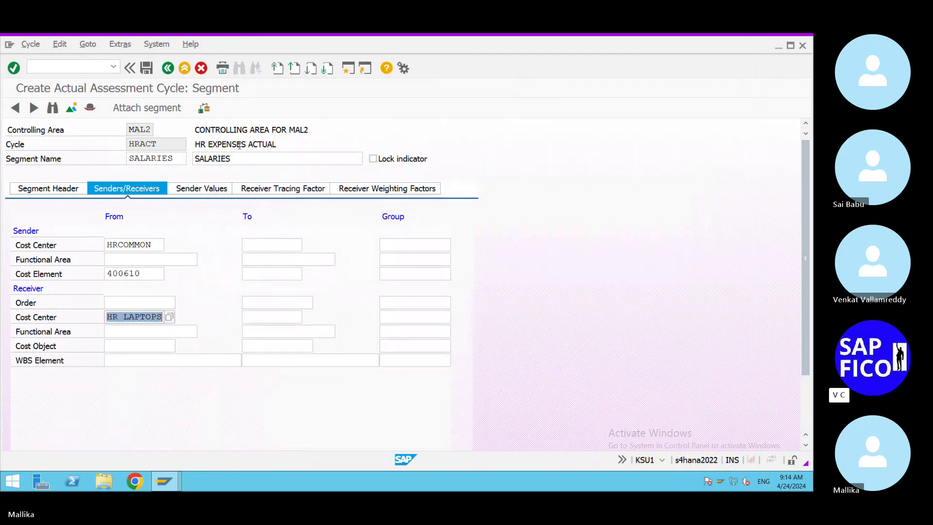
Set the end of the receiver cost center range to HR MOBILES from the list of possible cost centers.
left_click(259, 318)
left_click(306, 317)
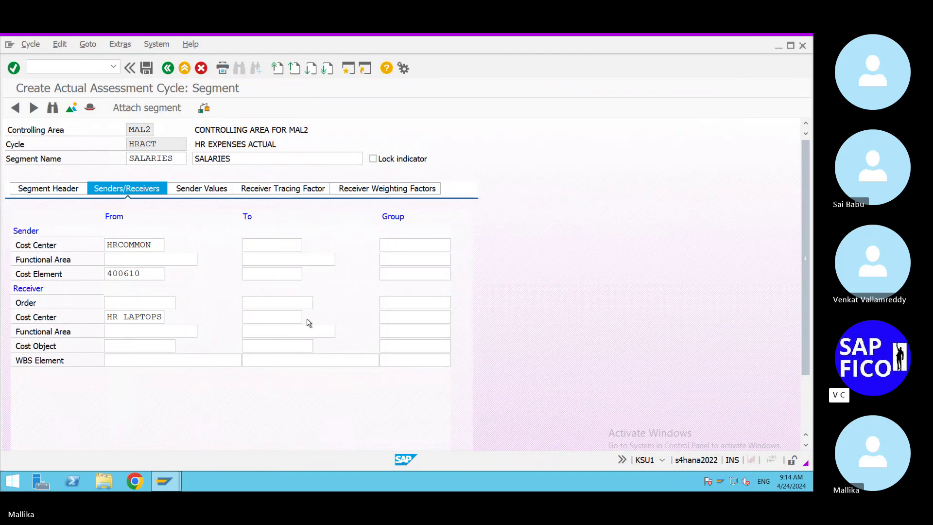
left_click(511, 353)
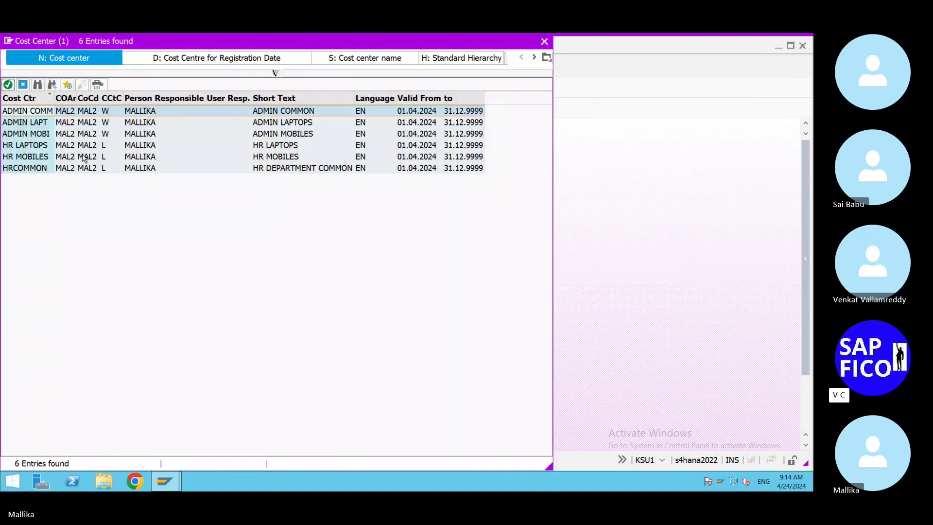
double_click(84, 157)
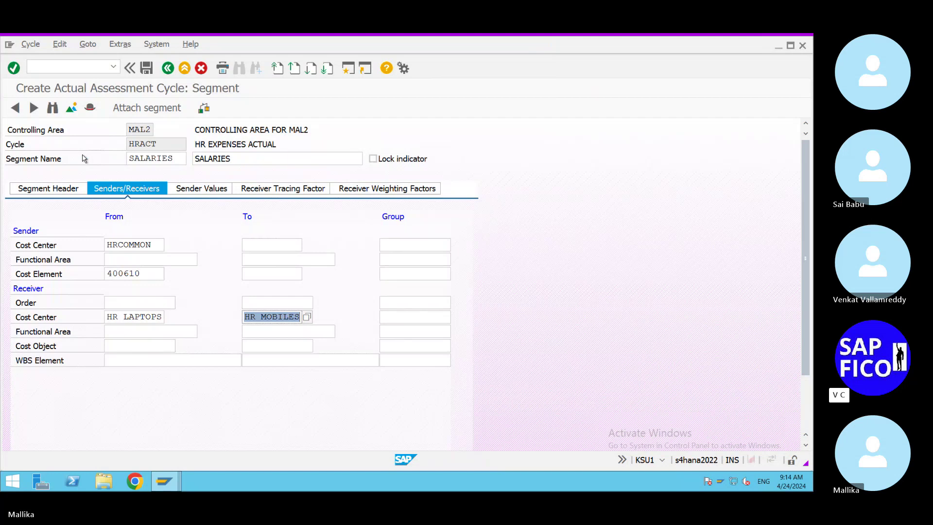
Review the segment's sender values and the receiver tracing factor's options for variable portion type and scaling of negative tracing factors.
left_click(207, 189)
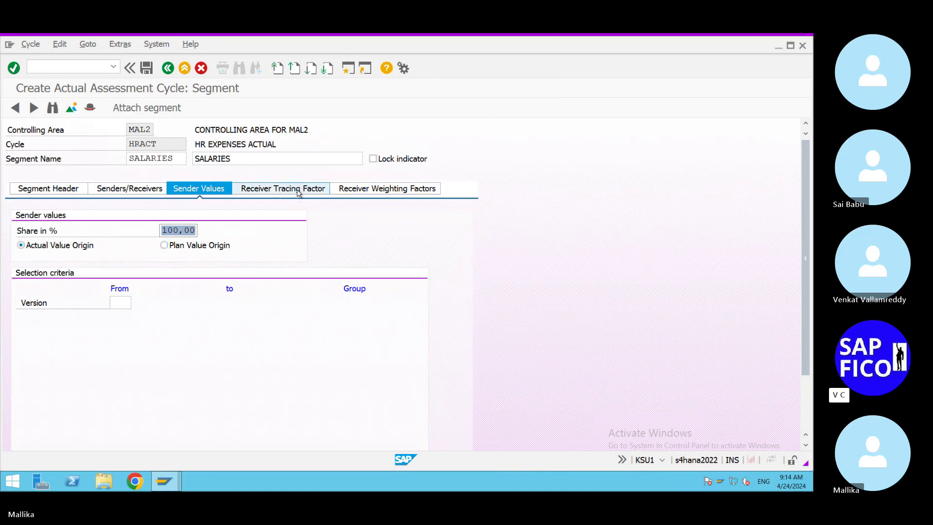
left_click(298, 193)
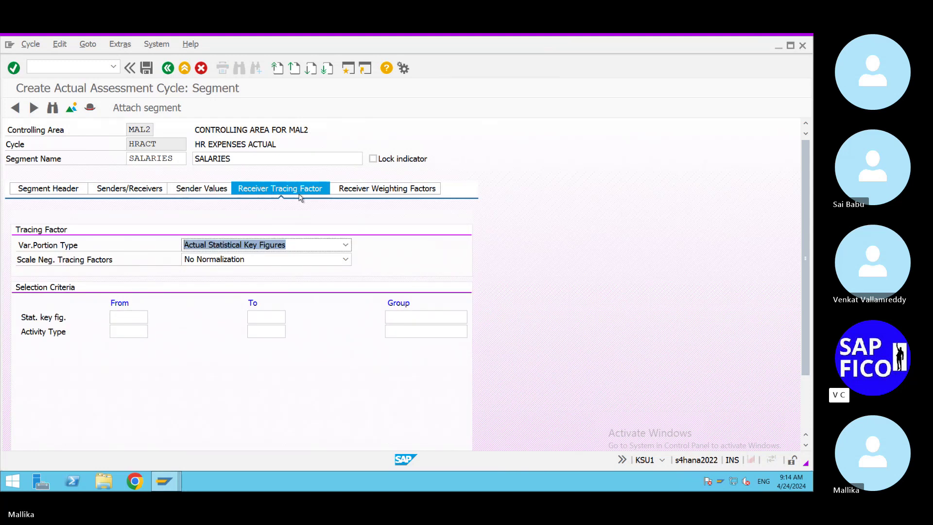
left_click(345, 246)
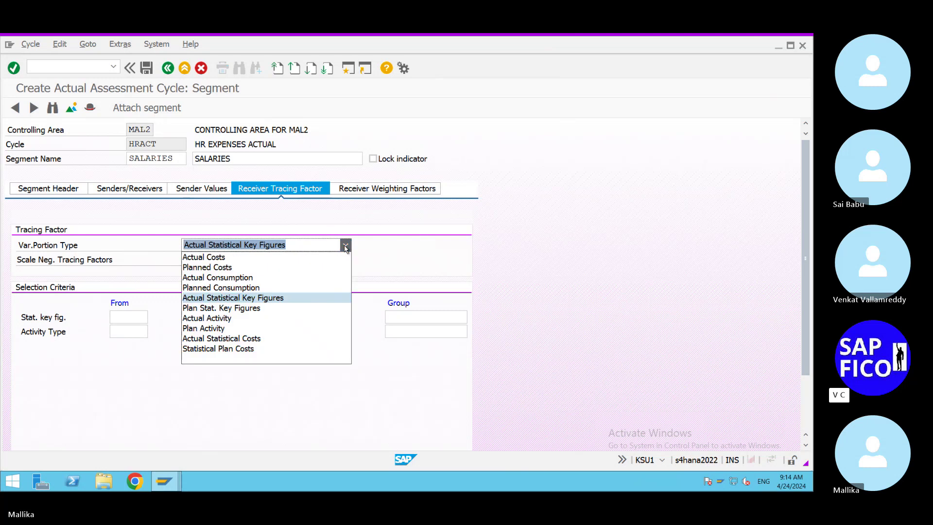
left_click(475, 256)
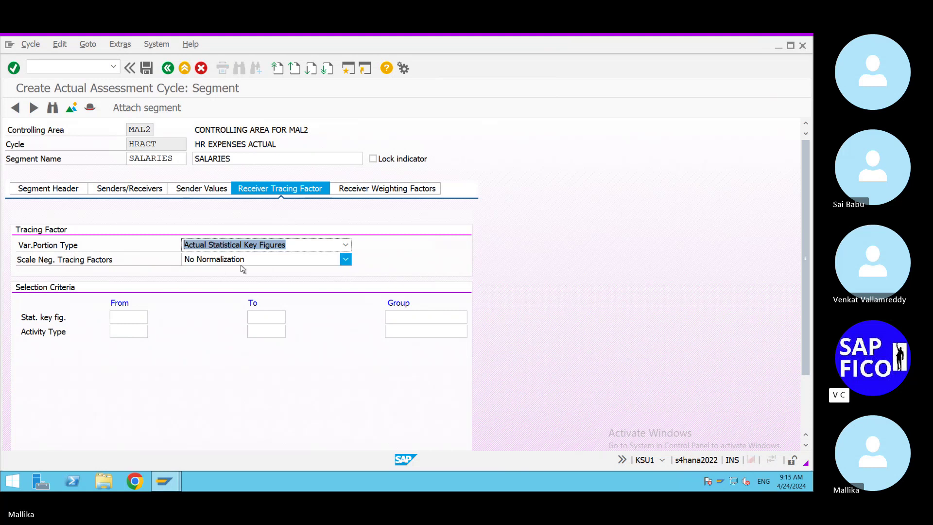
left_click(345, 258)
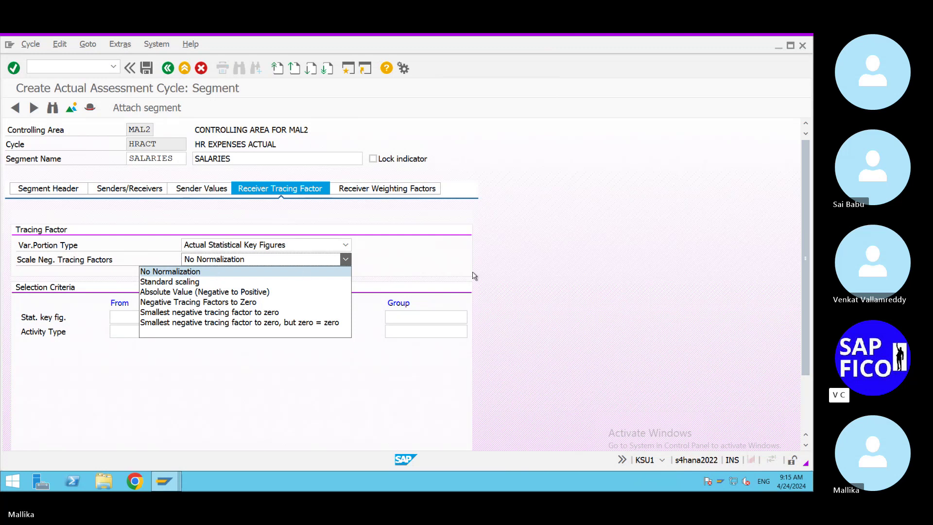
left_click(530, 262)
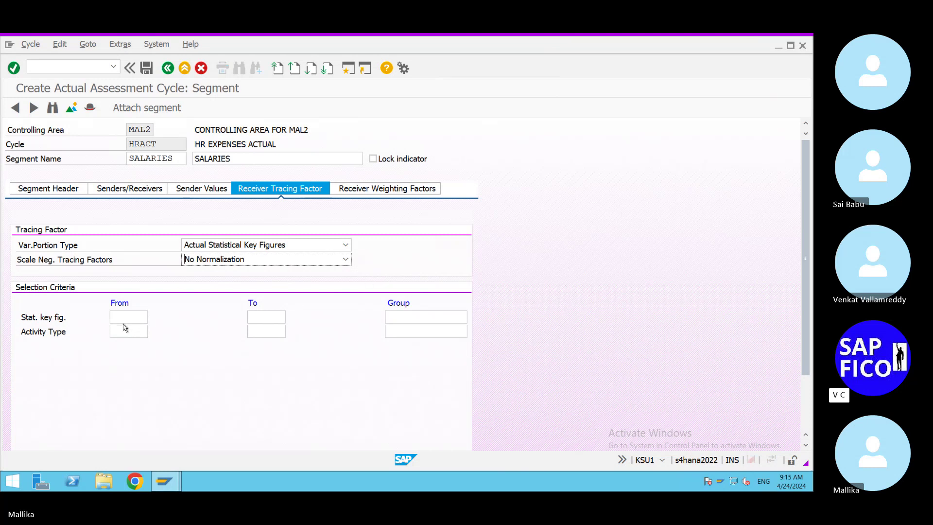
Set the receiver tracing factor's statistical key figure to EMPLO by finding controlling area MAL2 in the list of key figures.
left_click(123, 322)
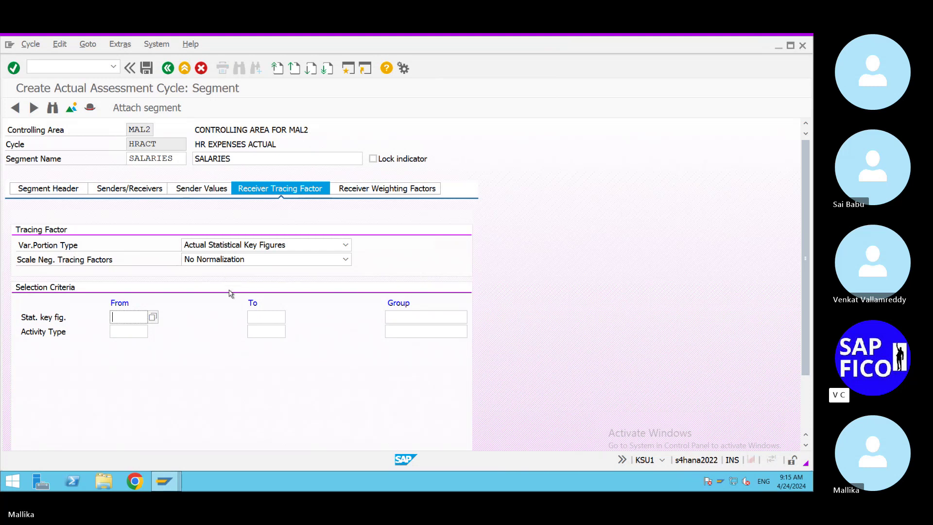
left_click(152, 317)
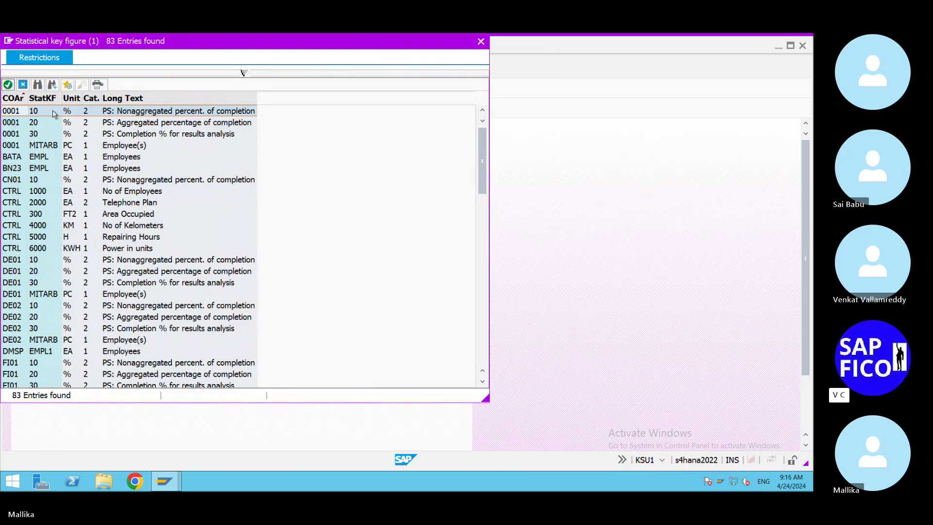
left_click(38, 85)
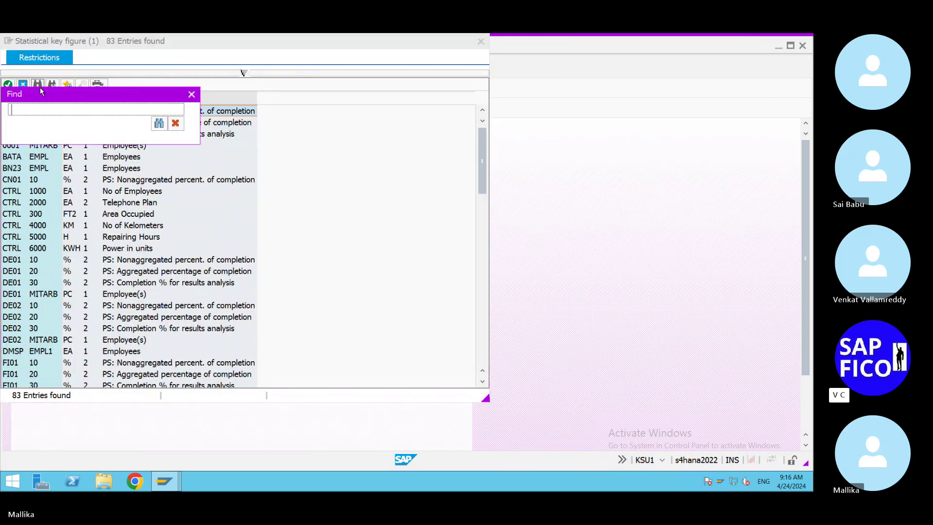
type("MAL2")
left_click(159, 123)
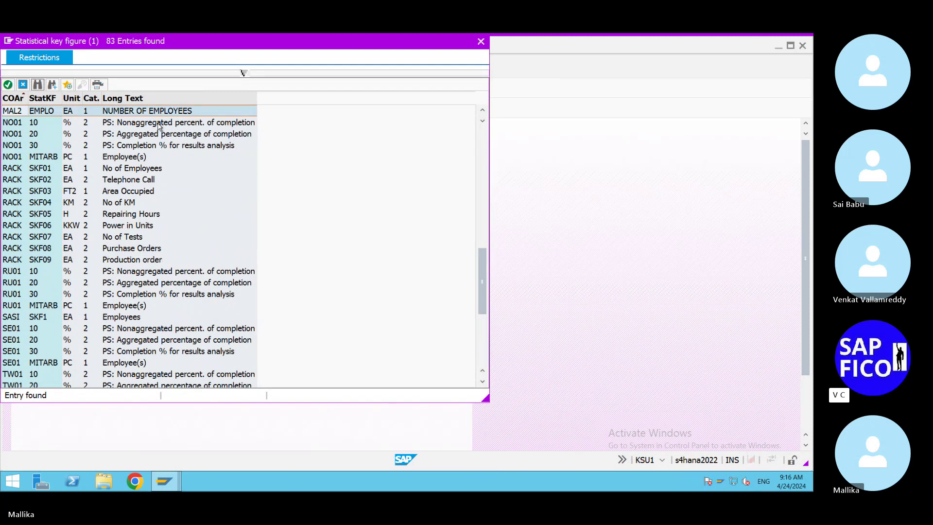
left_click(47, 113)
double_click(47, 113)
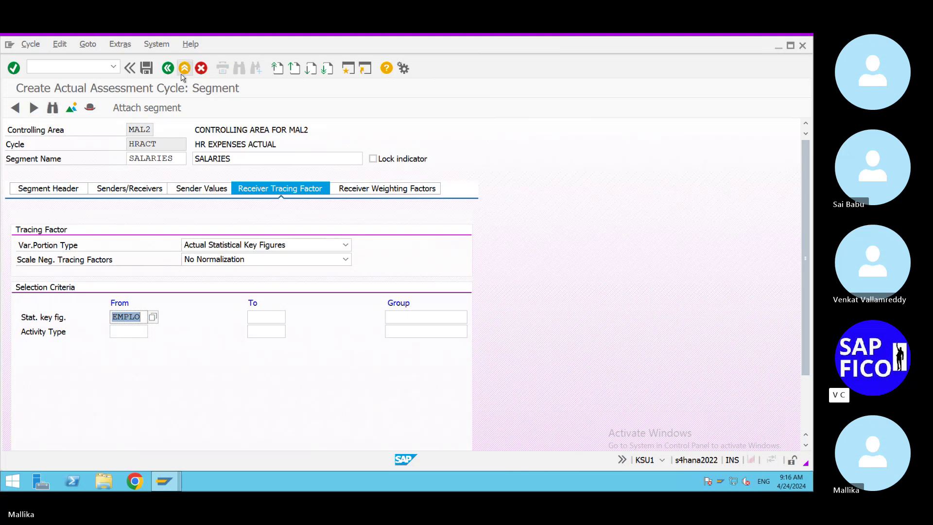
Start saving cycle HRACT and create a customizing request with short description "CREATE ASSESSMENT FOR CYCLE HR ACT FOR MAL2".
left_click(147, 69)
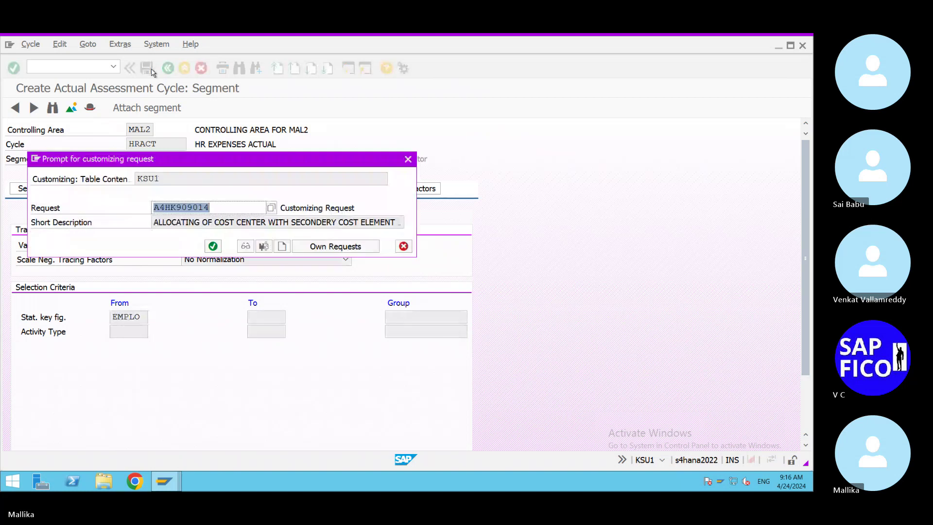
left_click(281, 246)
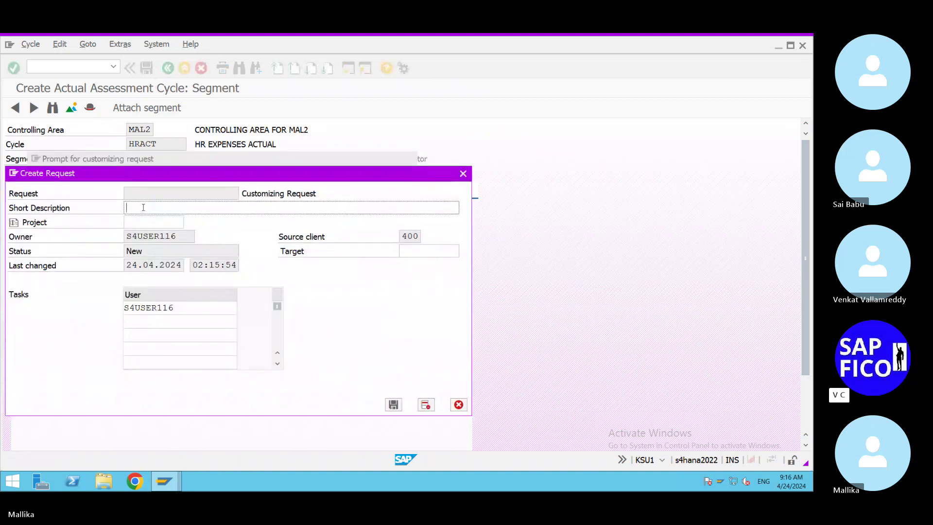
type("STATI")
key("BackSpace")
key("BackSpace")
key("BackSpace")
key("BackSpace")
key("BackSpace")
type("CREA")
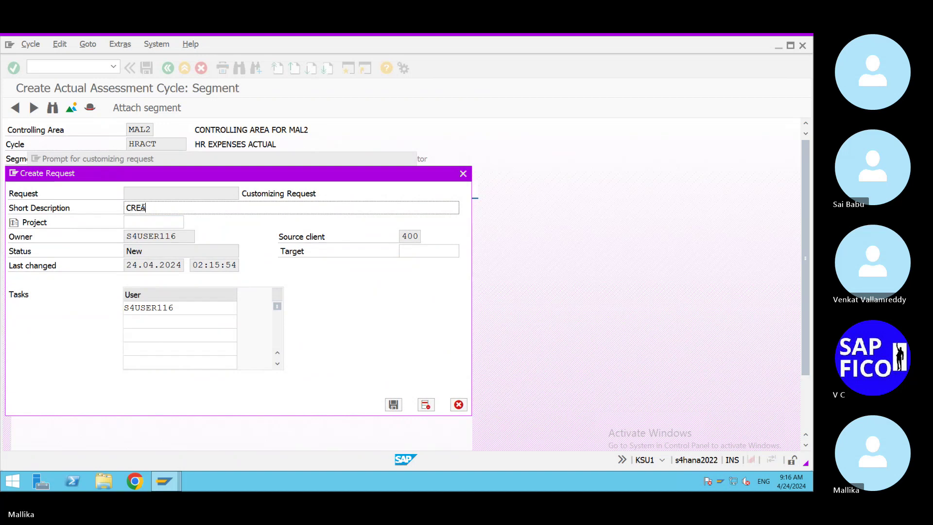
type("TE ASSESS")
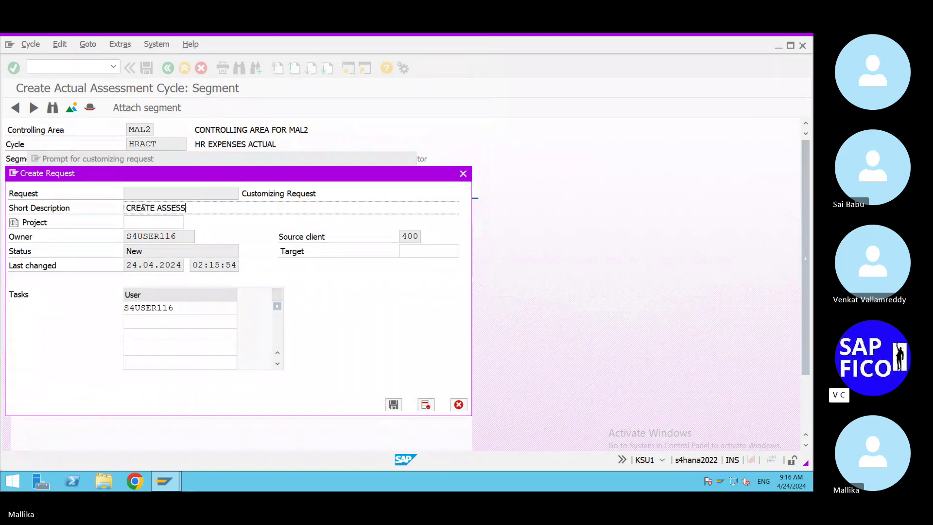
type("MENT")
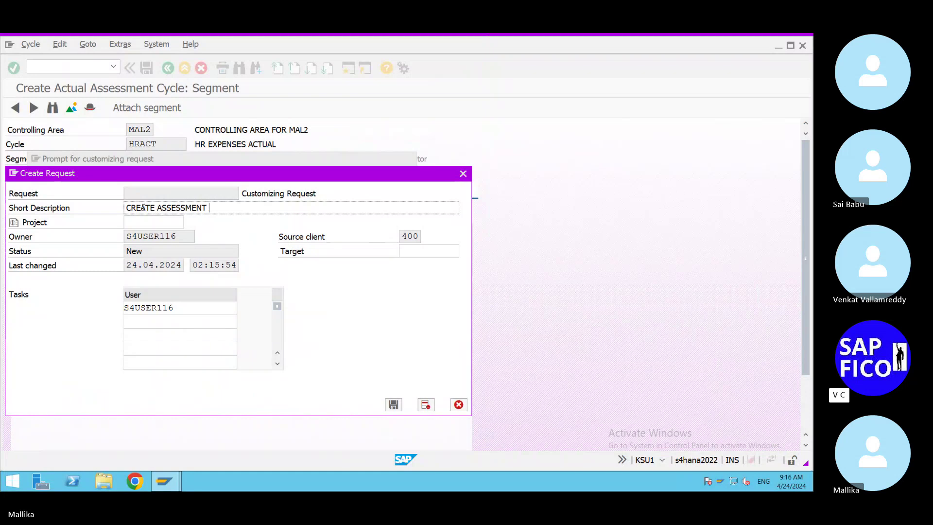
type("FOR HR")
key("BackSpace")
key("BackSpace")
type("CYCLE A")
key("BackSpace")
type("HR ACT FOR MAL")
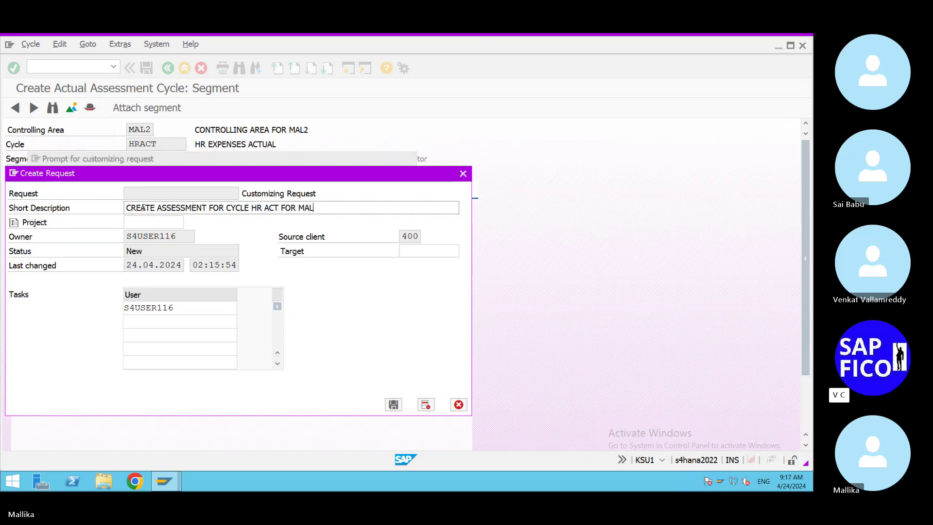
type("2")
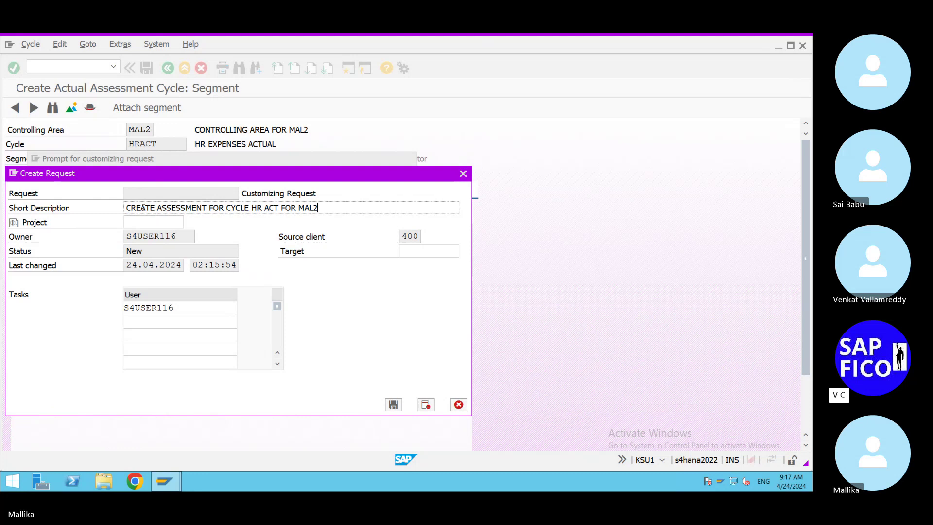
left_click(394, 405)
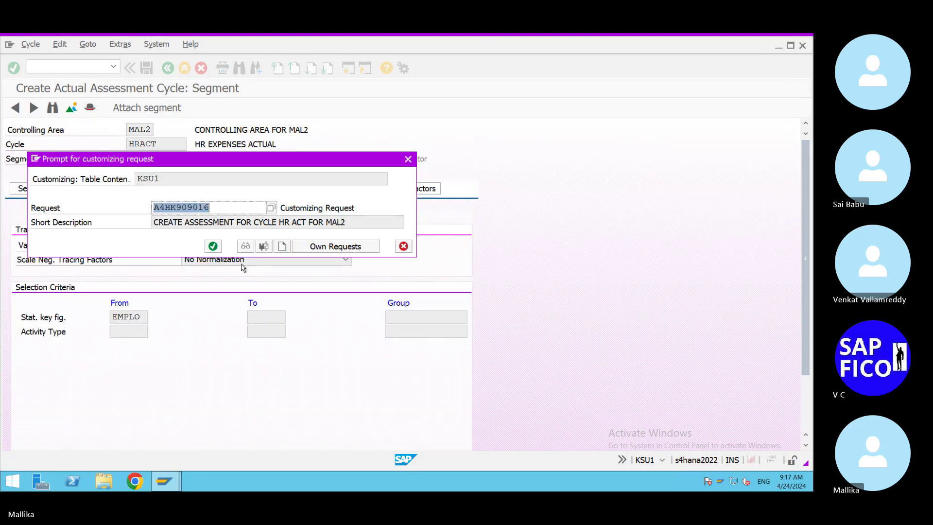
Save cycle HRACT under the new customizing request, and save it once more under the same request.
left_click(212, 246)
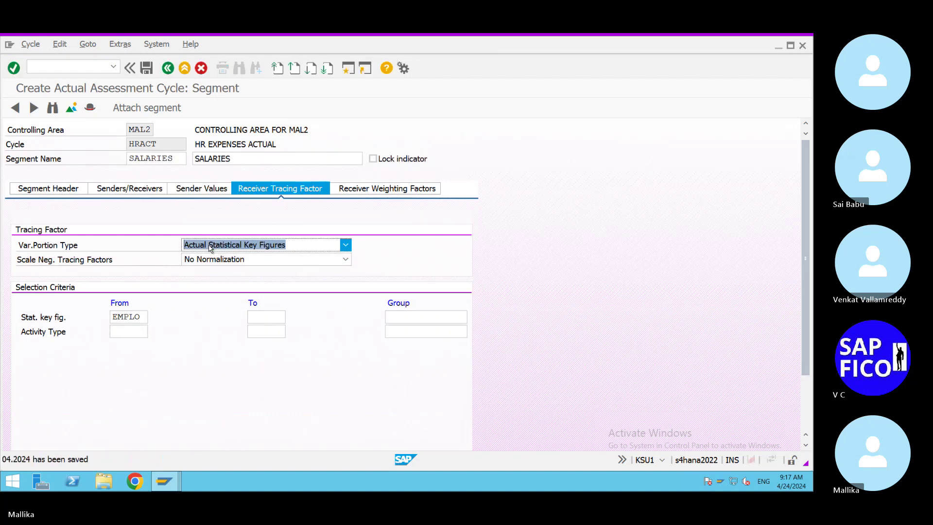
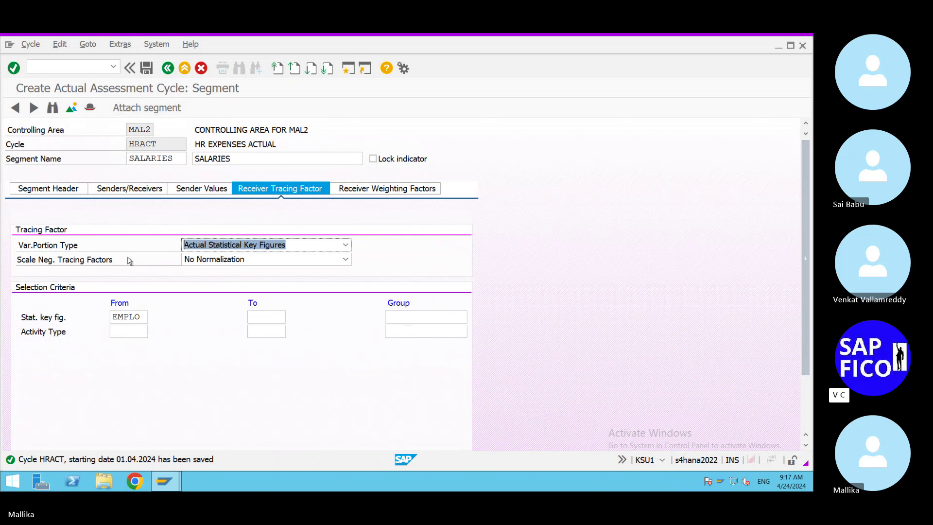
left_click(146, 68)
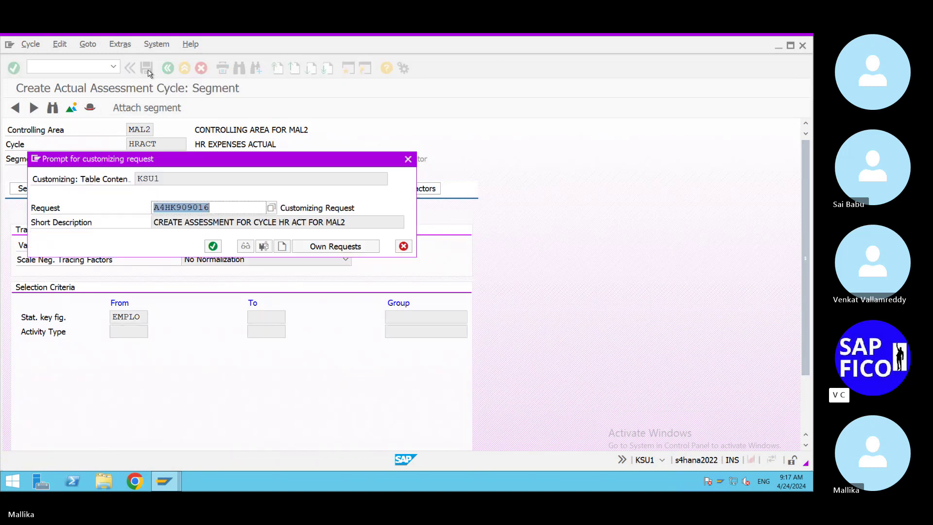
left_click(213, 246)
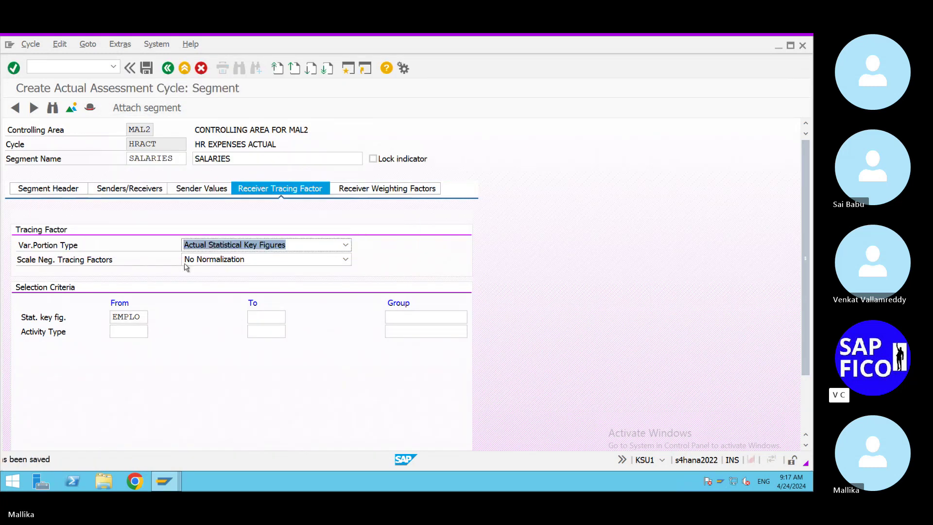
Leave KSU1 for Easy Access with /N and switch to the Word document with the configuration notes.
left_click(51, 68)
type("/N")
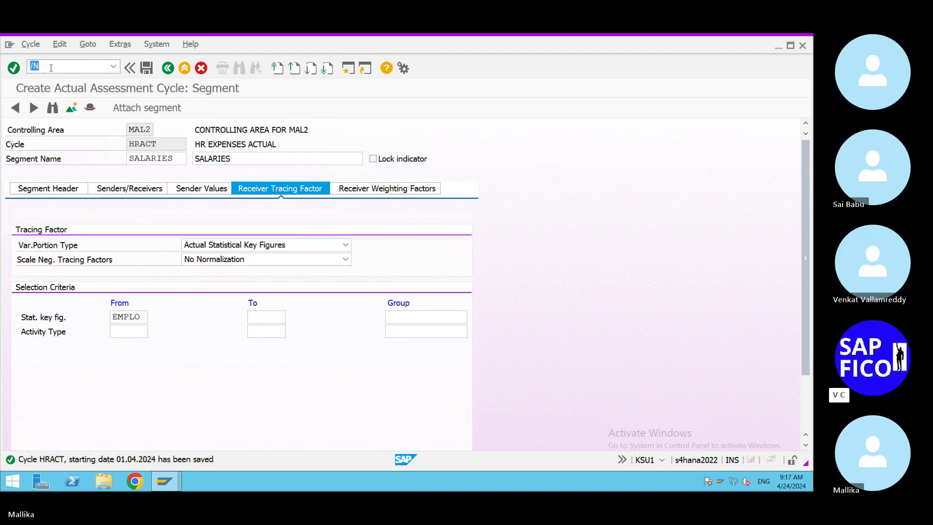
key("Return")
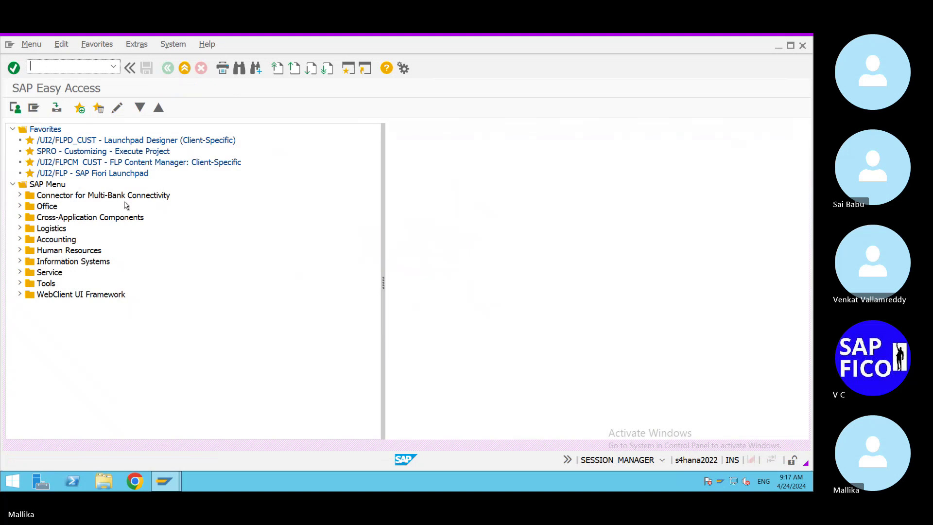
mouse_move(757, 35)
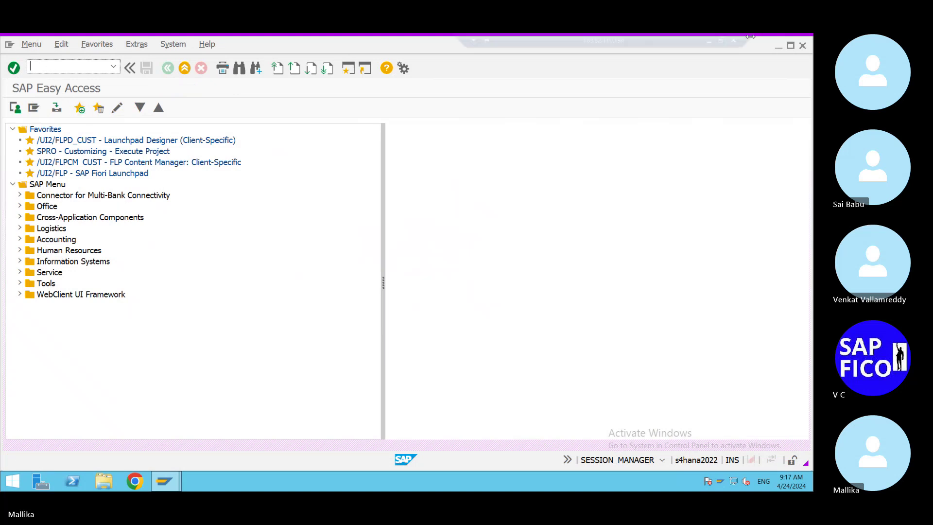
left_click(711, 40)
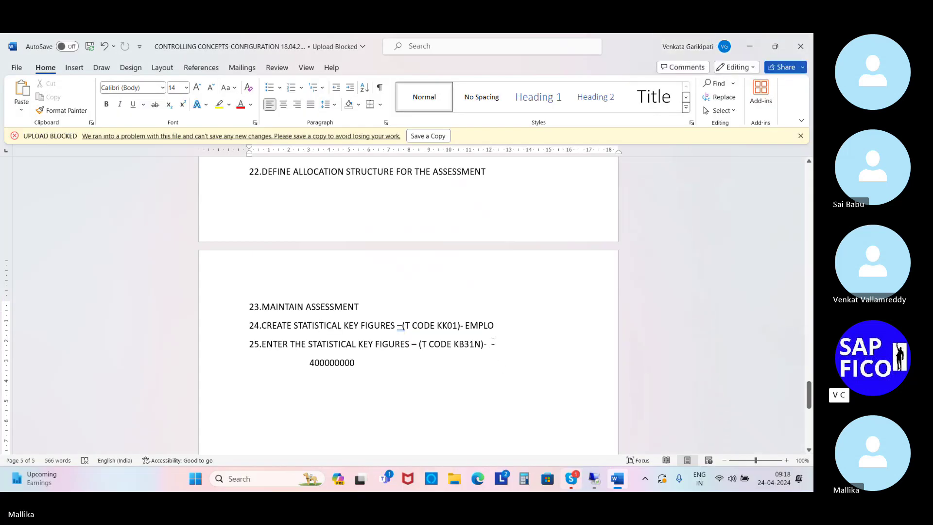
Add a line below 400000000 in the notes reading "26.EXCUTE ACTUAL ASSESSMENT –(T CODE".
left_click(370, 363)
key("Return")
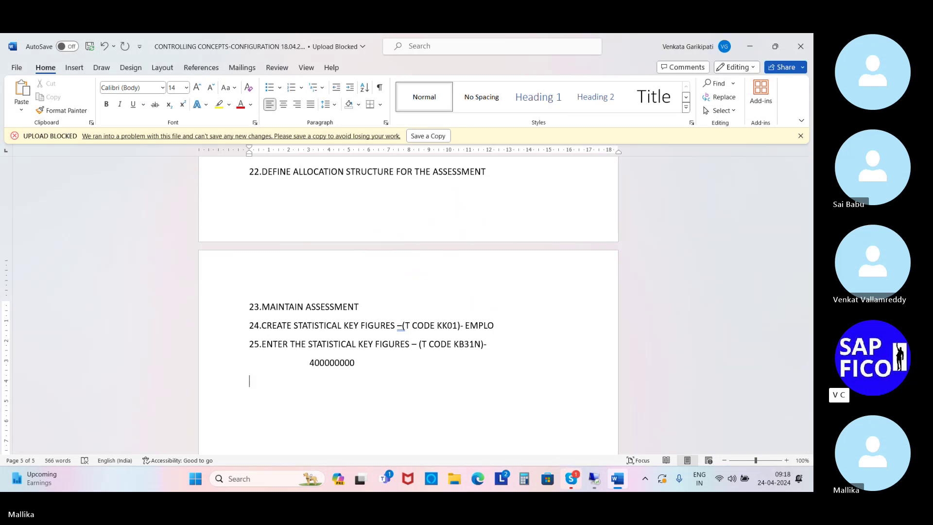
type("26.EXC")
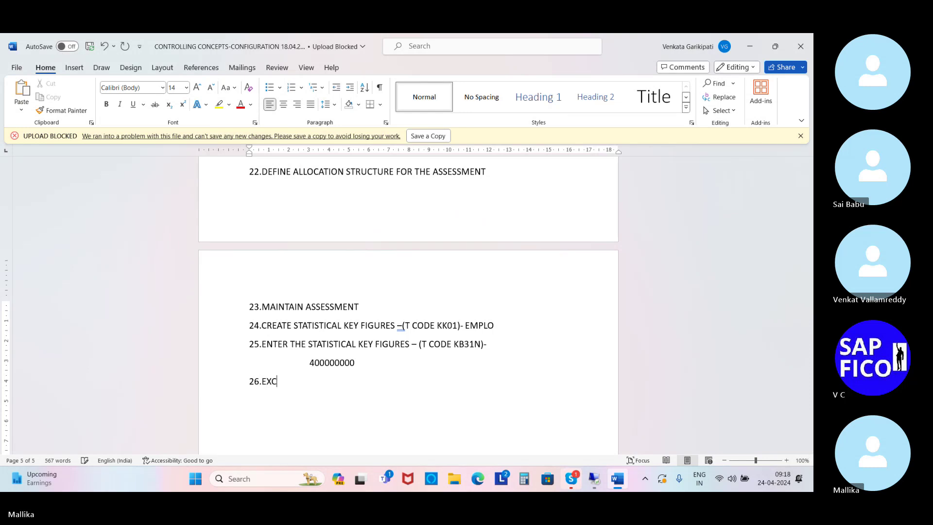
type("UTE ACT")
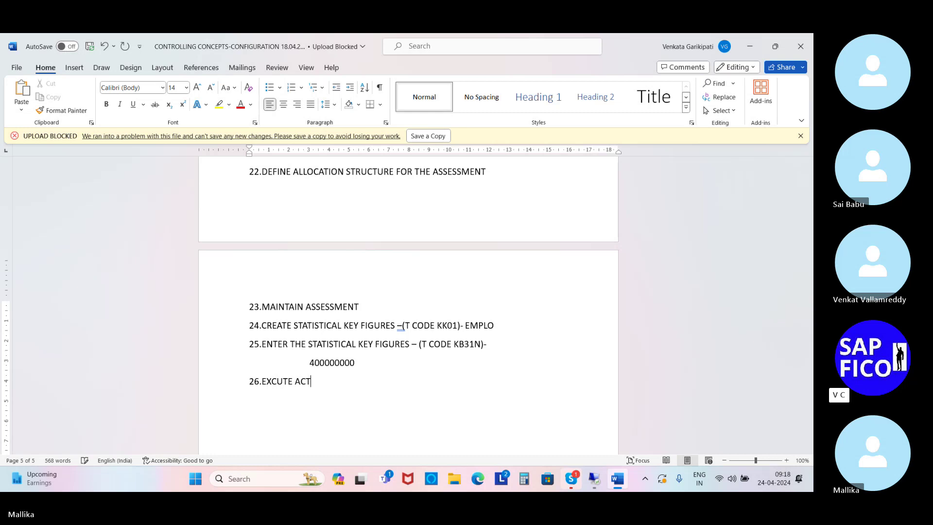
type("UAL ASSESSMENT -")
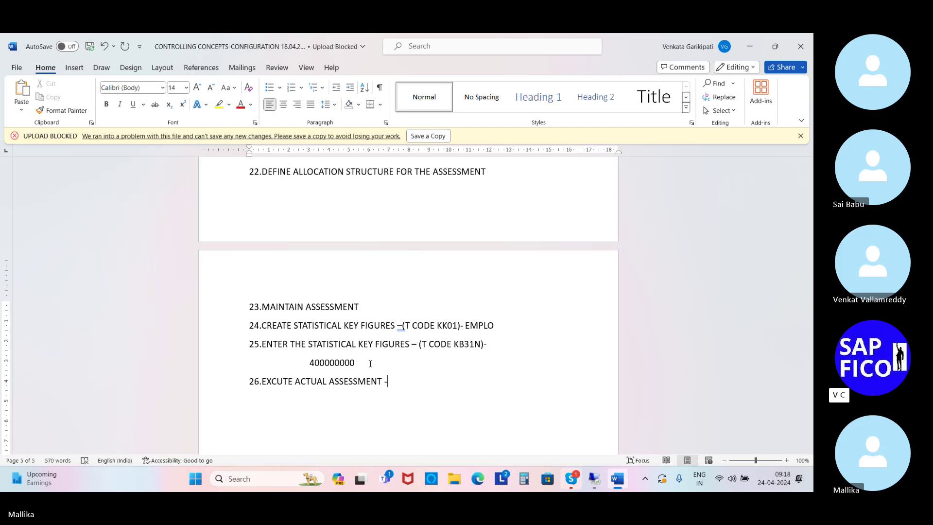
type("(T CODE")
Insert a space before the opening bracket in lines 24 and 26, and complete line 26 with "KSU5)".
left_click(401, 330)
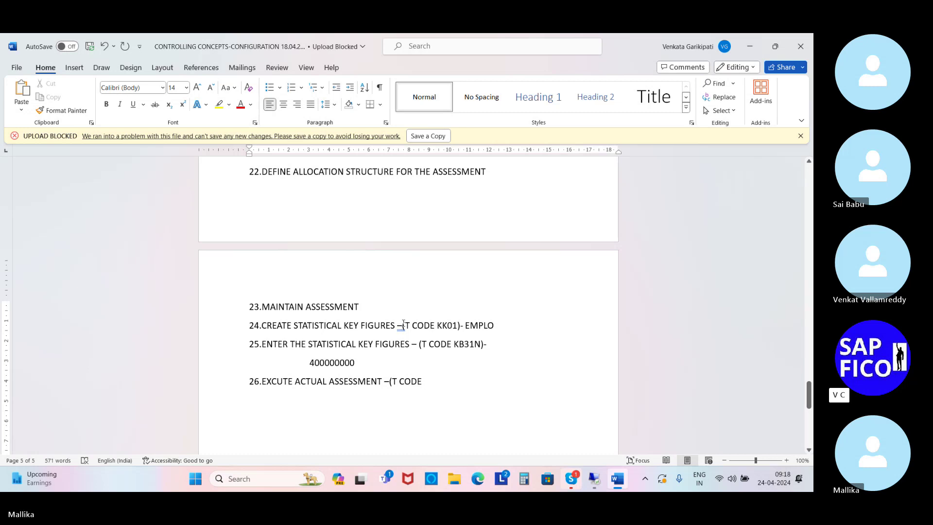
left_click(389, 381)
key("End")
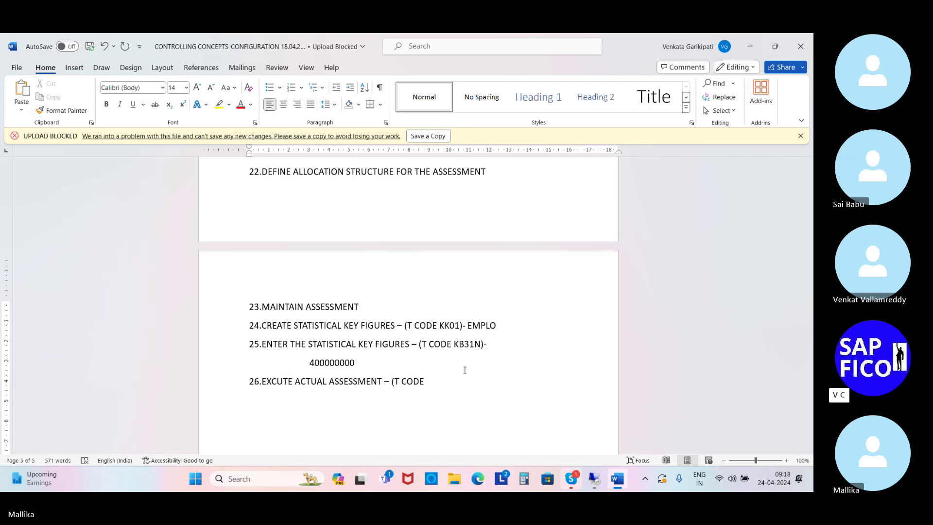
type("KSUF")
key("BackSpace")
type("5")
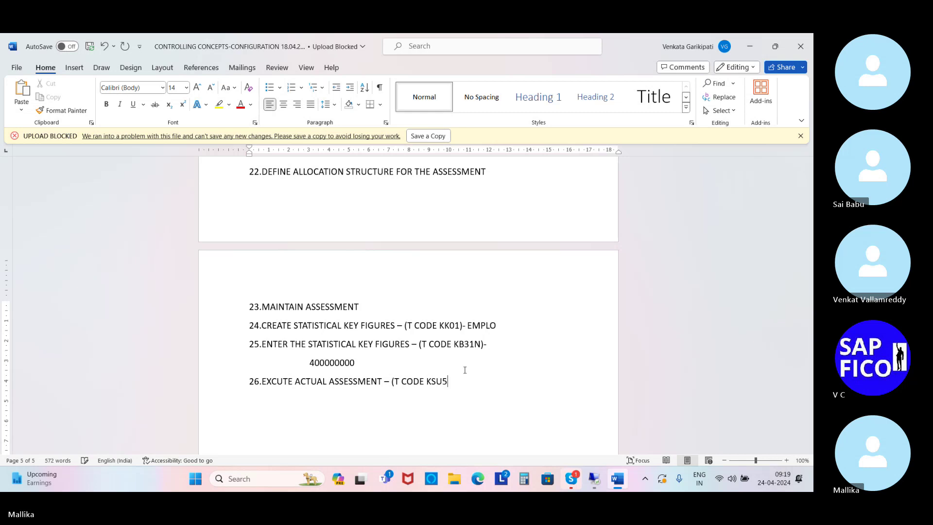
type(")")
Switch to SAP and open KSU5 - Assessment from the period-end closing allocations of Cost Center Accounting.
mouse_move(594, 484)
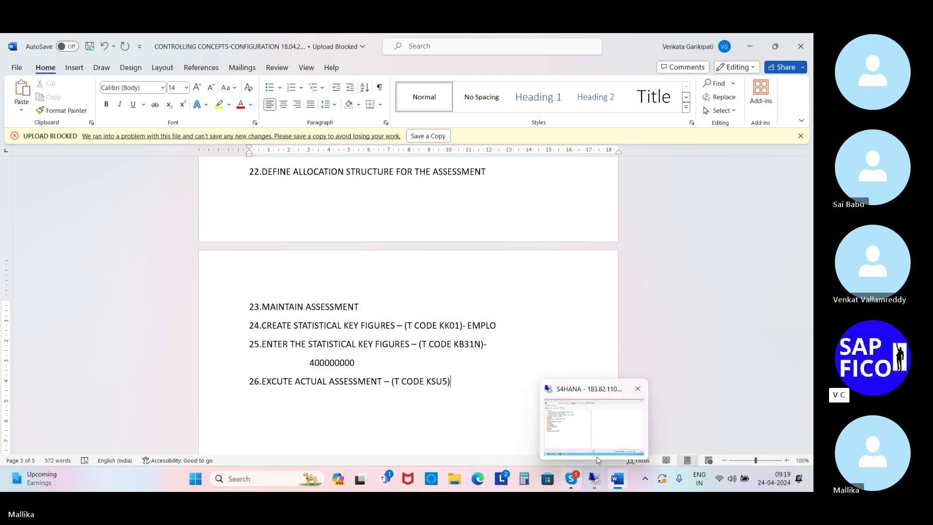
left_click(602, 442)
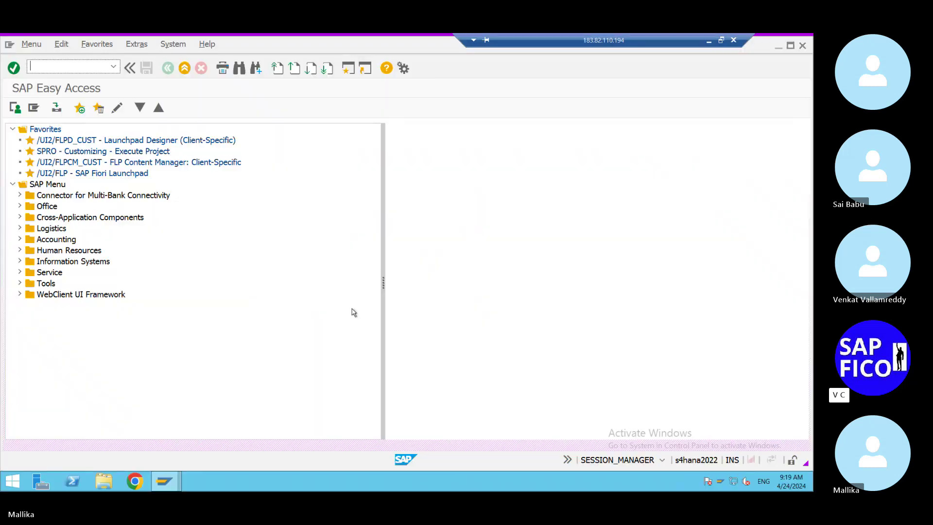
left_click(21, 239)
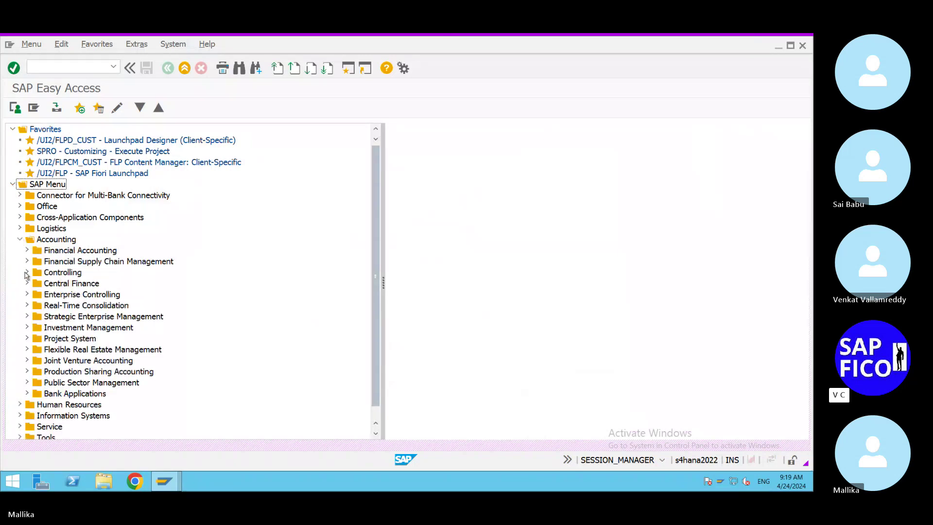
left_click(26, 273)
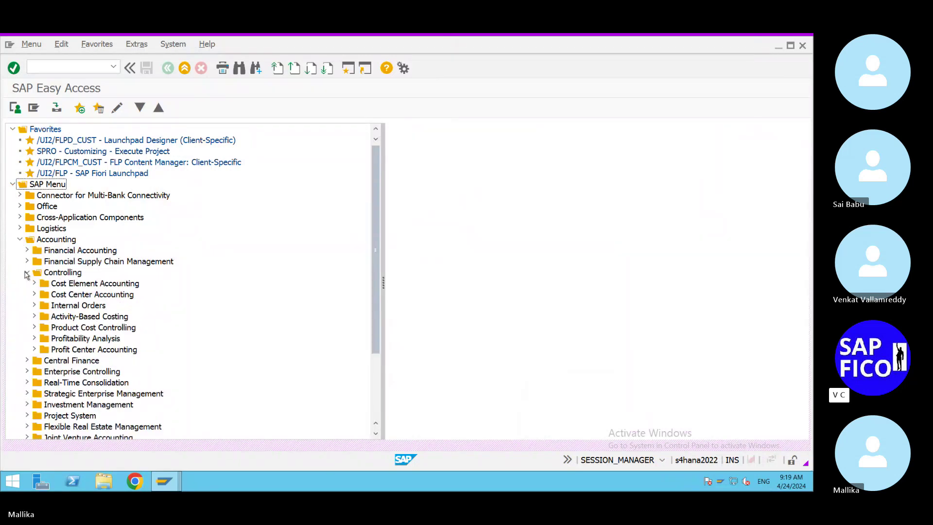
left_click(35, 295)
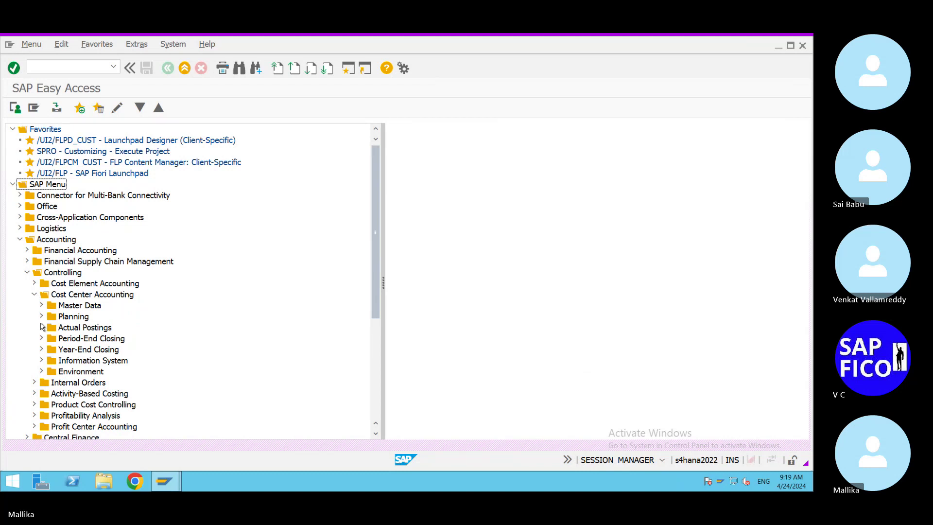
left_click(41, 339)
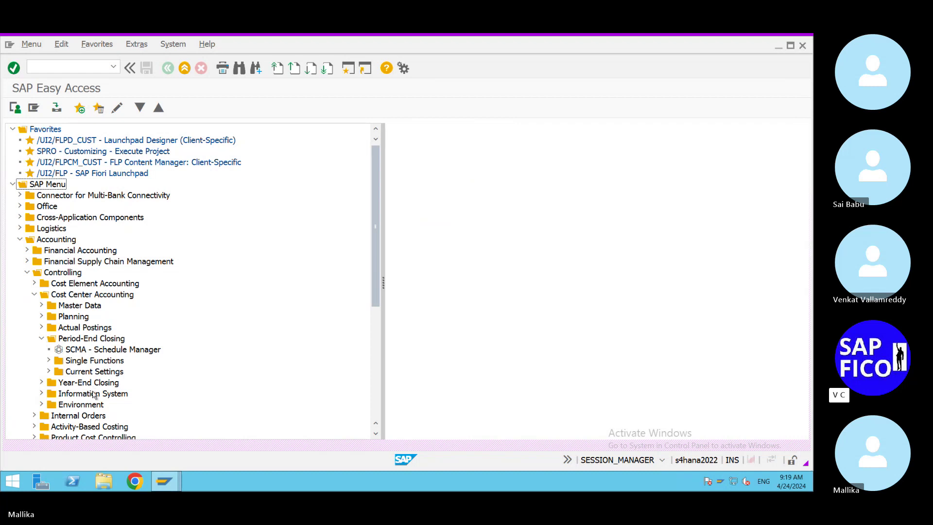
left_click(49, 361)
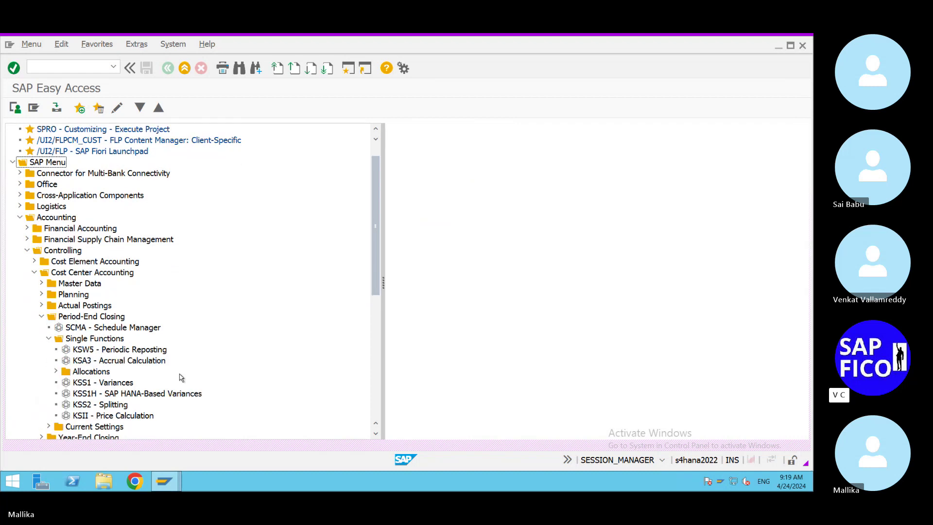
left_click(57, 372)
scroll(155, 374, "down", 1)
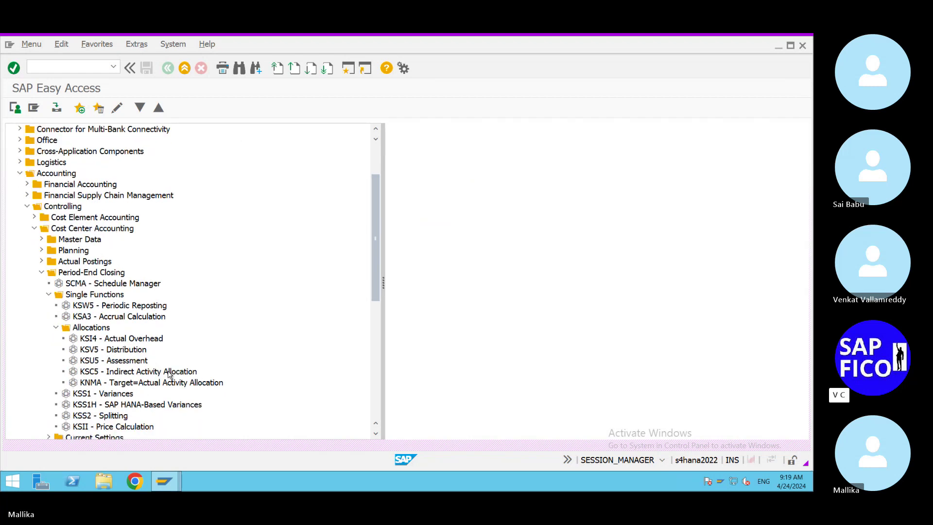
double_click(87, 360)
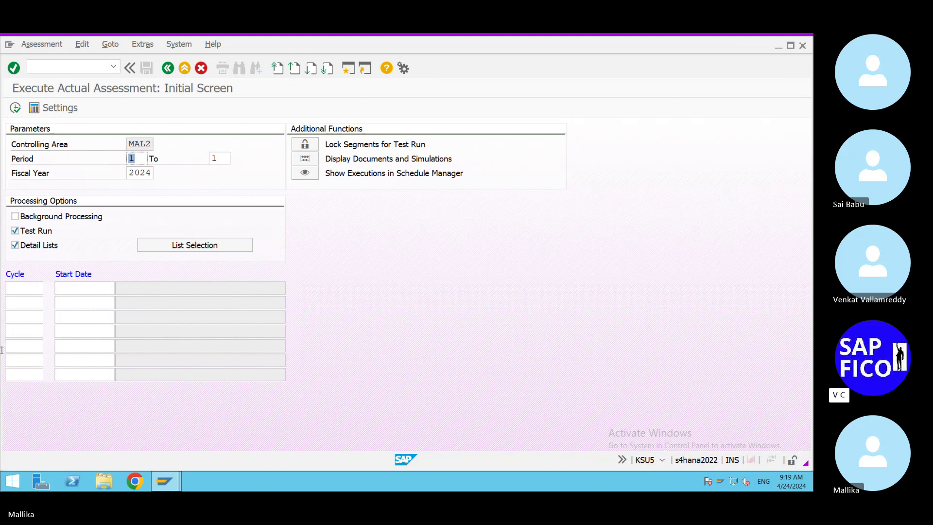
Enter cycle HRACT for the actual assessment and execute it as a test run with detail lists.
left_click(25, 288)
type("HRAC")
key("BackSpace")
key("BackSpace")
key("BackSpace")
key("BackSpace")
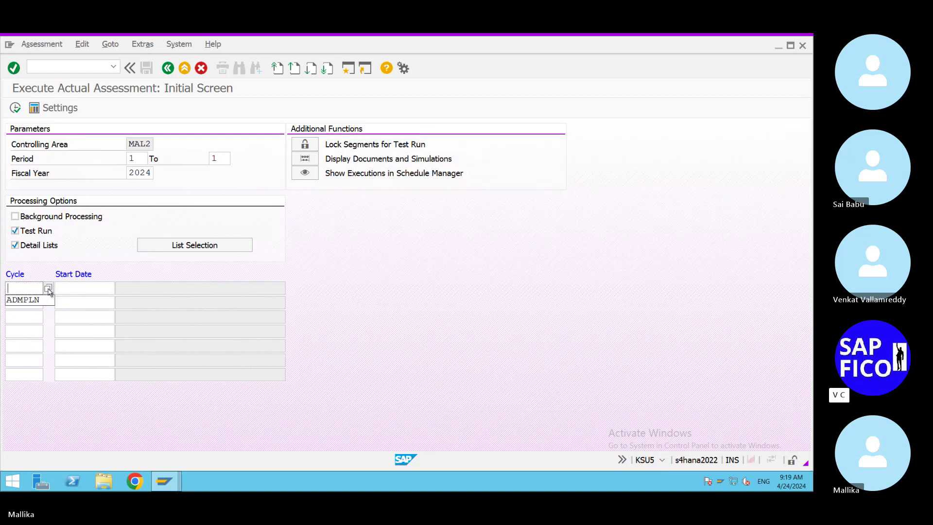
type("HRACT")
key("Return")
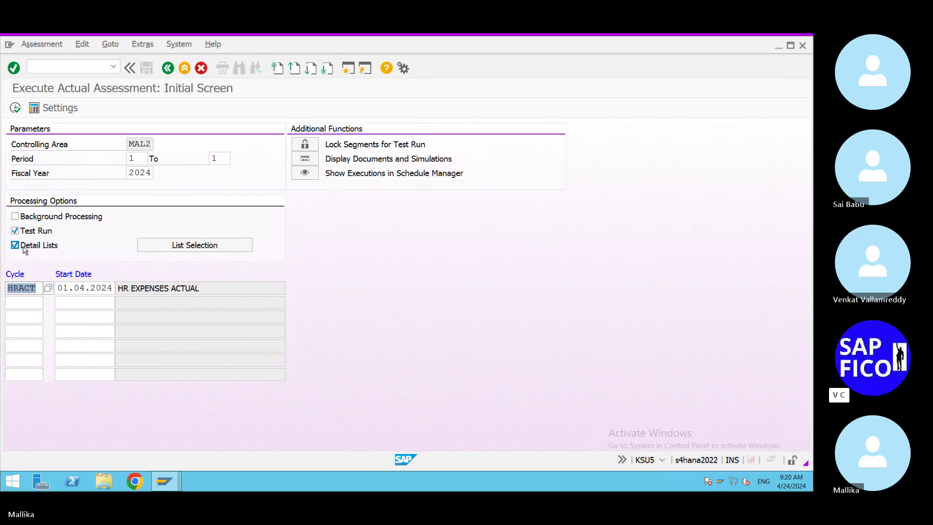
left_click(16, 109)
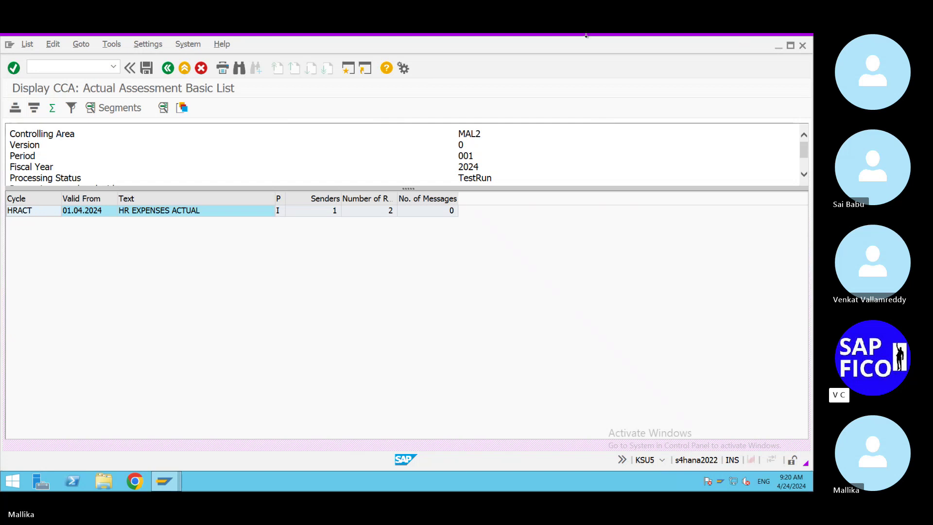
Examine the test run's header details, its segment list and the actual line items of segment SALARIES.
left_click(804, 176)
left_click(804, 176)
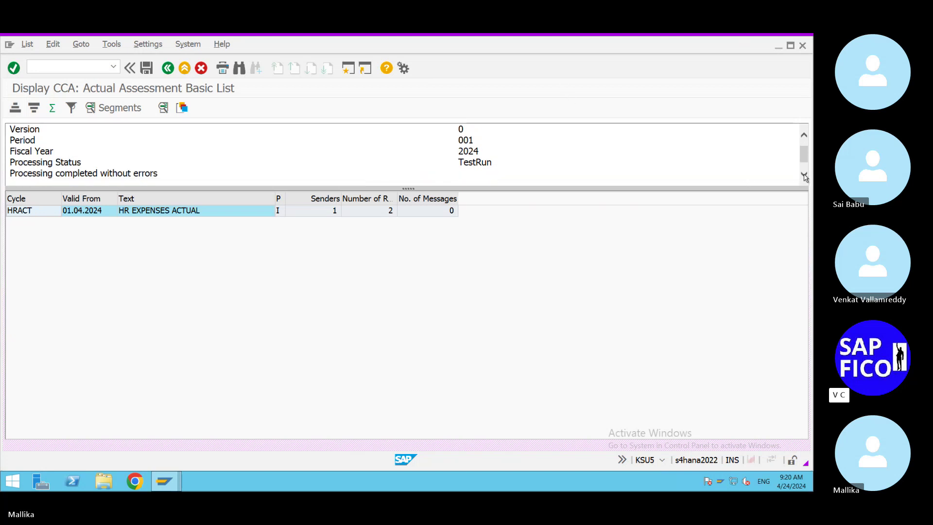
left_click(804, 176)
left_click(804, 176)
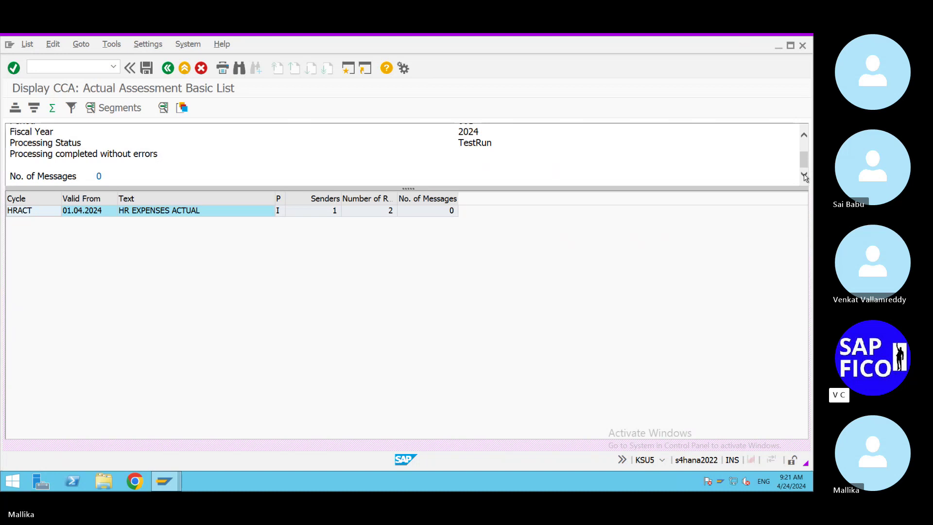
left_click(121, 107)
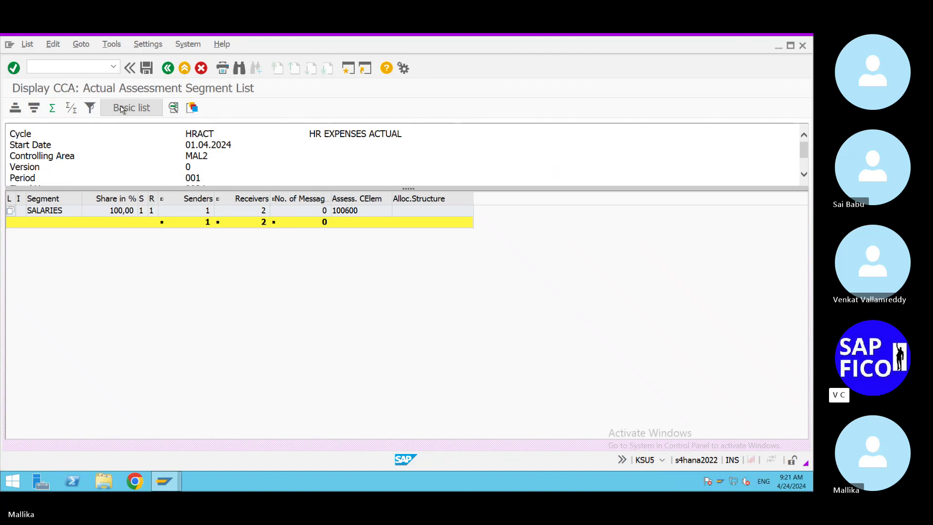
double_click(352, 211)
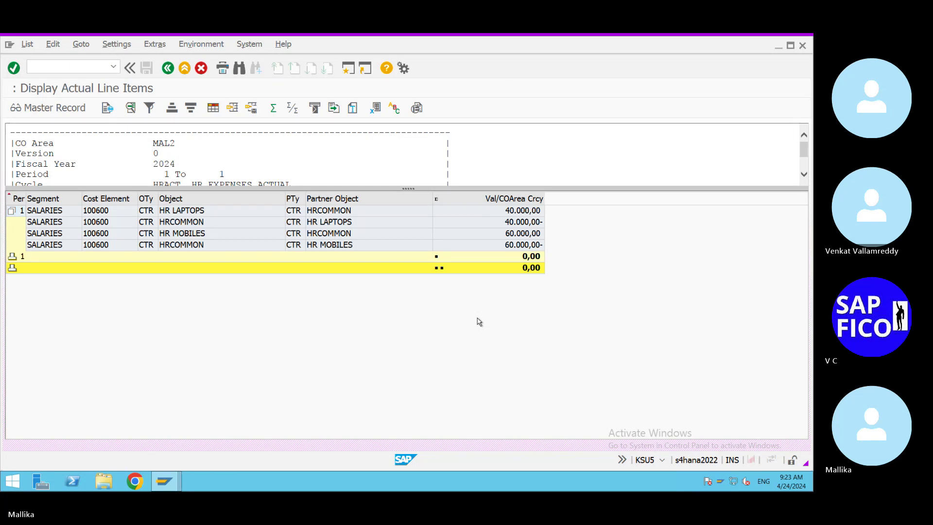
left_click(168, 71)
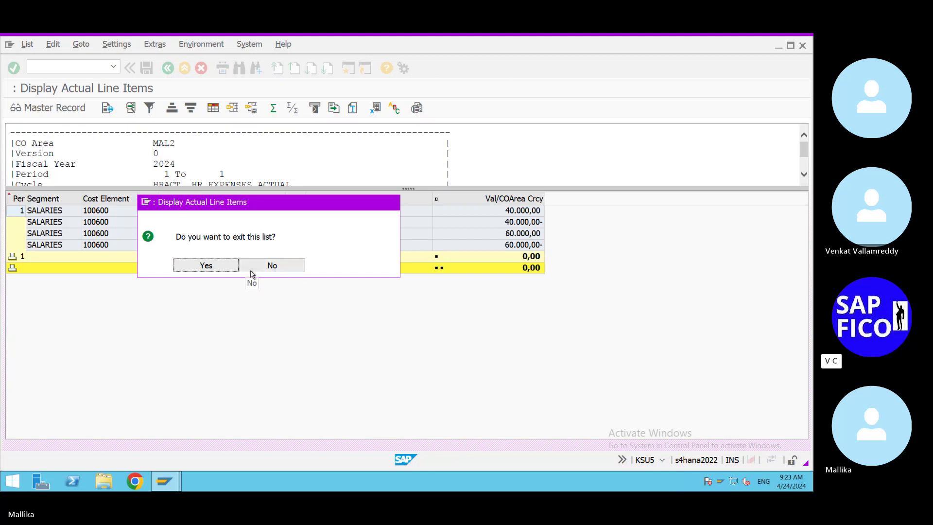
left_click(217, 266)
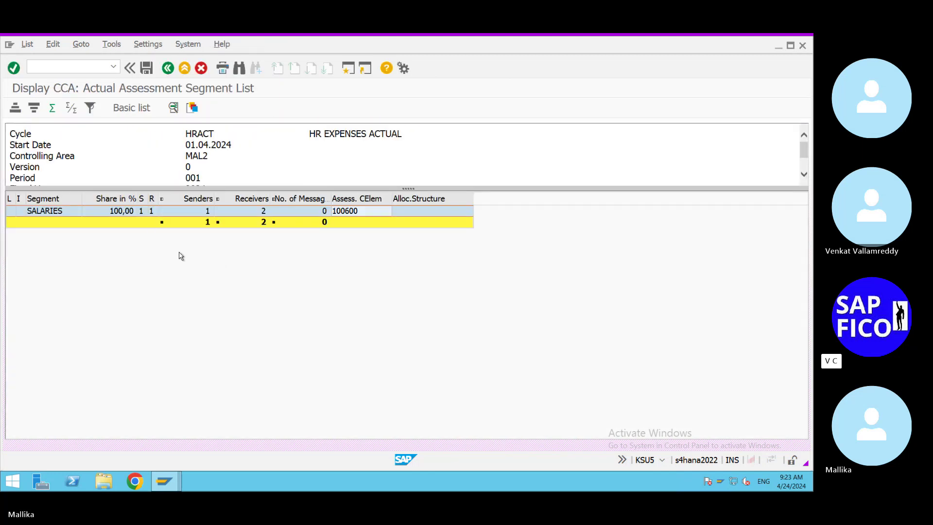
Leave the test run's result lists and execute cycle HRACT again with Test Run switched off.
left_click(167, 68)
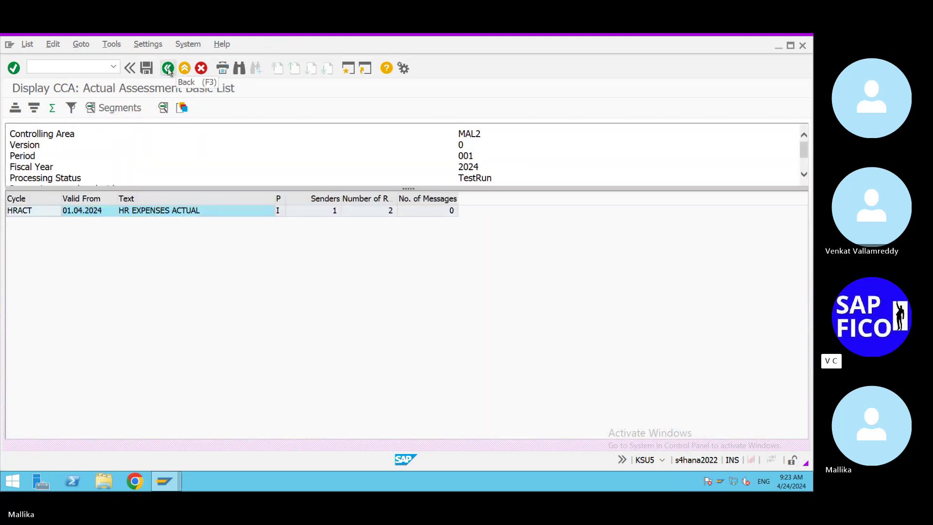
left_click(168, 69)
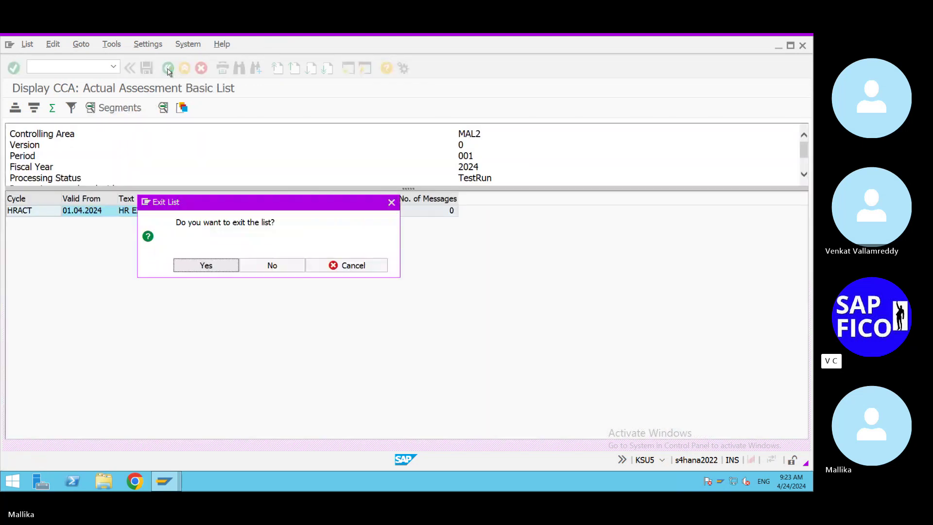
left_click(215, 267)
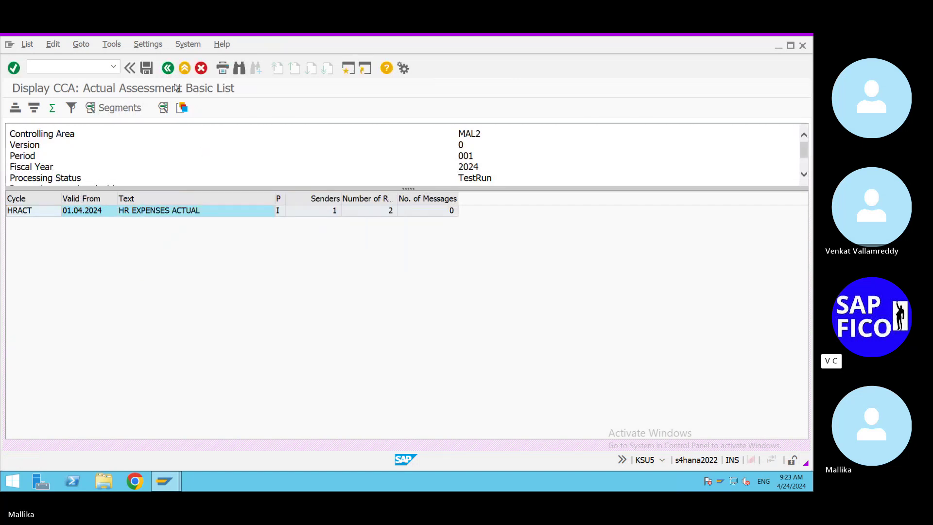
left_click(168, 69)
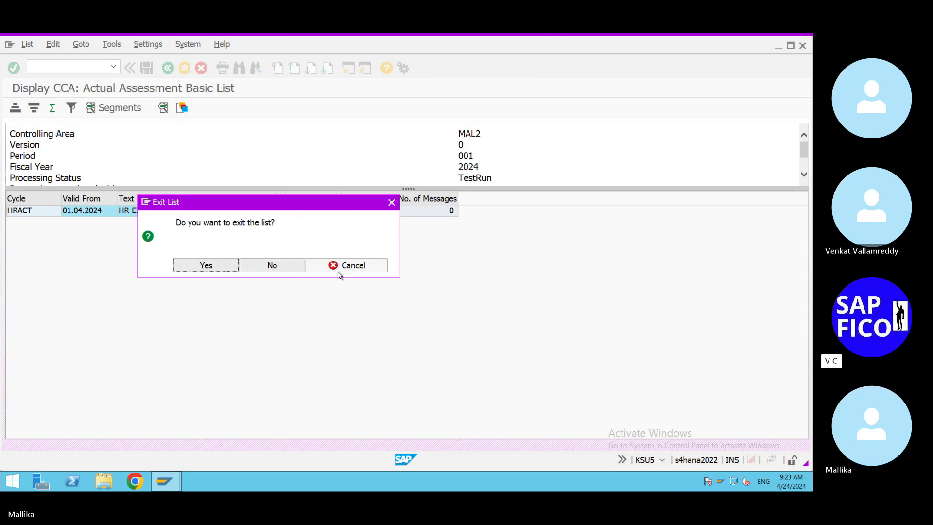
left_click(357, 267)
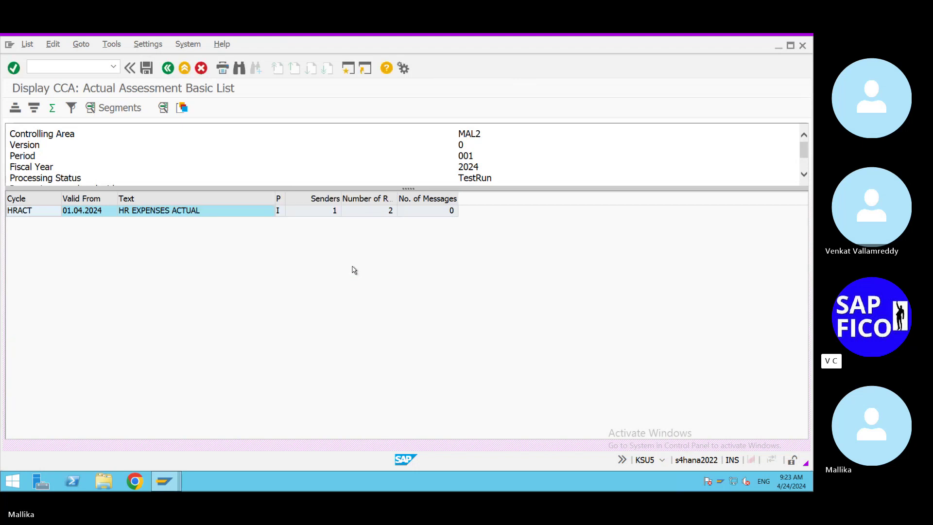
left_click(201, 69)
left_click(206, 265)
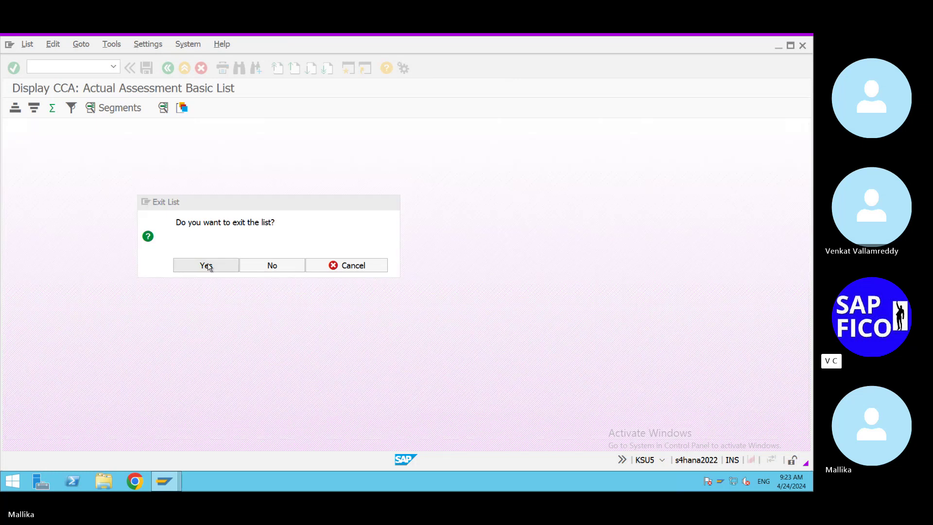
left_click(14, 230)
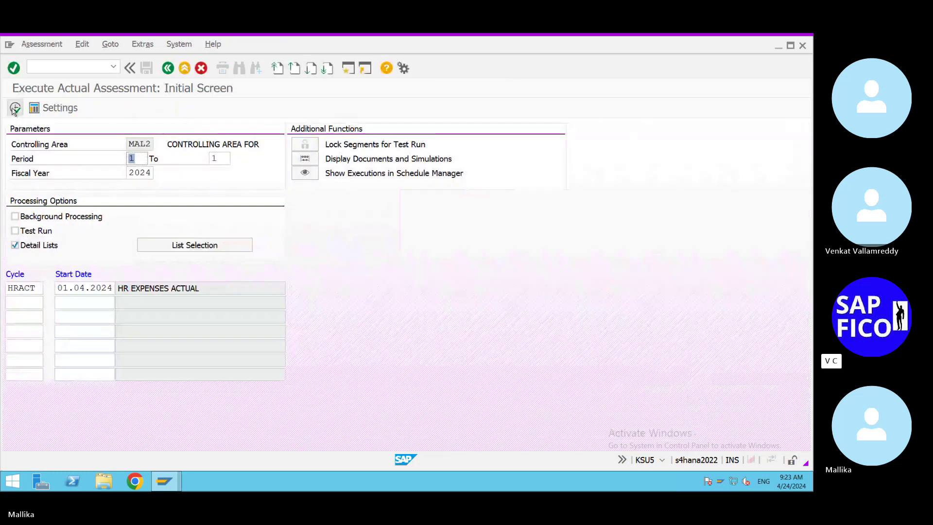
left_click(15, 108)
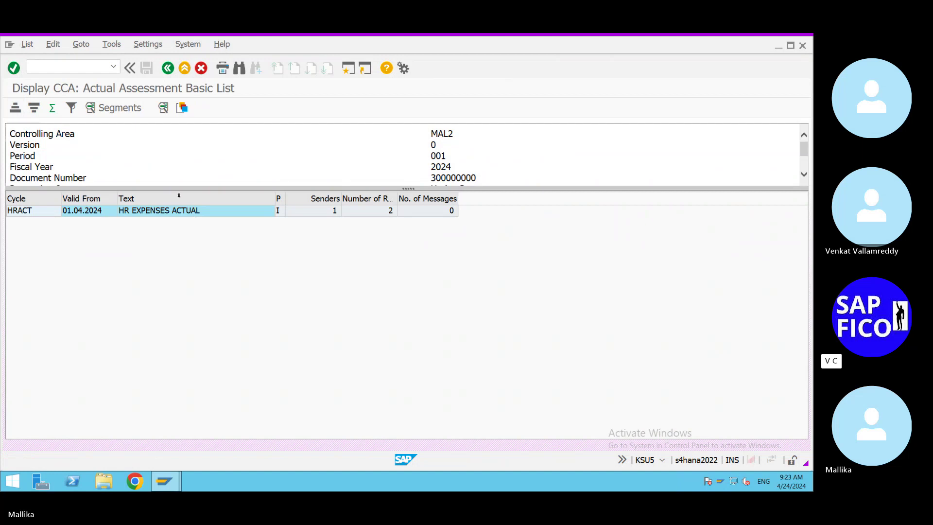
Open the segment list of the HRACT update run and examine its header details.
left_click(138, 112)
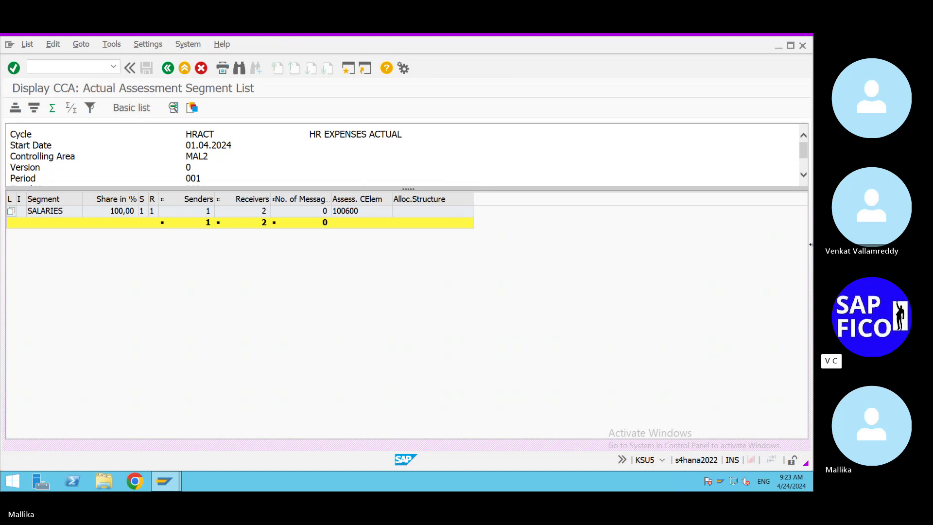
left_click(804, 175)
left_click(804, 176)
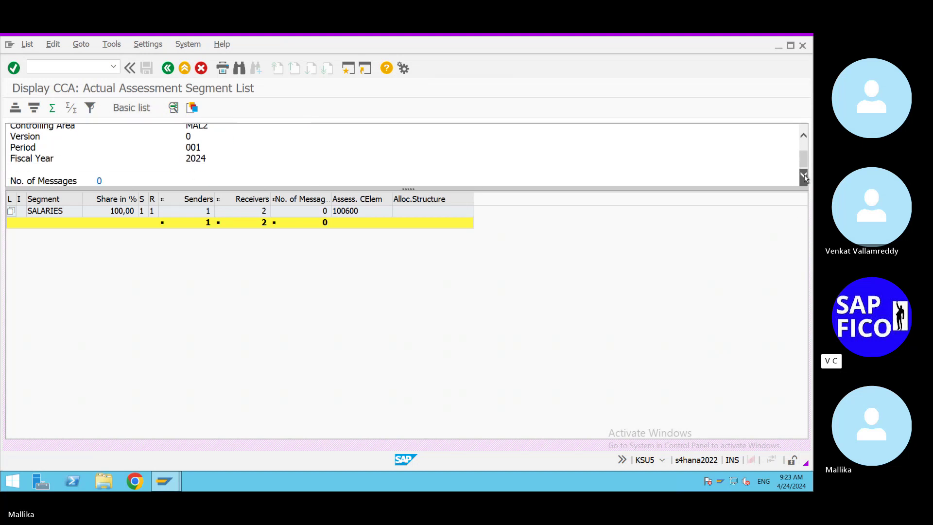
Leave the segment list and open the plan/actual comparison report S_ALR_87013611, Cost Centers: Actual/Plan/Variance, in the Cost Center Accounting information system.
left_click(803, 175)
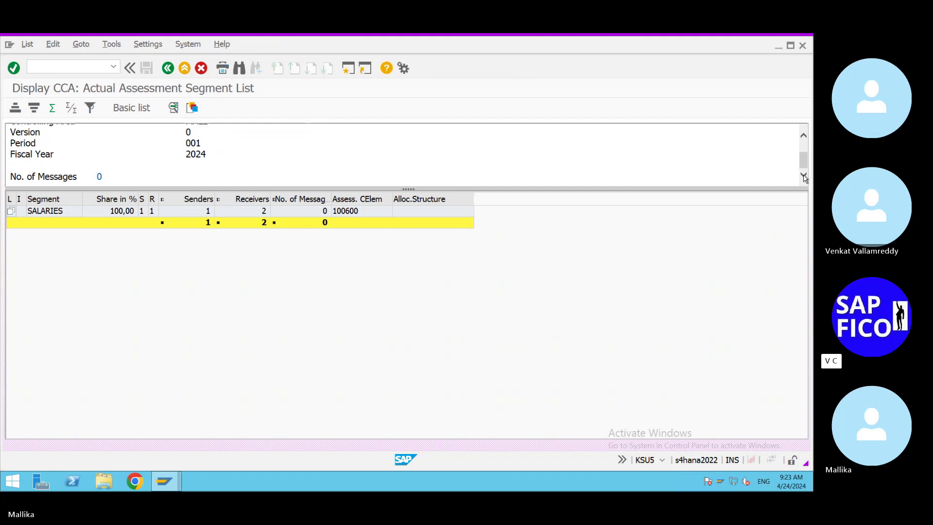
left_click(56, 71)
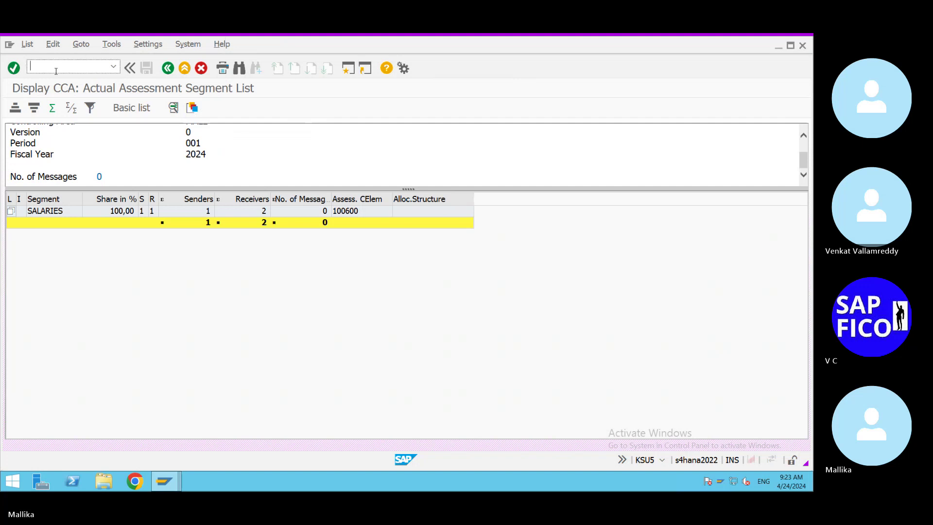
type("/n")
key("Return")
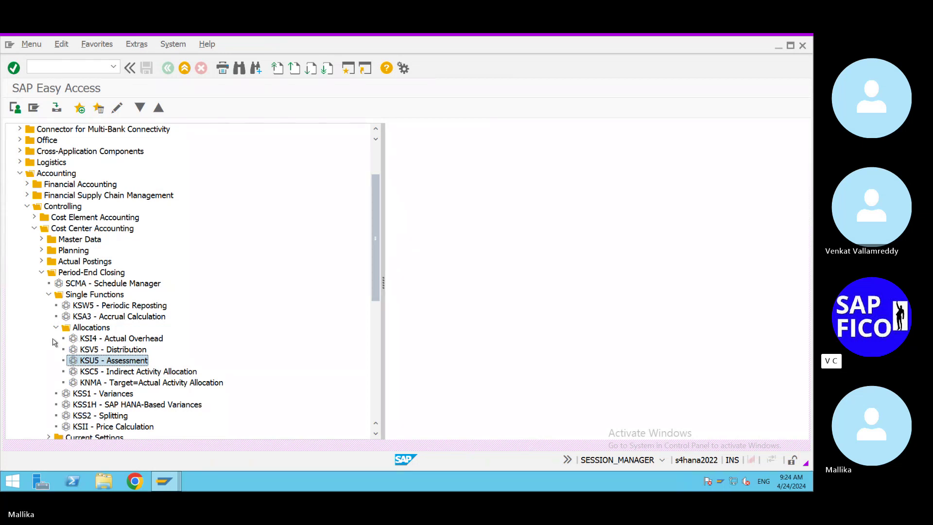
left_click(40, 272)
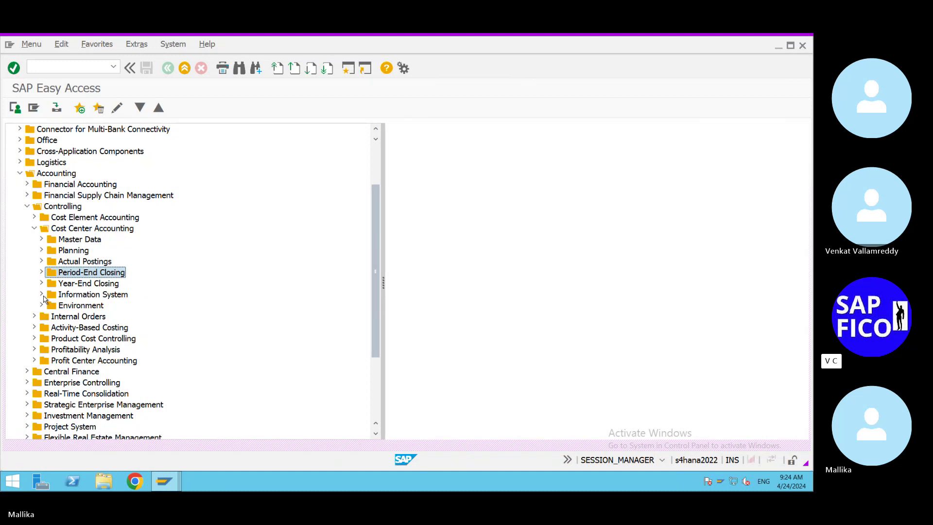
left_click(42, 295)
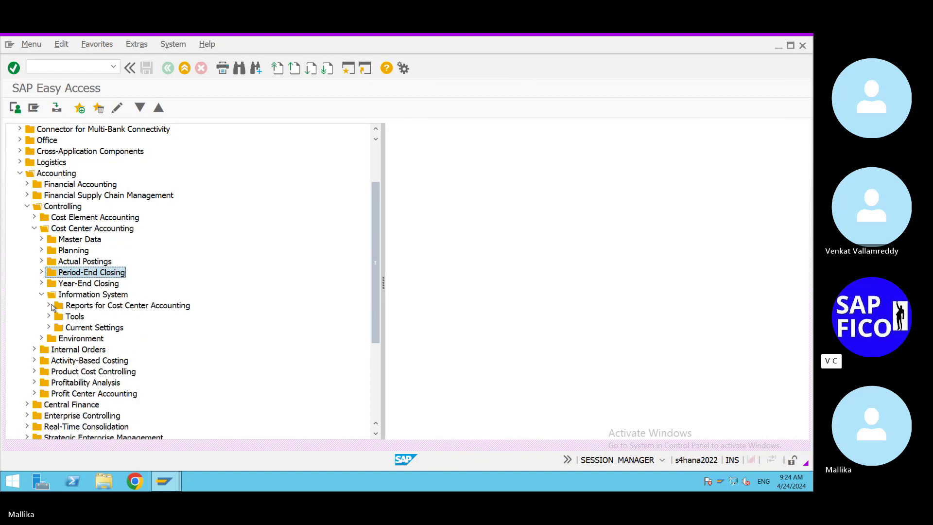
left_click(49, 305)
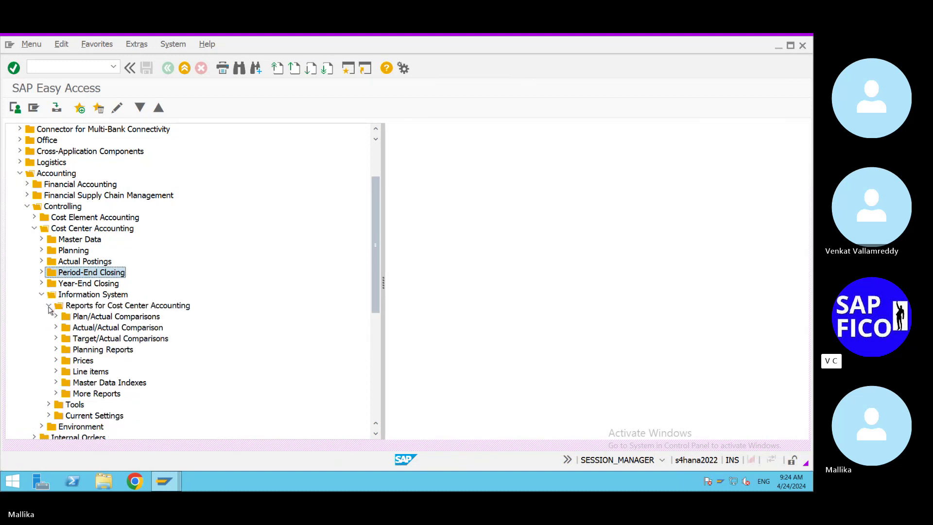
left_click(56, 316)
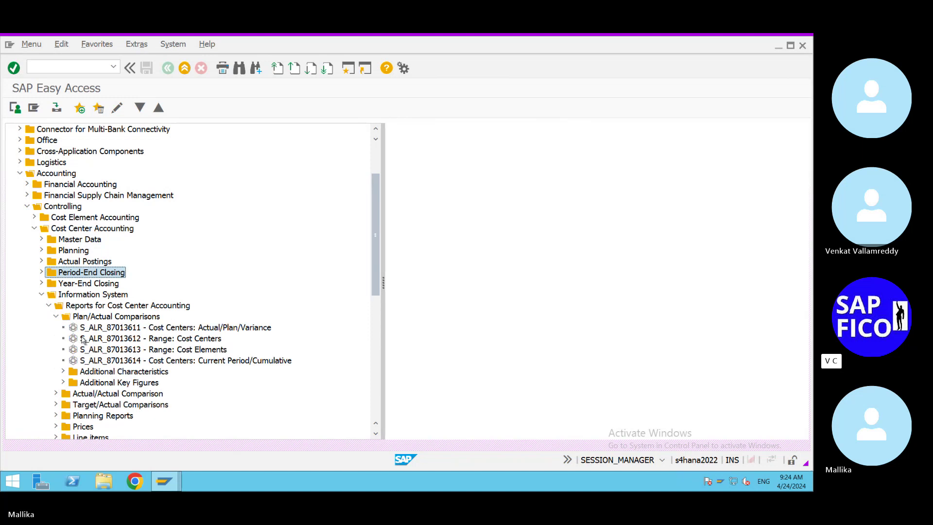
left_click(74, 327)
double_click(74, 329)
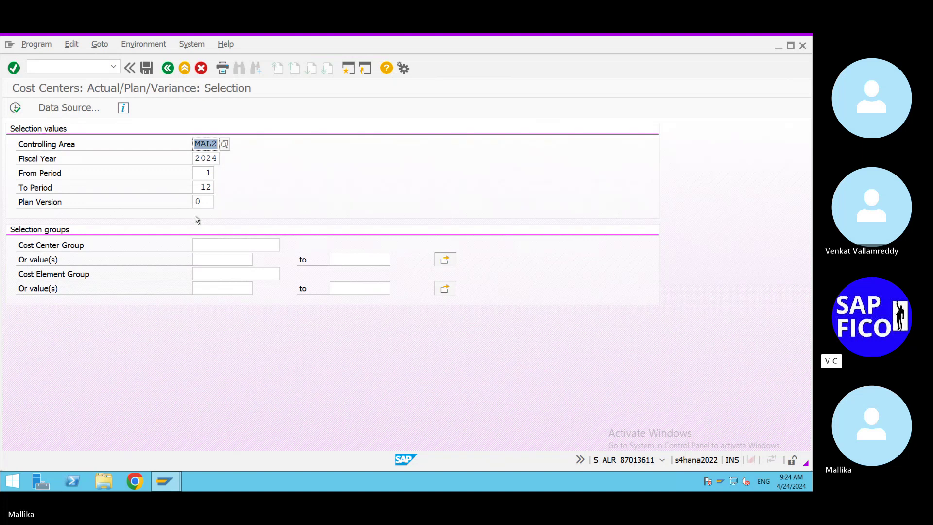
Set the report's To Period to 1 and execute it without restricting cost centers or cost elements.
left_click(225, 259)
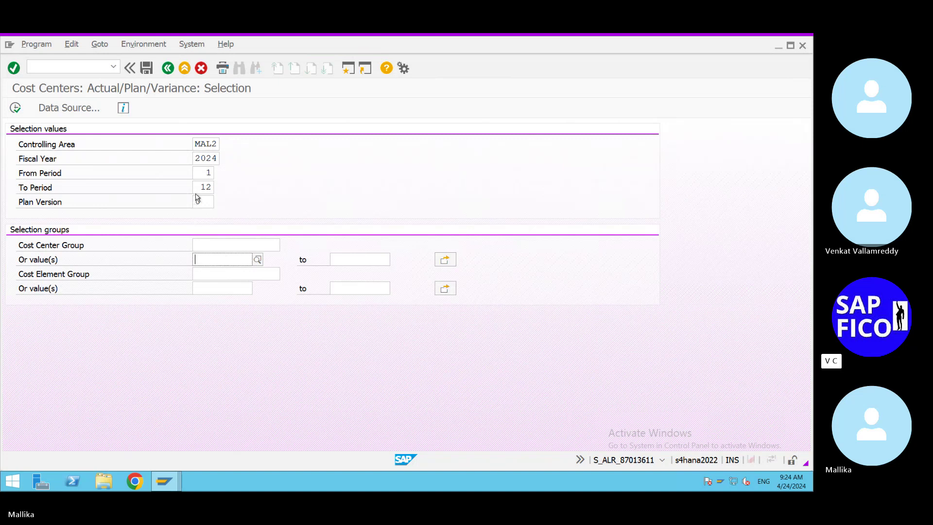
left_click_drag(199, 187, 270, 197)
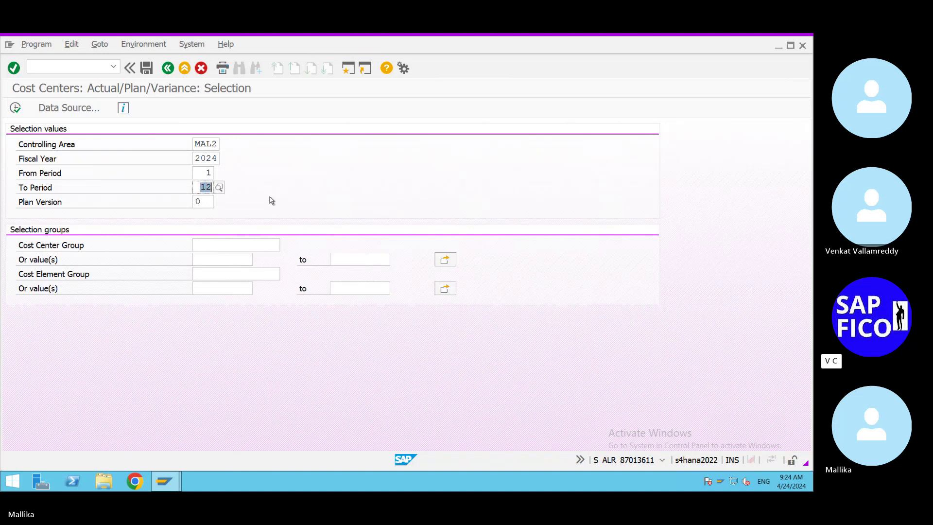
type("11")
key("BackSpace")
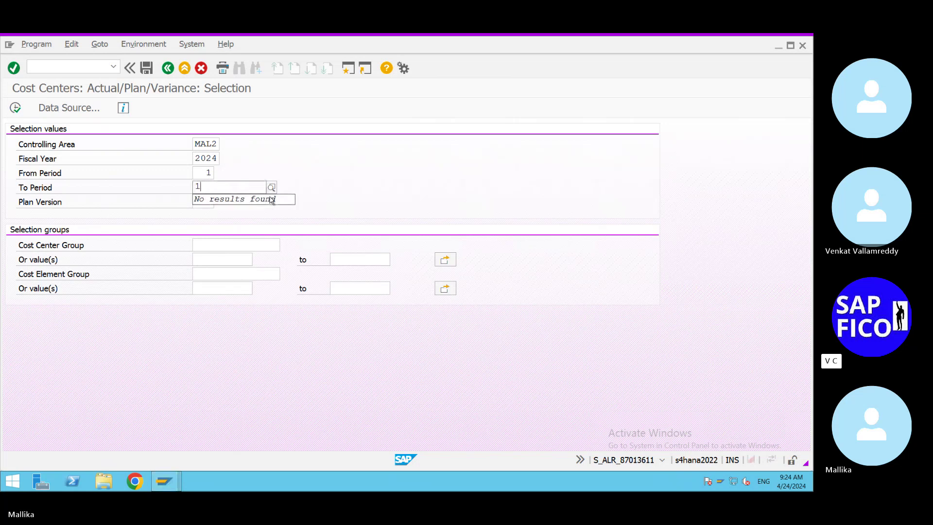
left_click(366, 200)
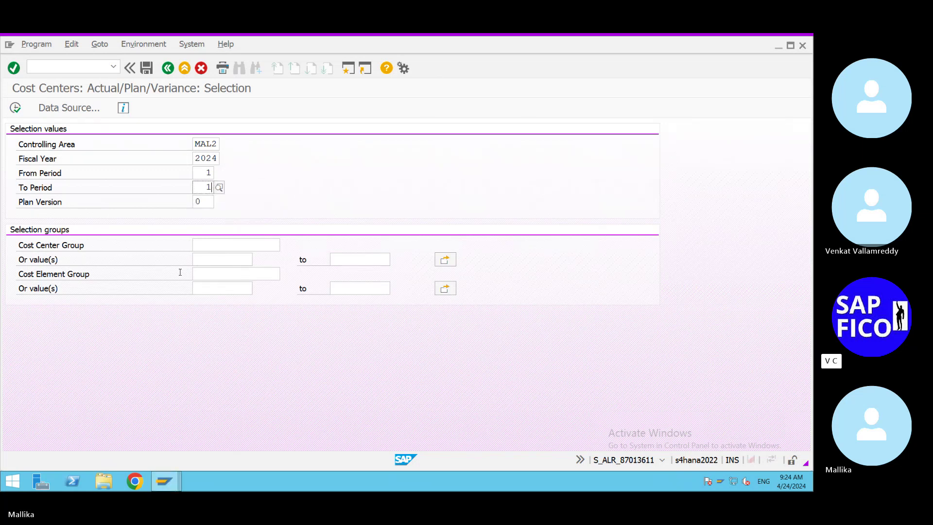
left_click(15, 109)
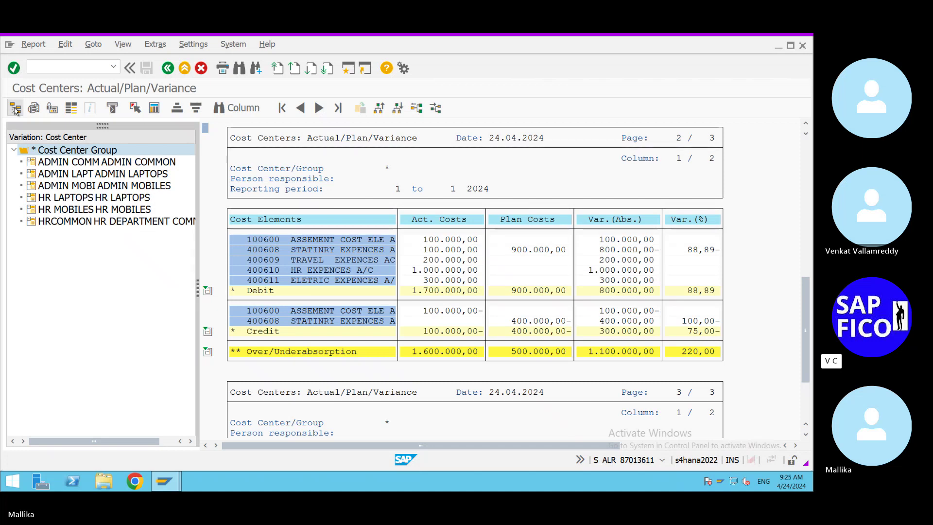
Examine the report's cost elements and key figures for cost centers HRCOMMON, HR LAPTOPS and HR MOBILES in turn.
left_click(123, 223)
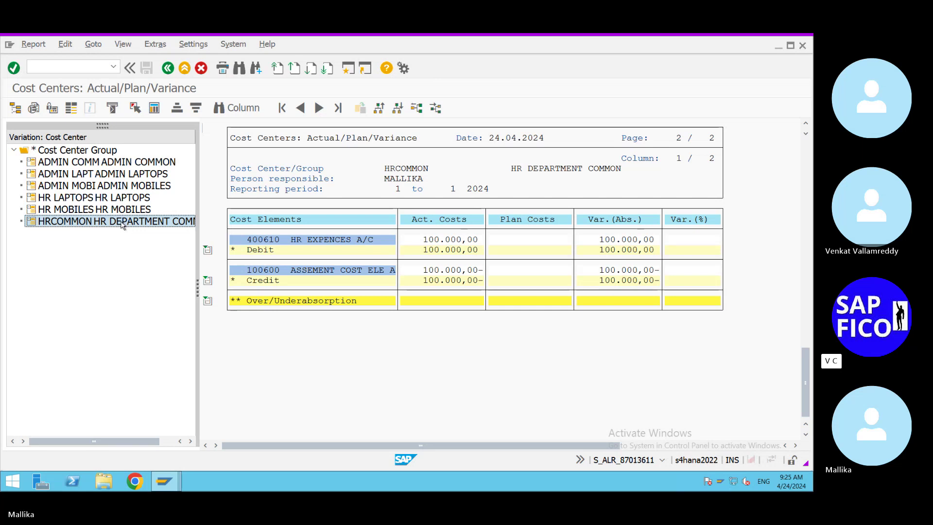
left_click(97, 199)
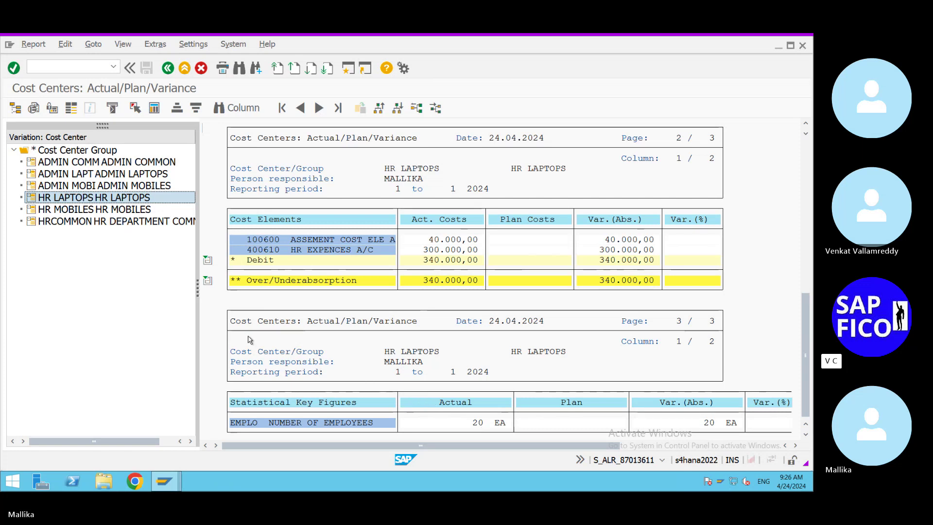
left_click(134, 211)
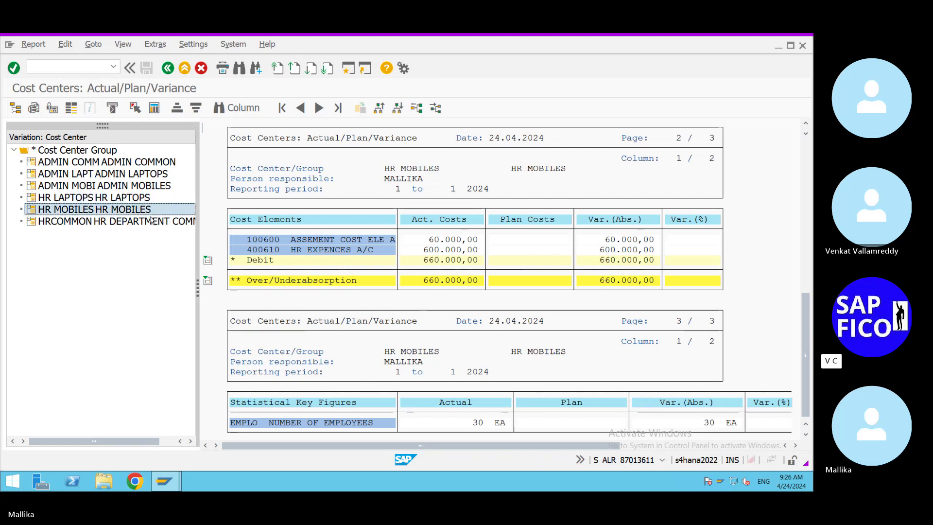